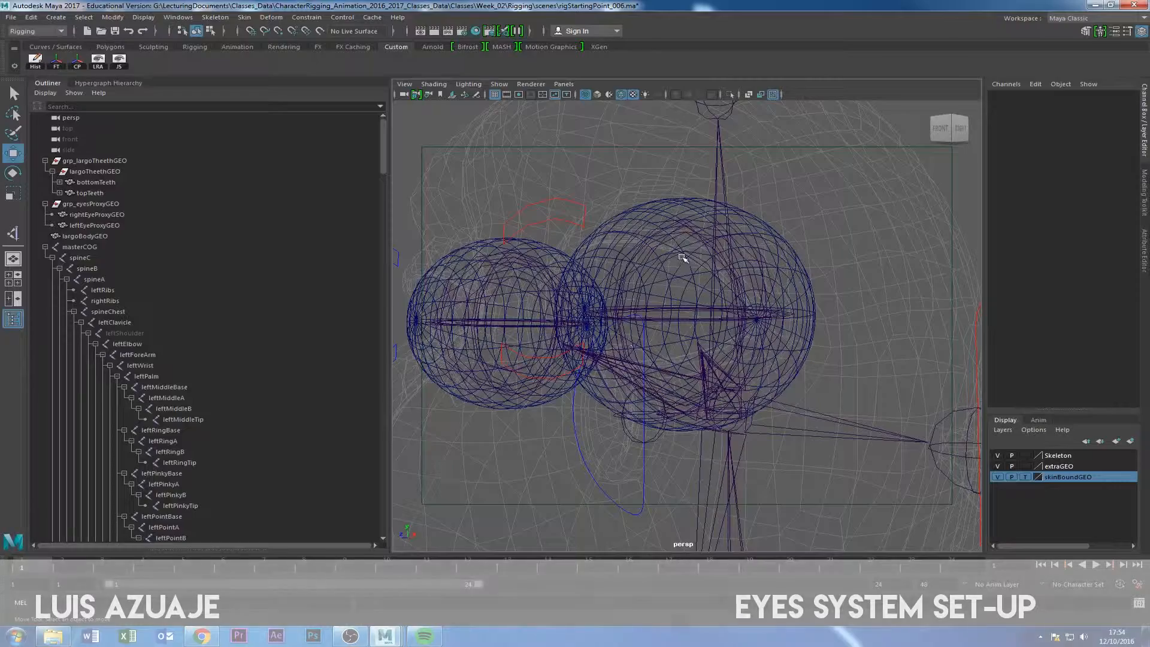
Examine the left eye proxy geometry and the leftEye and leftEyeAim joints inside it.
left_click(682, 257)
key("f")
left_click(791, 230)
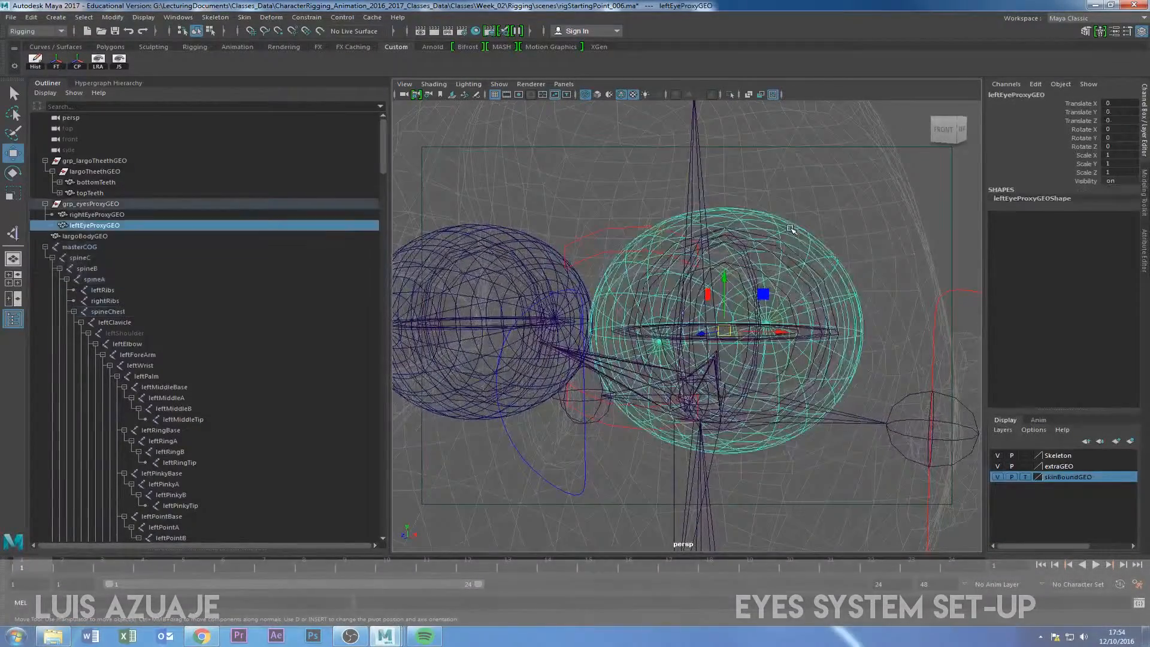
scroll(791, 230, "up", 2)
left_click(747, 240)
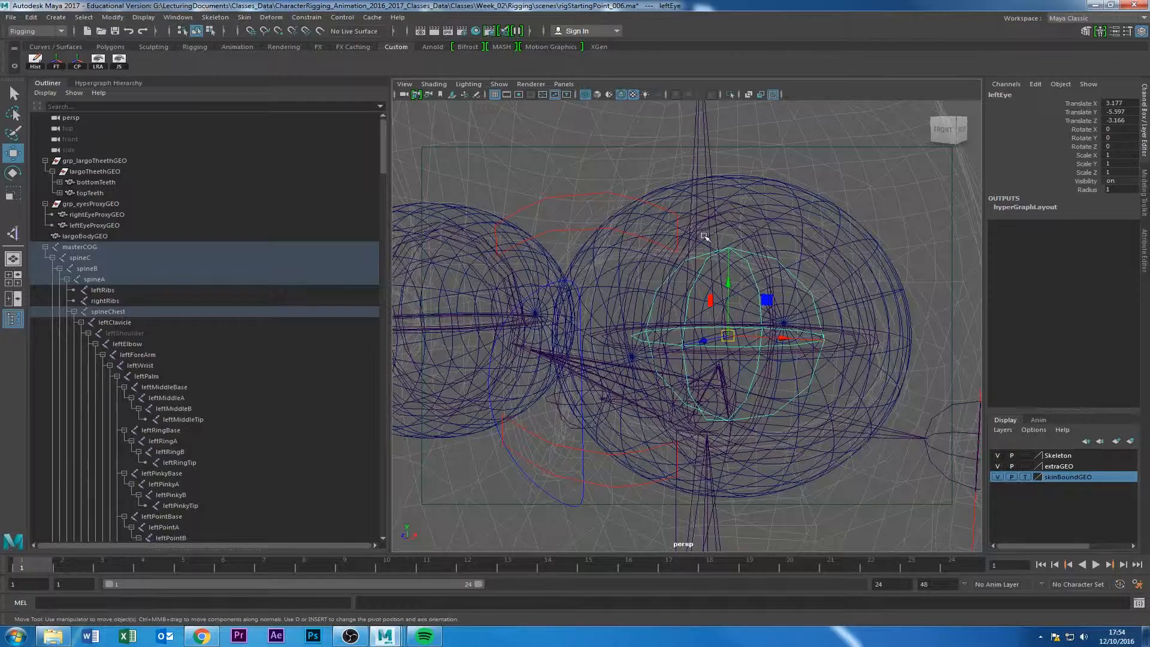
left_click(777, 231)
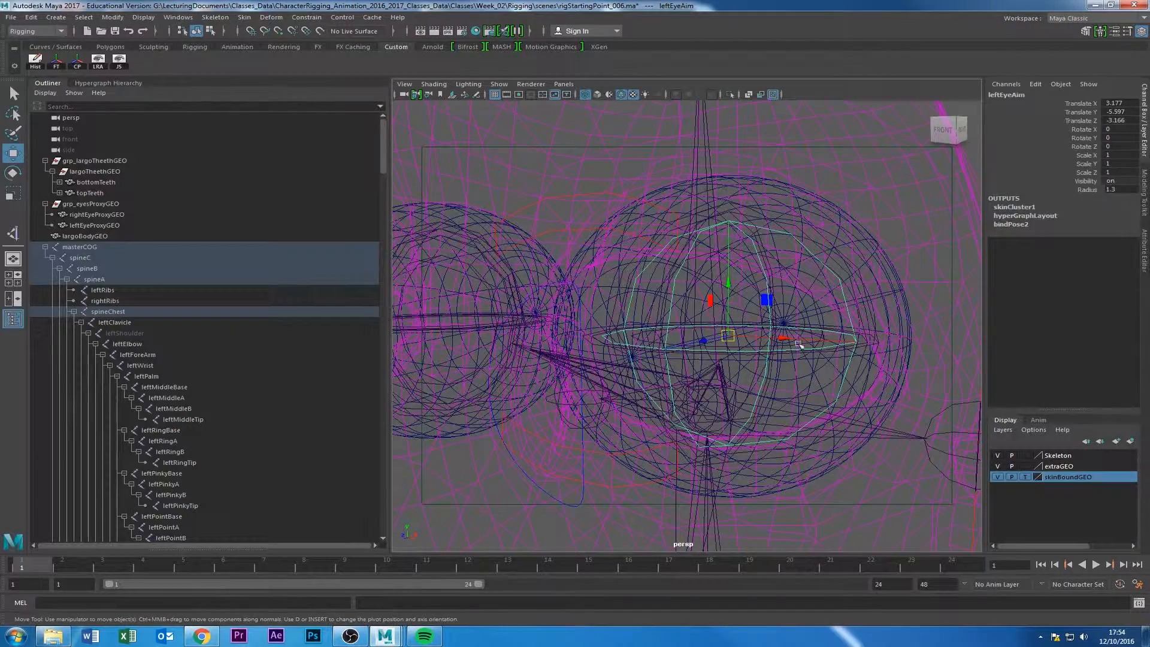
Try rotating the leftEyeAim joint and undo the rotation.
key("e")
left_click_drag(773, 327, 727, 327)
key("ctrl+z")
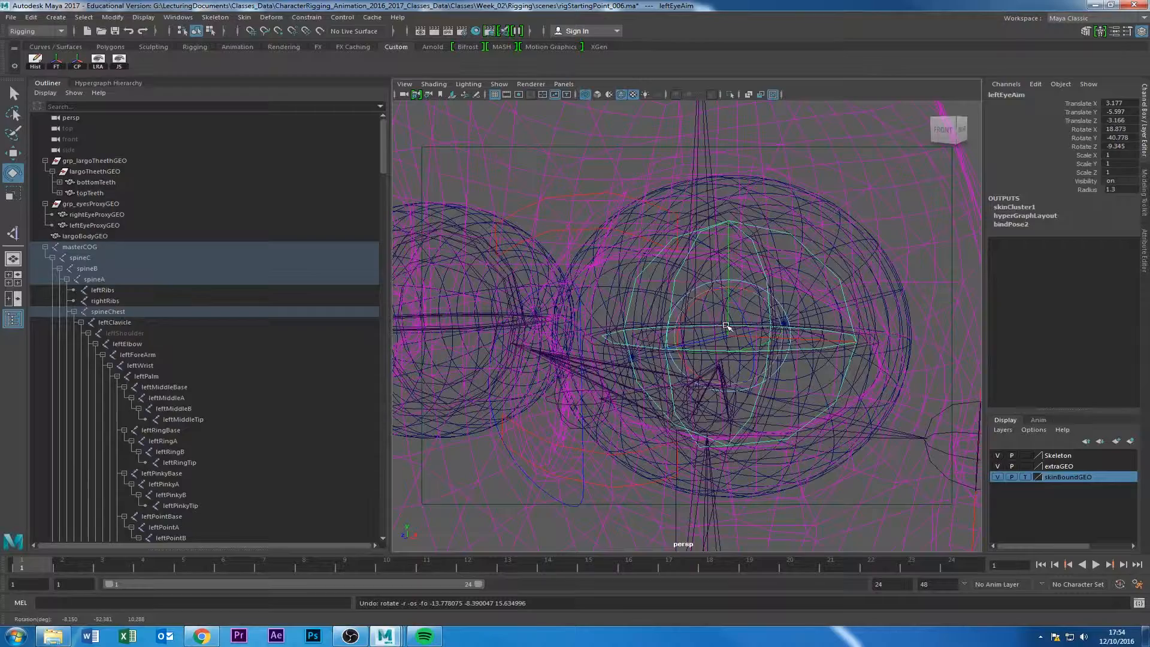
key("ctrl+z")
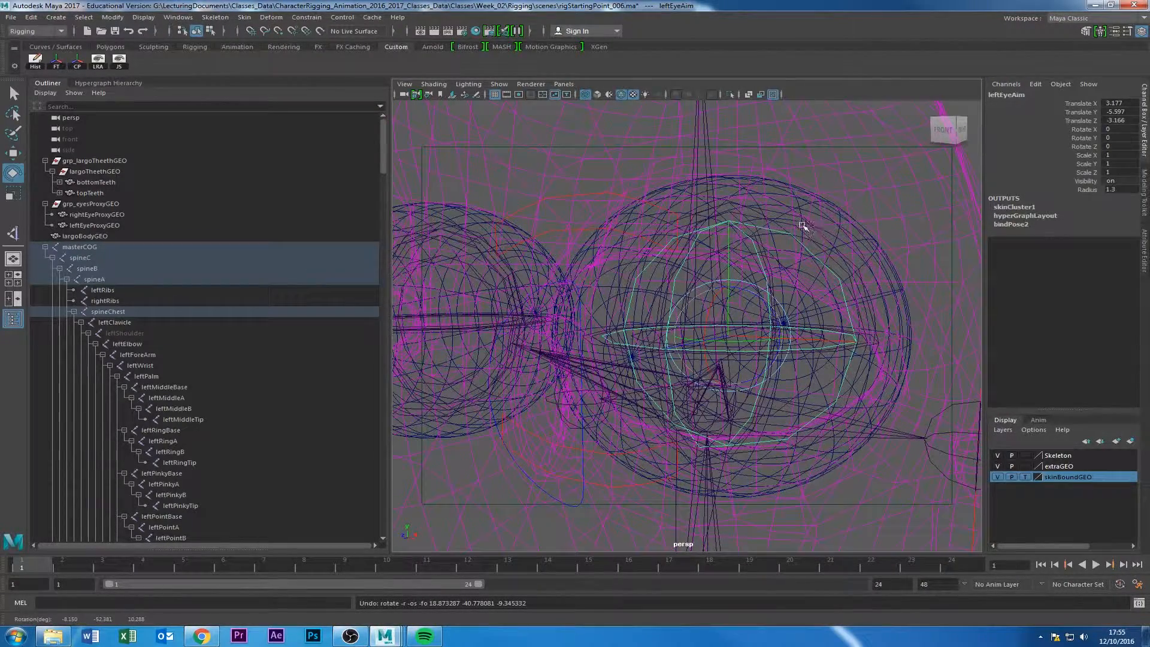
Try rotating the leftEyeTopEyeLid joint around X and undo the rotation.
left_click(769, 211)
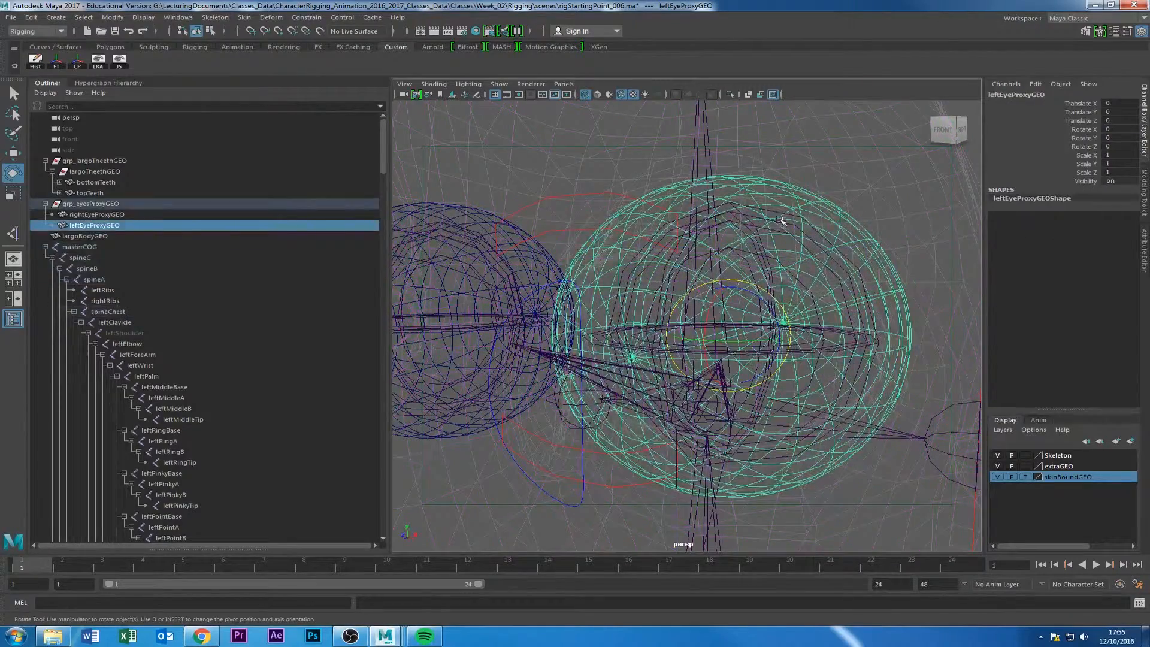
left_click(781, 221)
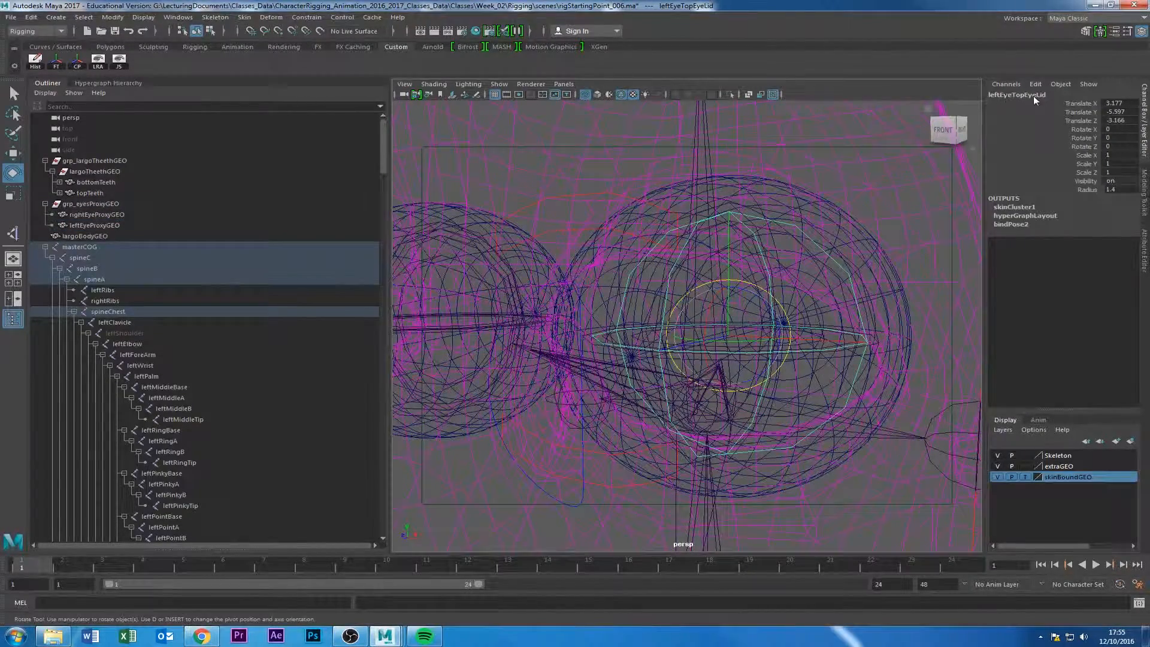
left_click_drag(718, 303, 716, 309)
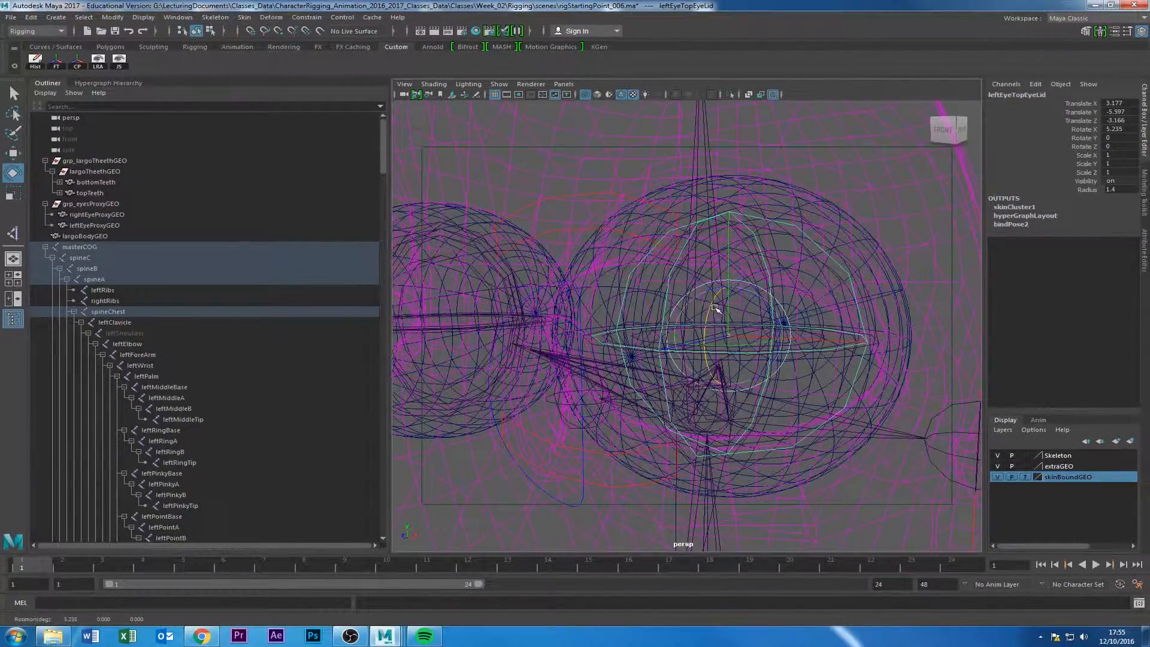
key("ctrl+z")
Examine the leftEyeBotEyeLid and leftEye joints in relation to the left eye proxy geometry.
left_click(809, 226)
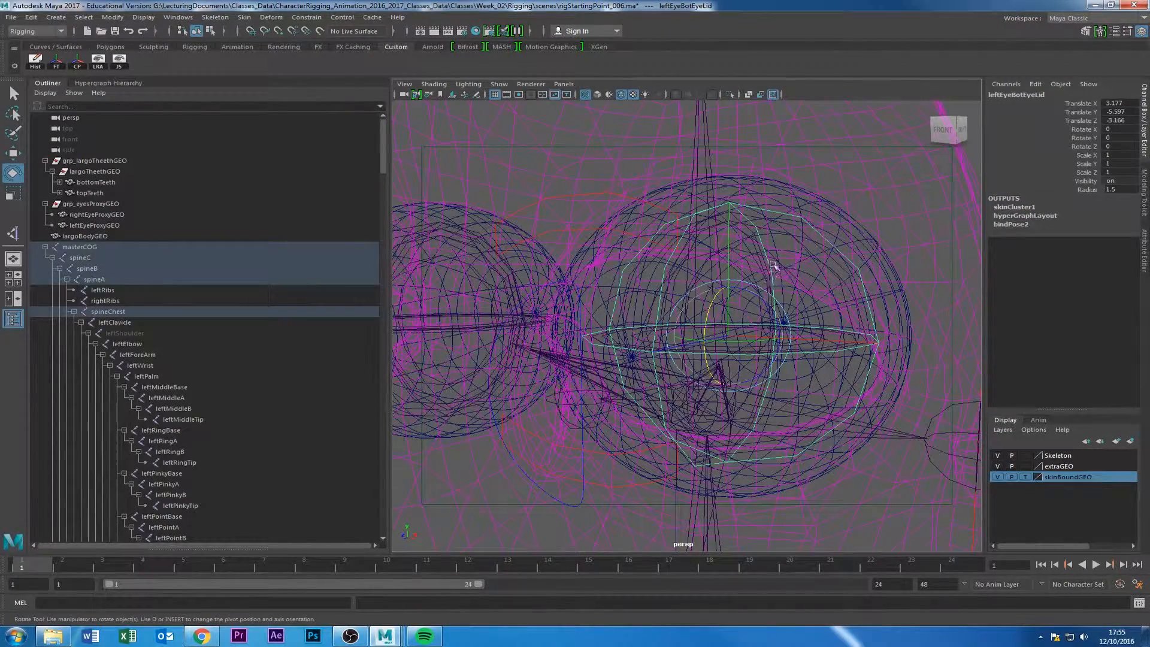
right_click_drag(742, 310, 663, 316, "alt")
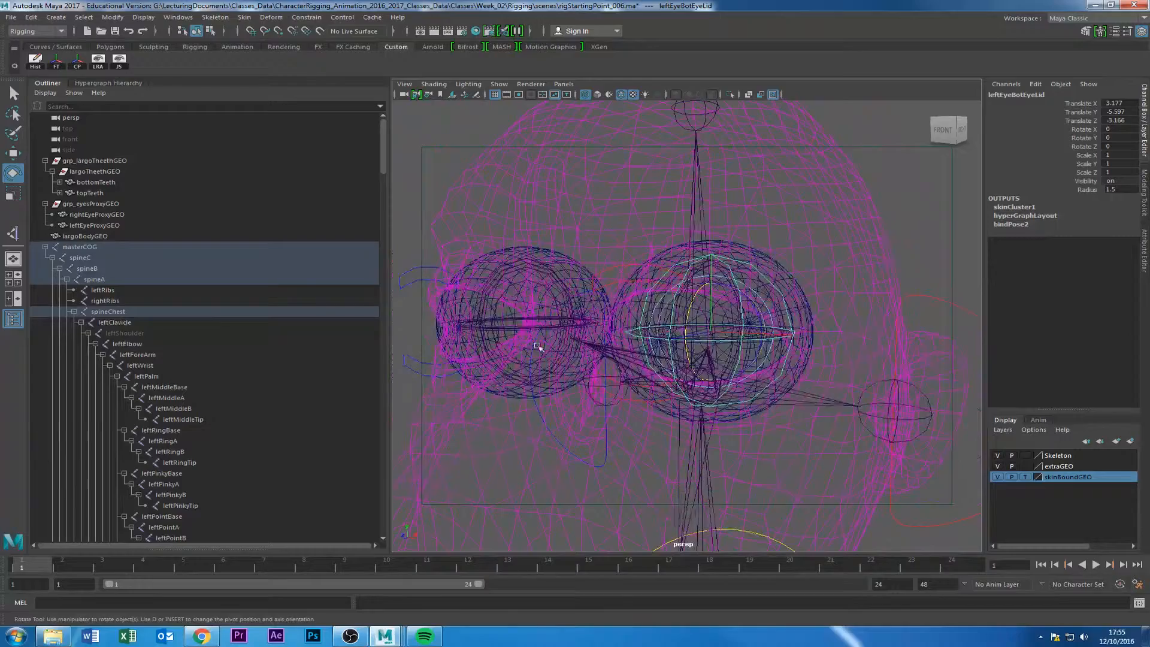
left_click_drag(539, 343, 575, 343, "alt")
key("w")
left_click(521, 222)
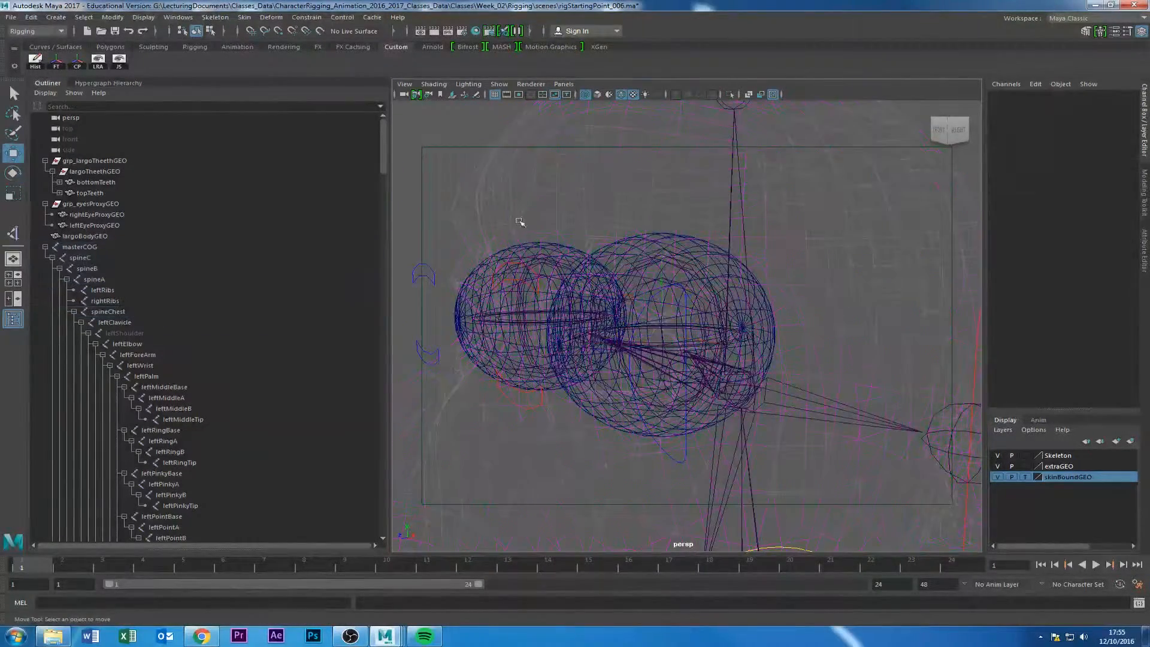
right_click_drag(612, 262, 765, 288, "alt")
left_click(686, 220)
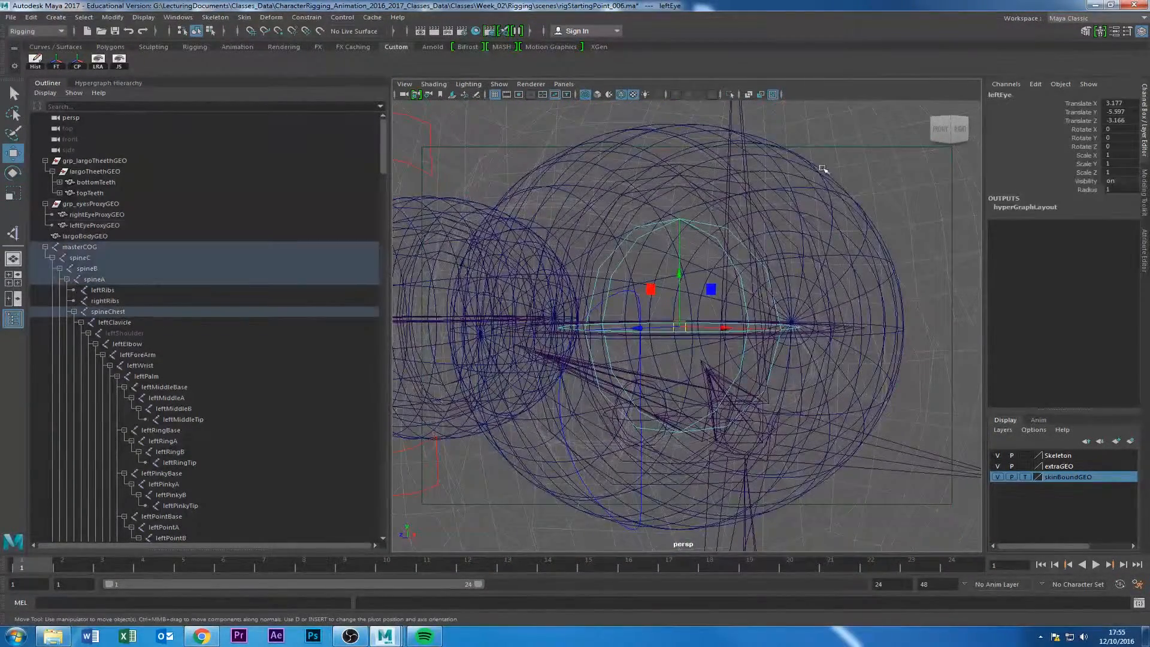
left_click(831, 210)
right_click_drag(832, 210, 722, 237, "alt")
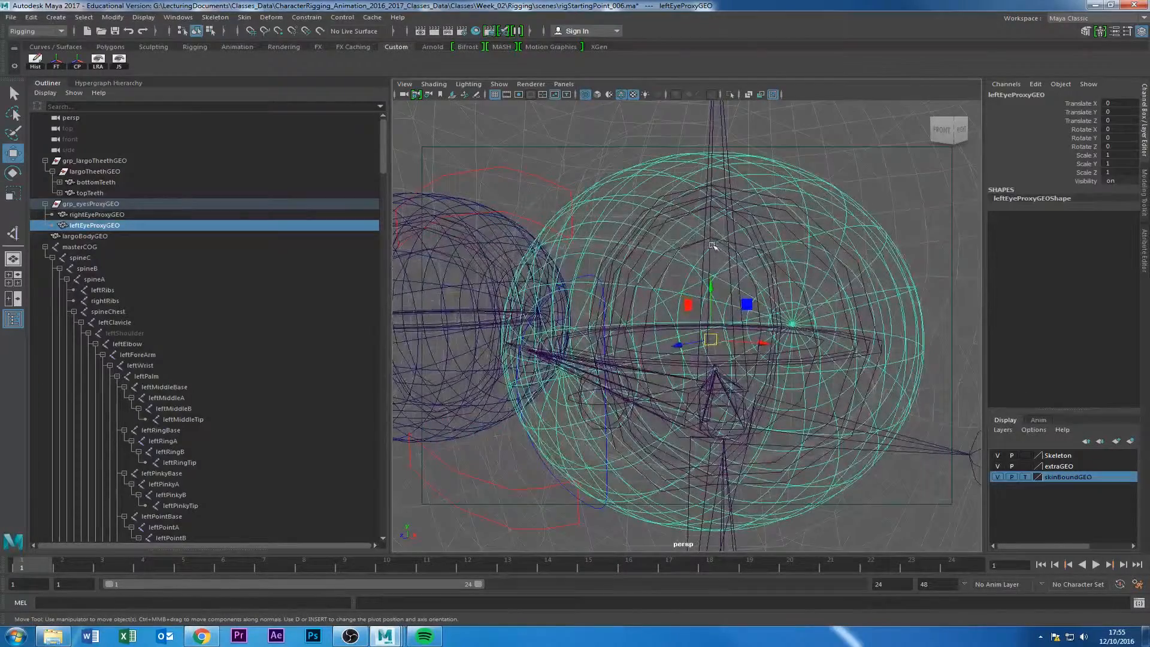
left_click(719, 238)
left_click(685, 247)
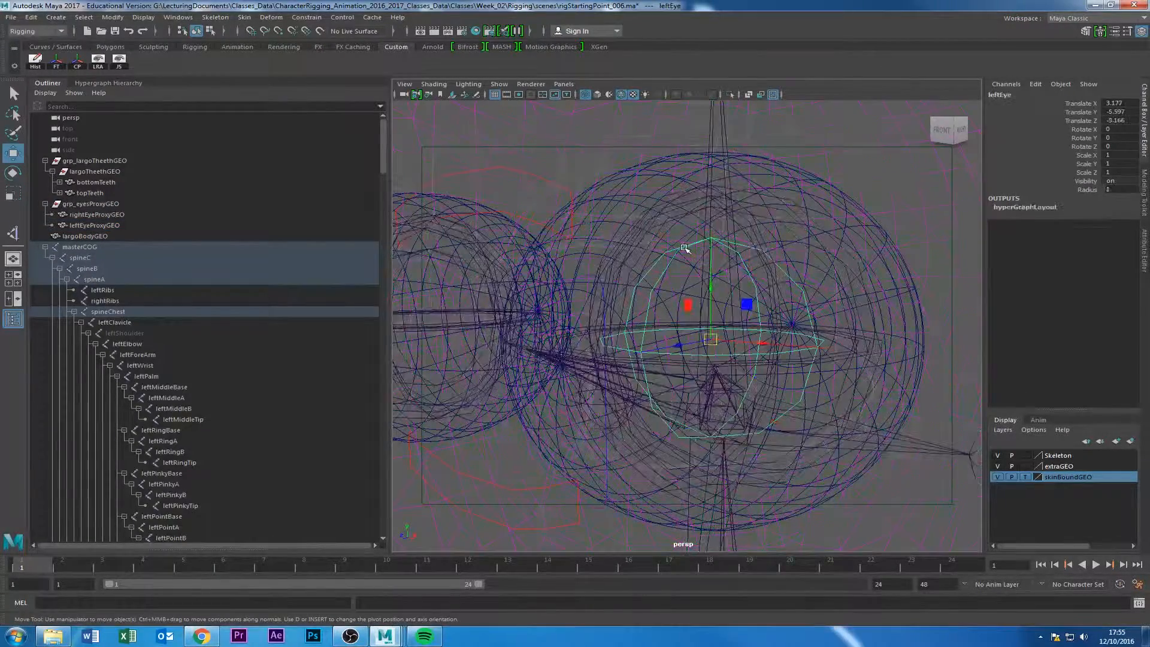
left_click_drag(749, 225, 673, 347, "alt")
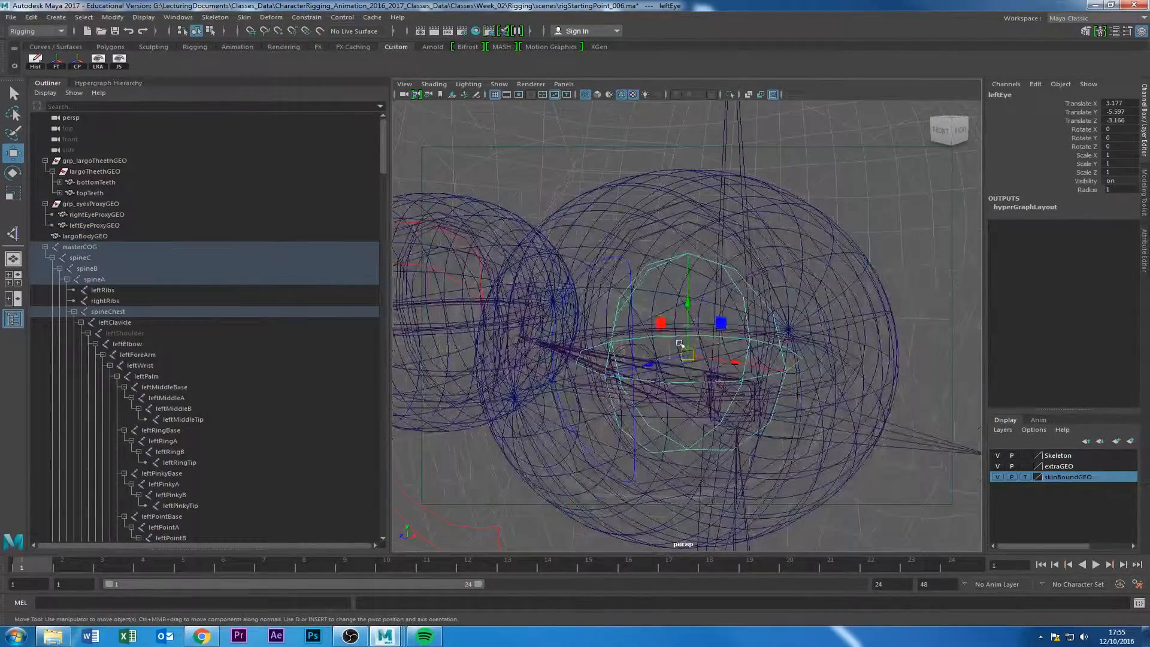
Show the leftEye joint's local rotation axes, and try moving leftEyeProxyGEO before undoing the move.
left_click(99, 66)
left_click(657, 185)
scroll(647, 360, "up", 5)
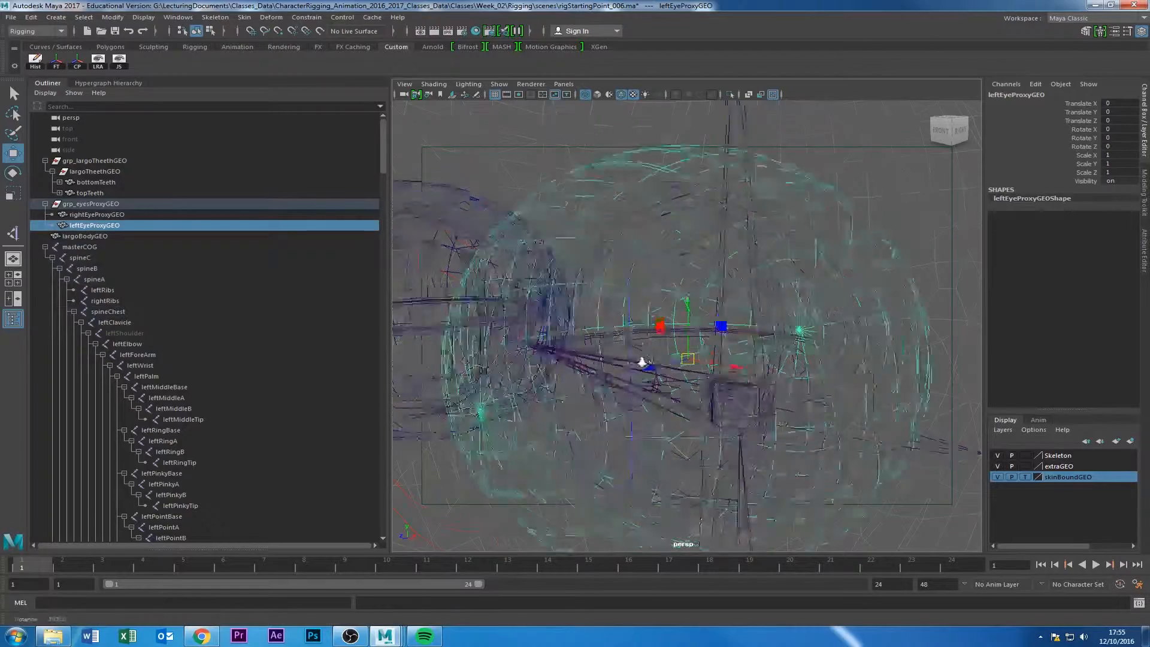
left_click_drag(692, 408, 682, 360)
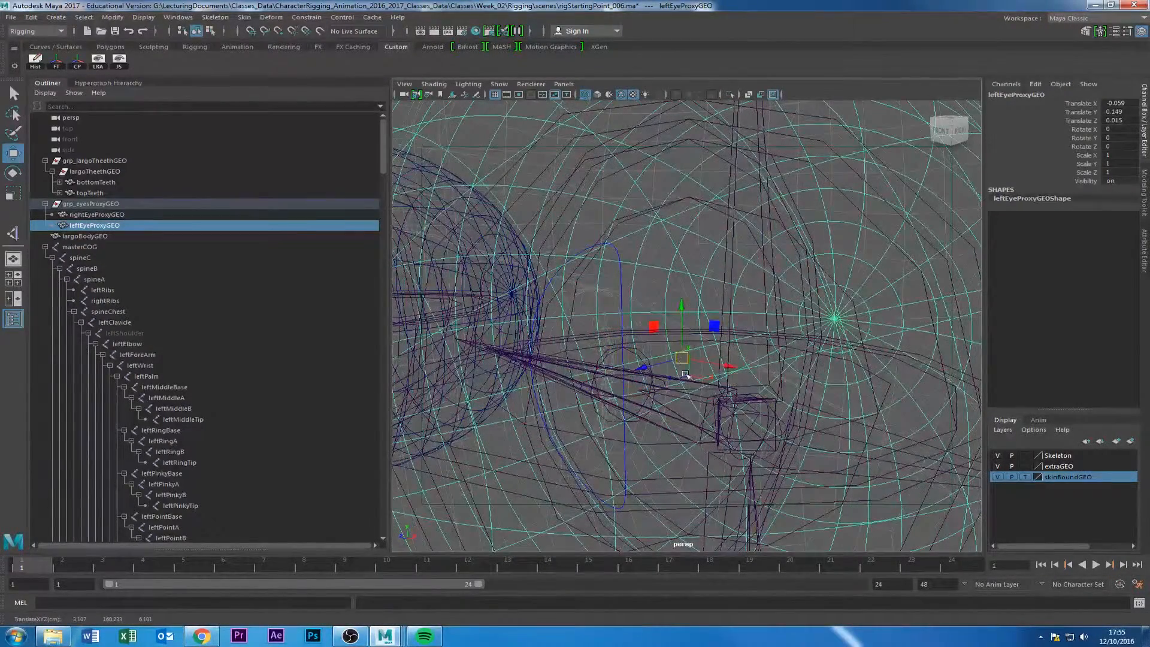
key("ctrl+z")
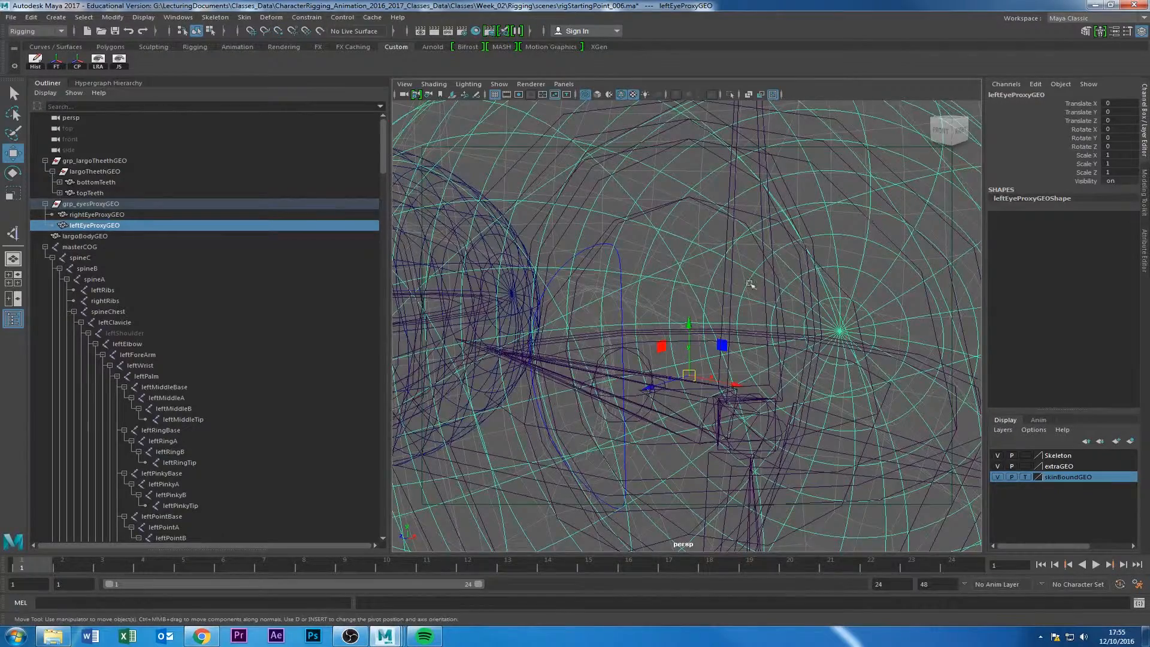
Inspect how the leftEye joint sits inside the left eye proxy sphere from several angles.
scroll(719, 287, "down", 4)
left_click_drag(719, 288, 604, 117, "alt")
scroll(641, 236, "down", 4)
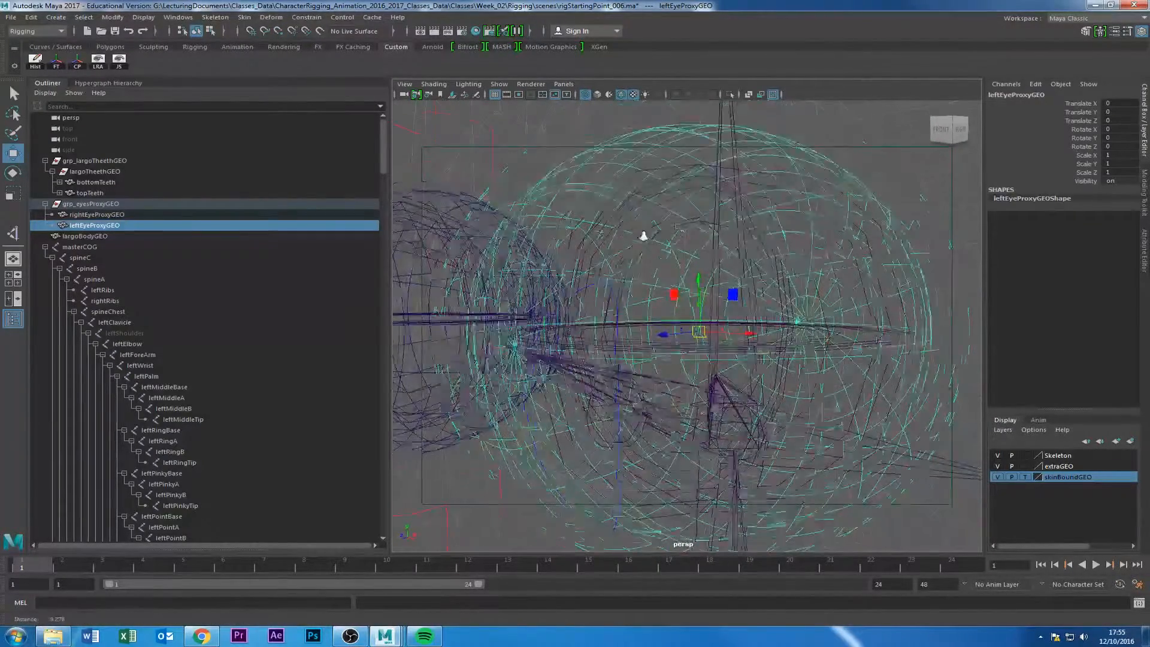
left_click_drag(642, 236, 665, 235, "alt")
left_click(611, 224)
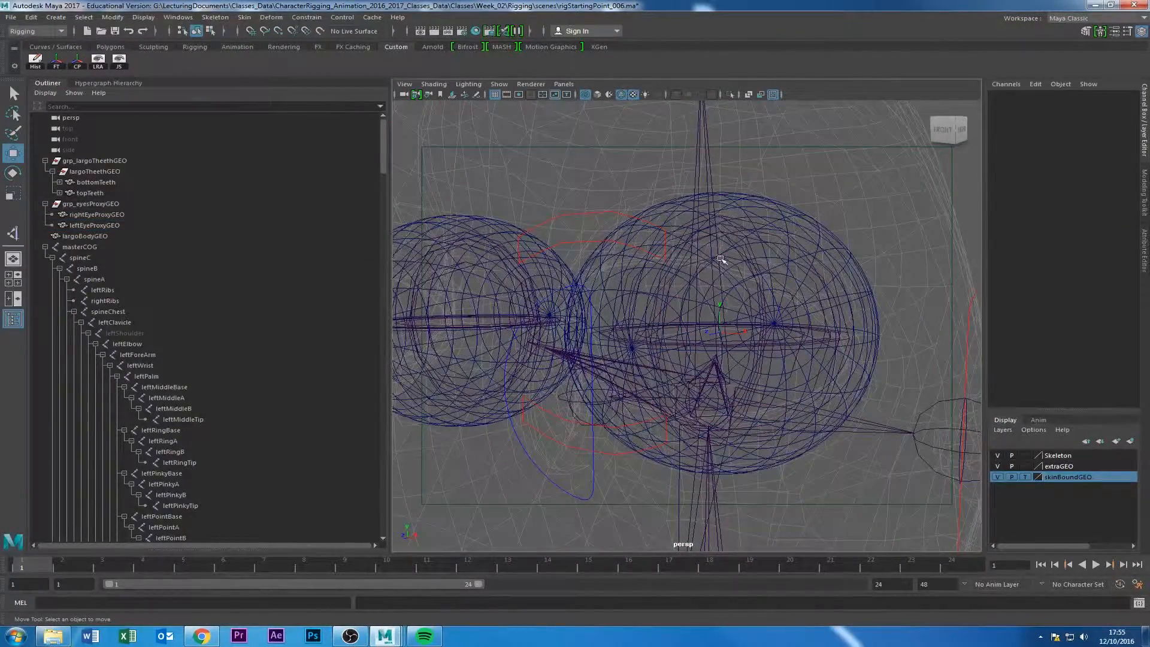
left_click(707, 270)
left_click(752, 271)
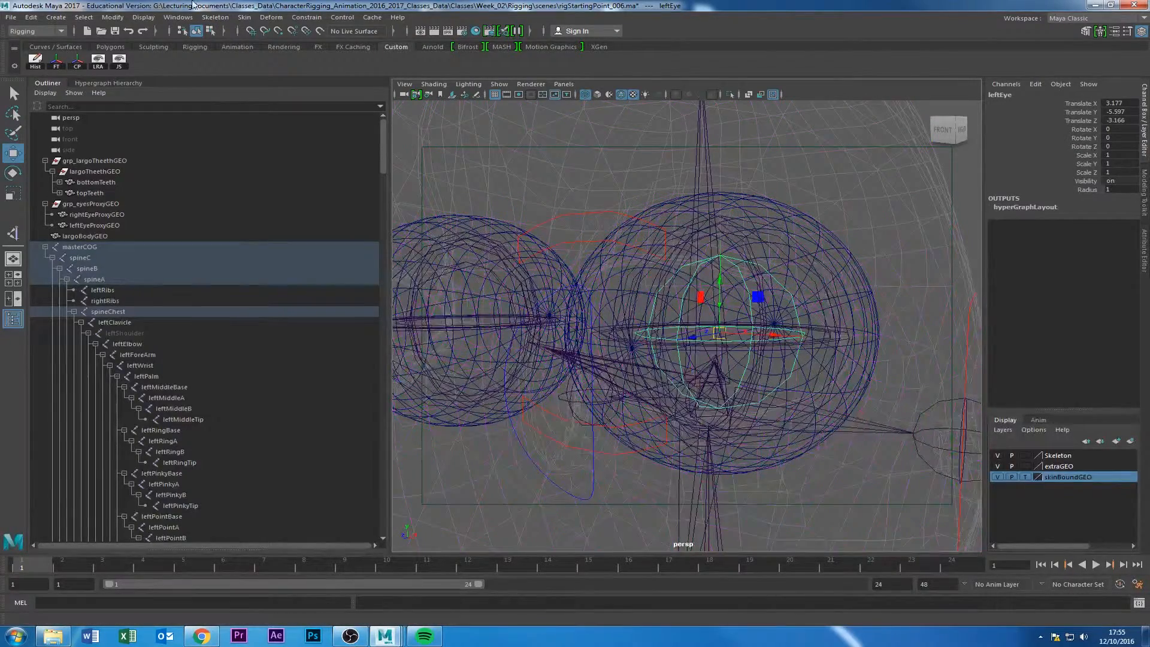
left_click_drag(730, 204, 657, 205, "alt")
left_click(665, 221)
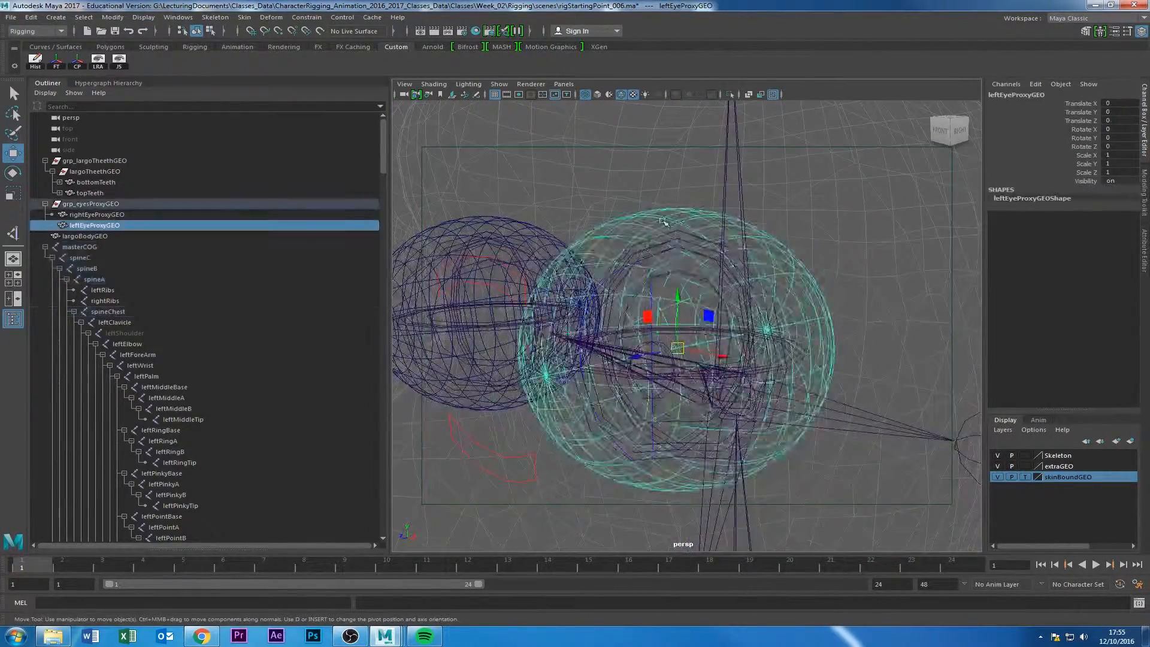
right_click_drag(665, 221, 683, 239, "alt")
left_click_drag(620, 239, 669, 270, "alt")
left_click(574, 158)
left_click_drag(551, 241, 399, 328, "alt")
left_click(638, 263)
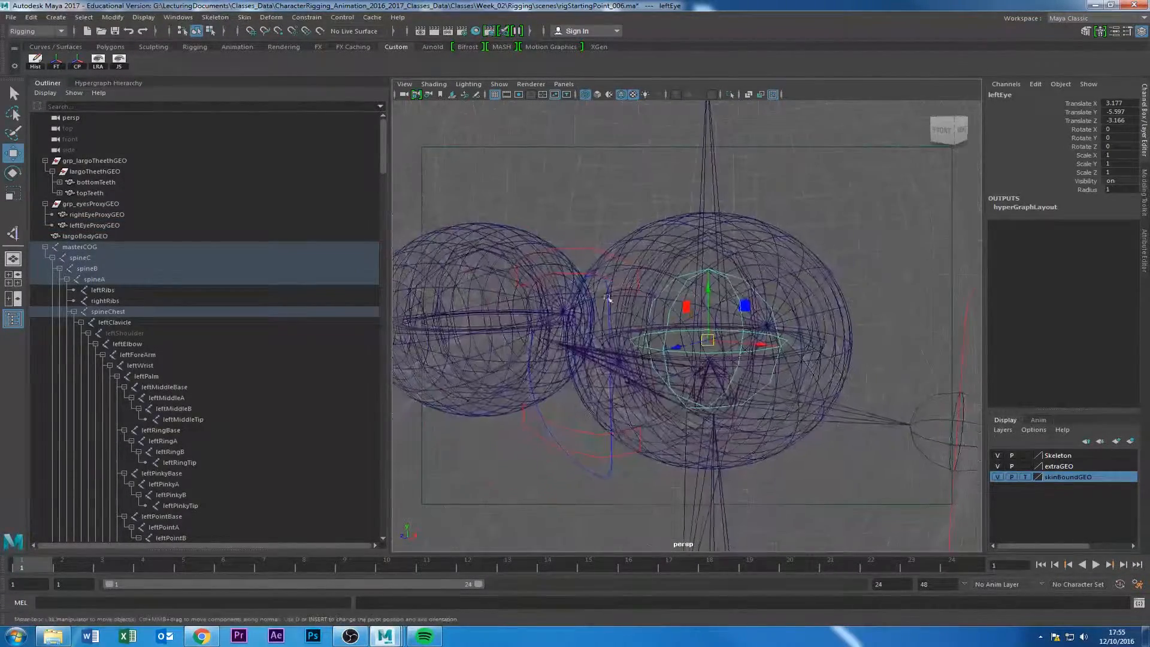
Compare the right and left eye proxy geometry and review how they sit within the whole character rig.
left_click(101, 227)
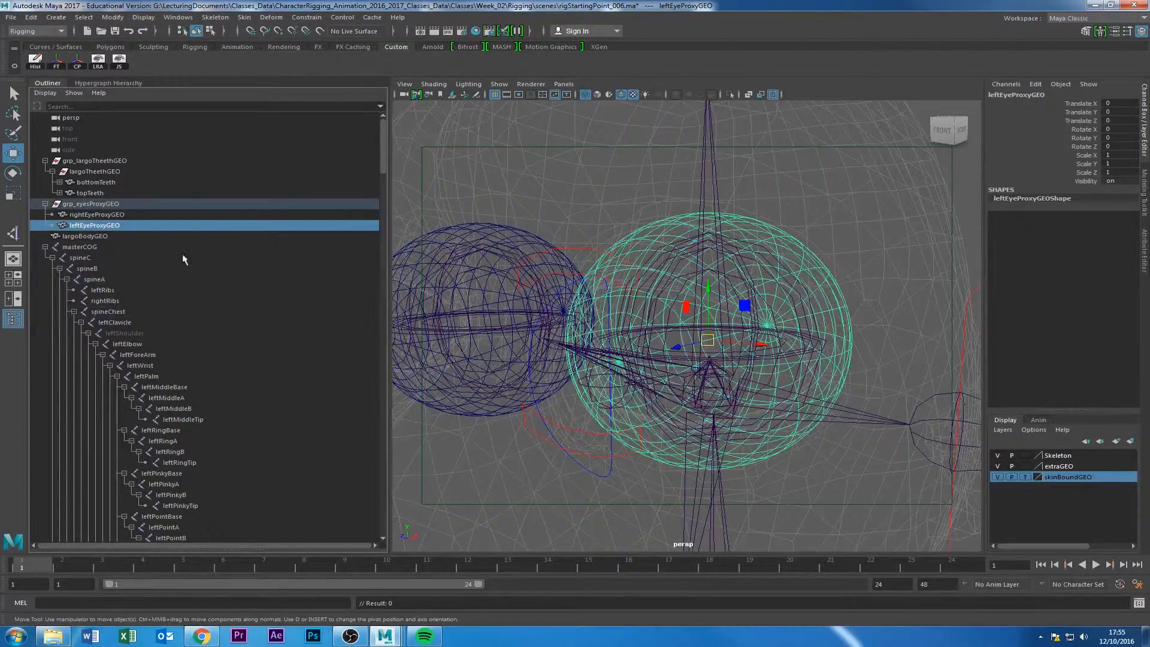
left_click(99, 215)
left_click(101, 226)
left_click(104, 217)
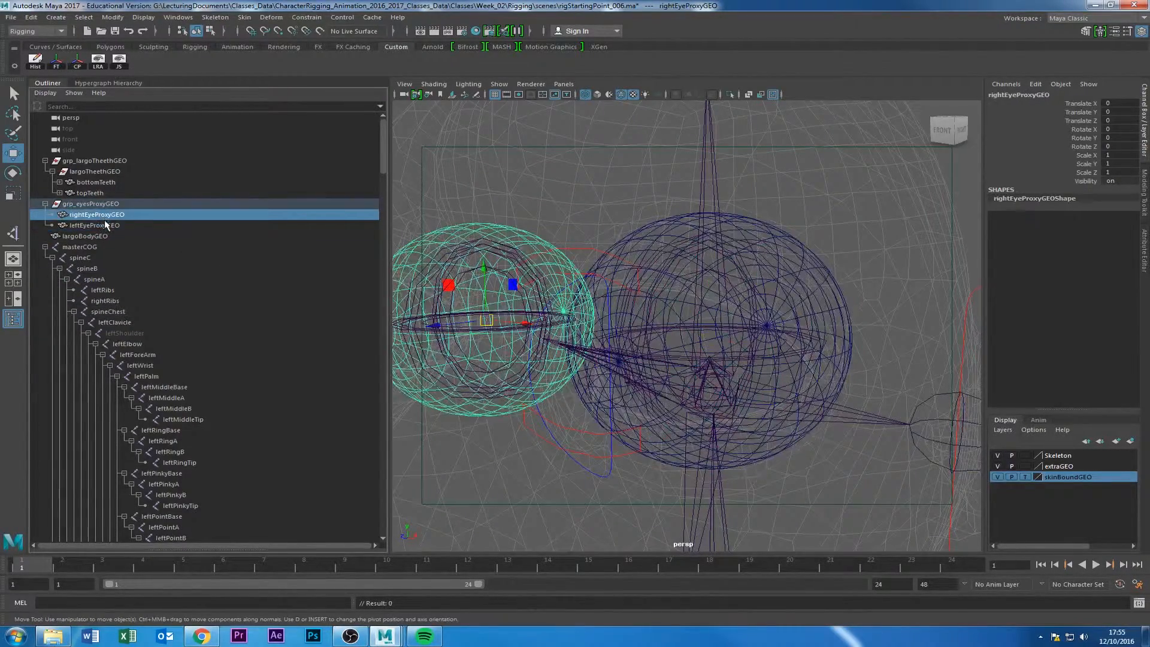
left_click(104, 225)
left_click(103, 216)
left_click(103, 226)
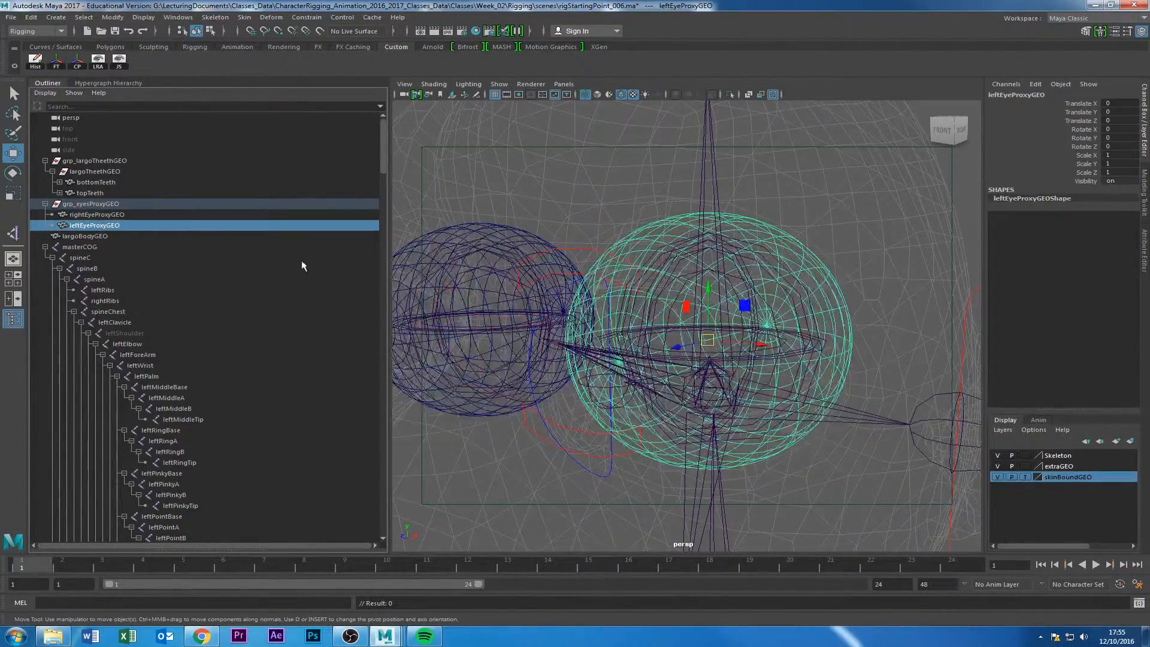
right_click_drag(886, 372, 552, 372, "alt")
left_click_drag(552, 372, 518, 387, "alt")
middle_click_drag(761, 539, 728, 355, "alt")
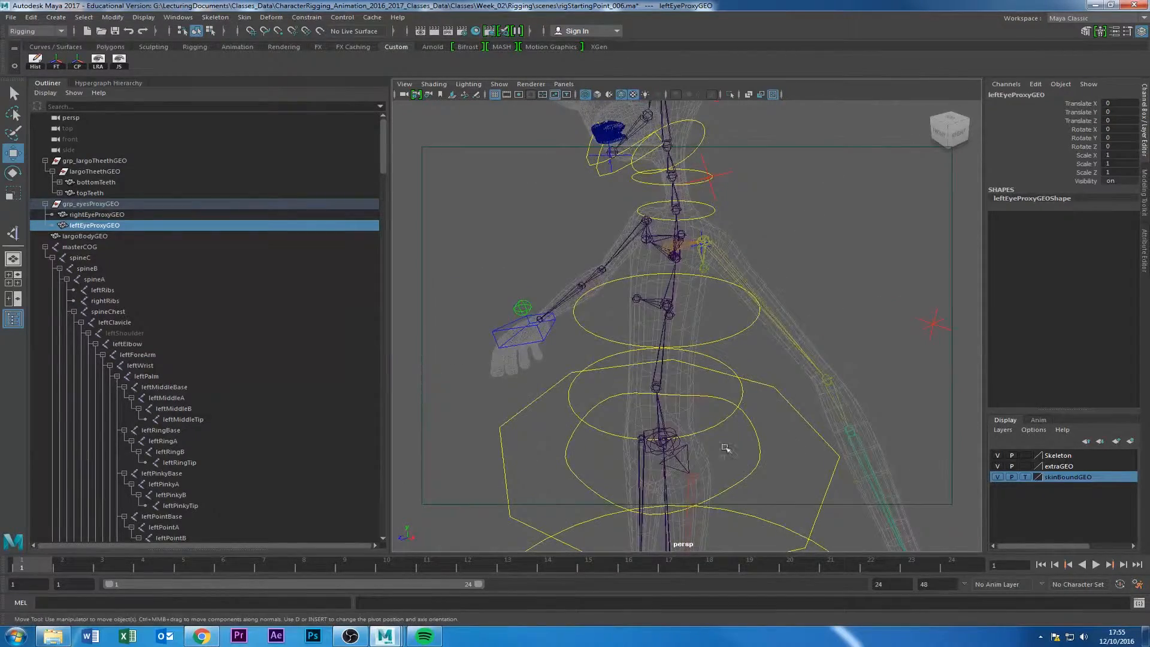
middle_click_drag(725, 448, 654, 182, "alt")
scroll(654, 182, "down", 1)
middle_click_drag(528, 230, 555, 497, "alt")
middle_click_drag(746, 148, 765, 407, "alt")
scroll(574, 324, "up", 6)
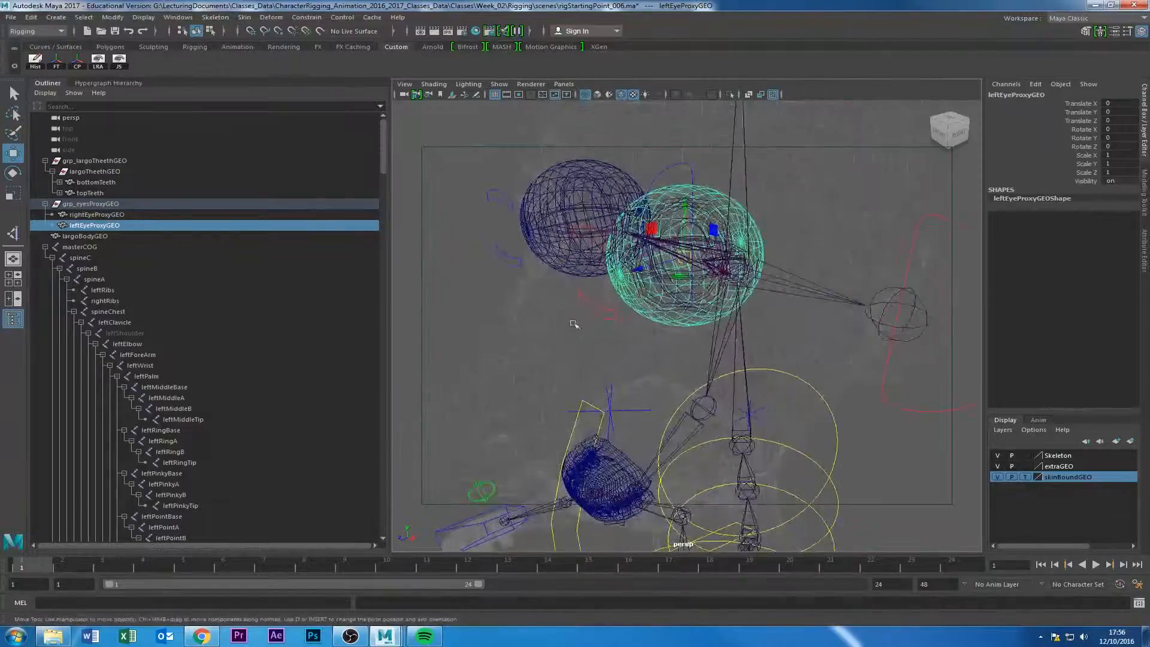
Group leftEyeProxyGEO by itself and center the new group's pivot.
left_click(96, 215)
left_click(93, 225)
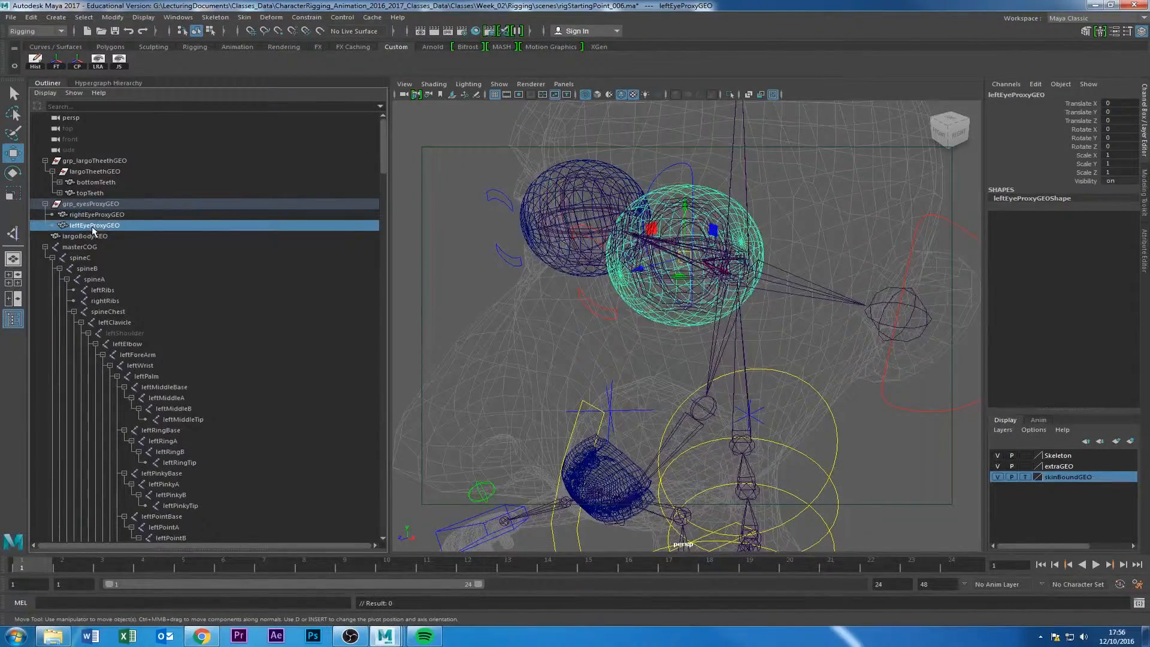
left_click(96, 214)
left_click(95, 225)
key("ctrl+g")
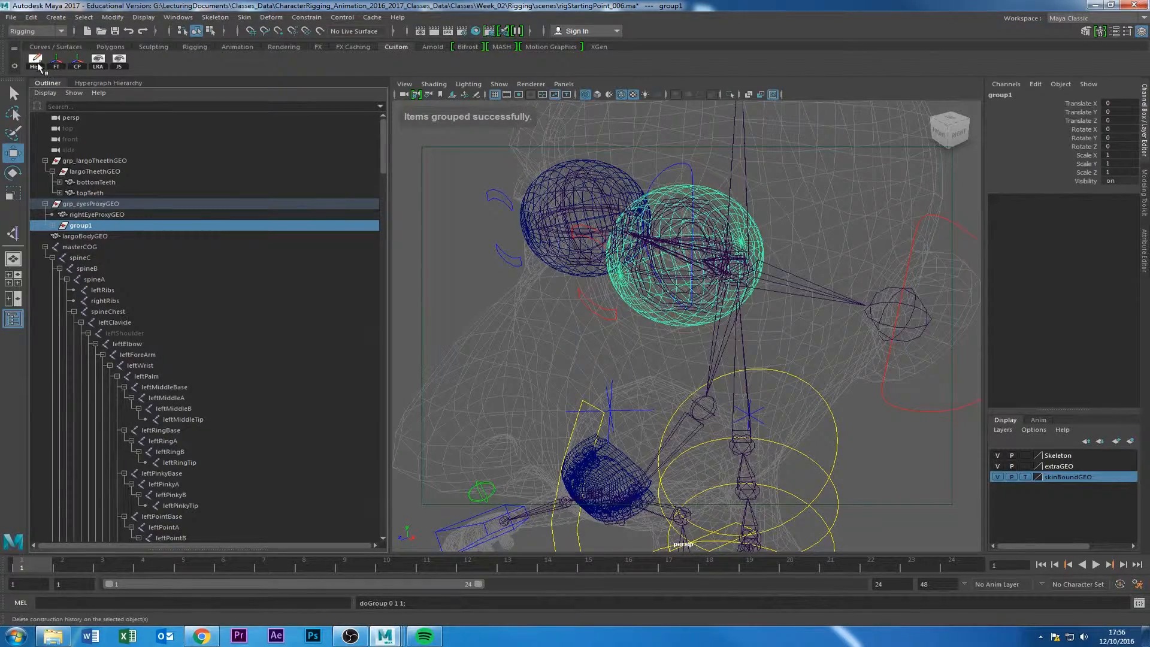
left_click(78, 62)
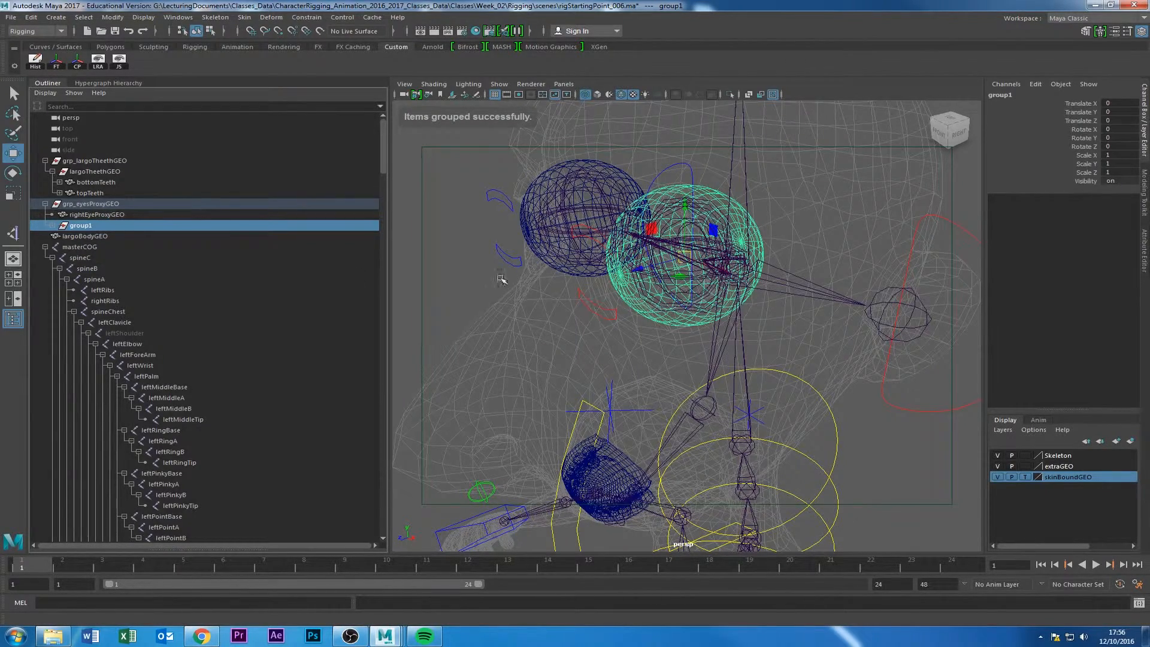
Rename the group containing the left eye proxy as leftEyeProxyGEO_Aim_GRP, reusing the geometry's name.
key("ctrl+a")
left_click(52, 225)
left_click(98, 236)
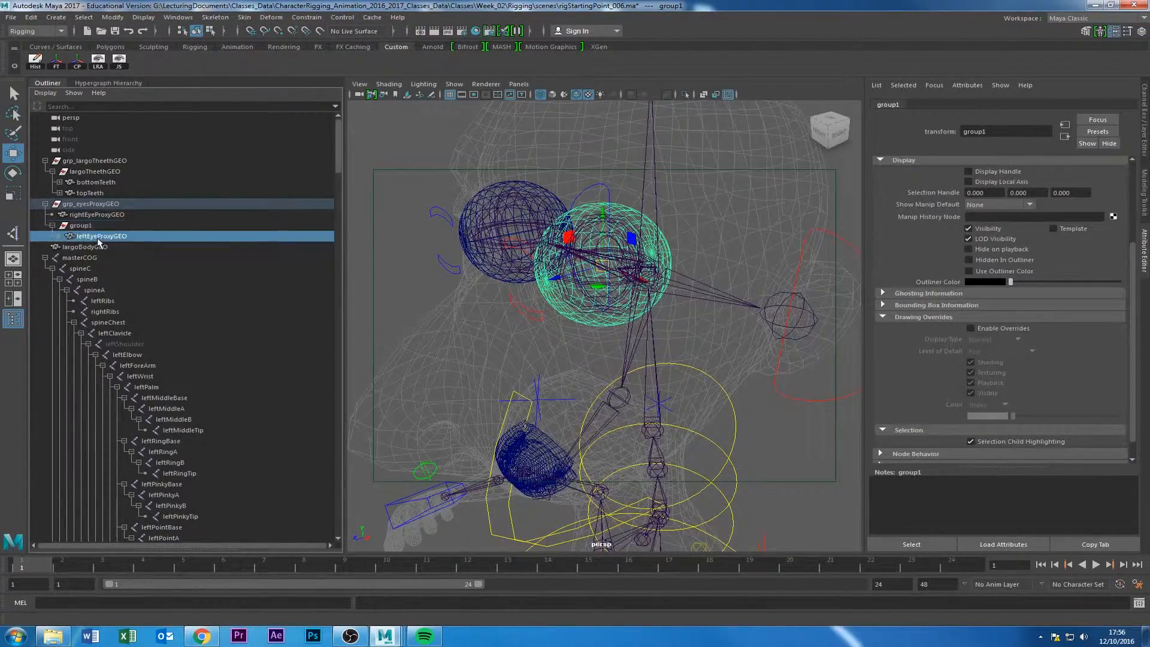
double_click(99, 238)
key("ctrl+c")
double_click(76, 226)
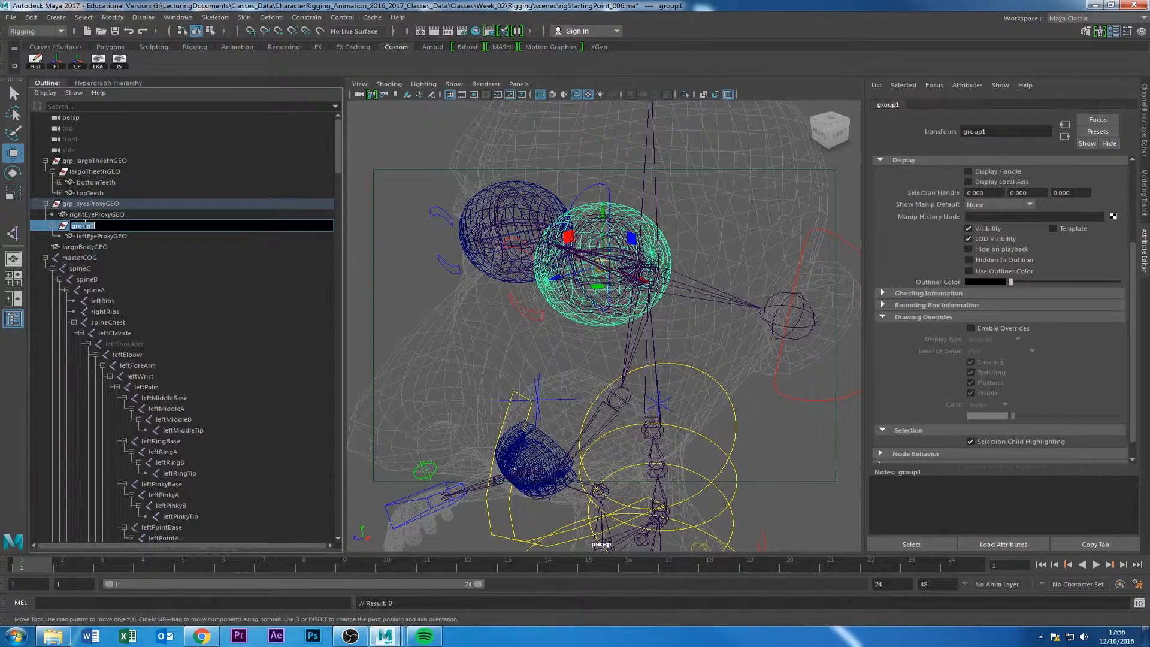
key("ctrl+v")
type("_Aim_GRP")
key("Return")
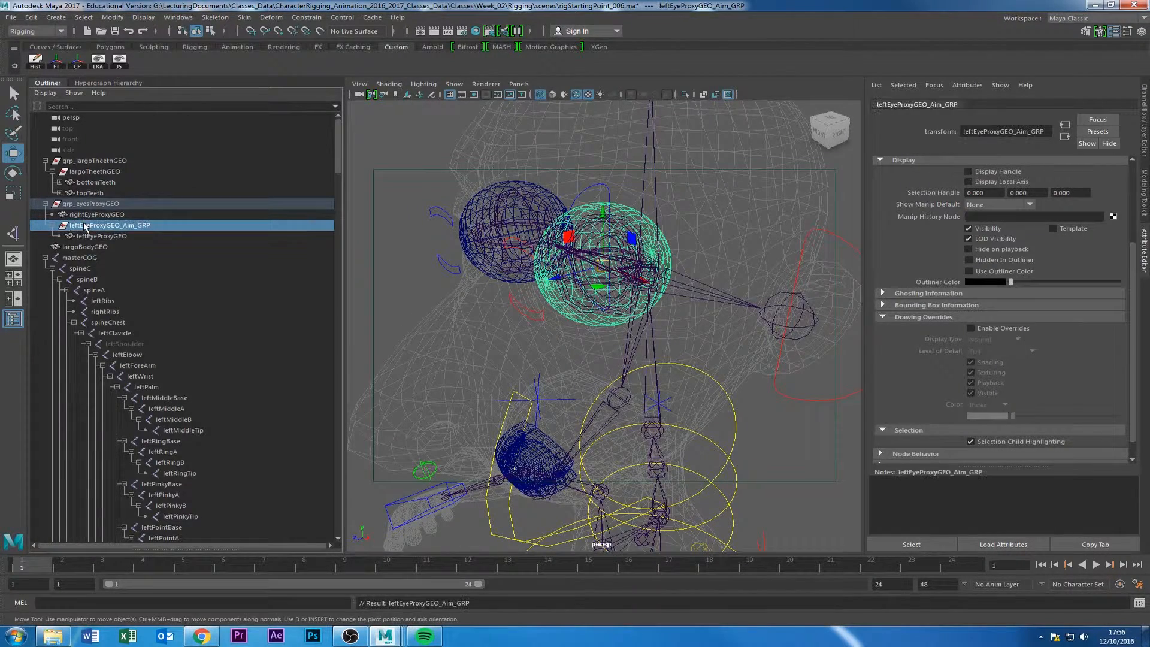
Group leftEyeProxyGEO_Aim_GRP inside a new parent group.
left_click(84, 214)
left_click(96, 226)
key("ctrl+g")
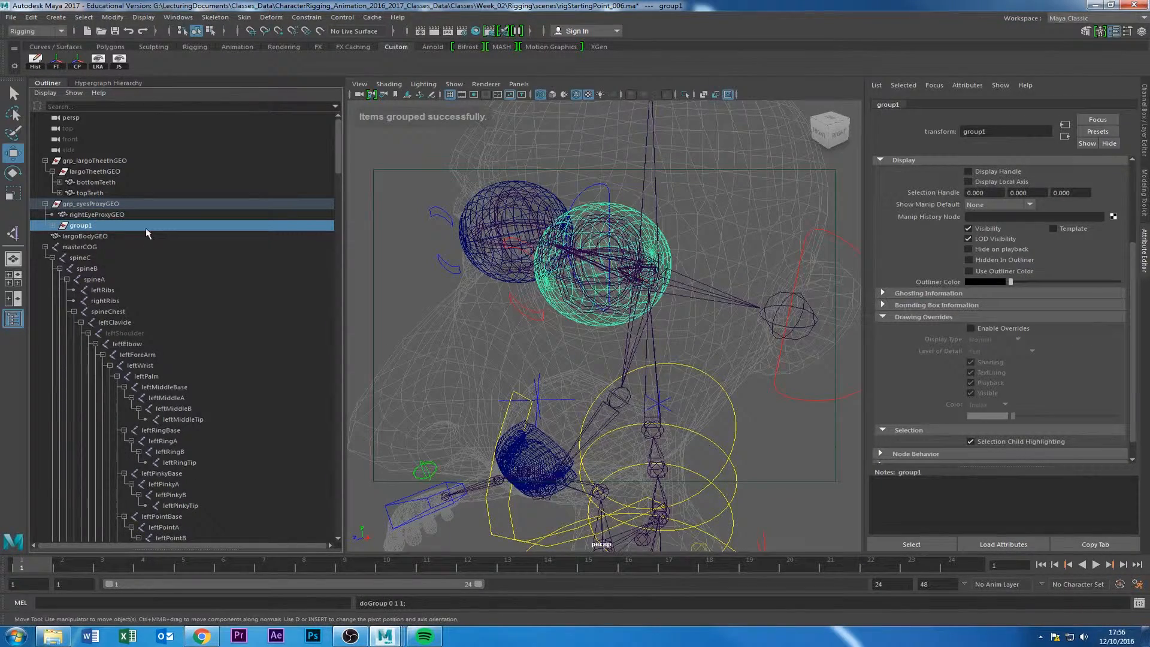
Center the pivot of the new parent group and expand its hierarchy down to leftEyeProxyGEO.
left_click(57, 59)
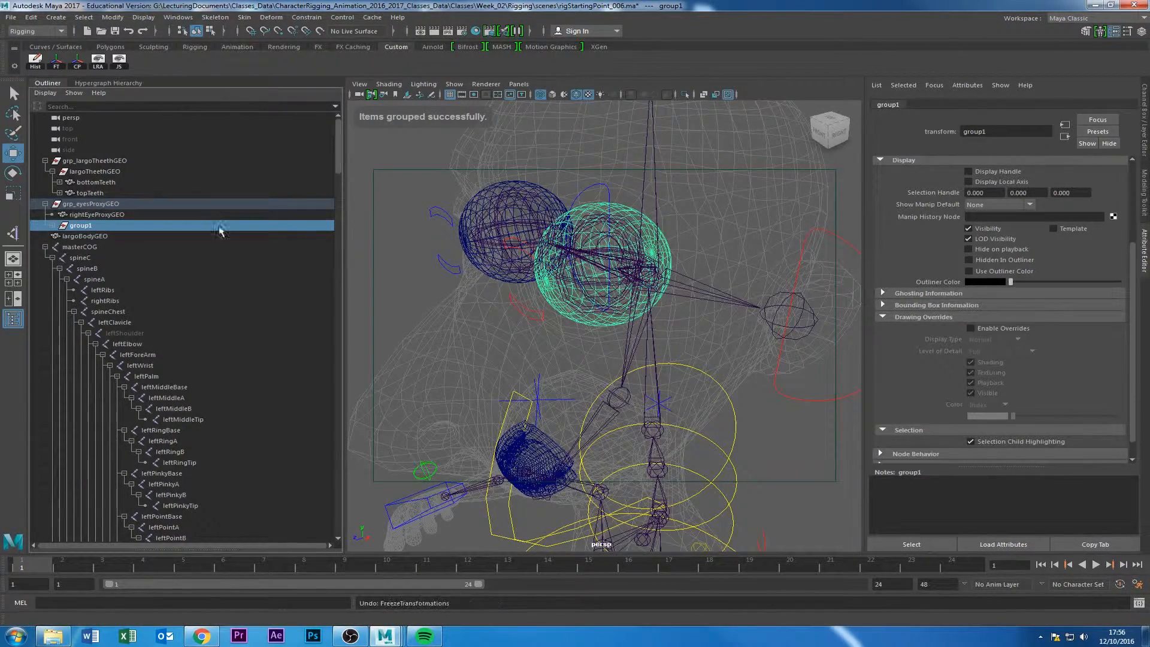
left_click(77, 60)
left_click(54, 226)
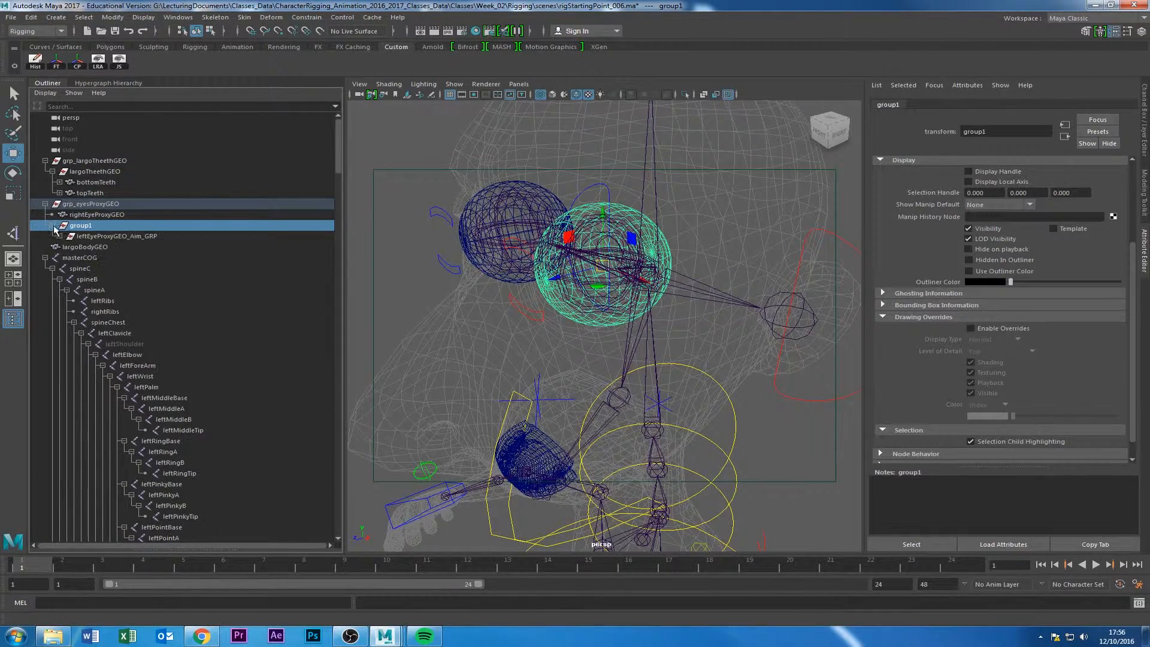
left_click(116, 237)
left_click(60, 236)
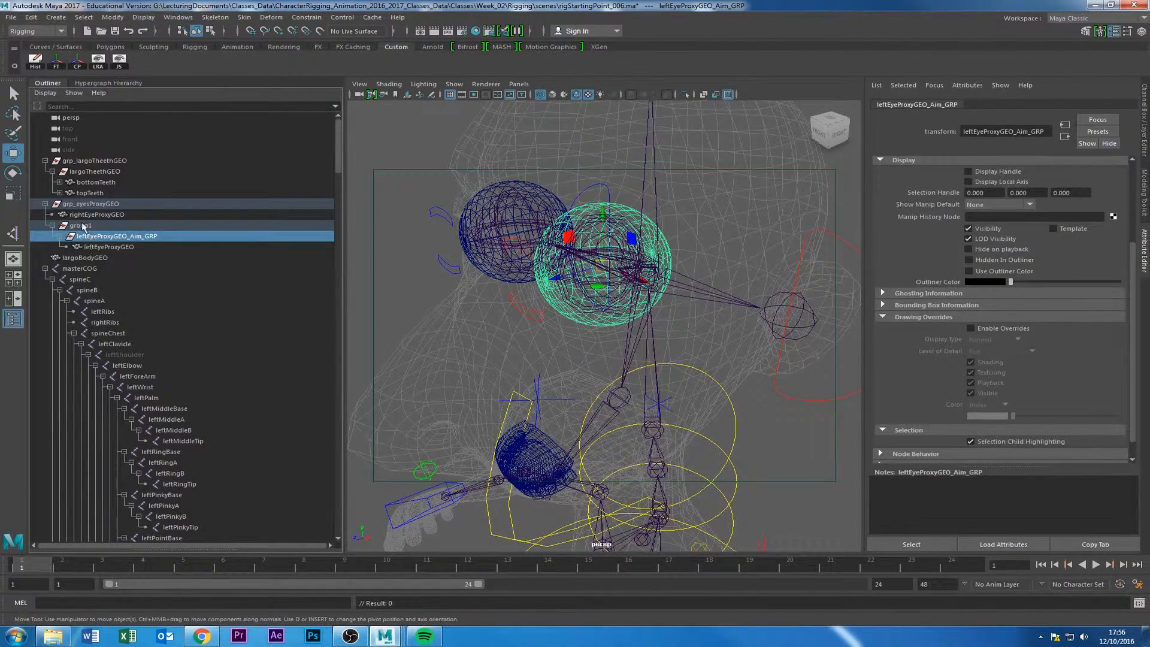
Rename the parent group as leftEyeProxyGEO_Location_GRP, reusing the geometry's name.
double_click(83, 226)
key("ctrl+v")
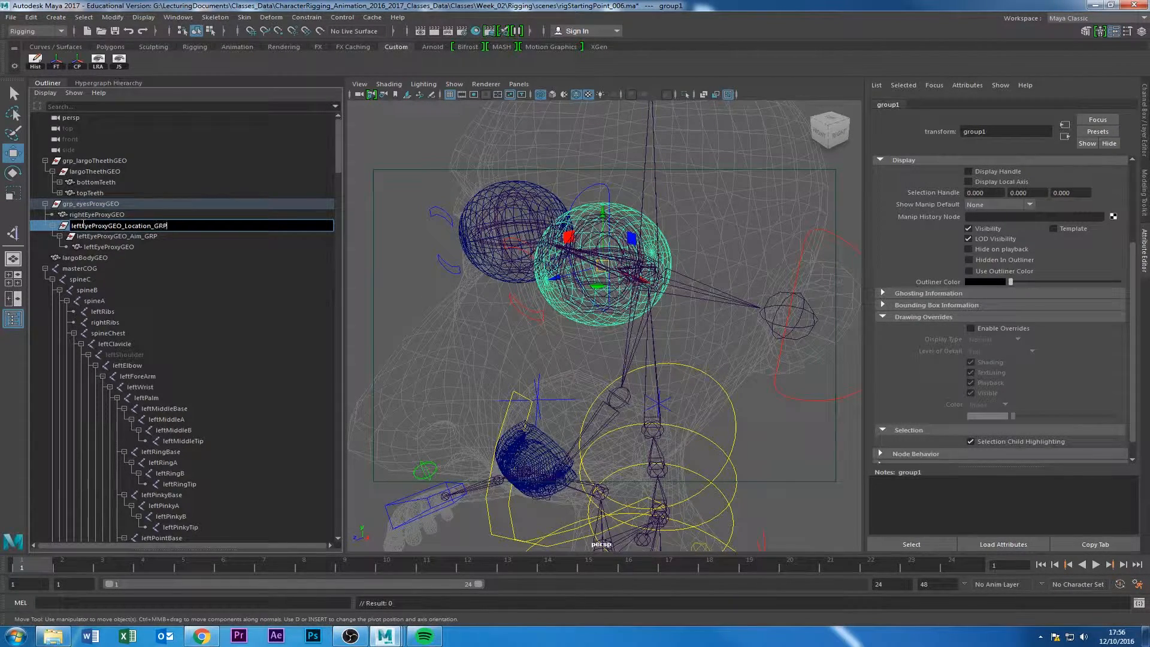
key("Return")
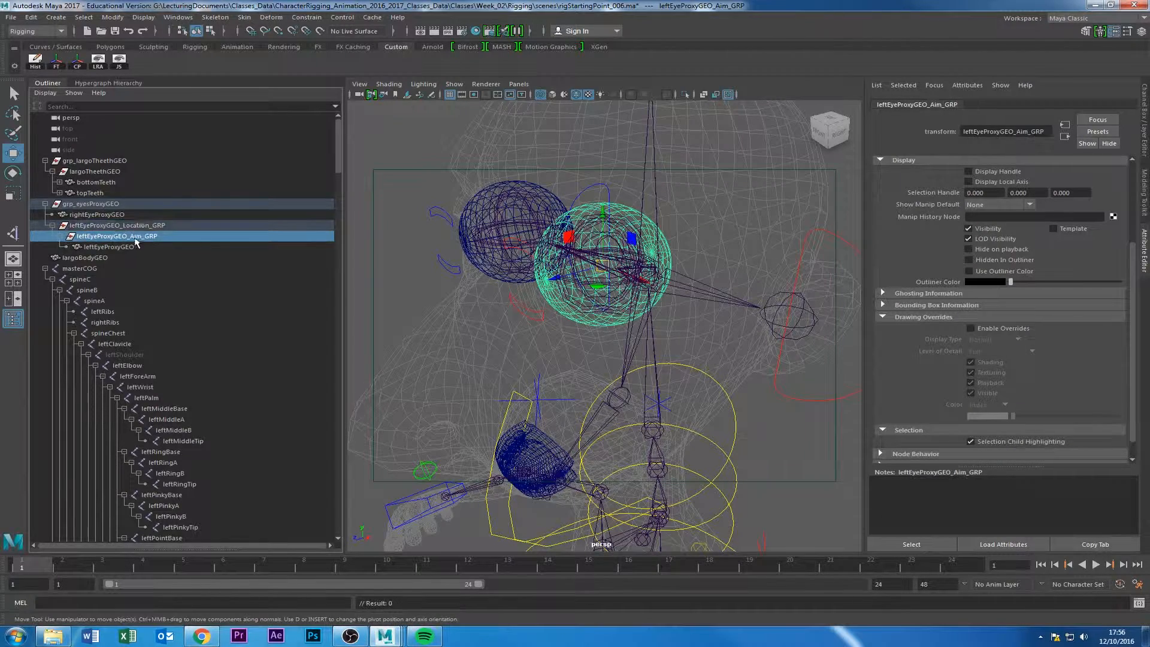
Review the left eye's location group, aim group and geometry, and how they sit relative to leftEyeAim_Ctrl in front of the face.
left_click(138, 246)
left_click(142, 225)
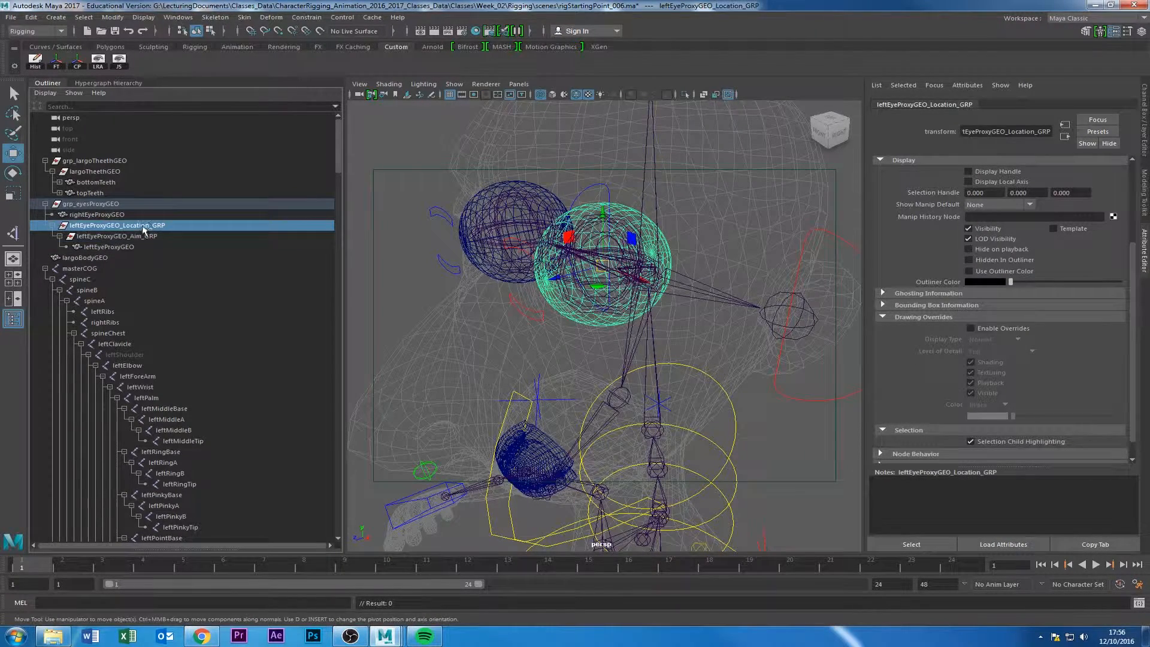
left_click(132, 237)
left_click(102, 246)
left_click(102, 237)
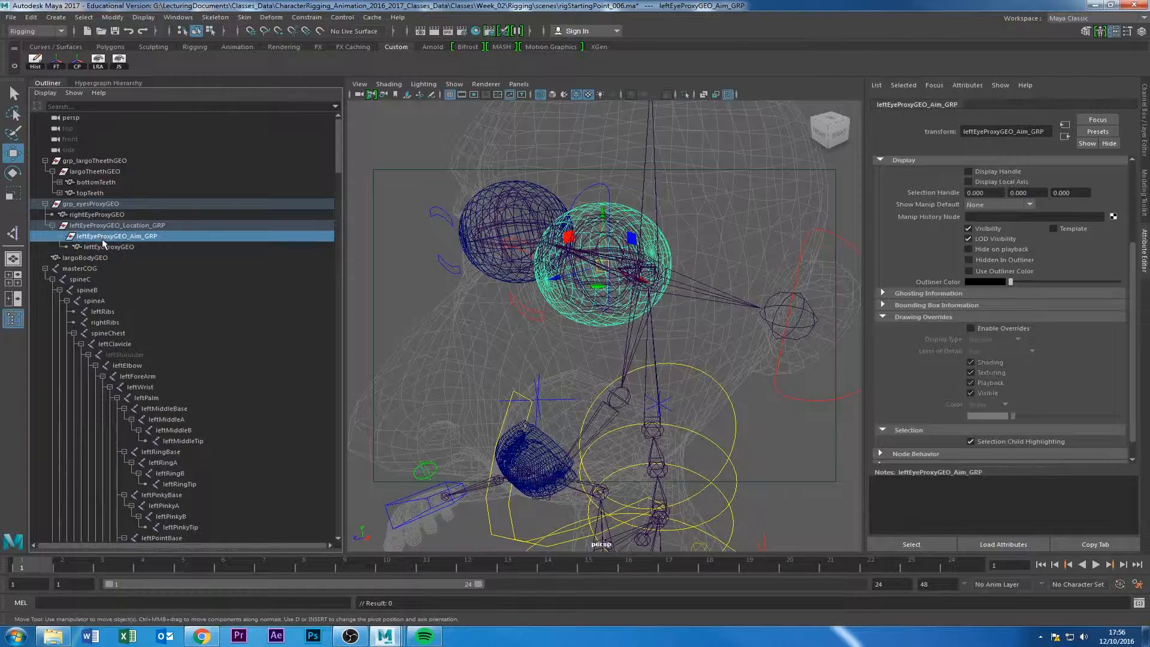
left_click_drag(419, 288, 520, 252, "alt")
left_click(519, 252)
left_click(520, 252)
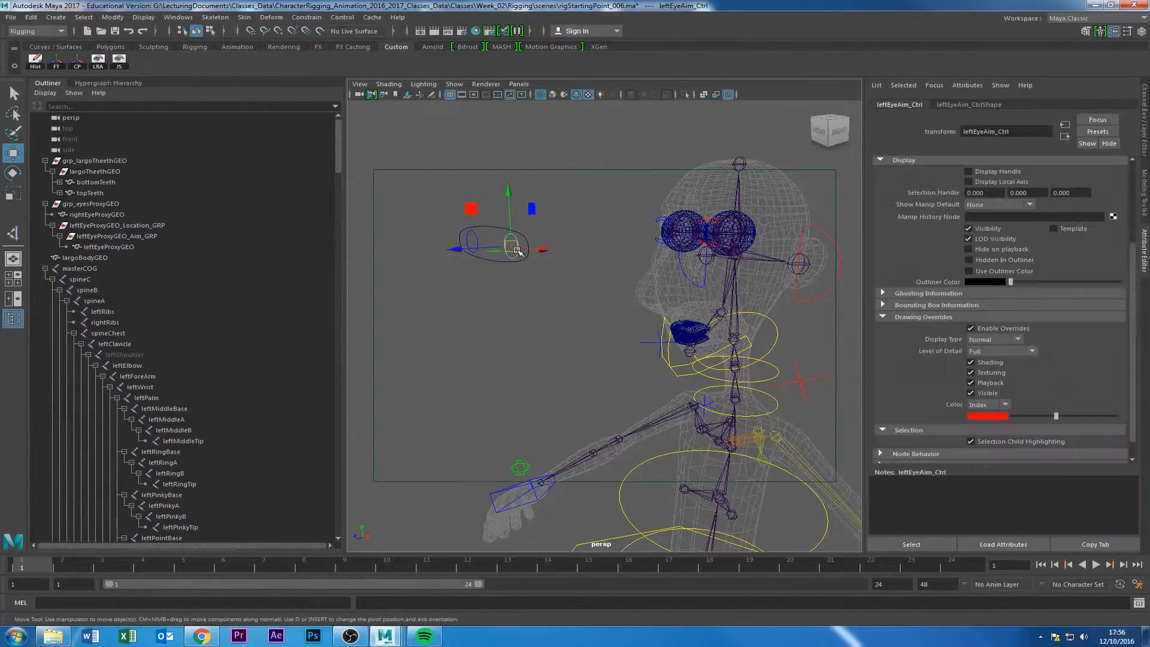
left_click_drag(636, 252, 668, 229, "alt")
left_click(451, 249)
left_click(451, 248)
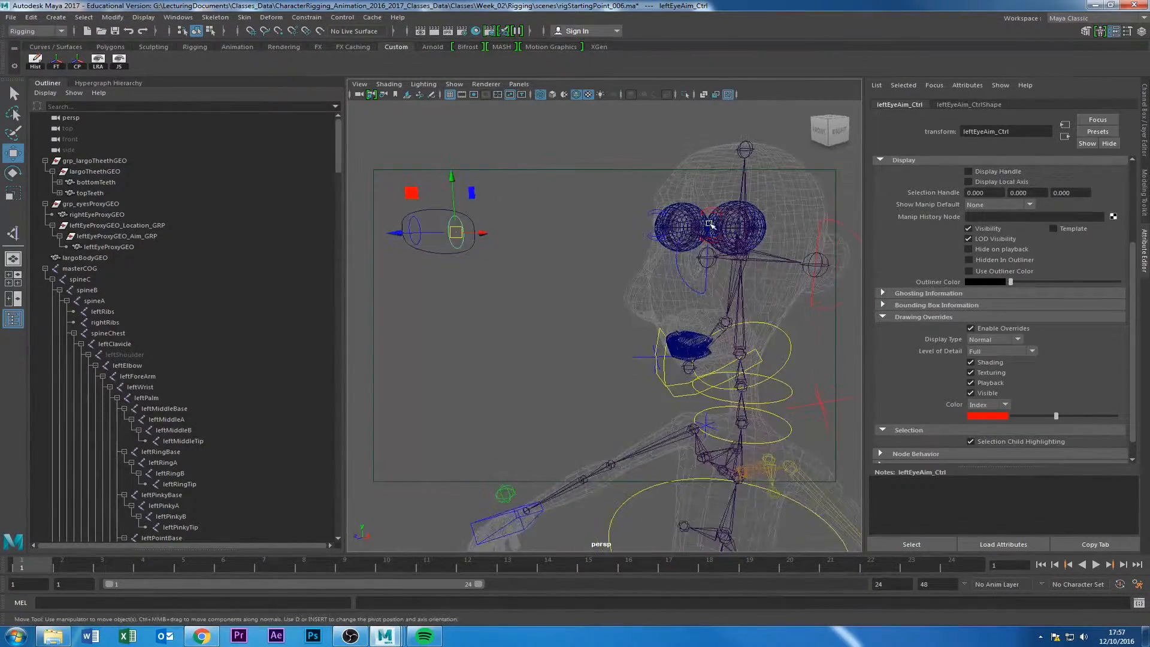
middle_click_drag(710, 224, 629, 264, "alt")
right_click_drag(630, 263, 705, 238, "alt")
left_click_drag(682, 249, 698, 294, "alt")
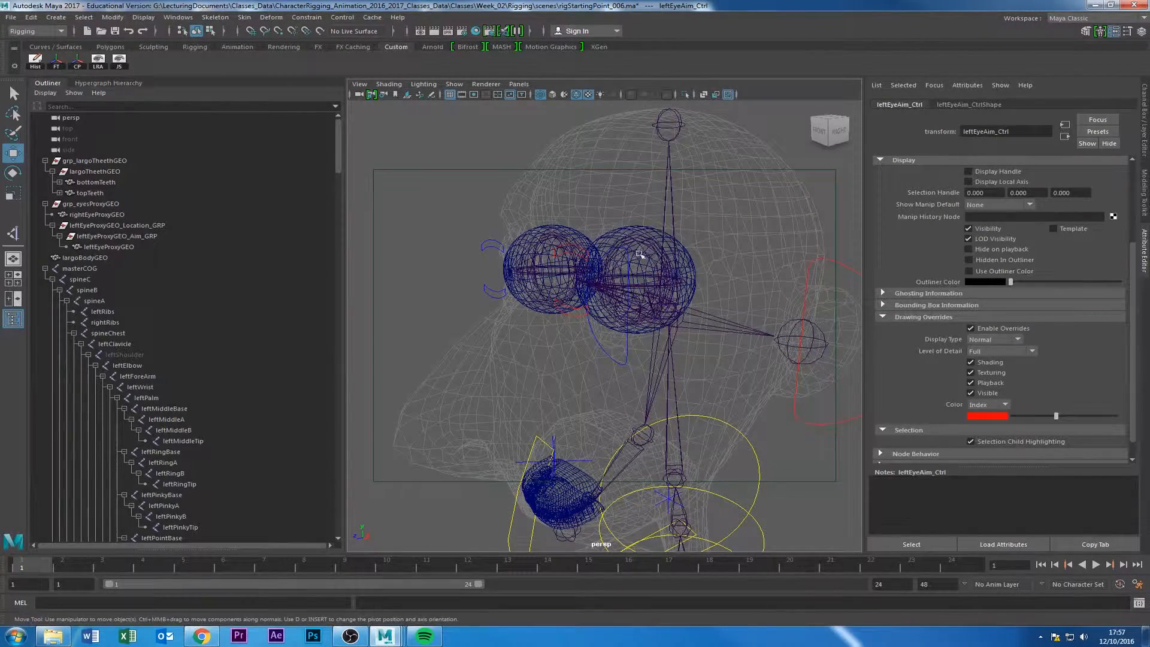
key("f")
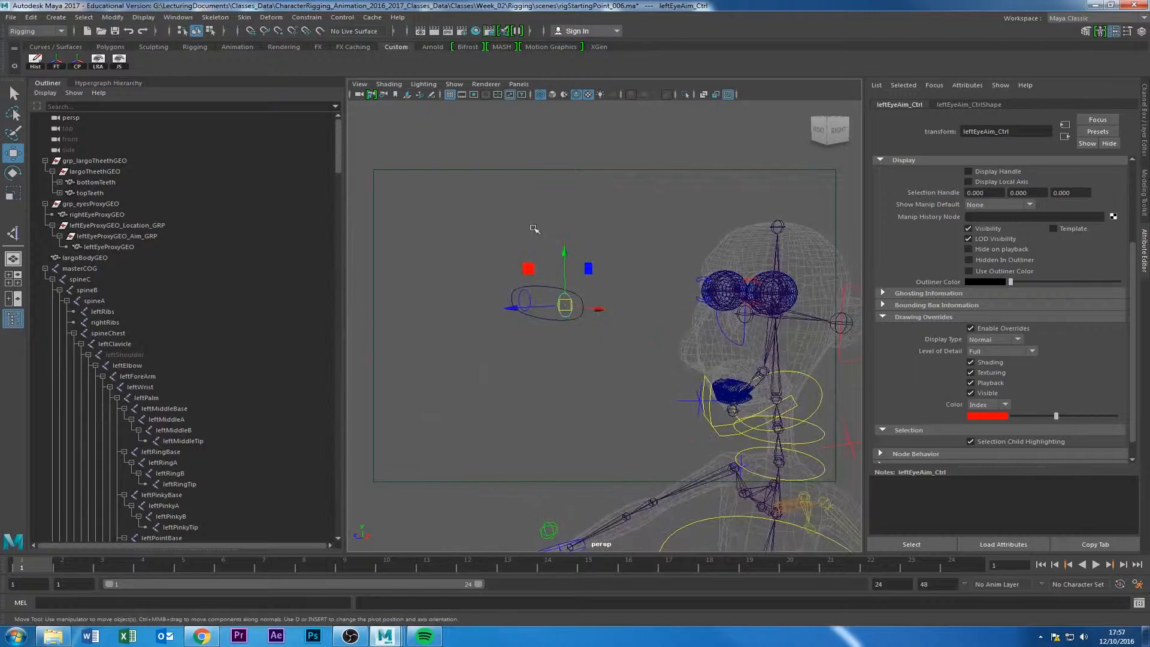
Reset the Aim Constraint options to their defaults and keep the options window clear of the scene hierarchy.
left_click(307, 17)
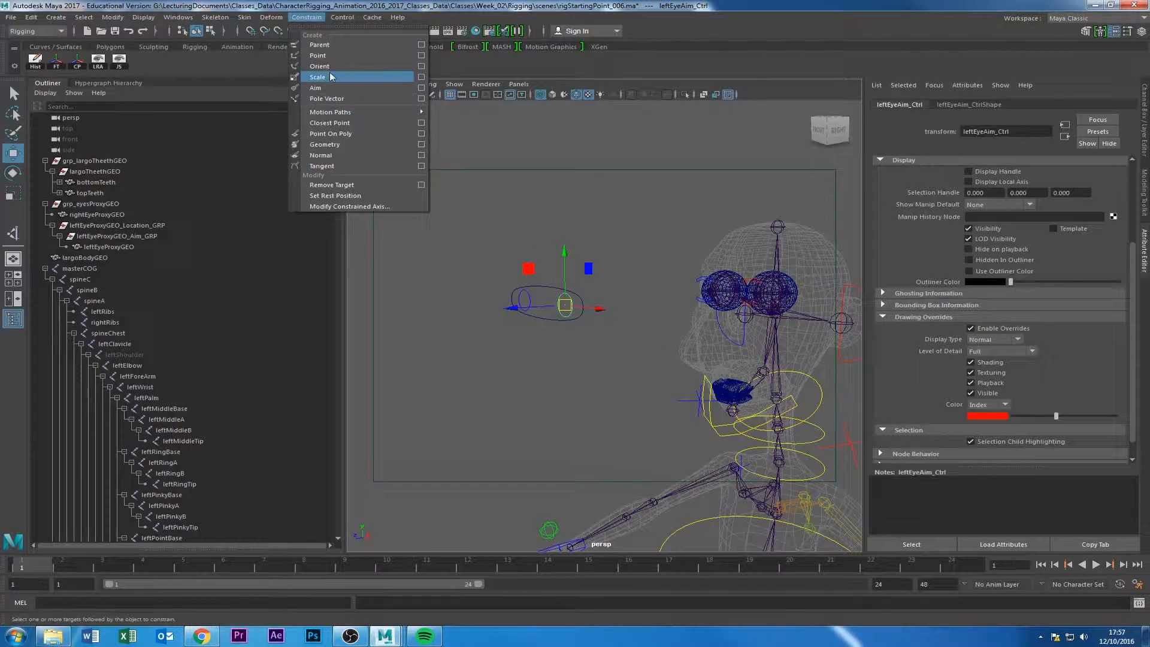
left_click(422, 88)
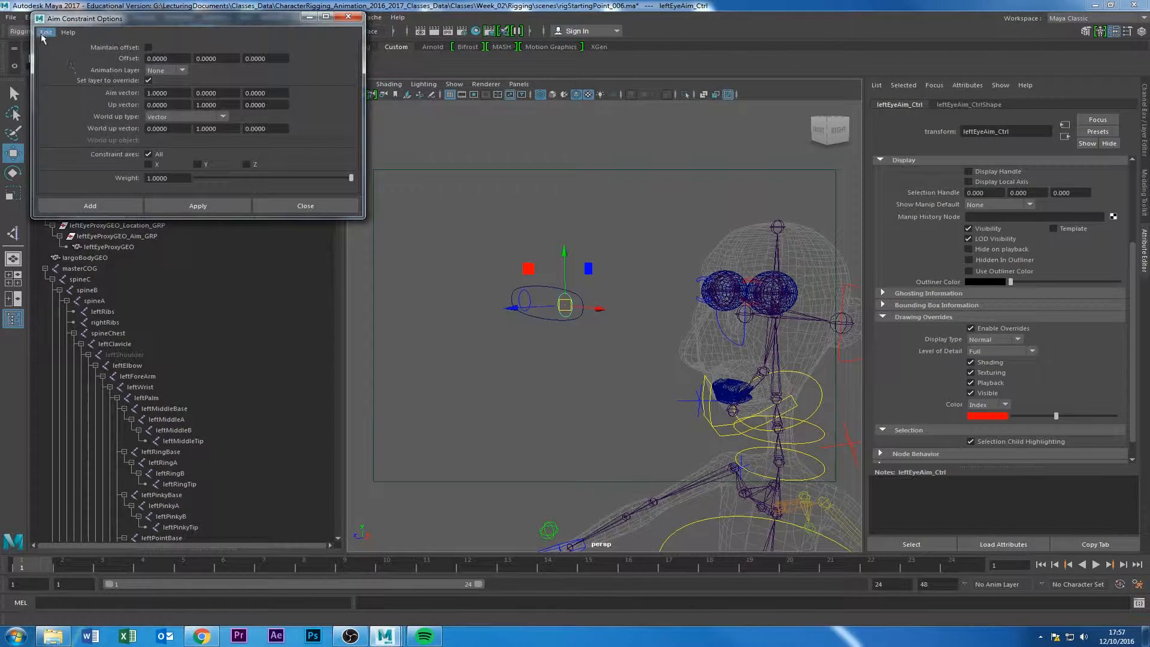
left_click(46, 31)
left_click(54, 54)
left_click_drag(240, 18, 391, 69)
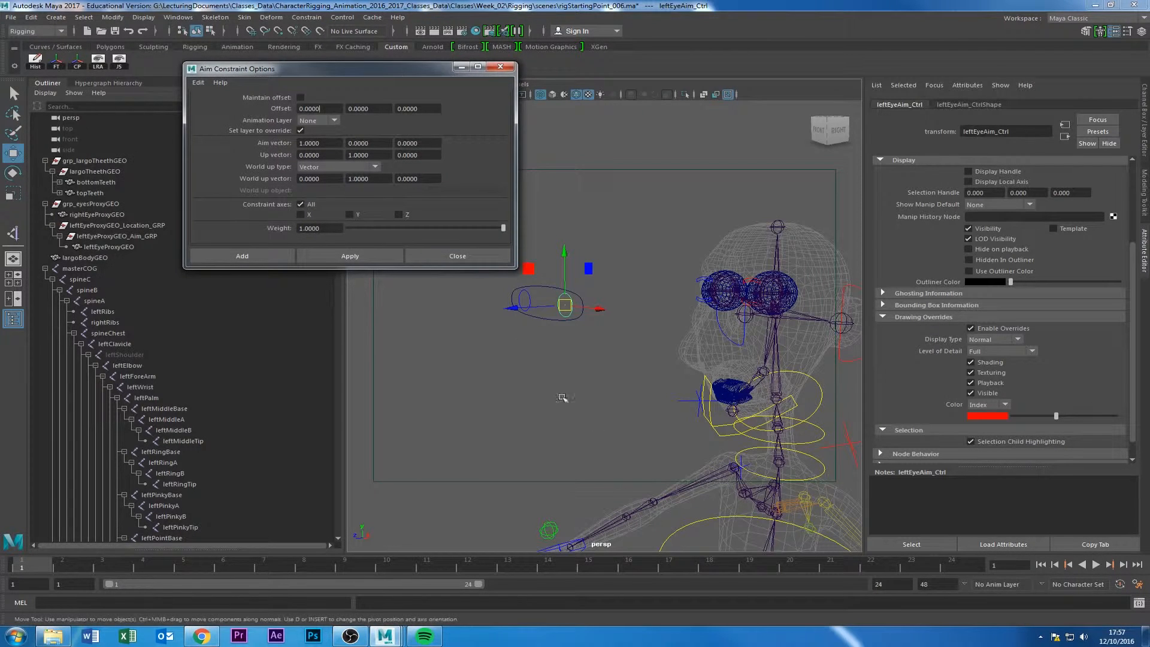
Try to aim-constrain leftEyeProxyGEO_Aim_GRP to leftEyeAim_Ctrl with Maintain offset off.
left_click(114, 237)
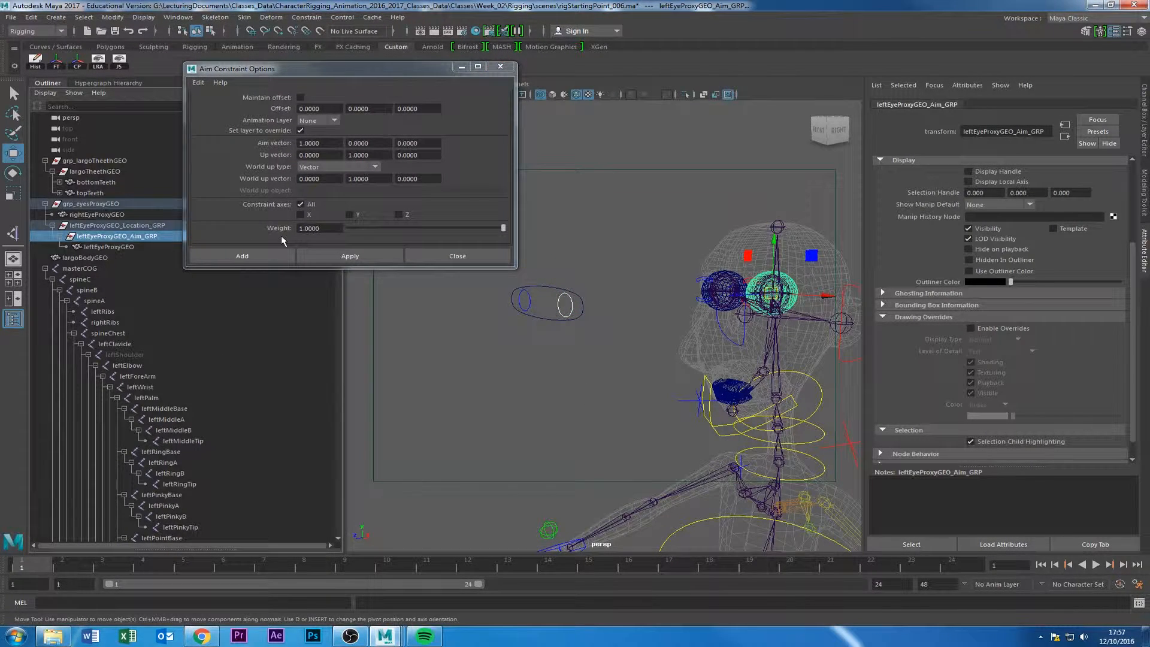
left_click(351, 256)
left_click_drag(447, 319, 551, 347, "alt")
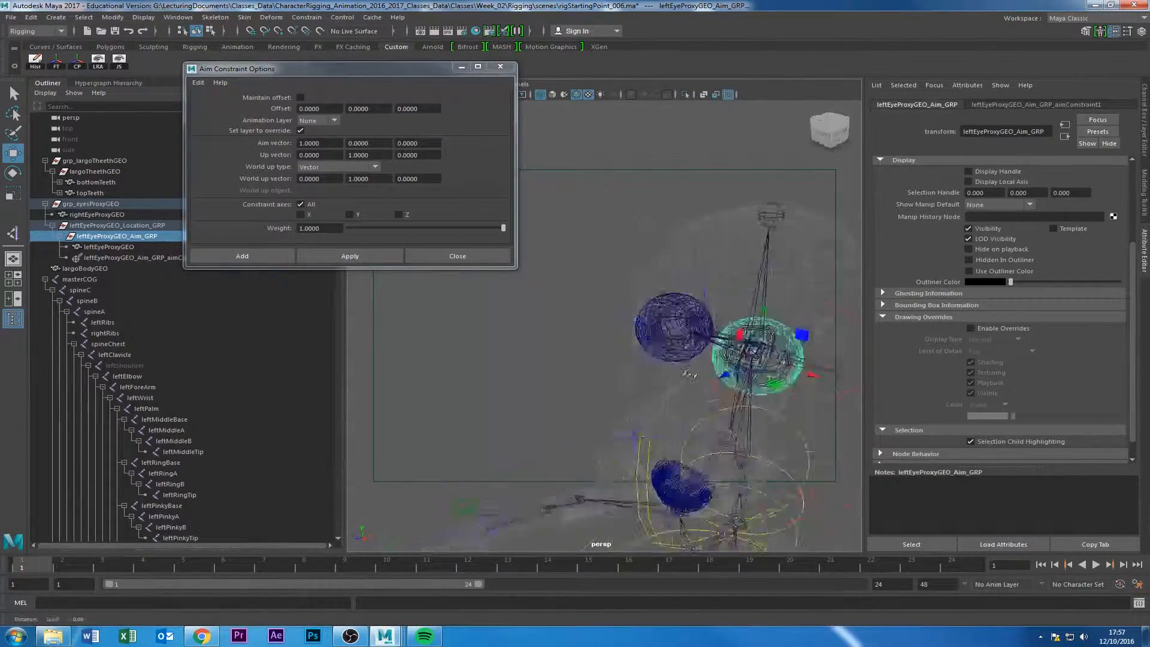
right_click_drag(551, 347, 592, 363, "alt")
left_click_drag(592, 364, 726, 219, "alt")
key("ctrl+z")
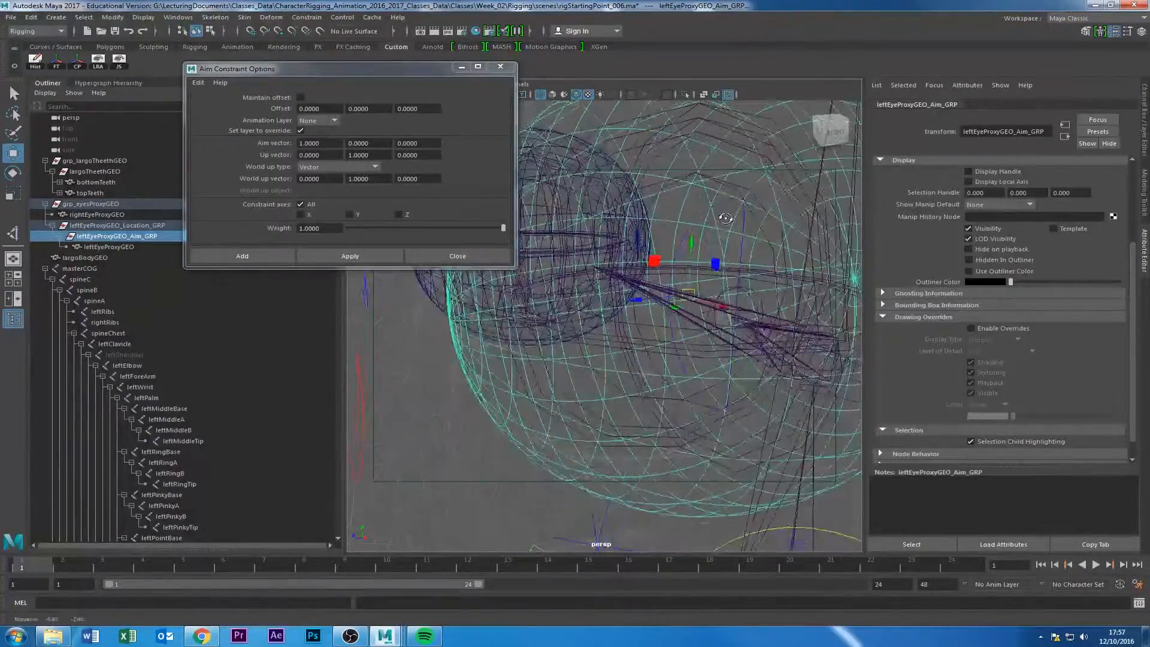
Examine the left eye geometry against the global and left eye aim controls in front of the head.
key("Down")
key("f")
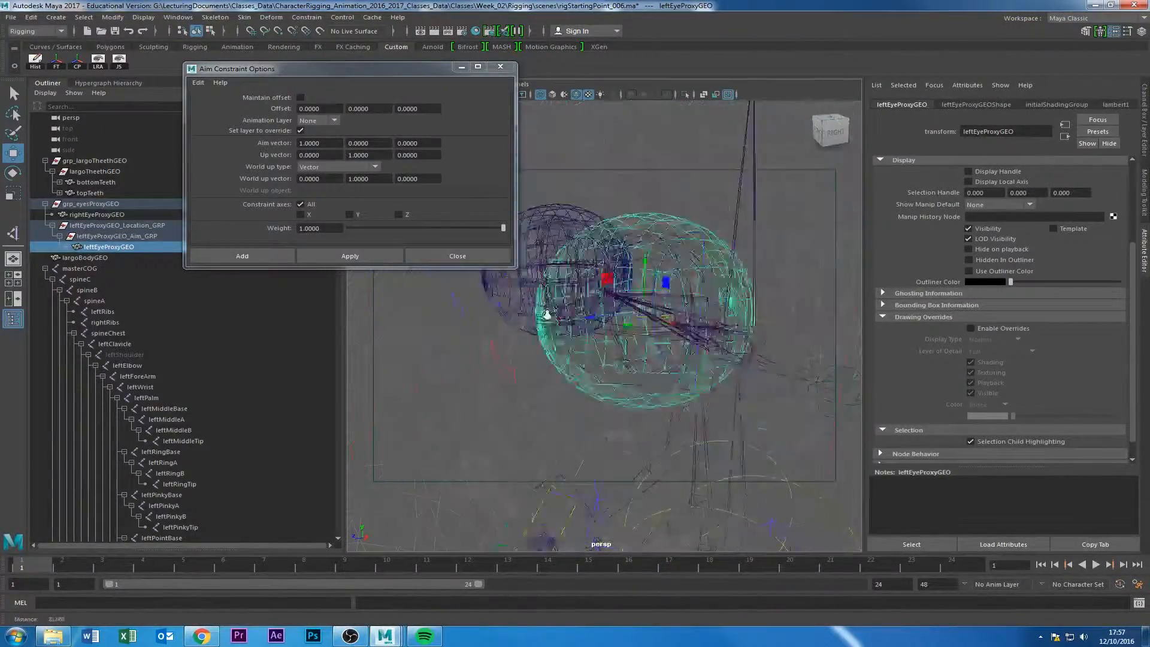
middle_click_drag(547, 314, 804, 303, "alt")
right_click_drag(804, 303, 505, 368, "alt")
left_click(490, 303)
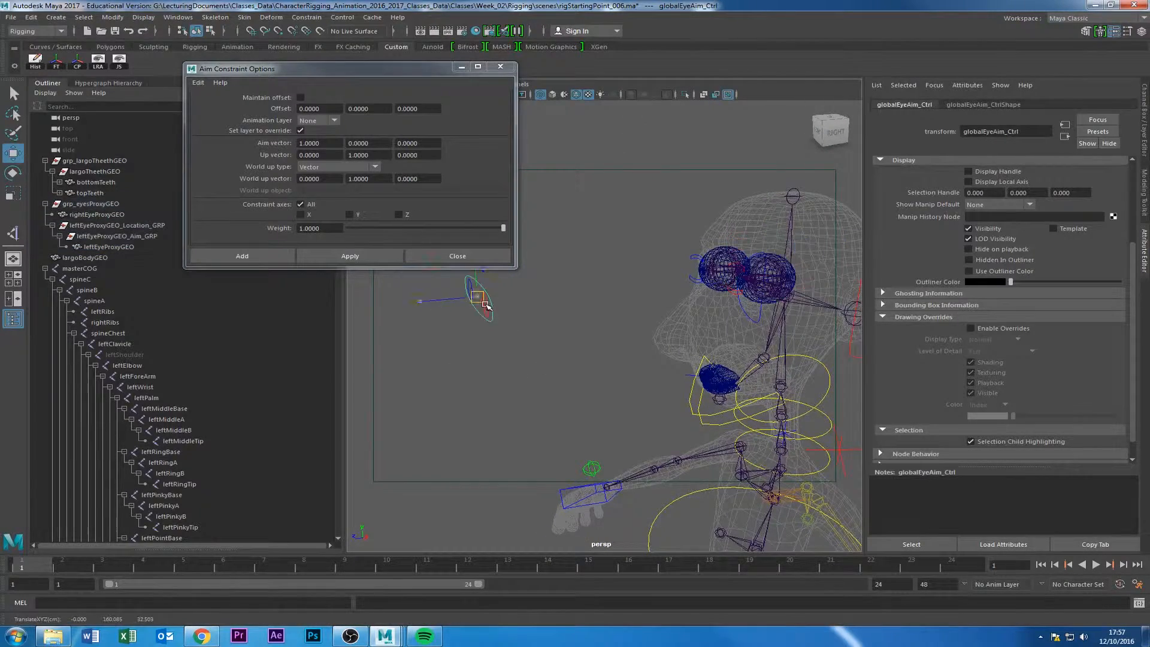
left_click_drag(456, 362, 516, 358, "alt")
left_click(522, 333)
left_click(532, 323)
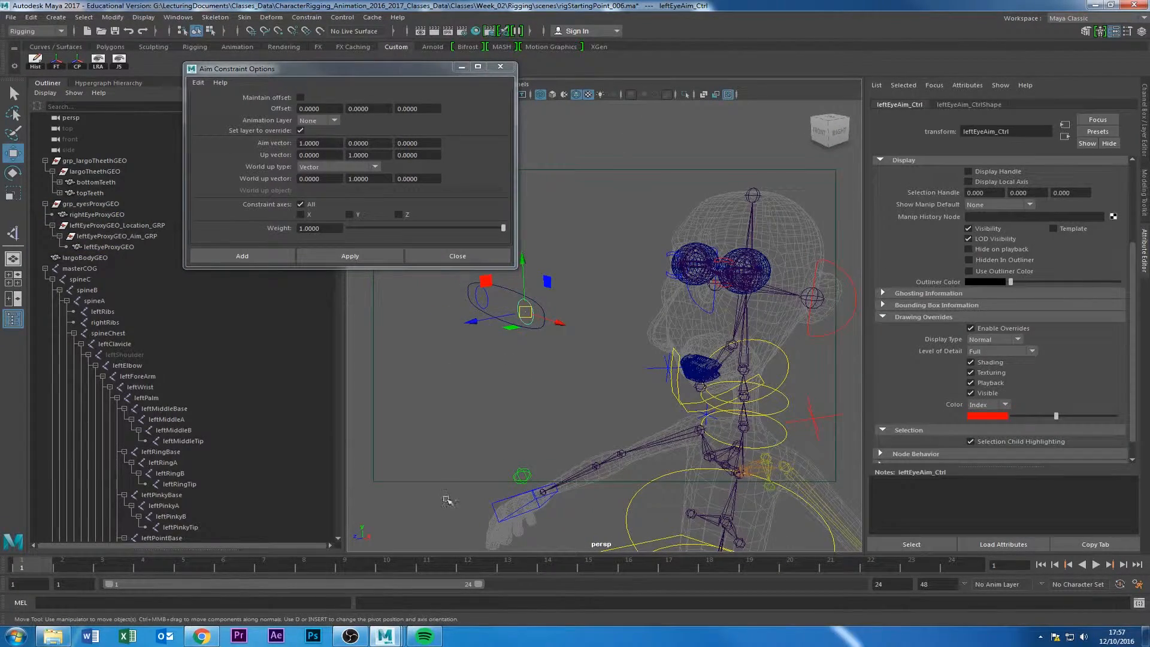
left_click_drag(733, 346, 599, 350, "alt")
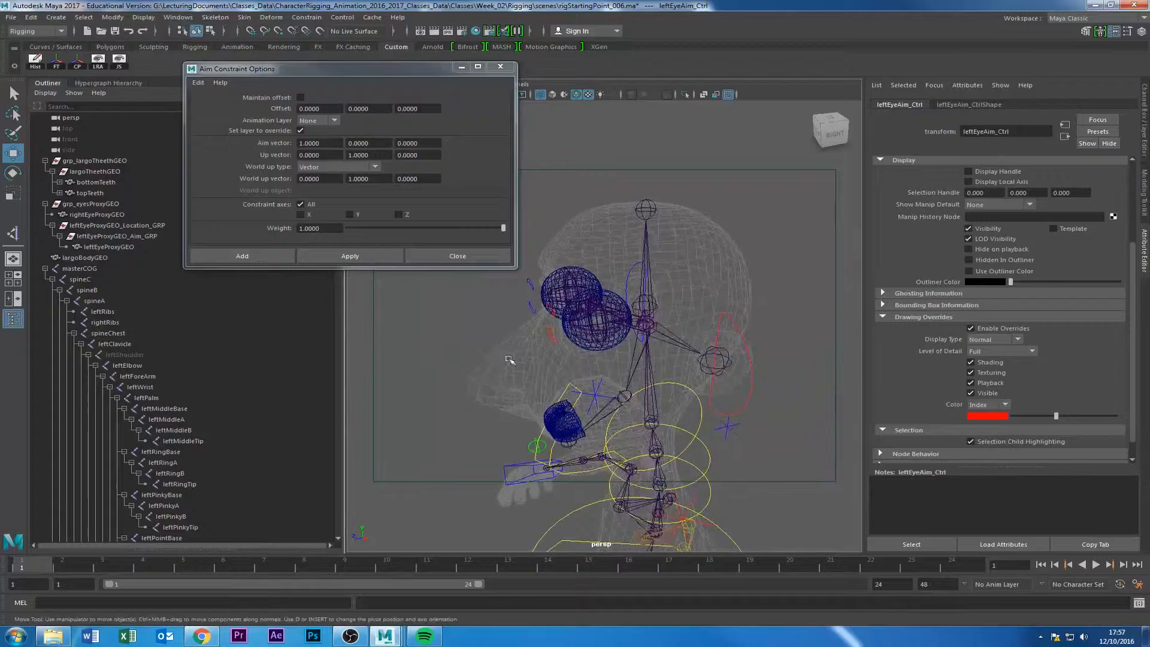
Inspect the rotation axes of leftEyeProxyGEO_Aim_GRP and both eyes up close, and close the Aim Constraint options.
left_click(95, 236)
left_click_drag(384, 374, 450, 380, "alt")
right_click_drag(451, 380, 426, 383, "alt")
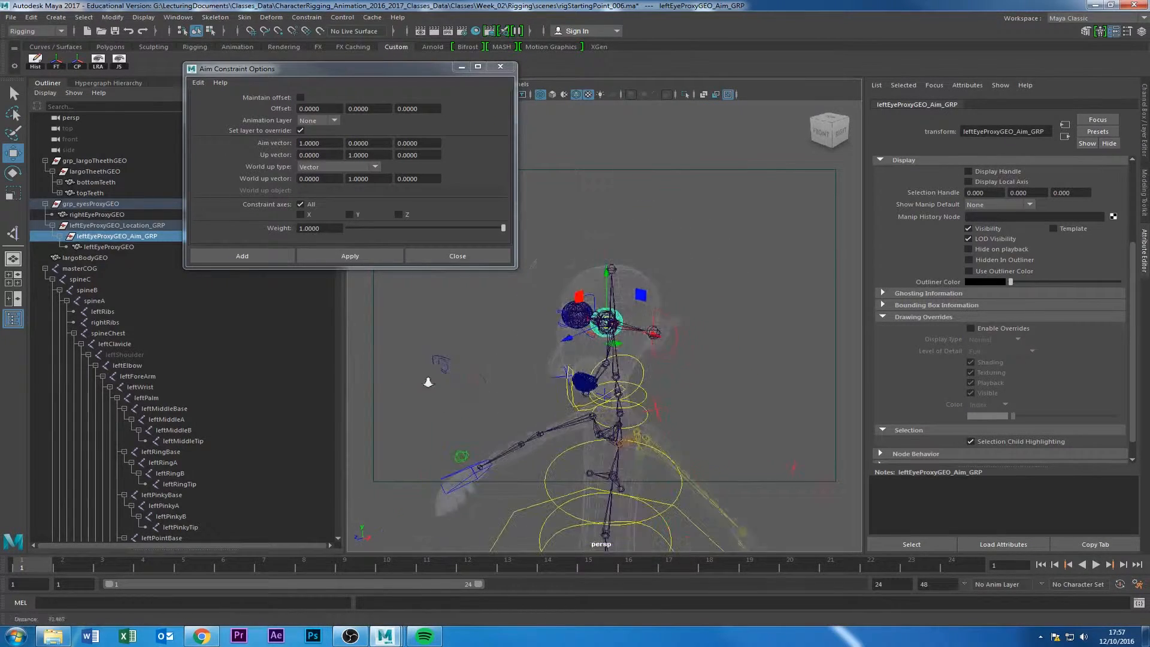
key("e")
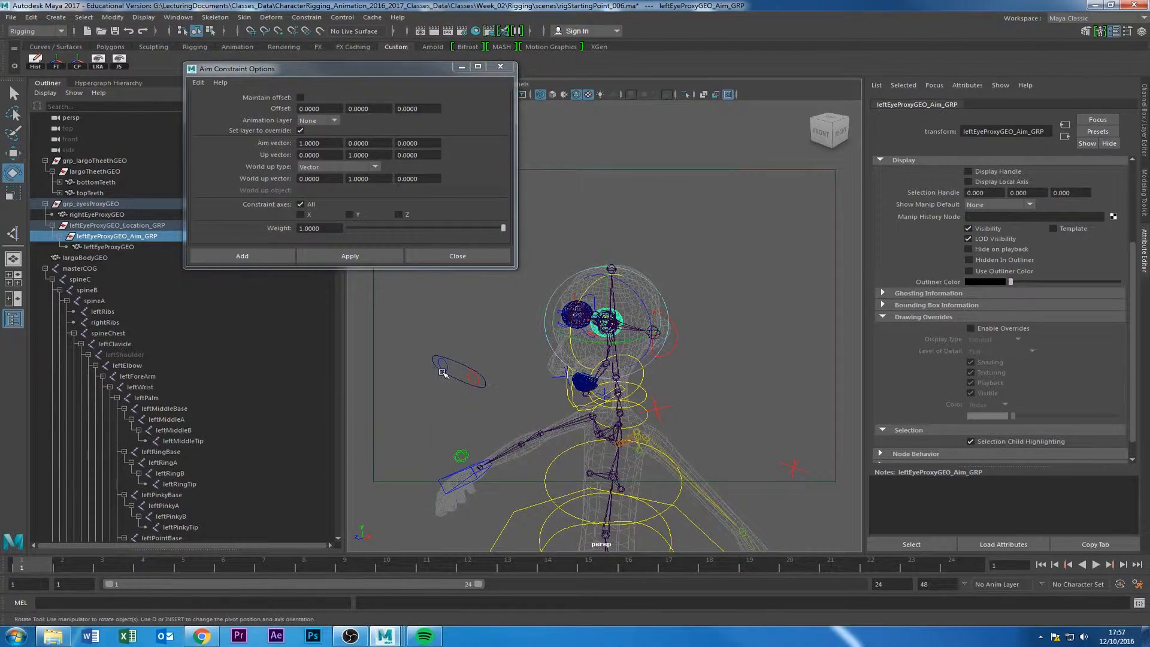
left_click(477, 378)
left_click(510, 288)
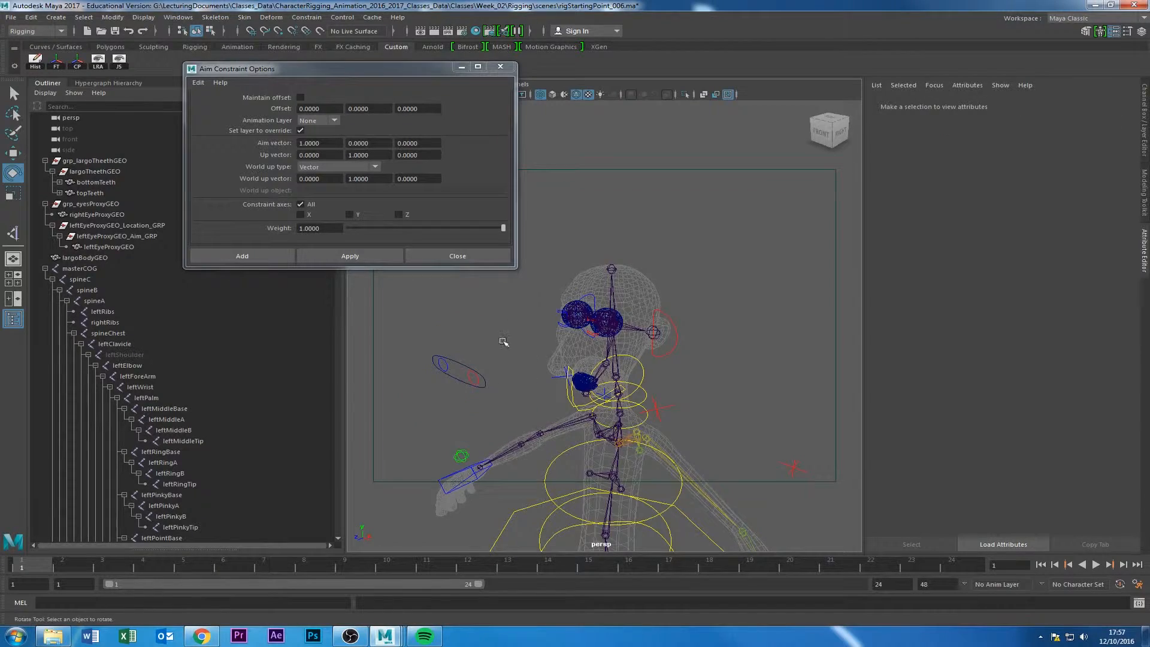
right_click_drag(503, 342, 623, 324, "alt")
left_click_drag(623, 324, 639, 317, "alt")
right_click_drag(640, 317, 619, 359, "alt")
right_click_drag(633, 347, 655, 350, "alt")
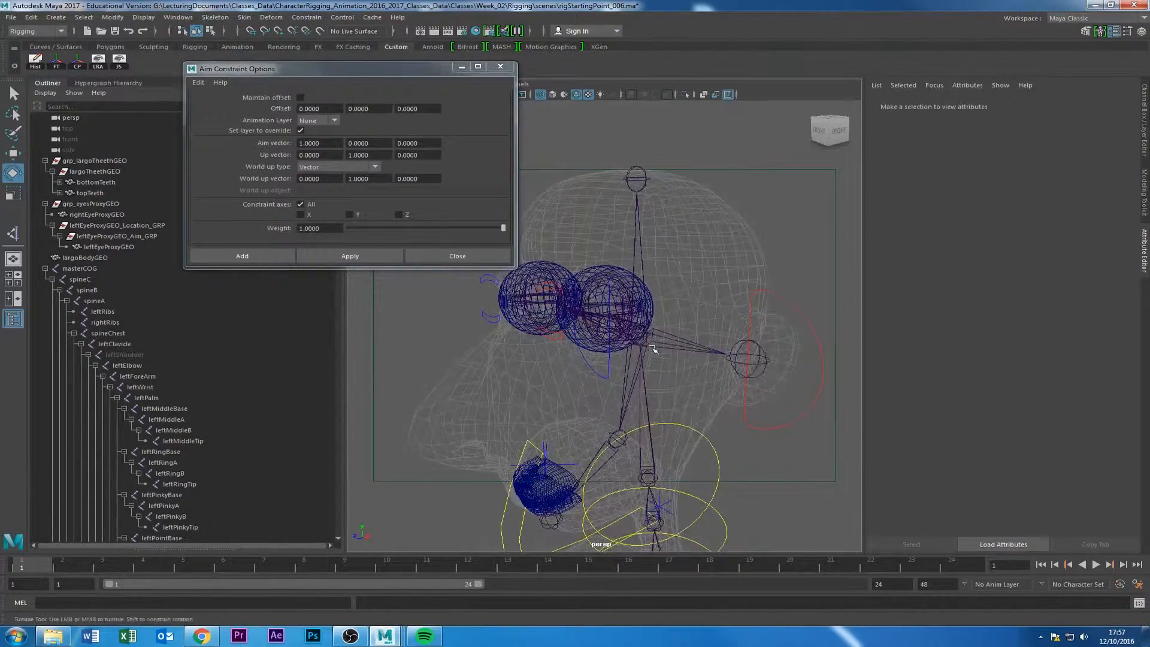
left_click_drag(655, 349, 669, 340, "alt")
left_click(454, 256)
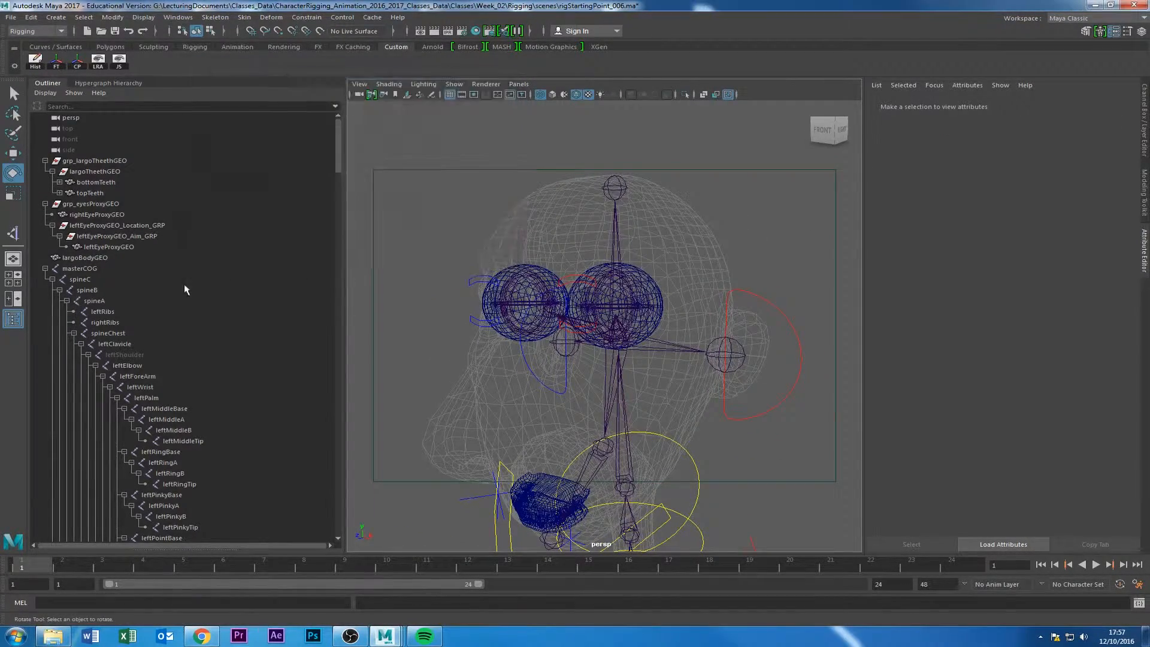
Compare the orientation of leftEyeAim_Ctrl with that of leftEyeProxyGEO around the head.
right_click_drag(544, 314, 453, 336, "alt")
middle_click_drag(452, 335, 527, 319, "alt")
key("w")
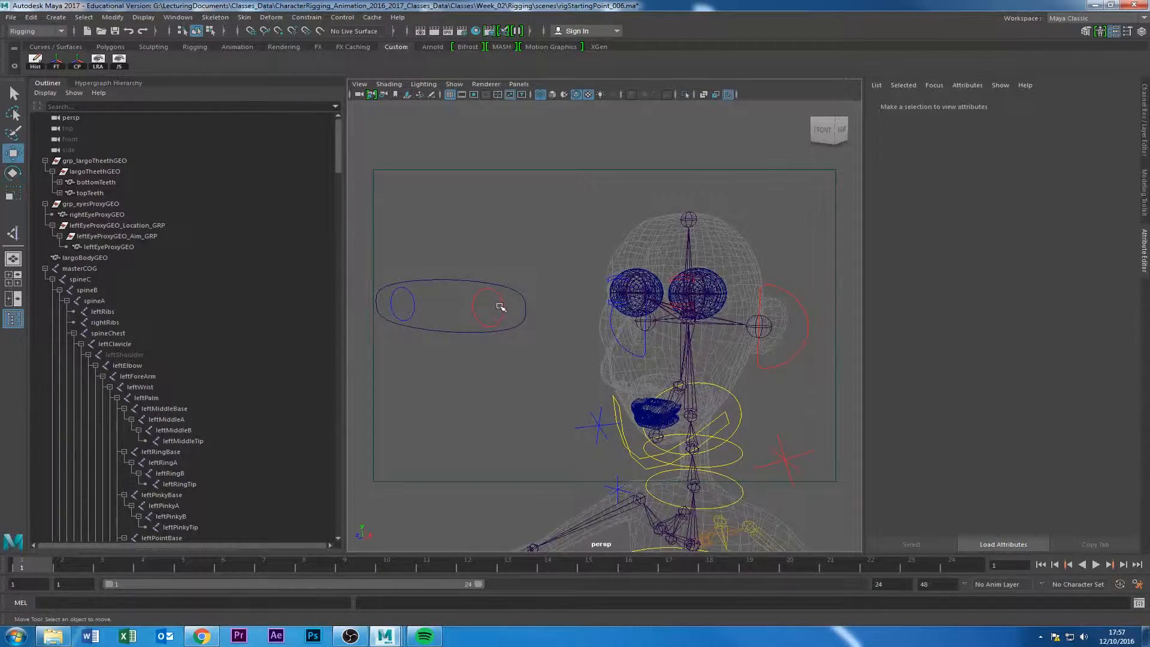
left_click(502, 308)
left_click_drag(508, 310, 555, 319, "alt")
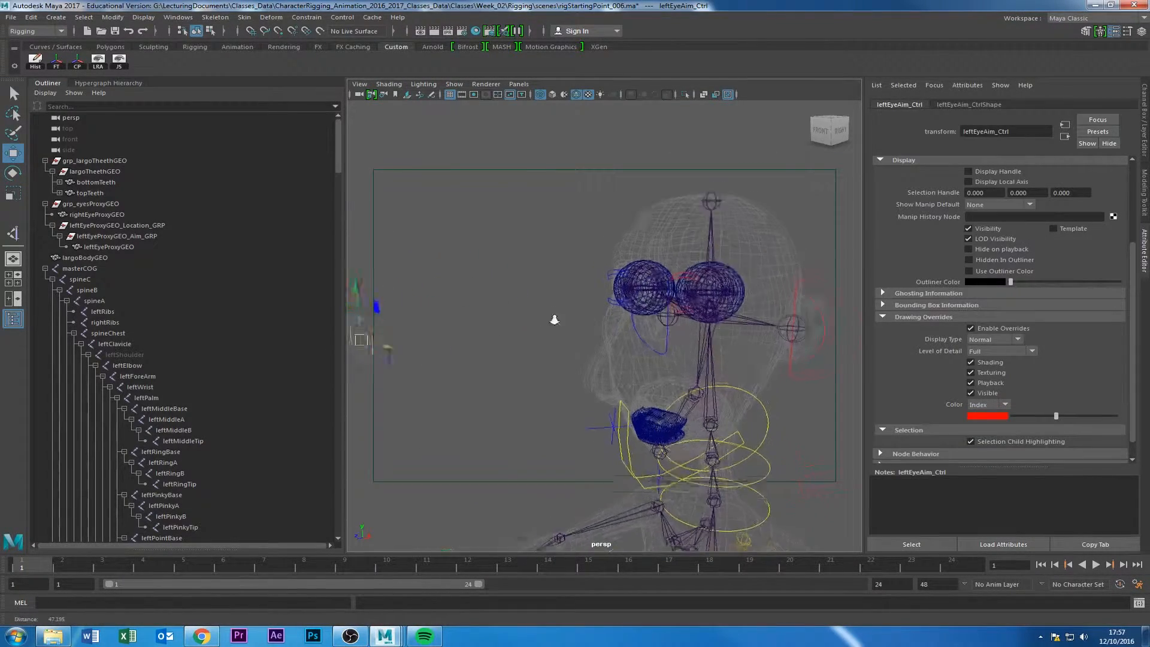
left_click(735, 271)
left_click_drag(723, 288, 558, 365, "alt")
middle_click_drag(557, 364, 725, 315, "alt")
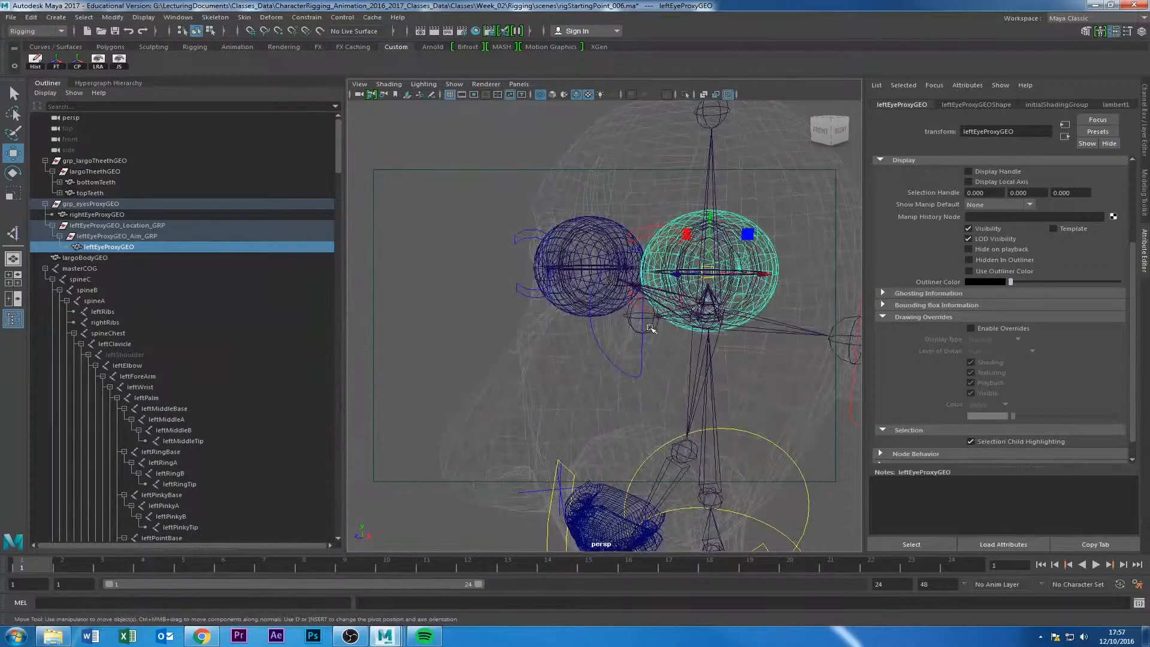
right_click_drag(653, 329, 504, 338, "alt")
left_click_drag(503, 339, 520, 302, "alt")
left_click(514, 326)
left_click(506, 312)
left_click(519, 300)
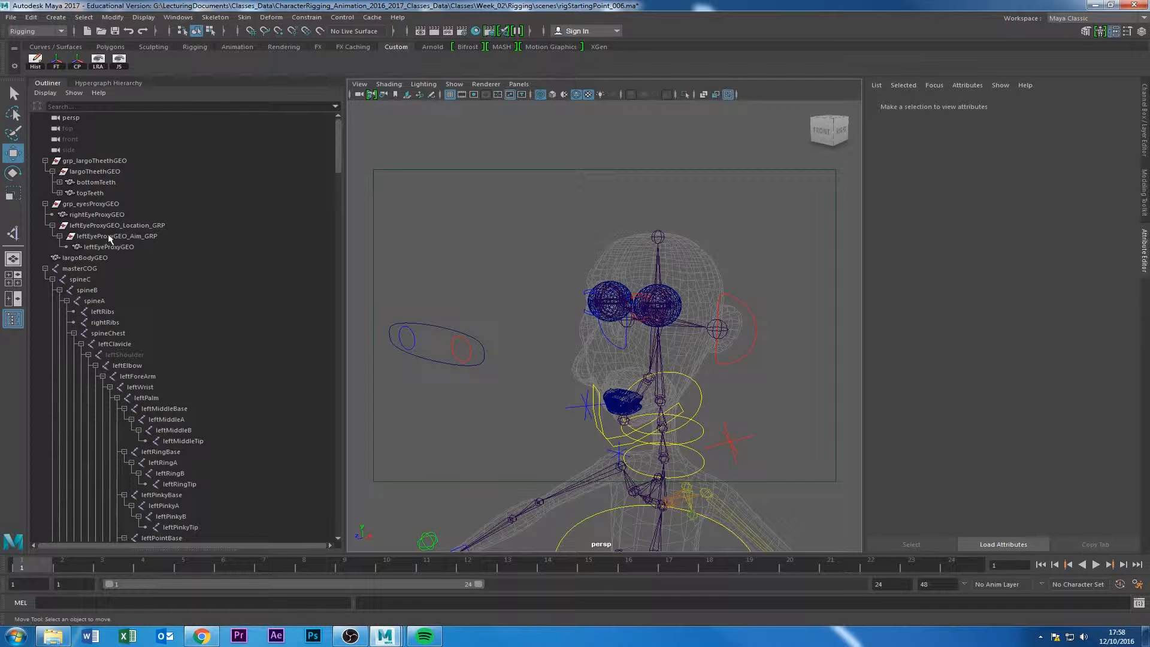
Aim-constrain leftEyeProxyGEO_Aim_GRP to leftEyeAim_Ctrl with Maintain offset enabled and an aim vector of 1, 0, 0.
left_click(460, 354)
left_click(123, 237)
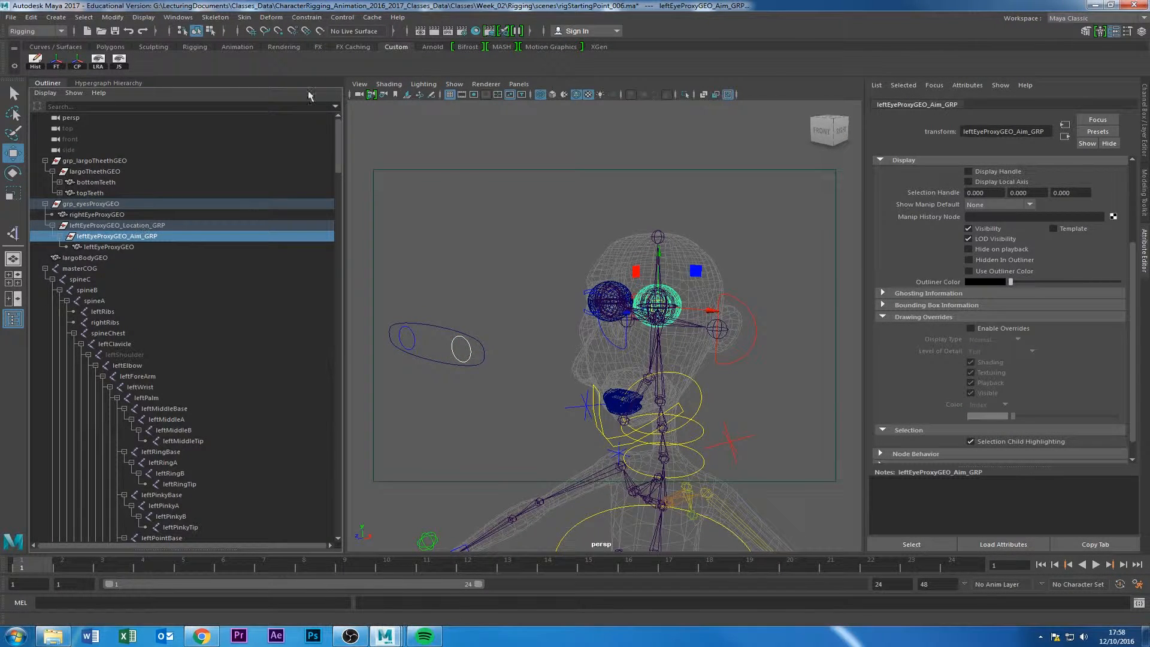
left_click(307, 18)
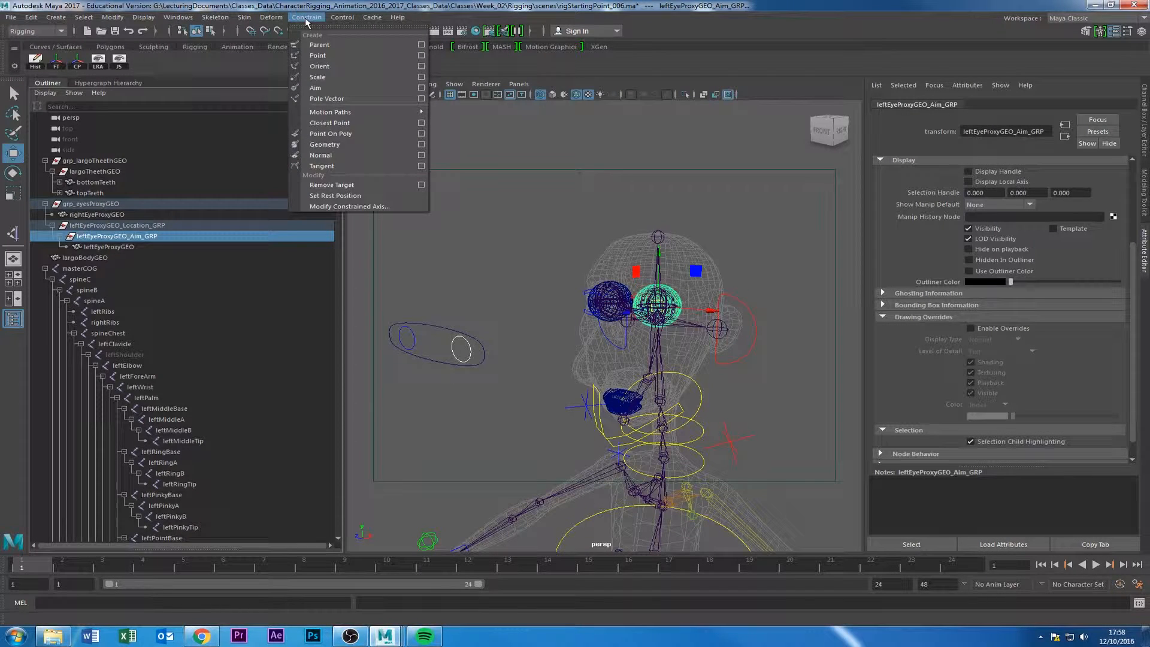
left_click(421, 88)
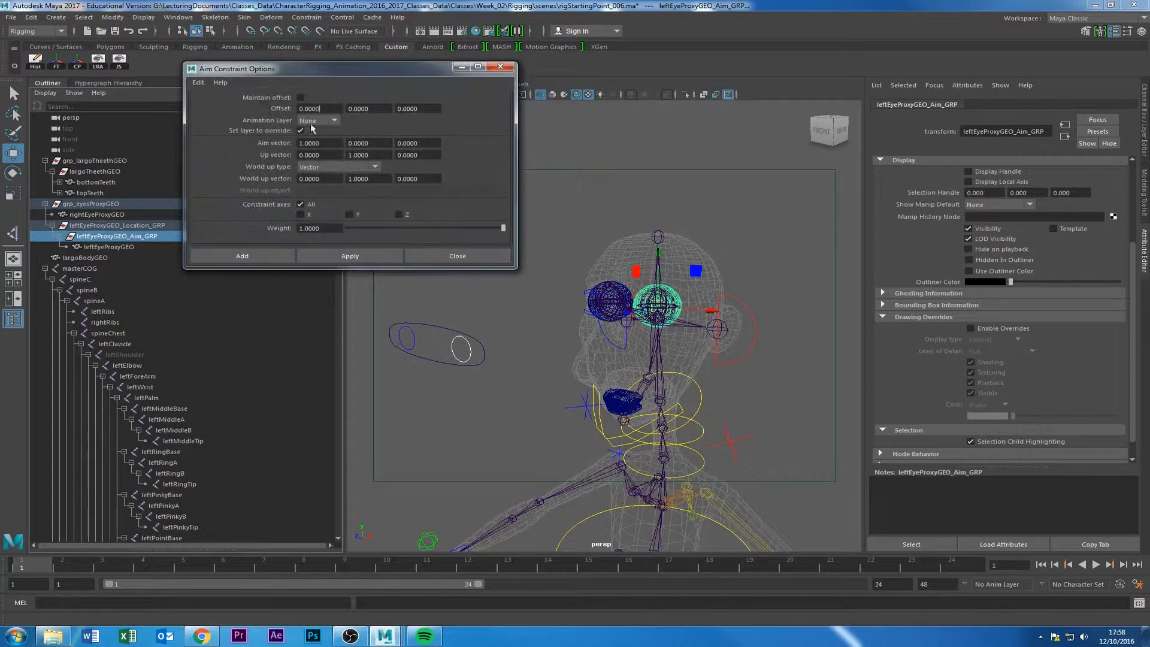
left_click(300, 97)
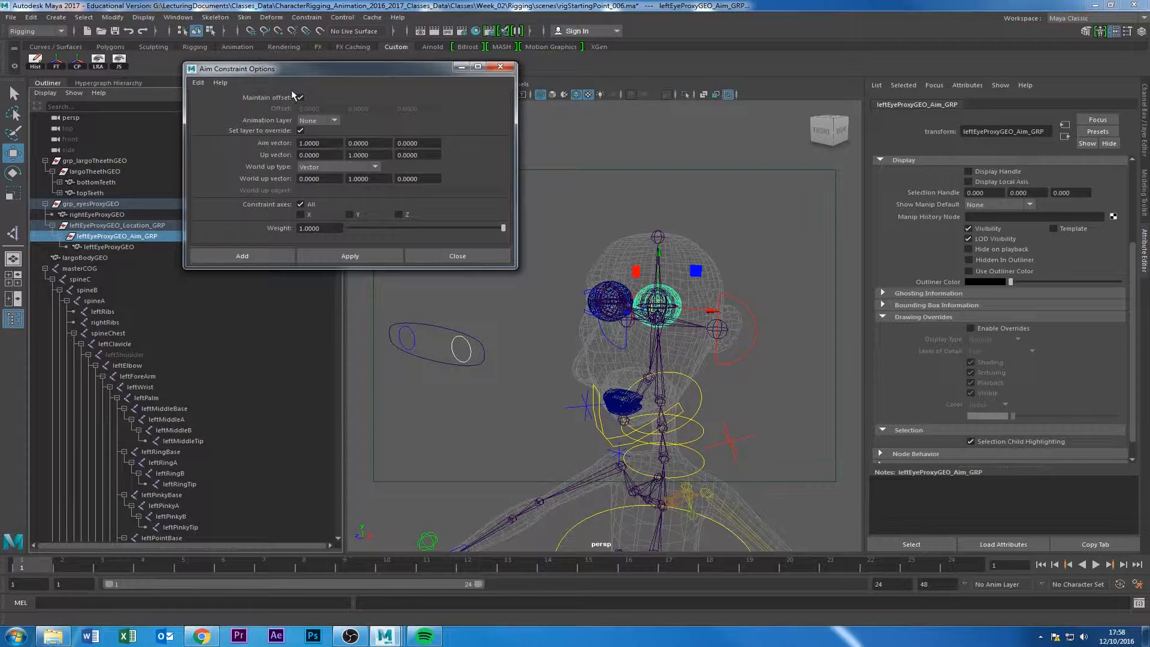
left_click(352, 257)
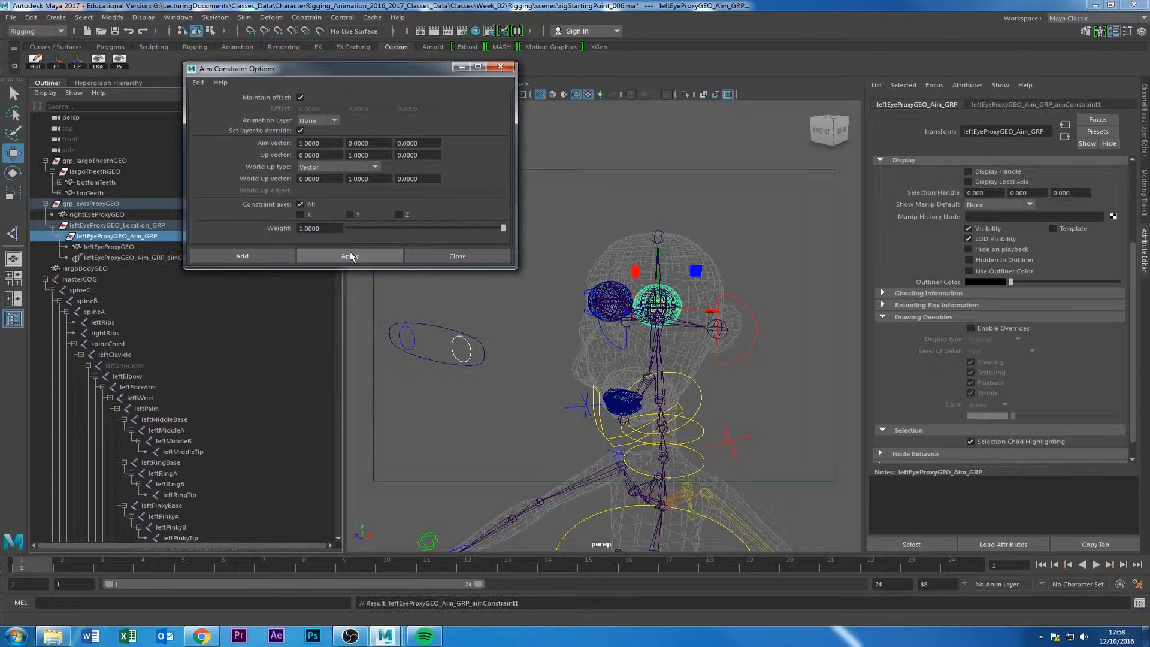
Close the Aim Constraint options, turn off templating for the skinBoundGEO layer and display the character shaded.
left_click(462, 256)
left_click(441, 336)
left_click_drag(441, 336, 567, 311, "alt")
left_click(1145, 204)
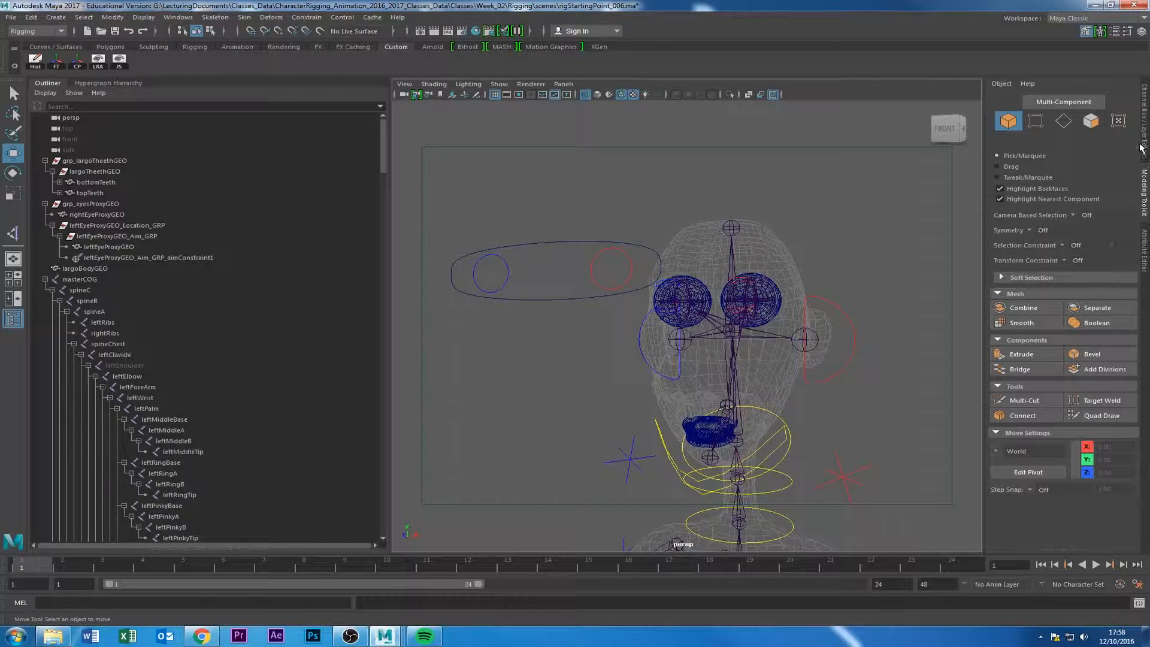
left_click(1145, 147)
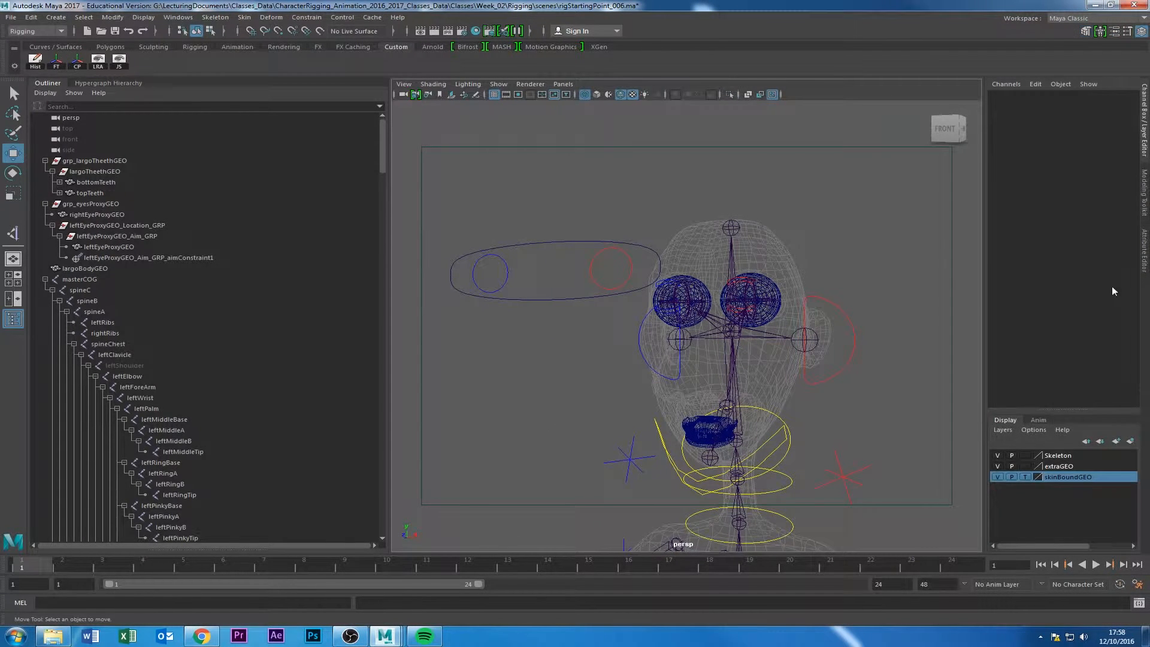
left_click(1025, 477)
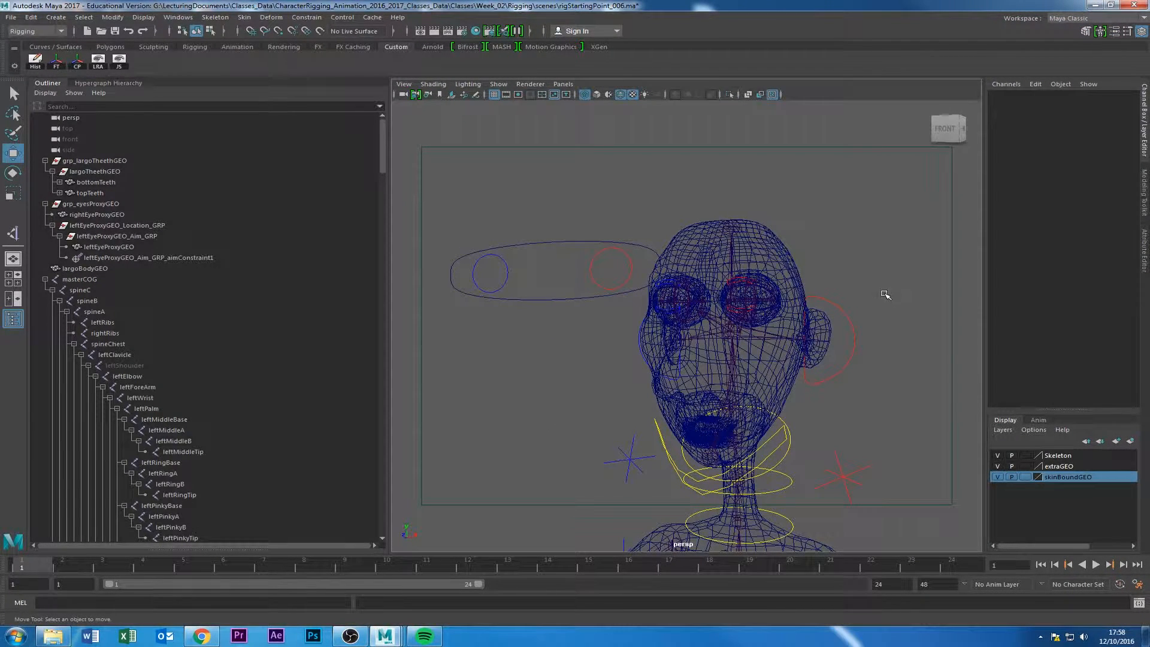
key("5")
Test the left eye's aim by moving leftEyeAim_Ctrl around in front of the head, and undo the moves.
left_click(589, 272)
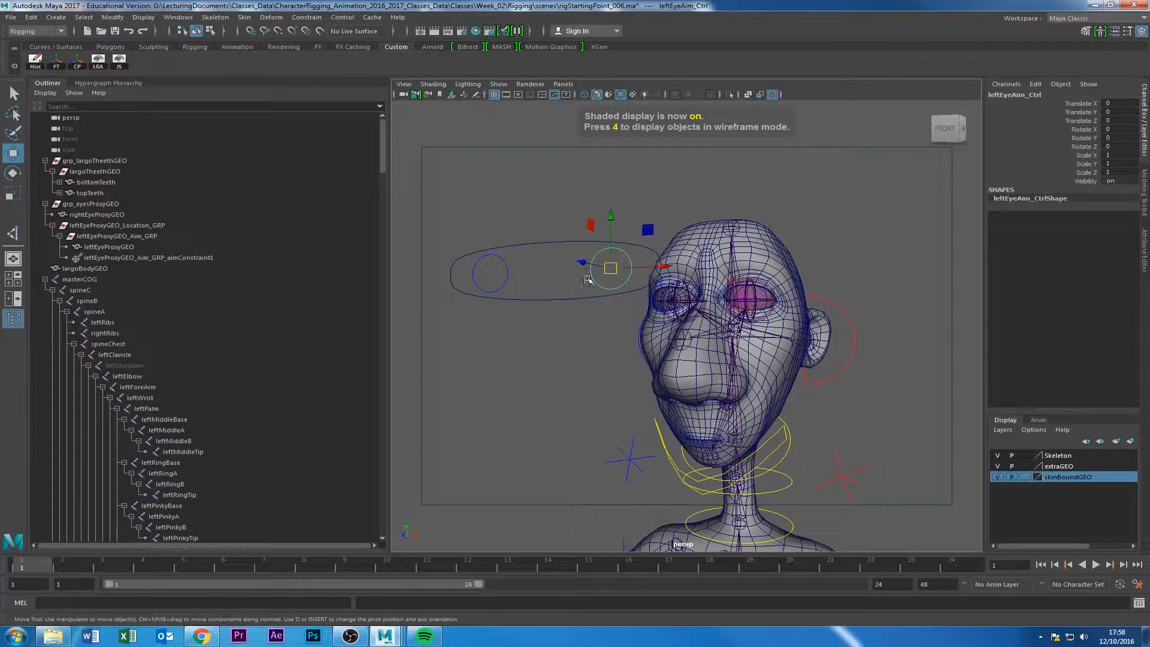
left_click_drag(625, 271, 823, 299)
key("ctrl+z")
key("ctrl+z")
key("ctrl+z")
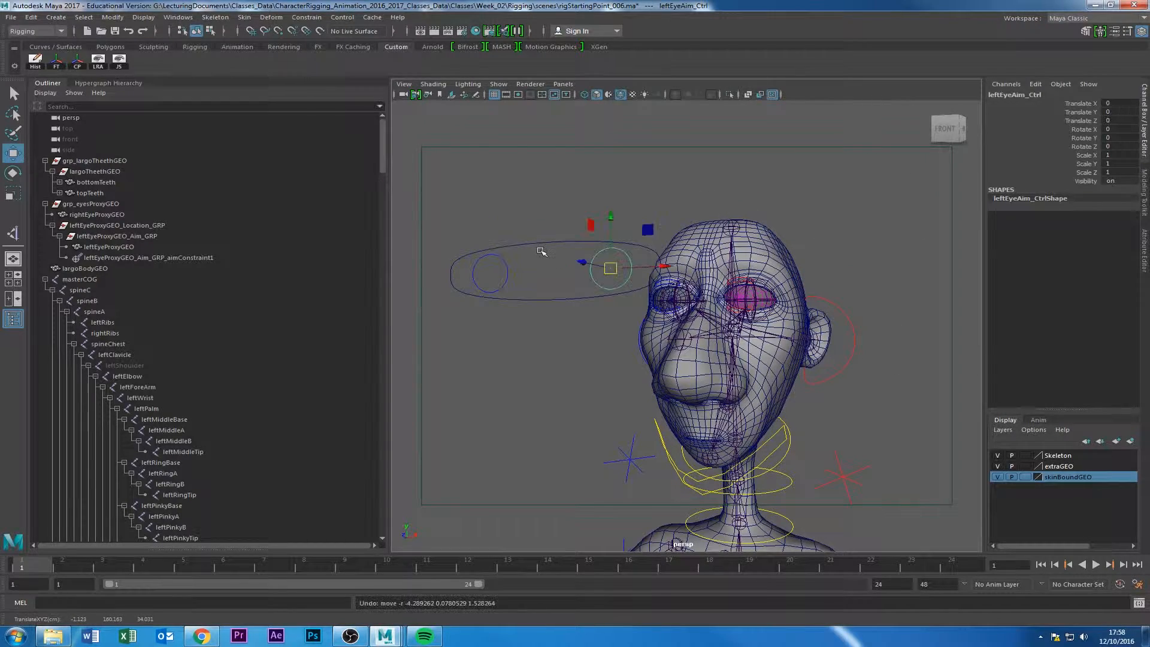
Test whether the left eye follows the head by rotating head_FK_Ctrl, and undo the rotation.
left_click_drag(556, 211, 758, 356, "alt")
left_click(779, 355)
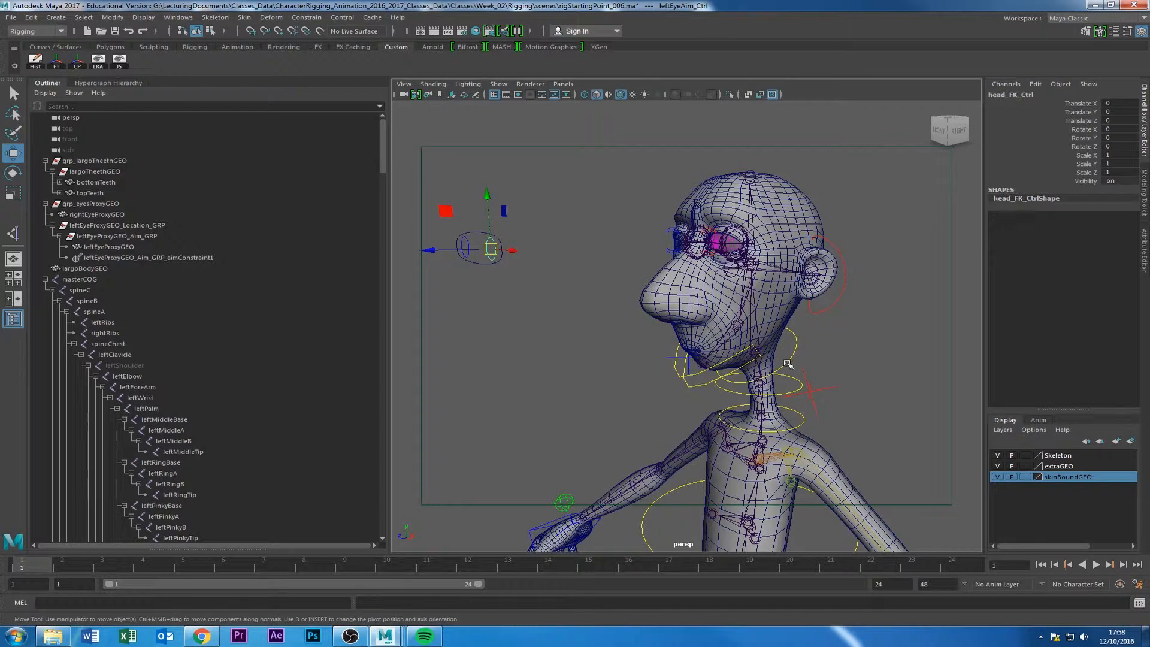
key("e")
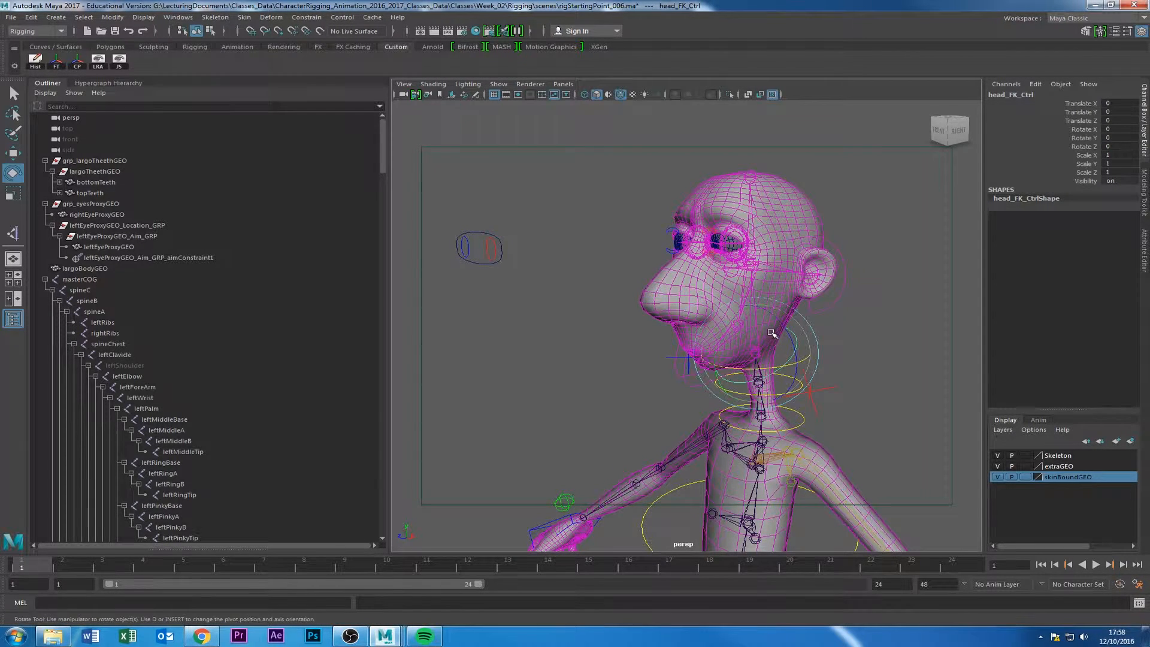
left_click_drag(772, 333, 779, 367)
key("ctrl+z")
left_click(563, 335)
Set the skinBoundGEO layer to template and display the scene in wireframe around the eyes.
left_click_drag(563, 335, 570, 332, "alt")
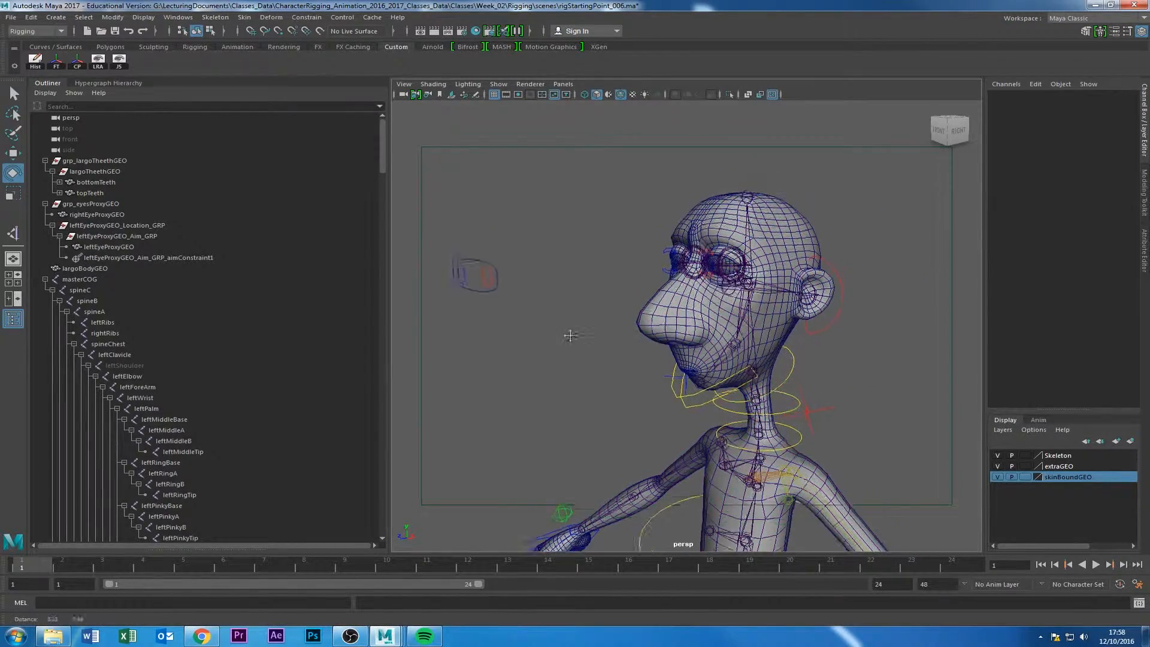
right_click_drag(570, 332, 665, 332, "alt")
mouse_move(665, 333)
left_mouse_down("alt")
mouse_move(650, 329)
mouse_move(667, 318)
left_mouse_up("alt")
left_click(1026, 477)
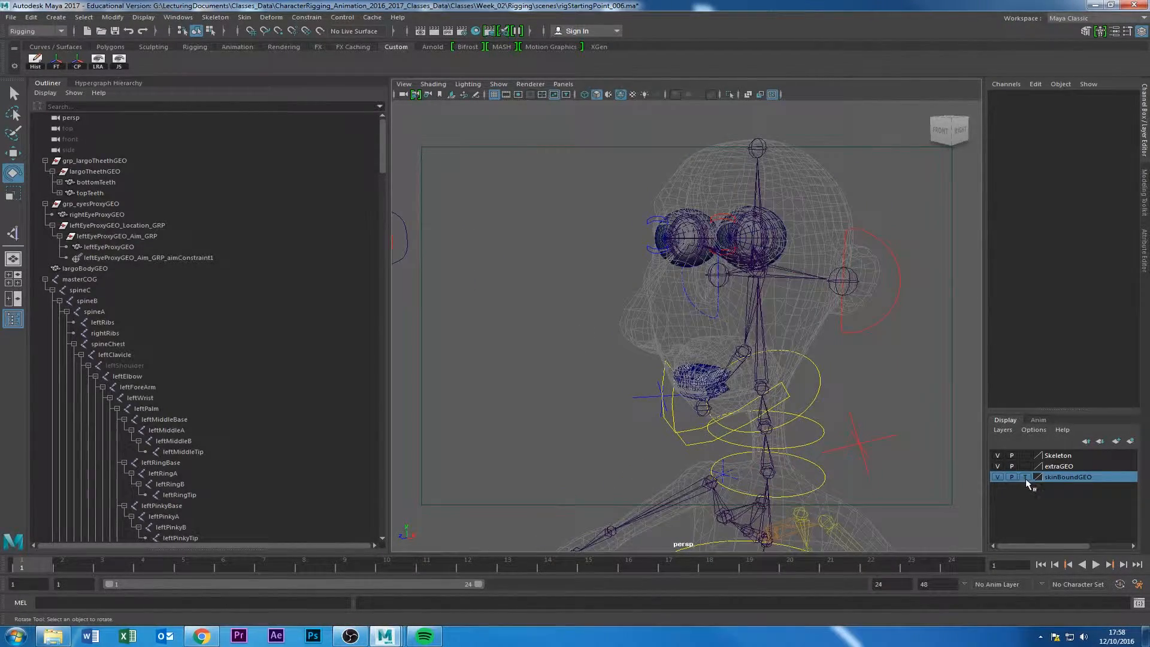
left_click_drag(527, 326, 599, 299, "alt")
key("4")
Inspect leftEyeProxyGEO_Aim_GRP and leftEyeProxyGEO_Location_GRP and their transform channels.
left_click(117, 237)
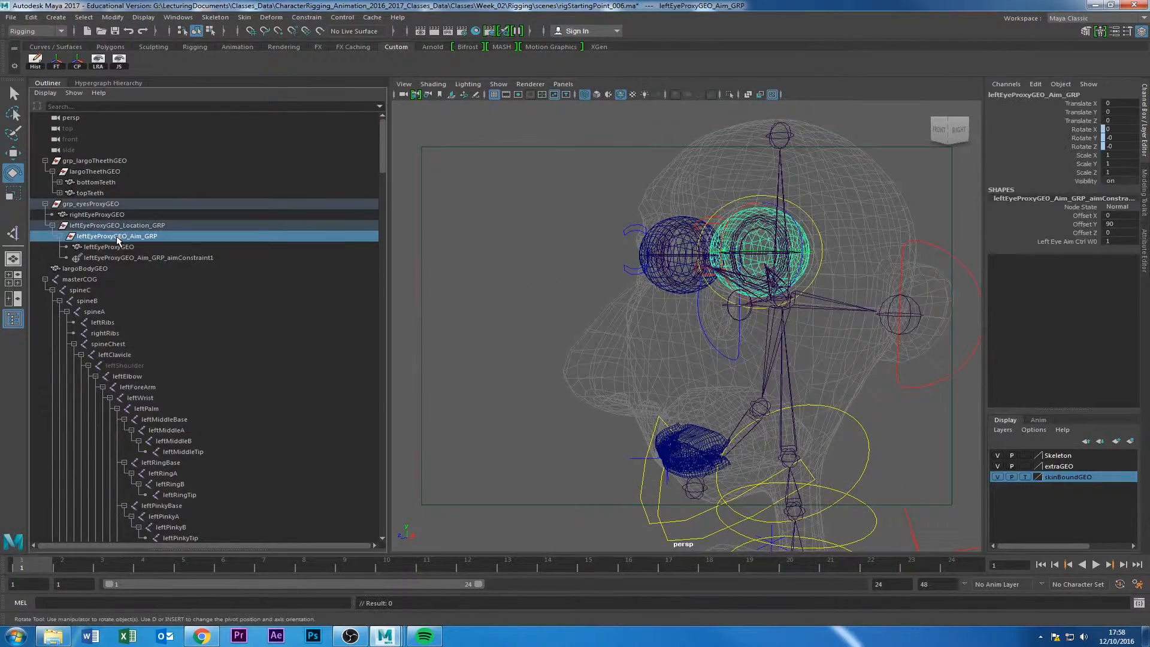
left_click(122, 225)
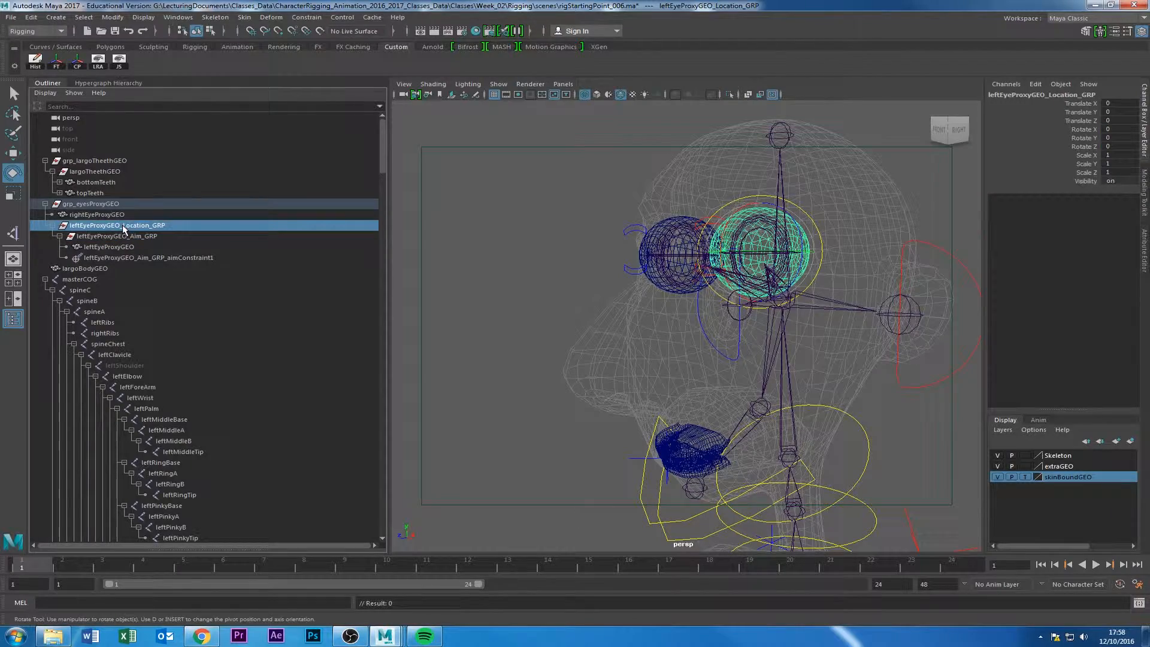
right_click_drag(779, 265, 722, 273, "alt")
key("w")
right_click_drag(654, 297, 601, 308, "alt")
left_click_drag(601, 308, 668, 304, "alt")
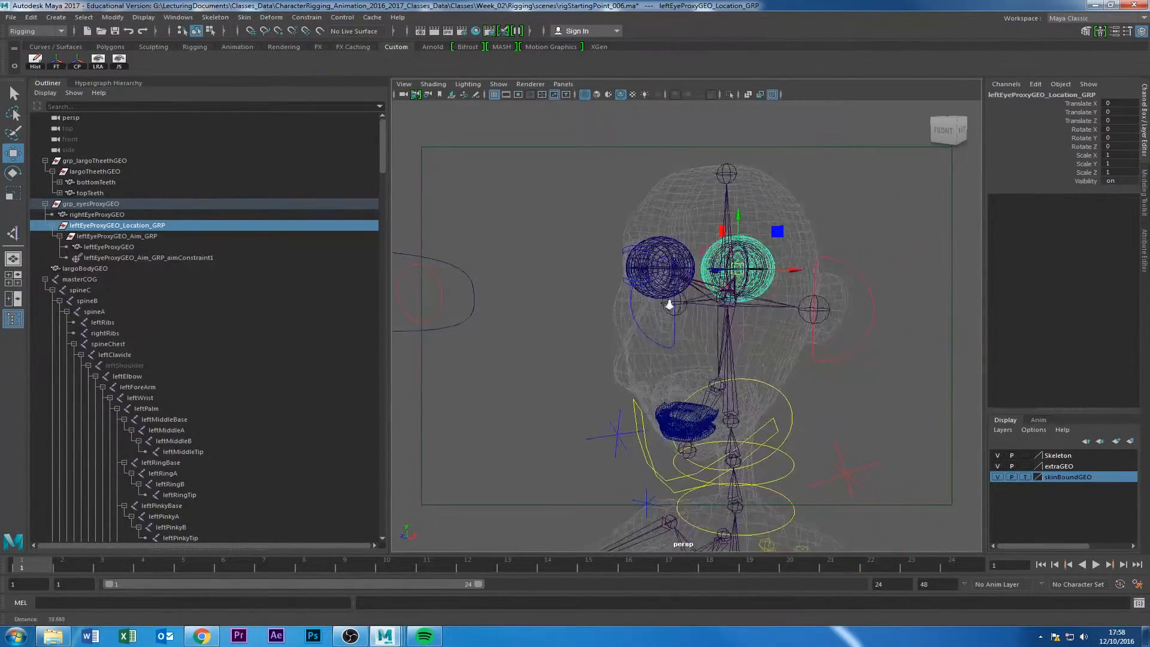
Parent-constrain leftEyeProxyGEO_Location_GRP to the leftEye joint using reset options with Maintain offset enabled.
right_click_drag(668, 303, 809, 264, "alt")
middle_click_drag(809, 264, 764, 359, "alt")
right_click_drag(764, 360, 842, 351, "alt")
middle_click_drag(783, 358, 770, 305, "alt")
scroll(741, 255, "up", 2)
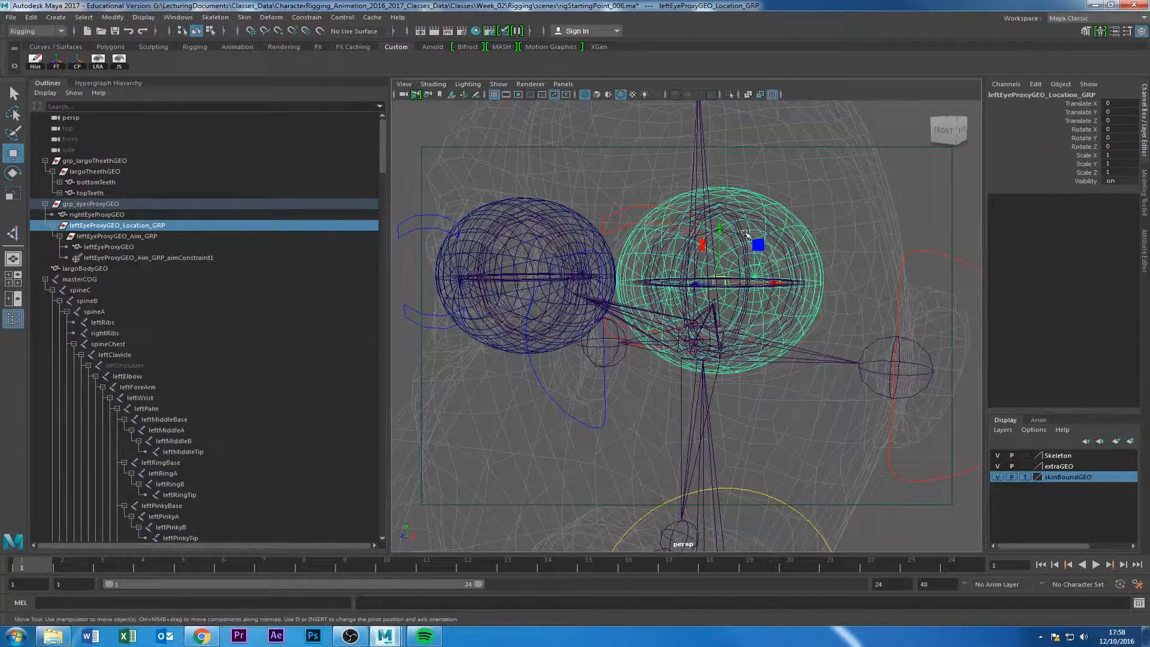
left_click(738, 235)
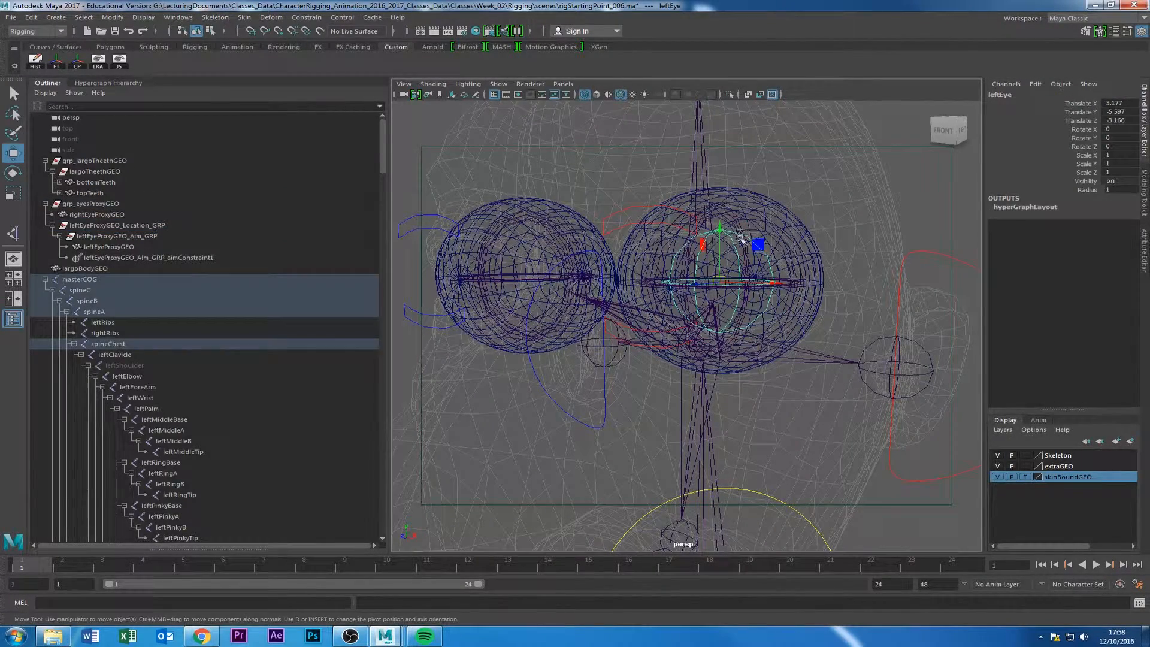
left_click(120, 224)
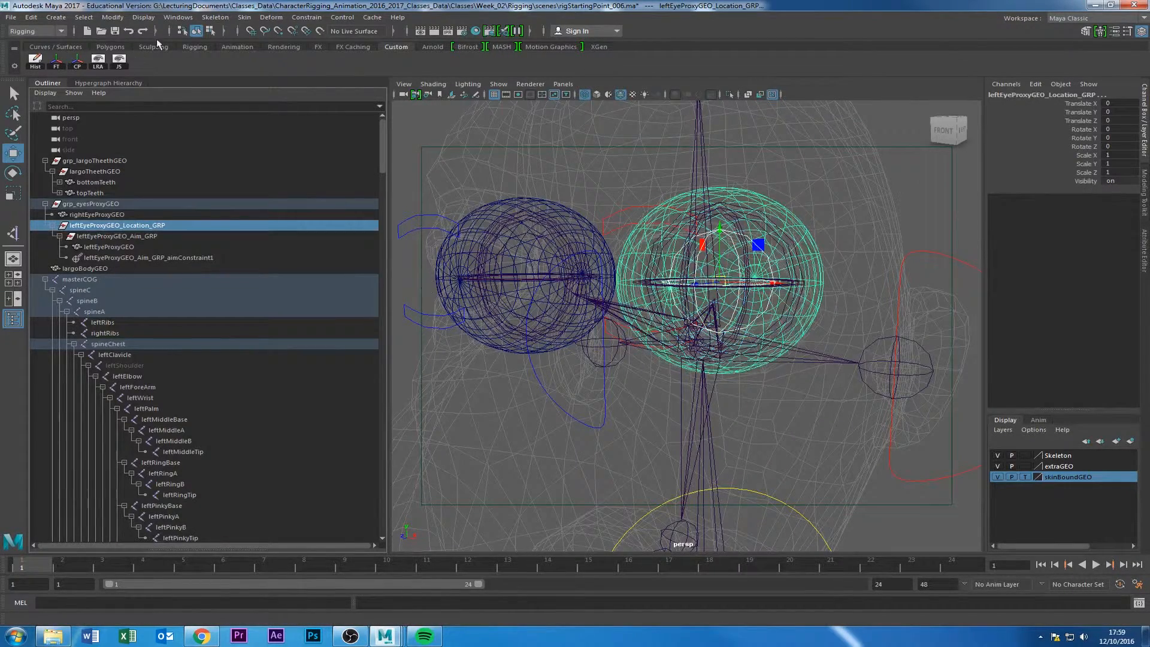
left_click(306, 18)
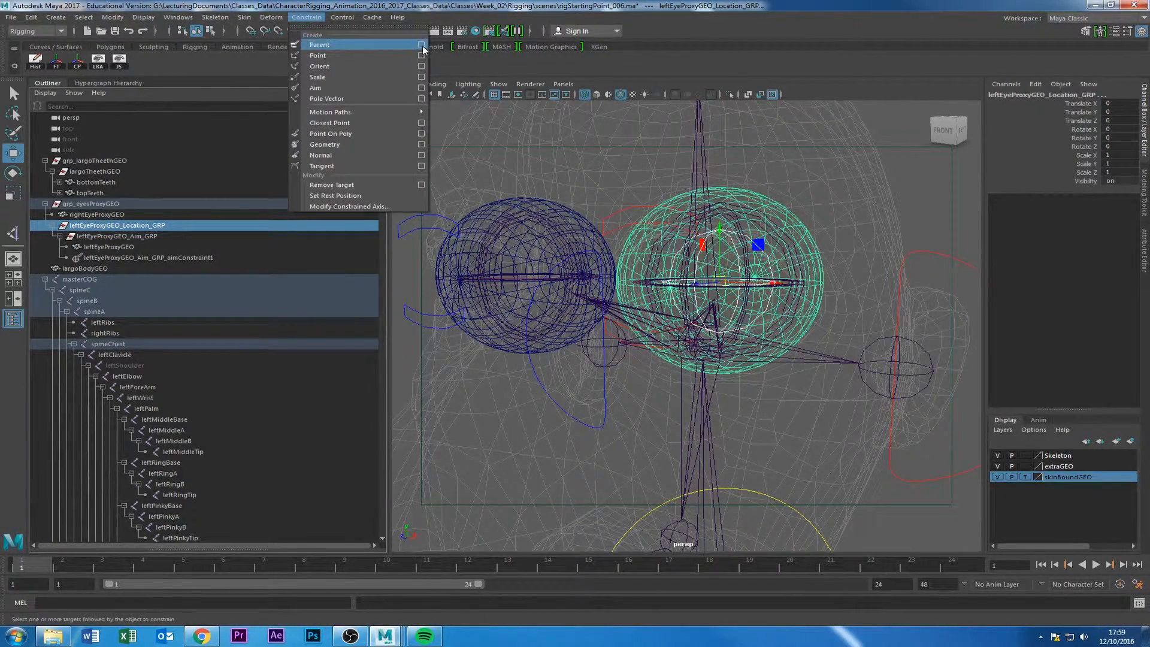
left_click(422, 45)
left_click(199, 82)
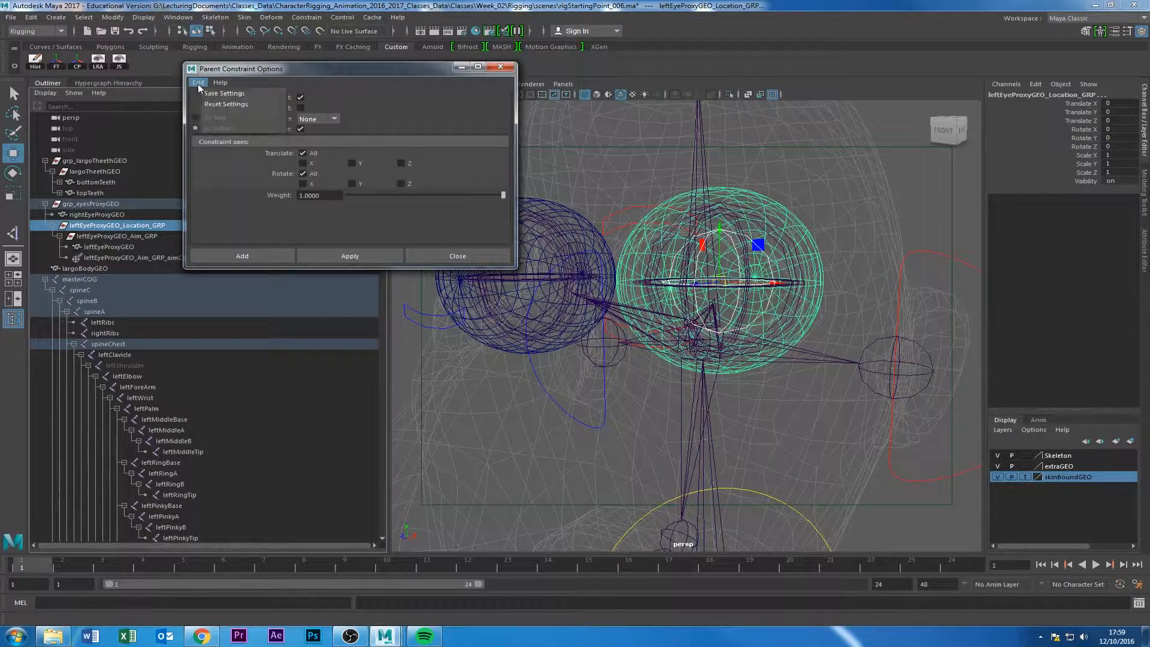
left_click(210, 107)
left_click(350, 256)
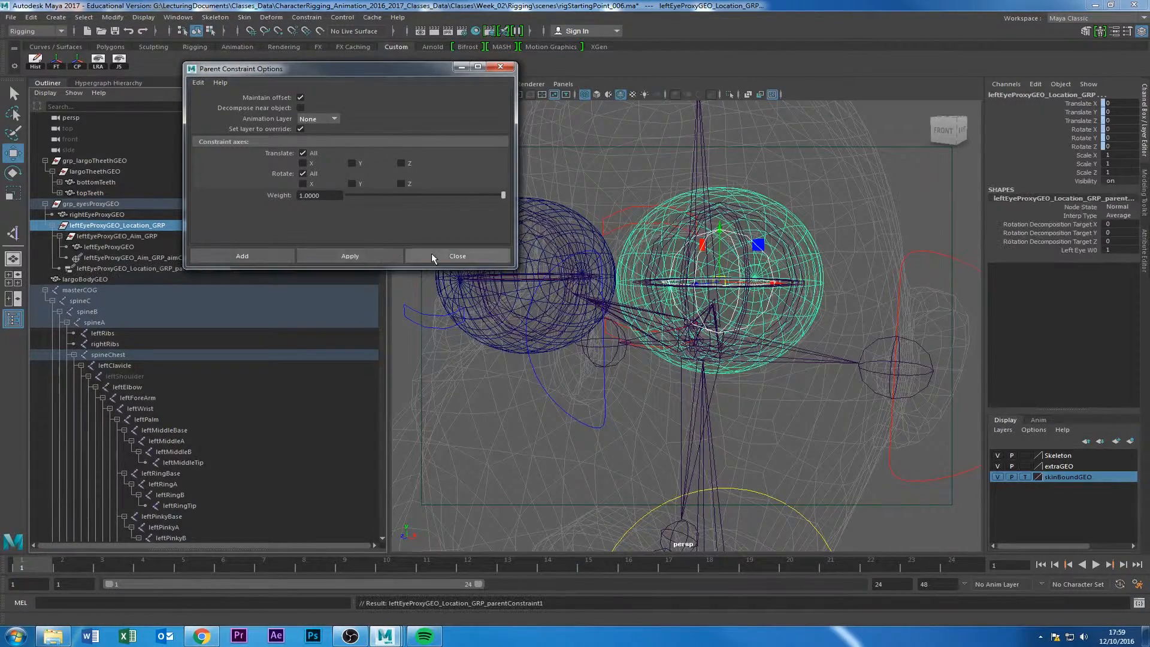
left_click(458, 256)
Switch to shaded display, set the skinBoundGEO layer to reference and ready neckBase_FK_Ctrl for rotation.
scroll(723, 248, "down", 3)
scroll(593, 336, "down", 4)
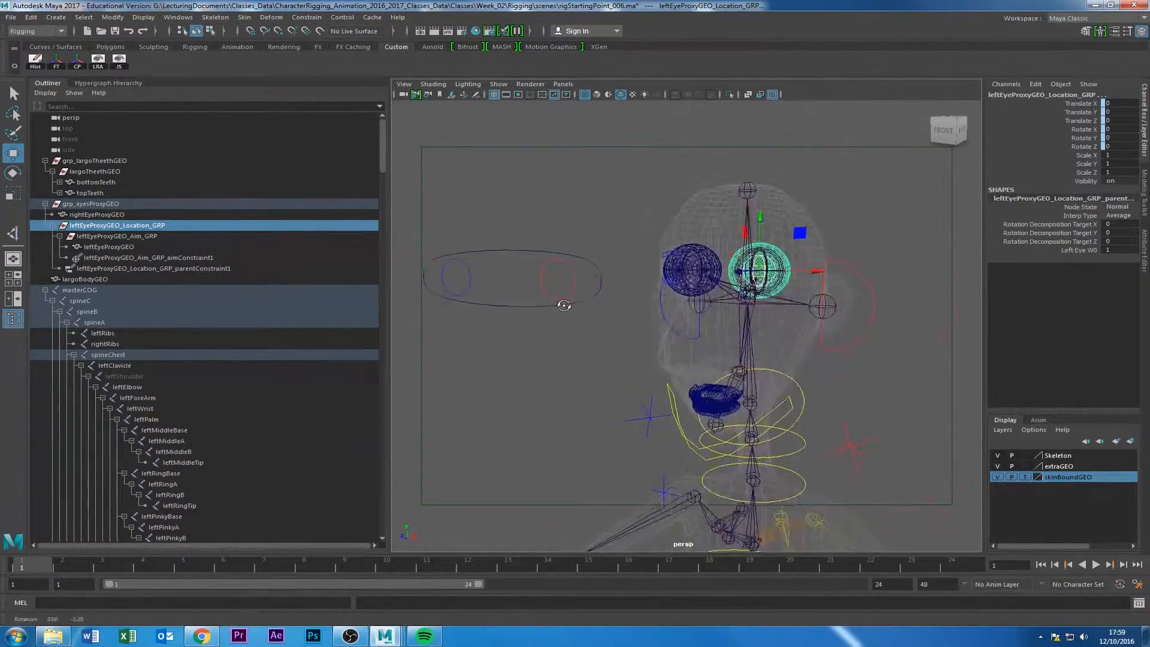
scroll(580, 361, "down", 1)
left_click(572, 360)
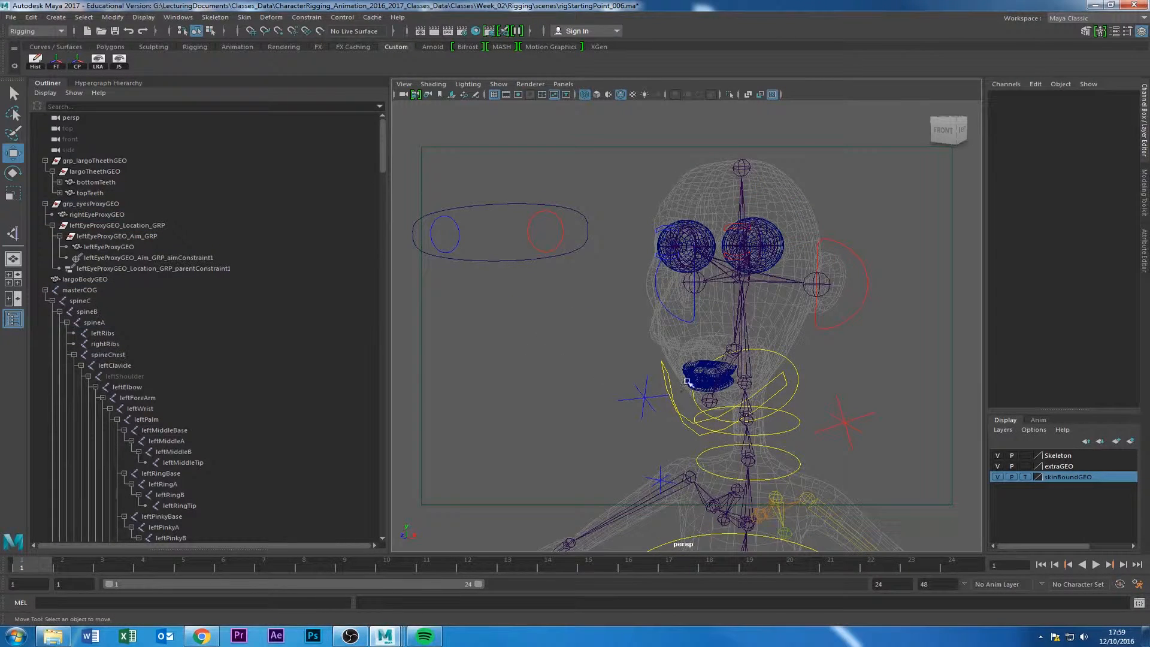
key("5")
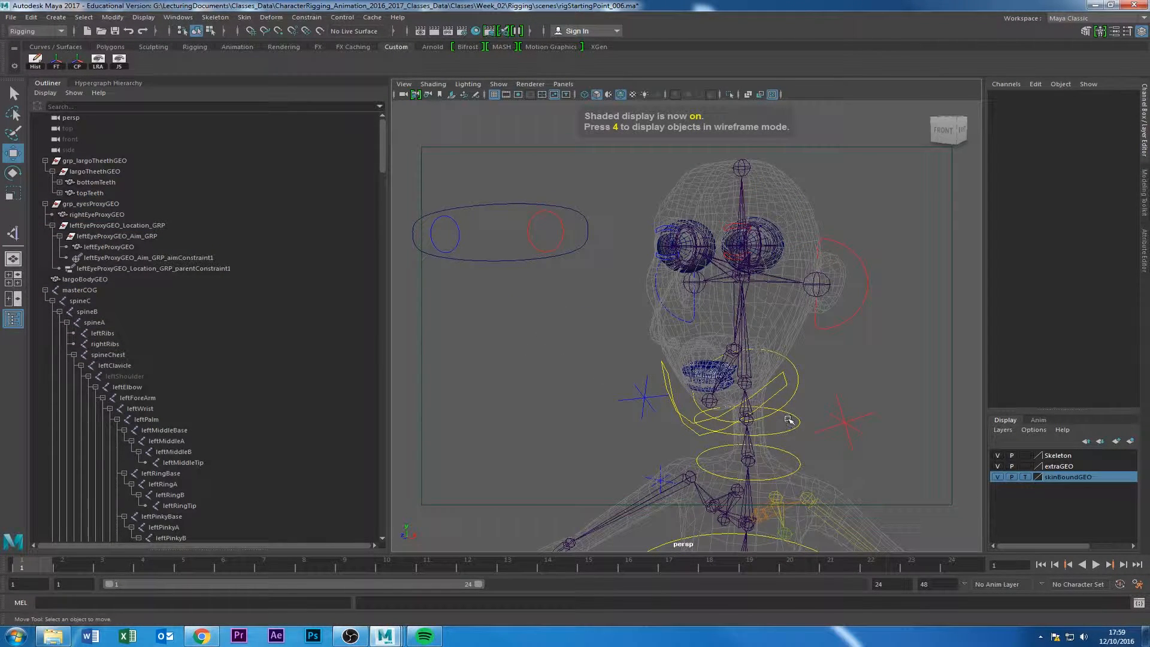
left_click(800, 467)
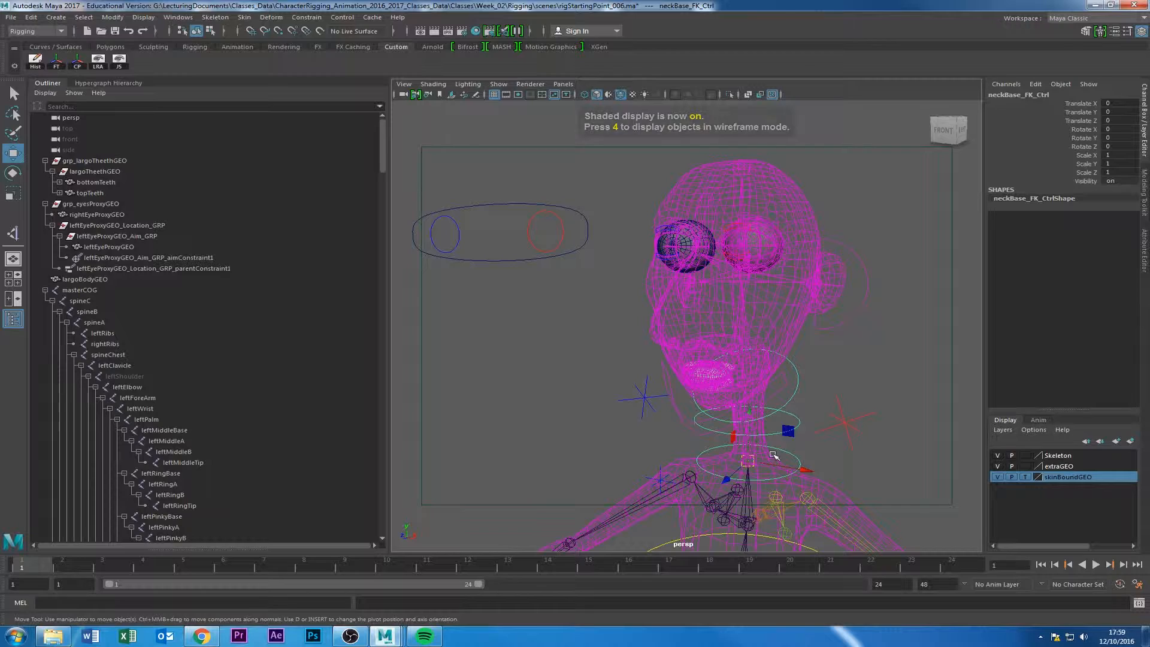
key("e")
left_click(1025, 477)
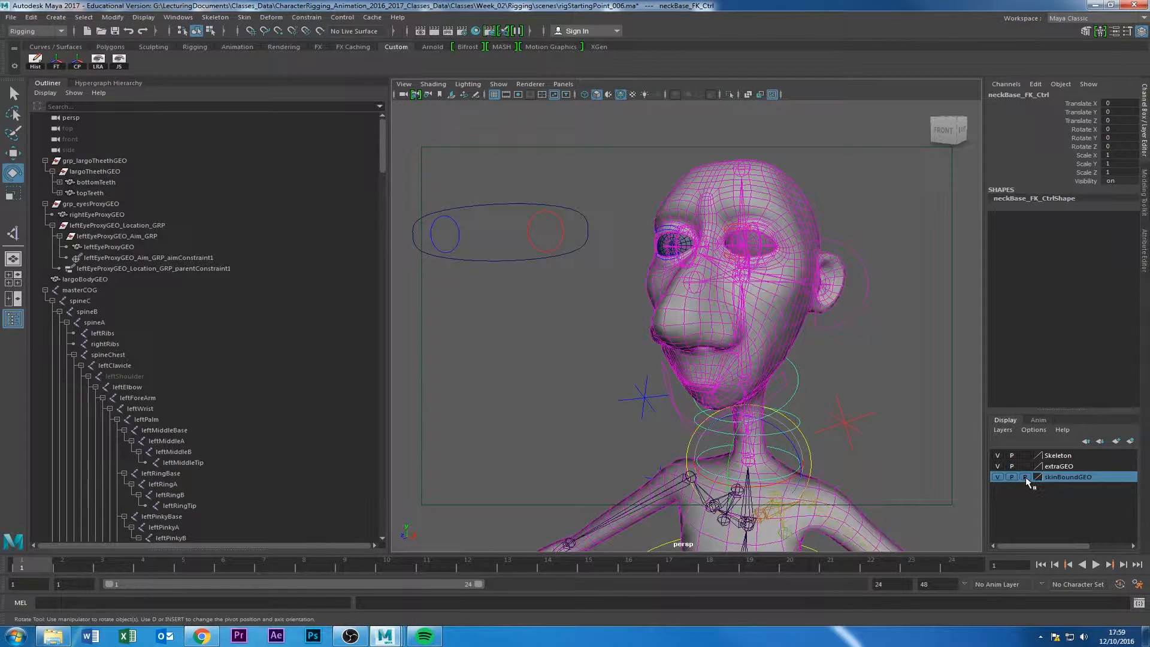
Test the left eye's following by rotating neckBase_FK_Ctrl with X-Ray Joints turned off, and undo the rotations.
left_click_drag(753, 457, 779, 469)
left_click(468, 84)
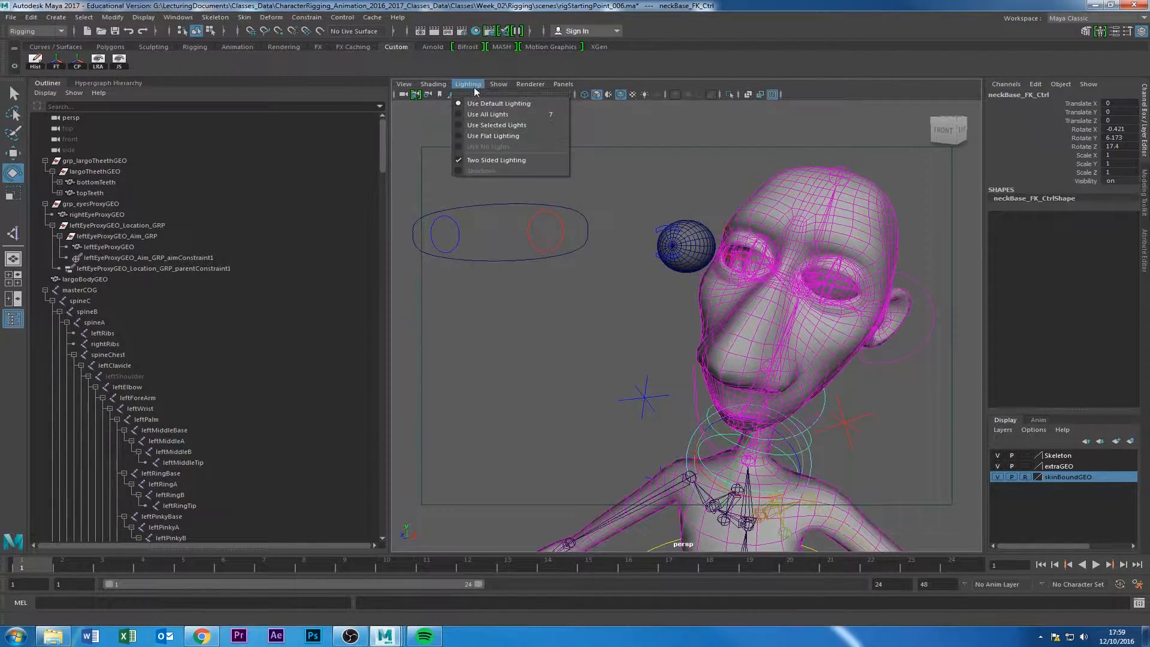
left_click(434, 84)
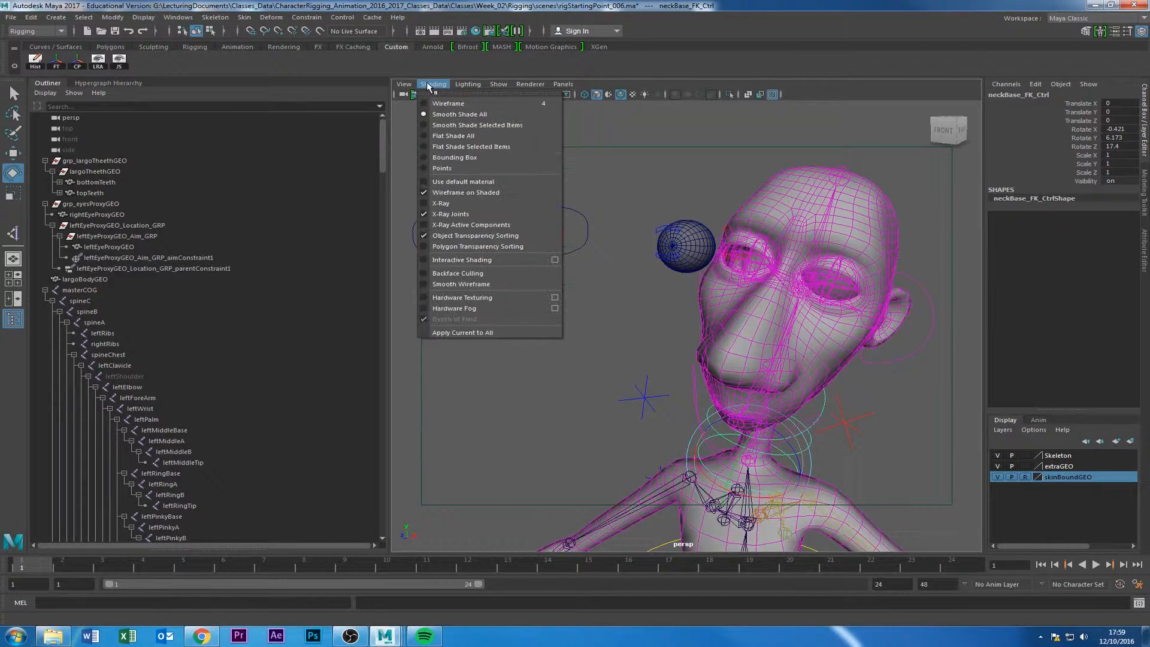
left_click(427, 214)
mouse_move(787, 442)
left_mouse_down()
mouse_move(749, 456)
mouse_move(732, 440)
mouse_move(747, 453)
mouse_move(770, 438)
mouse_move(779, 444)
mouse_move(768, 454)
mouse_move(794, 436)
left_mouse_up()
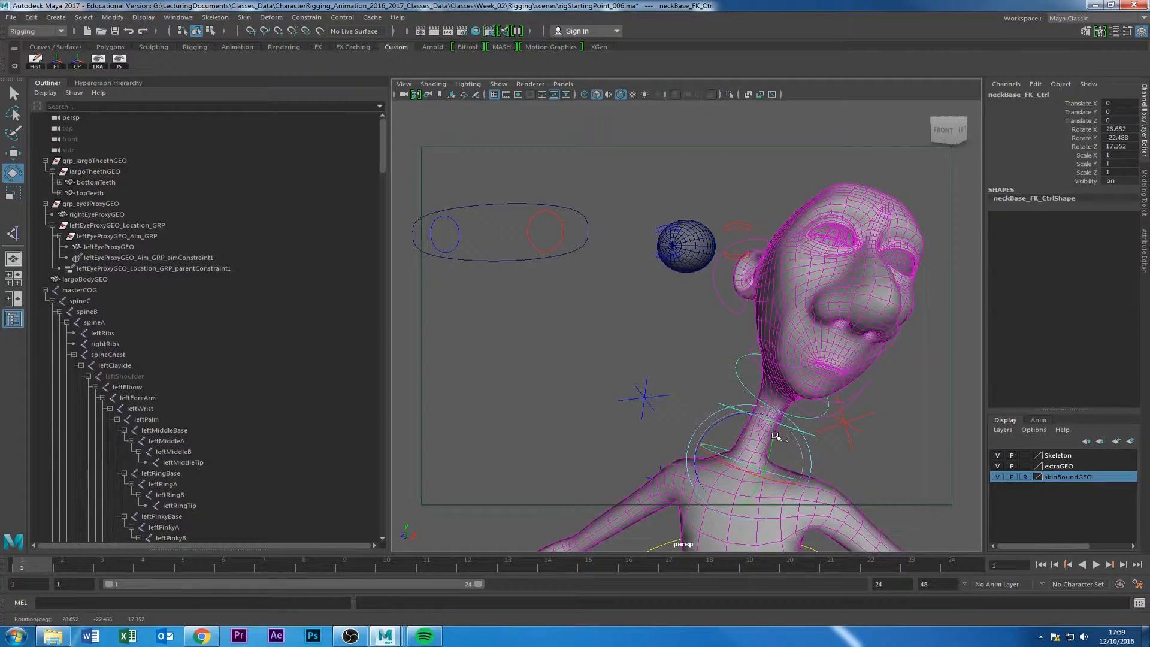
key("ctrl+z")
key("ctrl+z")
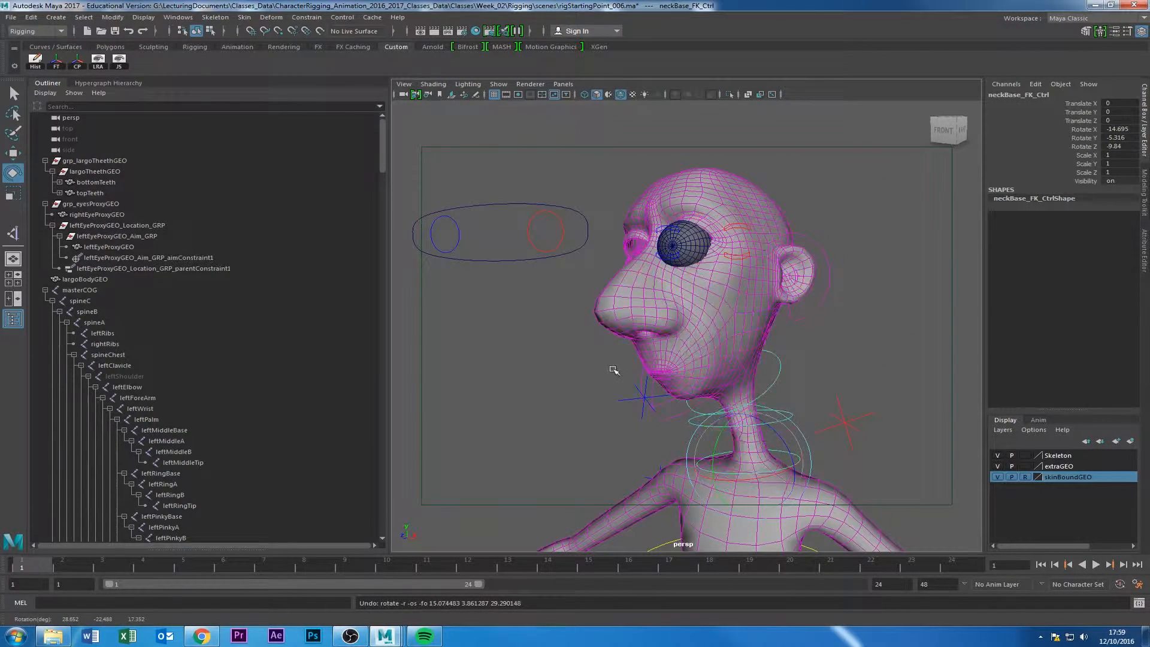
key("ctrl+z")
left_click(503, 380)
Turn X-Ray Joints back on to show the joints around the left eye up close.
left_click_drag(635, 305, 623, 362, "alt")
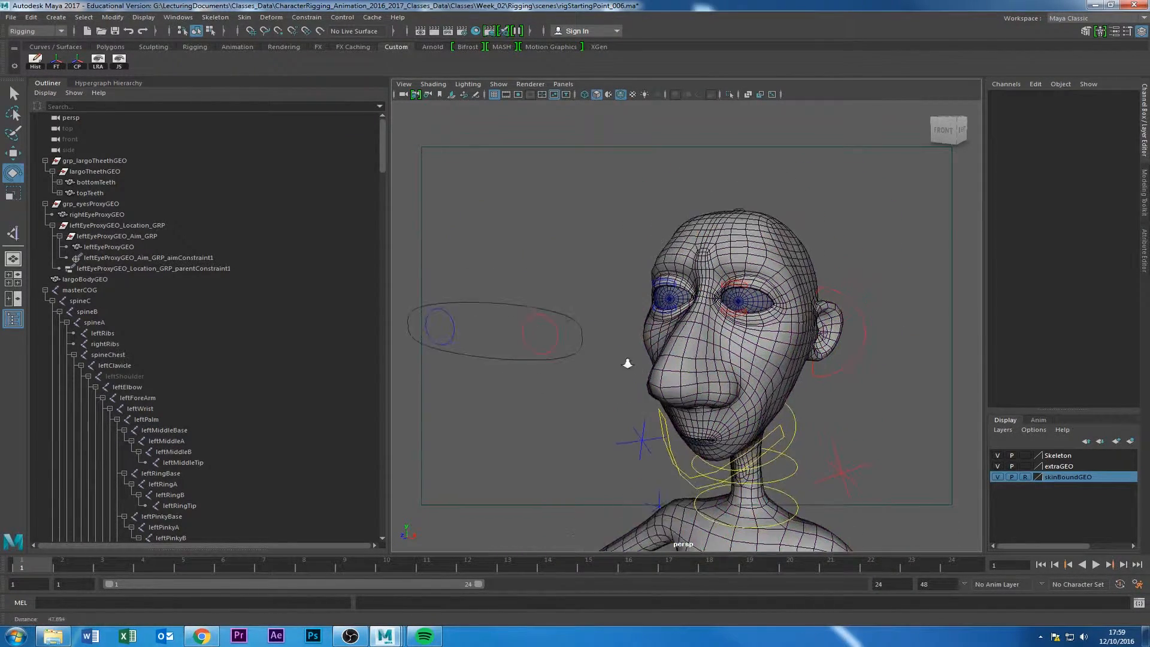
right_click_drag(623, 362, 768, 362, "alt")
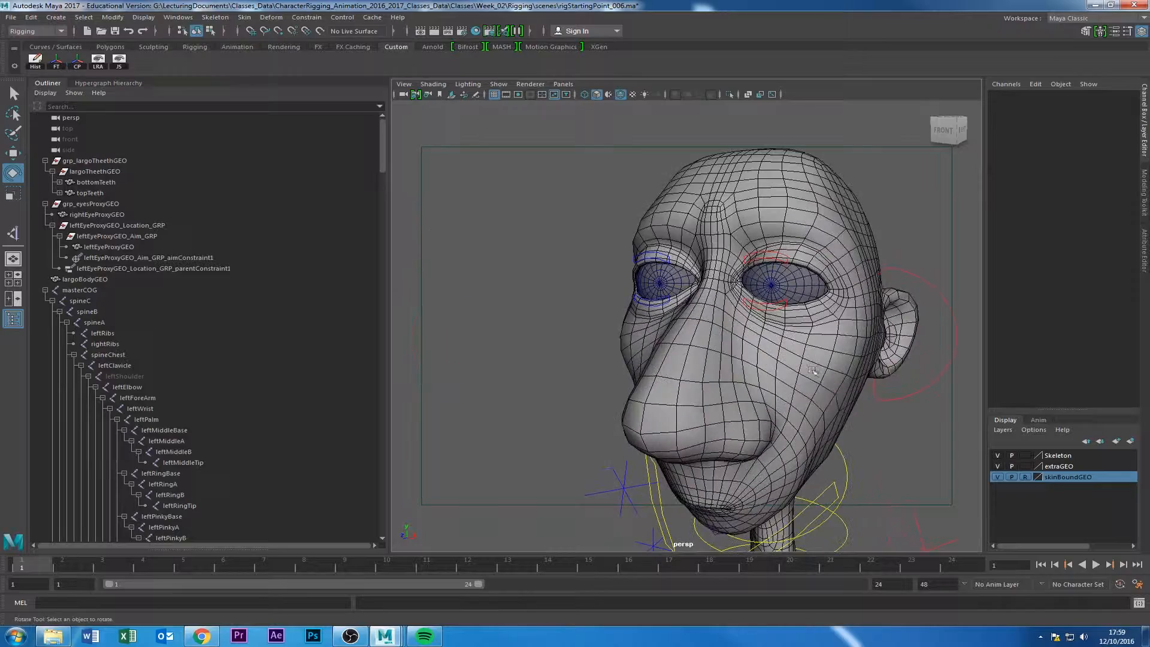
left_click(773, 94)
right_click_drag(744, 172, 779, 228, "alt")
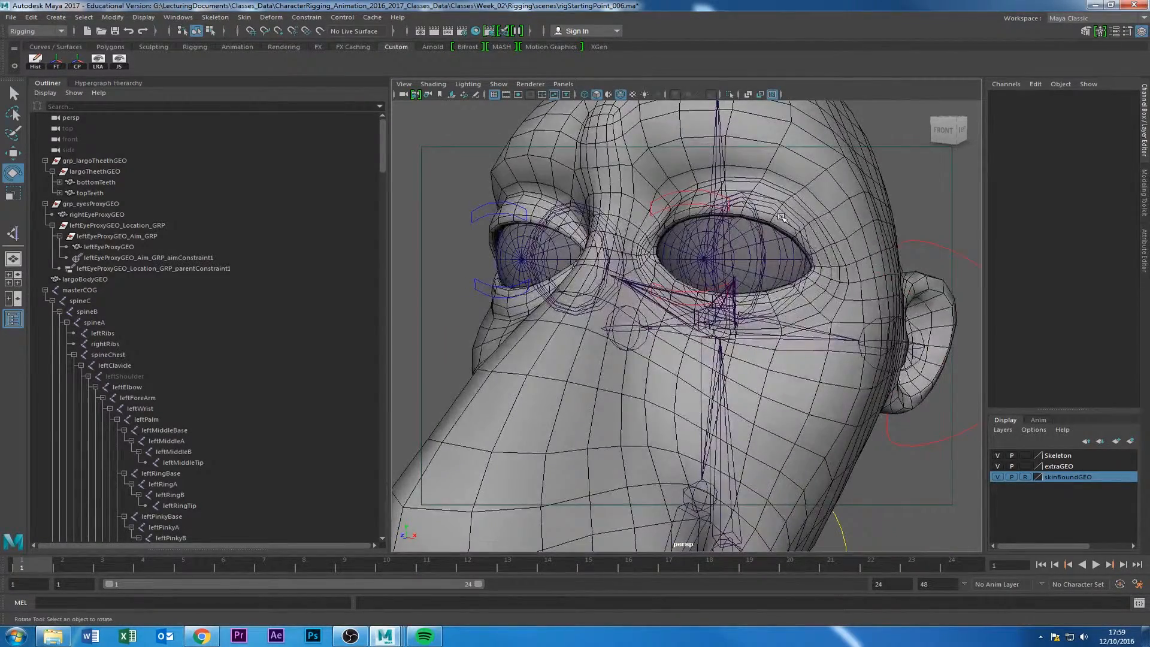
Try rotating the leftEyeAim joint about -31 degrees around Y to test the eyelid deformation, and undo it.
left_click(782, 218)
scroll(773, 218, "up", 5)
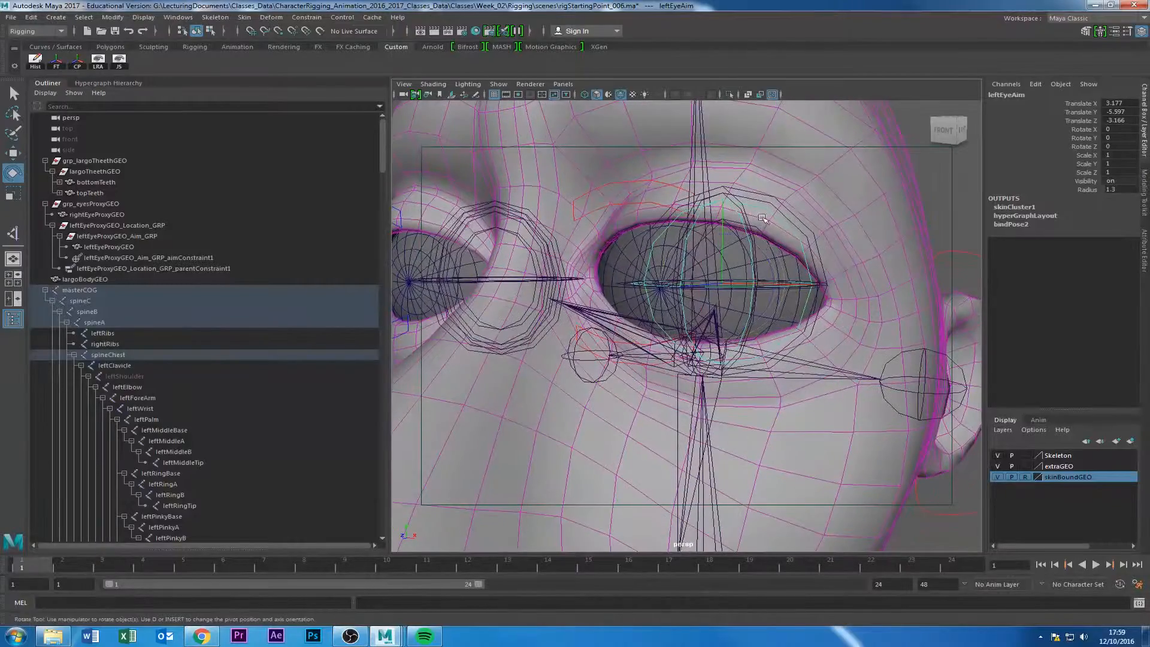
mouse_move(721, 286)
left_mouse_down("alt")
mouse_move(712, 283)
mouse_move(736, 282)
left_mouse_up("alt")
left_click_drag(744, 229, 704, 288, "alt")
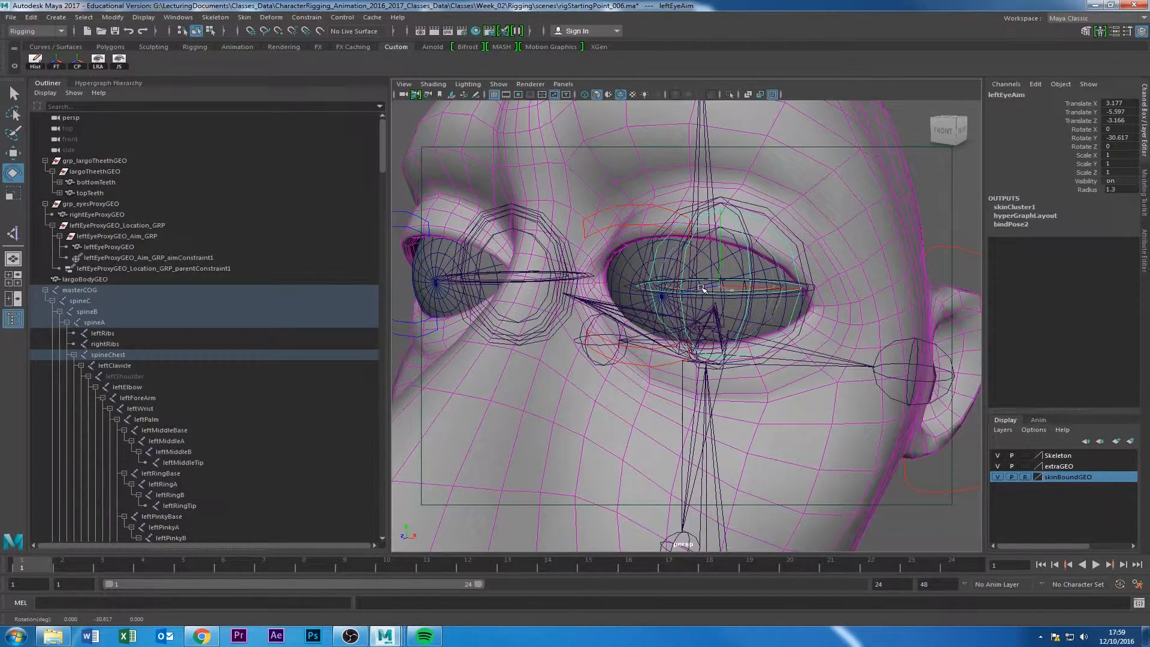
key("ctrl+z")
Aim-constrain the leftEyeAim joint to leftEyeAim_Ctrl with Maintain offset on, aim vector 1, 0, 0 and all axes constrained.
right_click_drag(718, 318, 636, 319, "alt")
left_click_drag(635, 320, 683, 321, "alt")
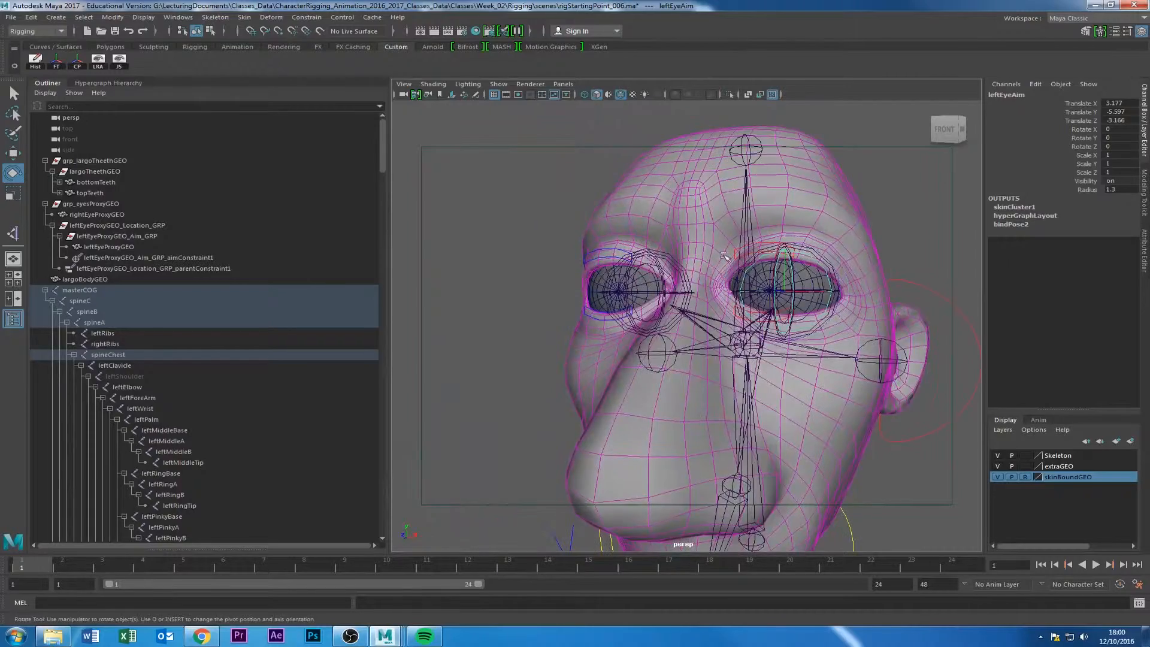
right_click_drag(684, 321, 634, 321, "alt")
mouse_move(634, 322)
left_mouse_down("alt")
mouse_move(651, 318)
mouse_move(629, 308)
left_mouse_up("alt")
left_click(600, 303)
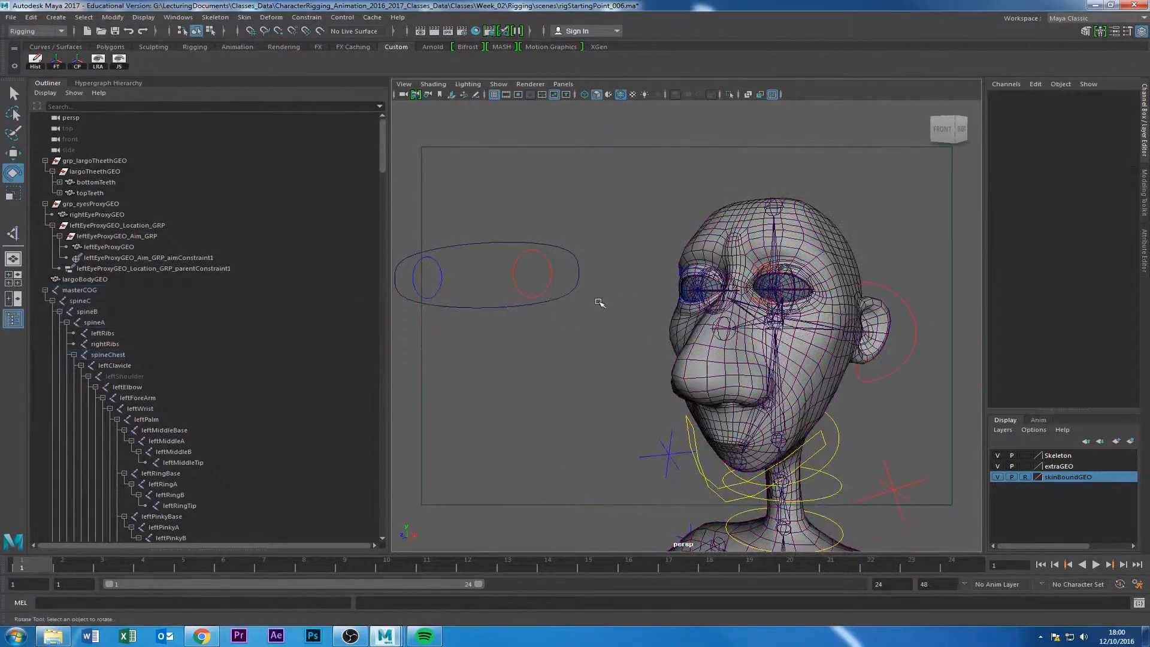
left_click(552, 279)
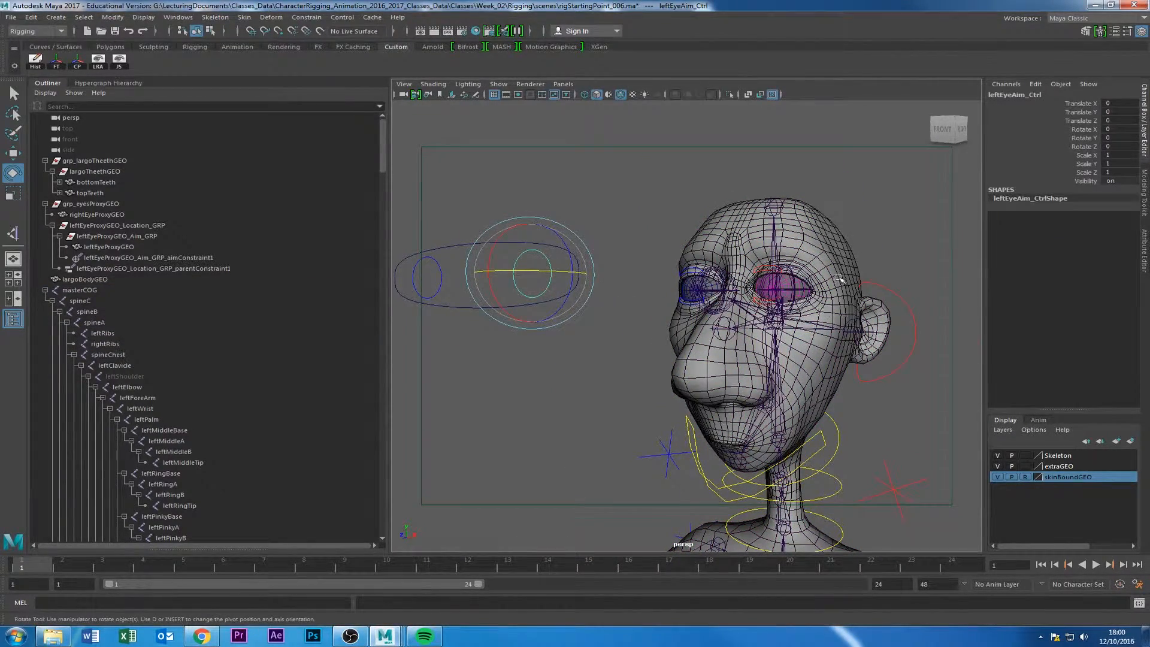
scroll(839, 279, "up", 6)
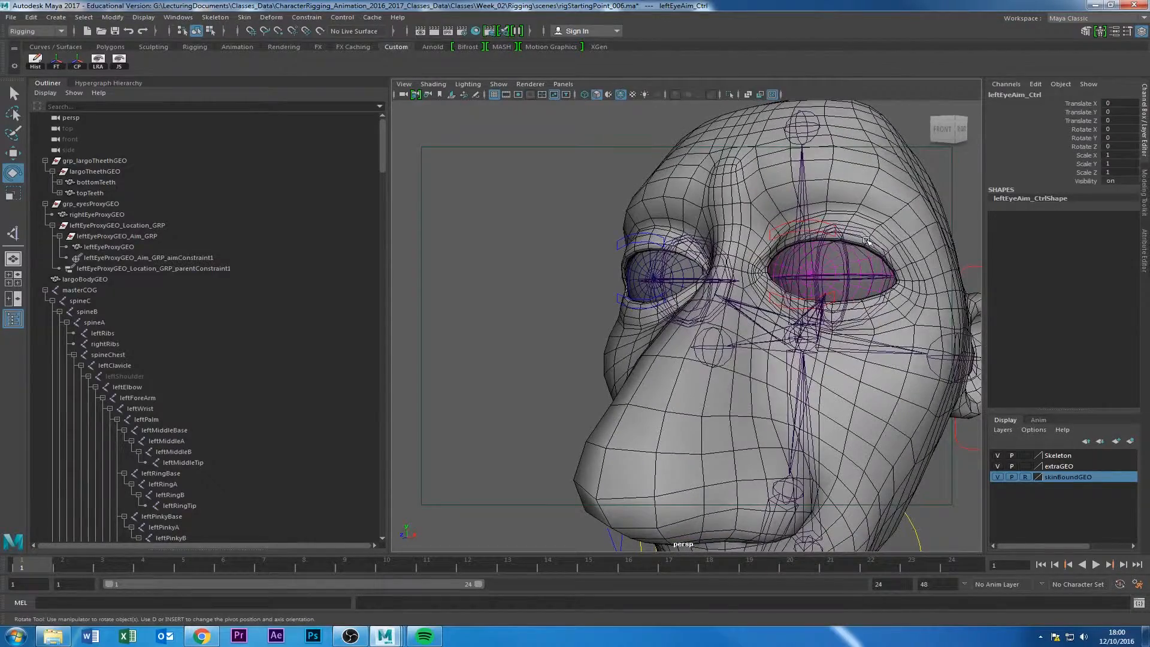
left_click(867, 241)
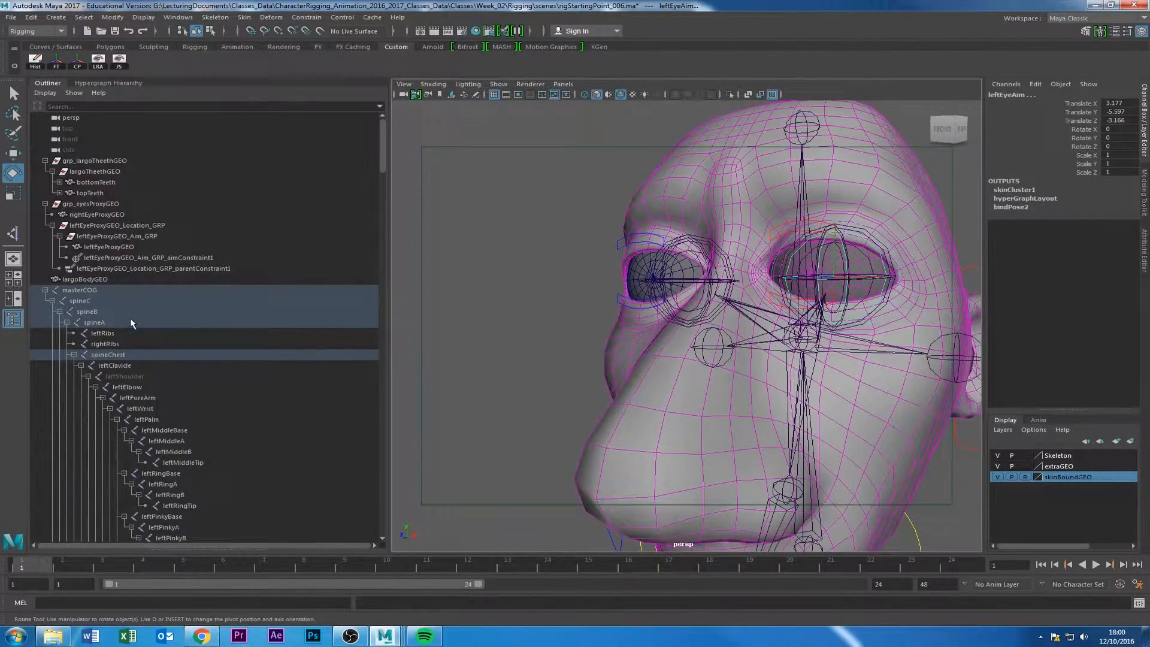
key("f")
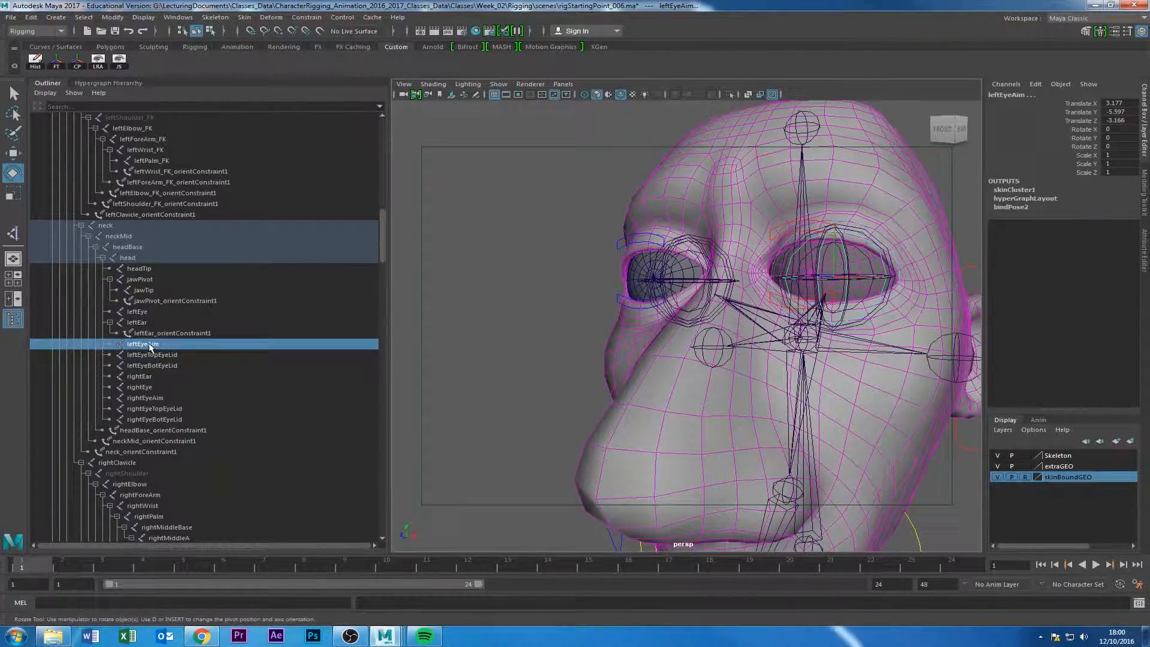
scroll(576, 332, "down", 8)
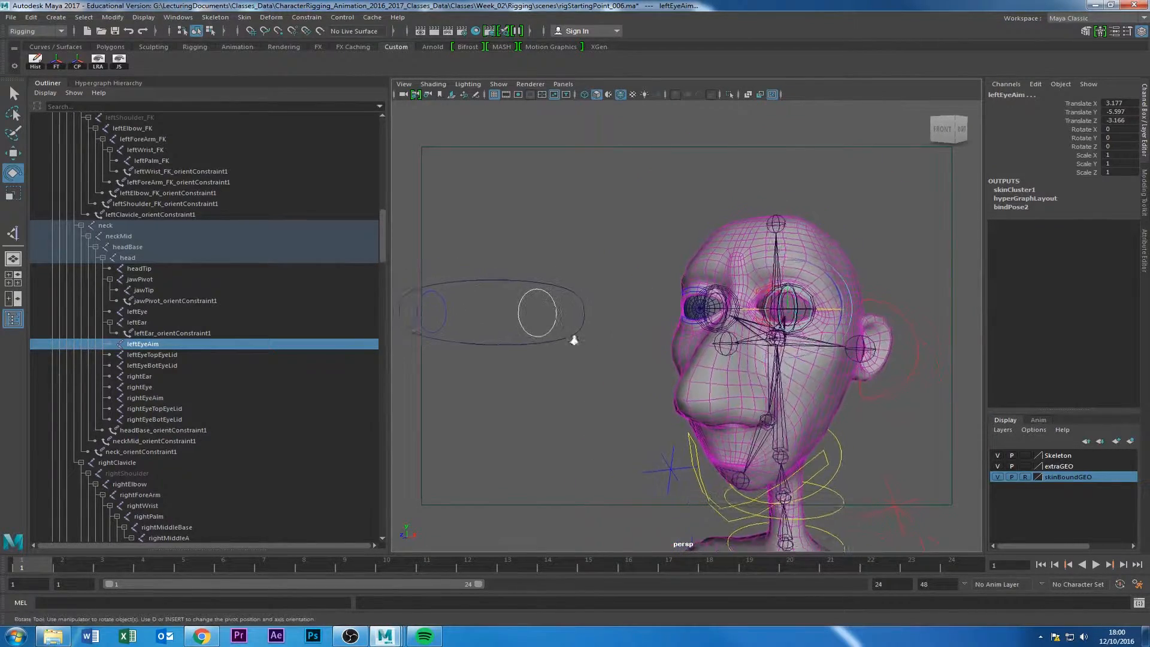
left_click(306, 17)
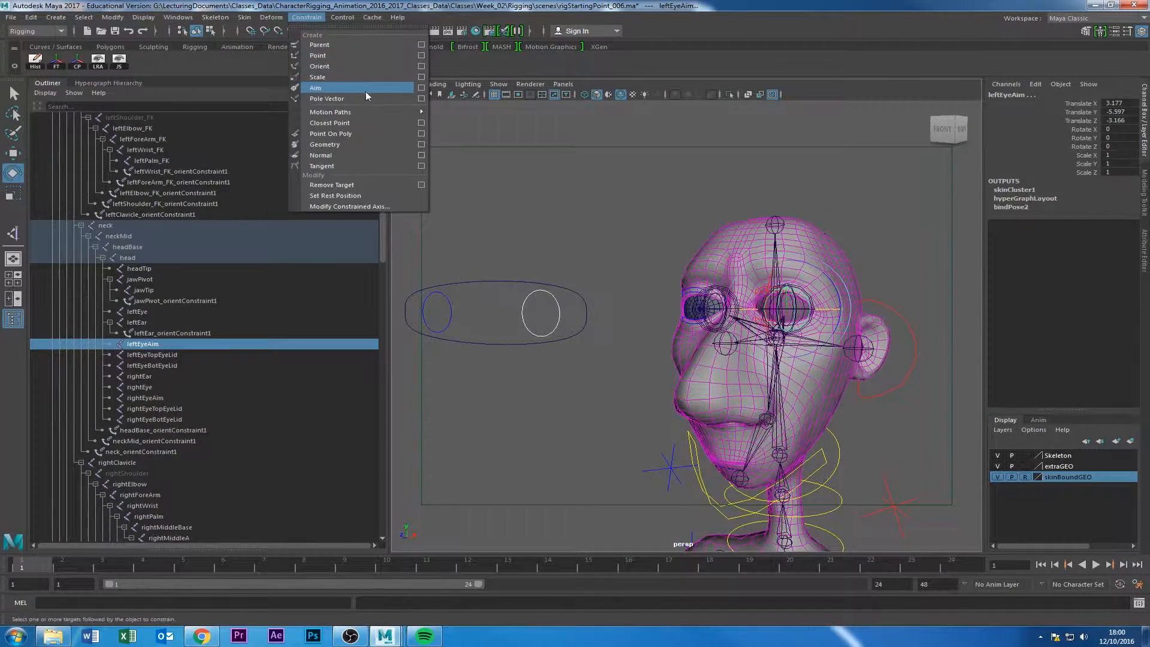
left_click(419, 88)
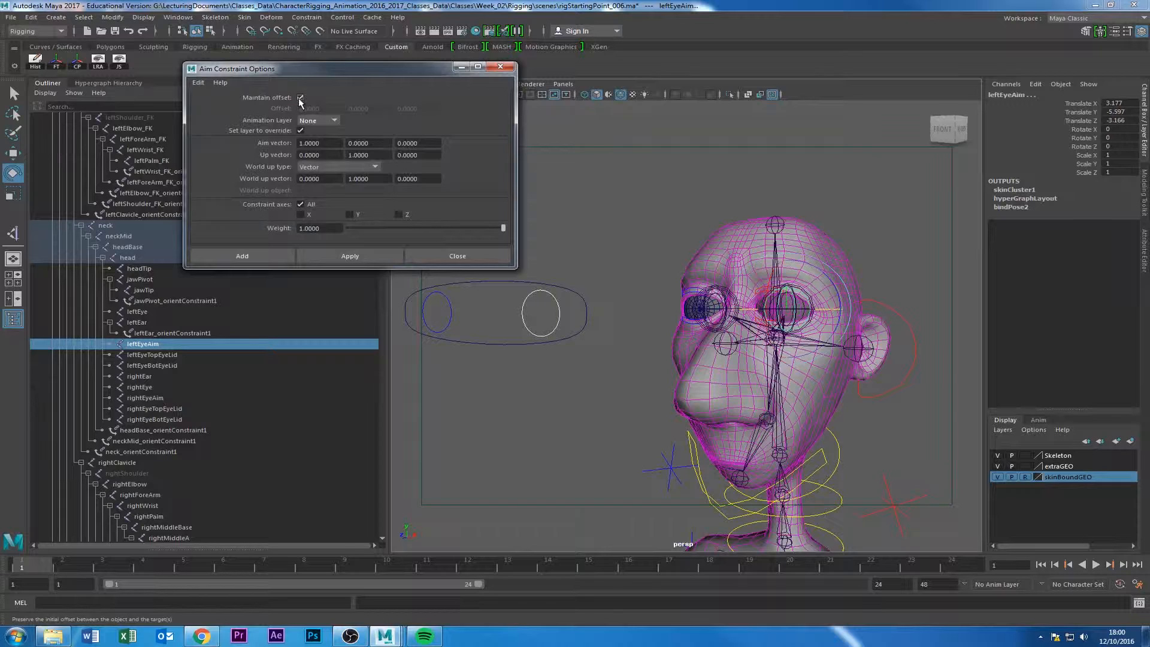
left_click(350, 255)
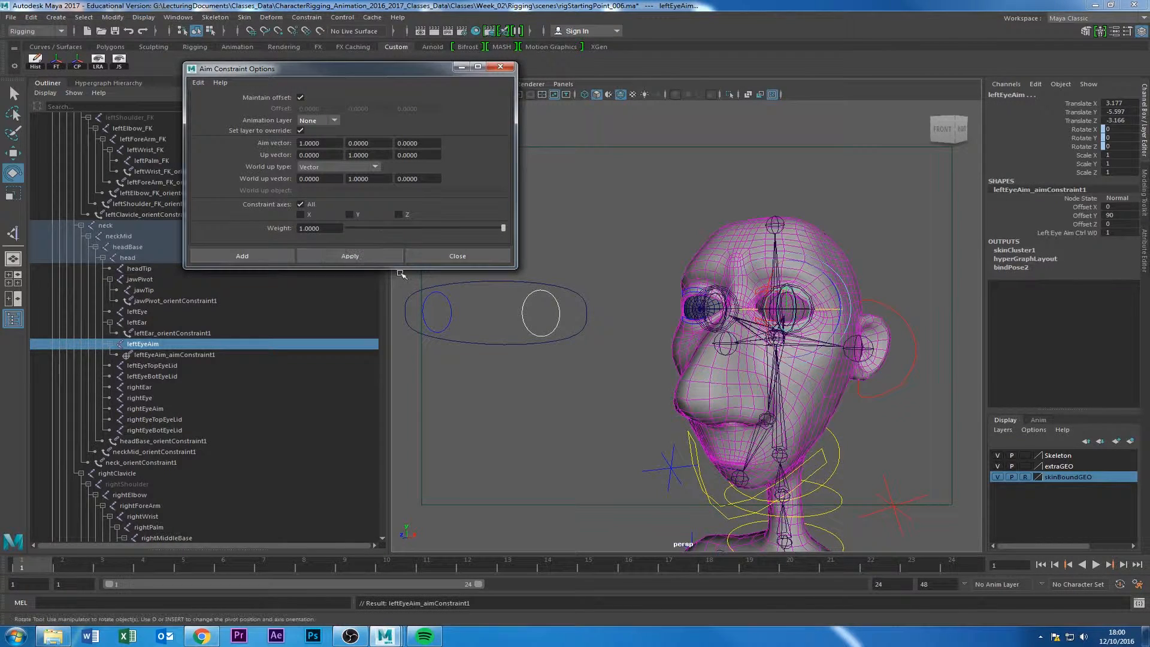
left_click(455, 256)
Test the aim constraint by moving leftEyeAim_Ctrl to about 3.95 in Translate X and -0.03 in Translate Y.
left_click(551, 279)
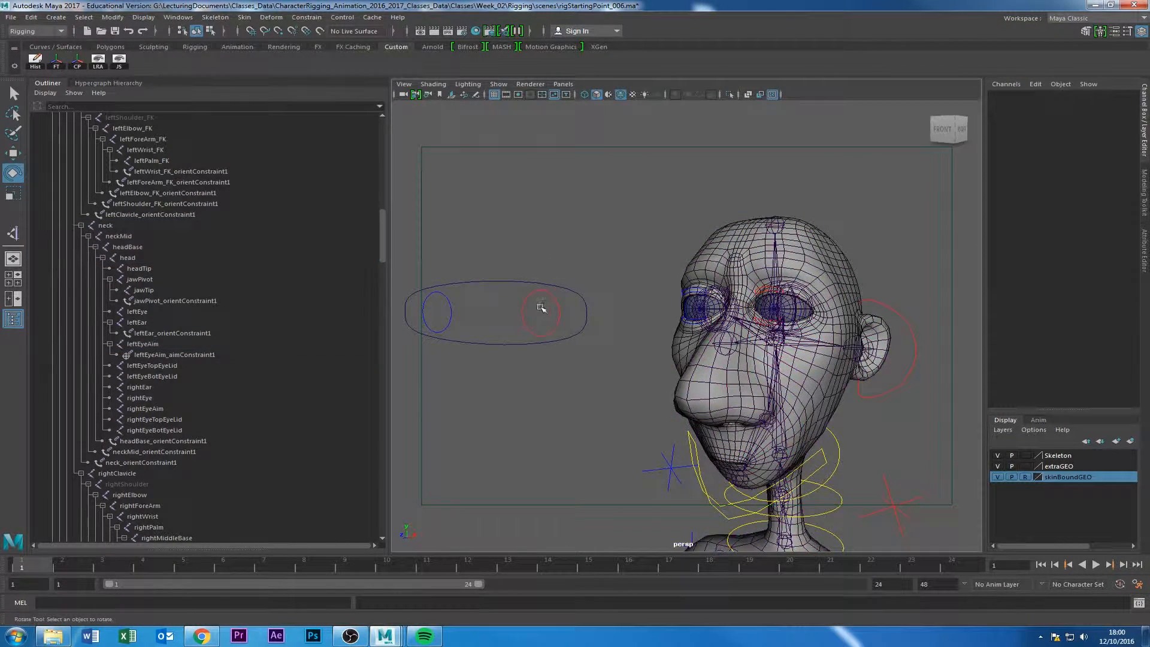
left_click(563, 309)
key("w")
scroll(601, 311, "up", 1)
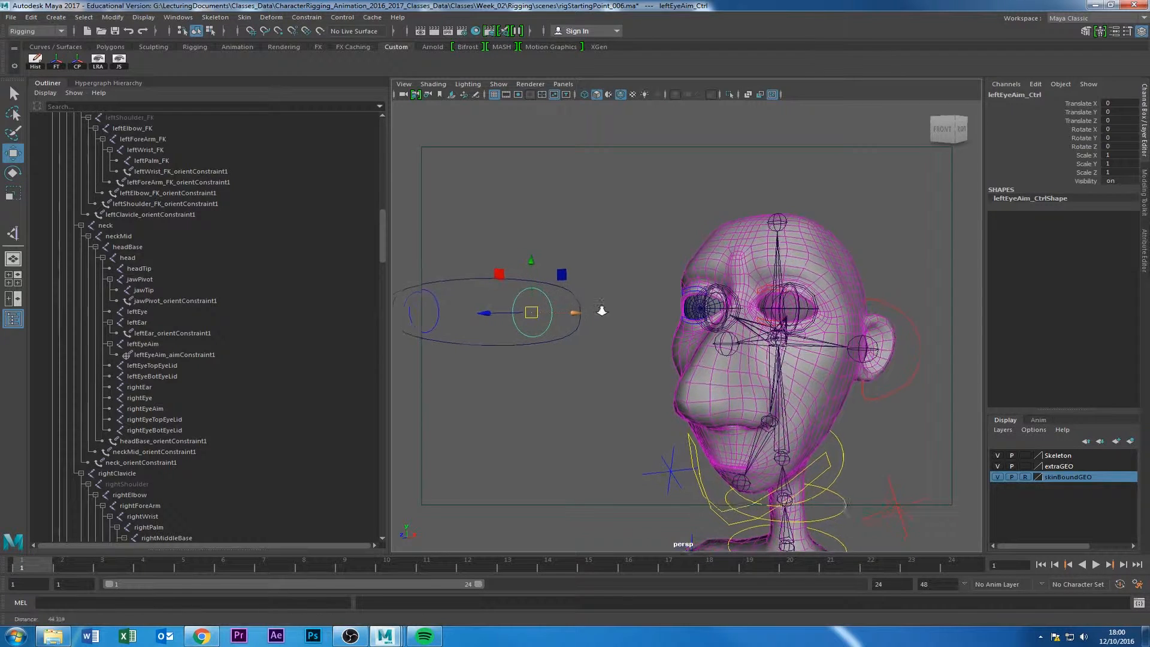
mouse_move(526, 268)
left_mouse_down()
mouse_move(526, 108)
mouse_move(519, 278)
left_mouse_up()
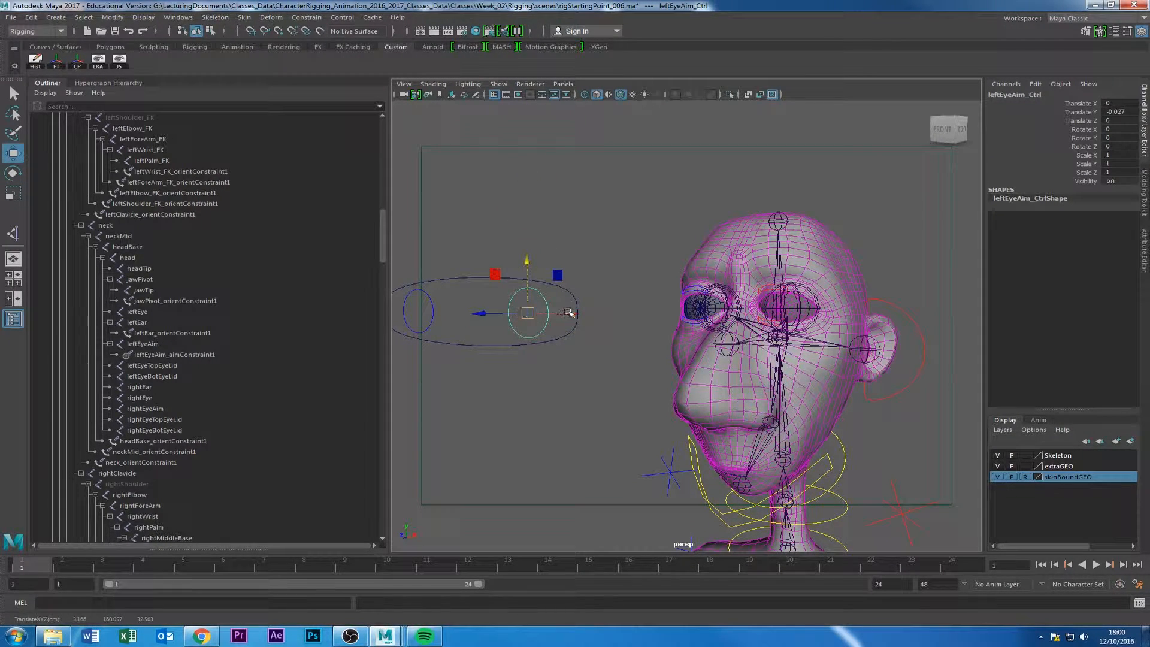
left_click_drag(568, 312, 540, 378)
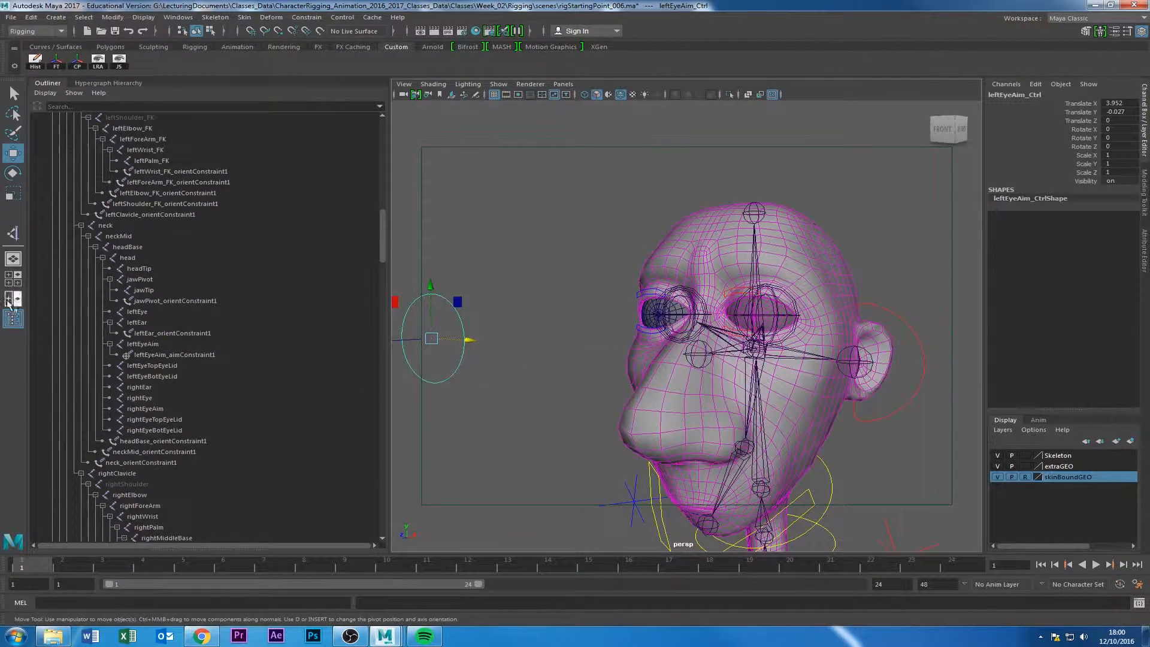
Show the left eye in the front view, framed on leftEyeAim_Ctrl, with shaded display and Wireframe on Shaded turned on.
left_click(13, 280)
key("space")
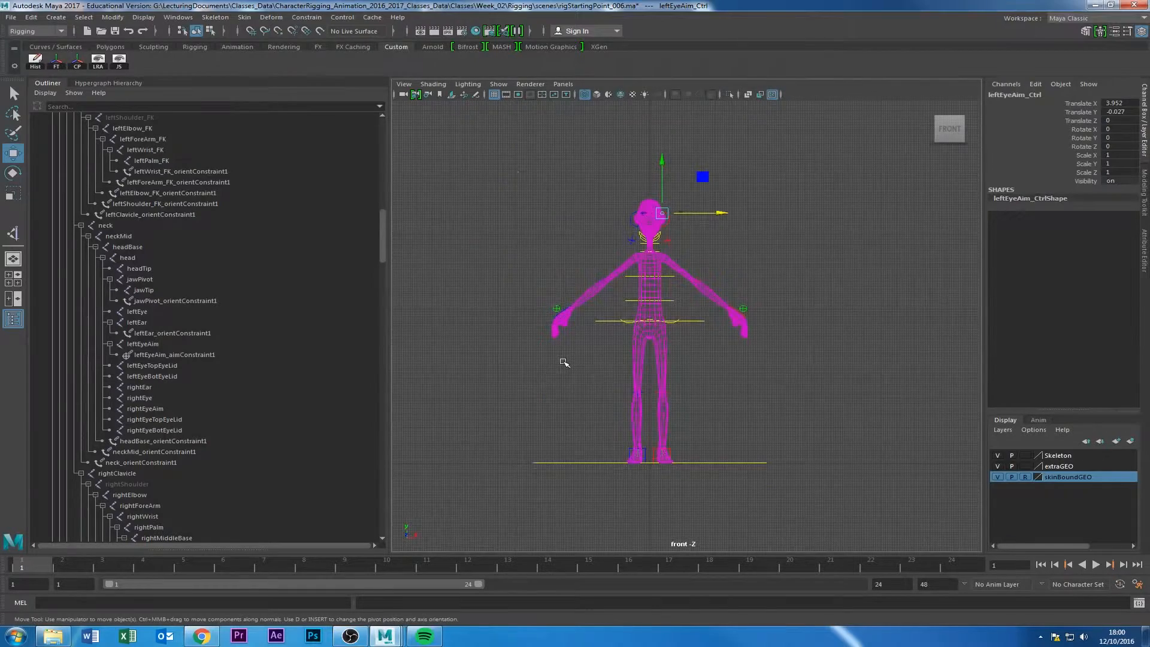
key("f")
scroll(637, 324, "down", 5)
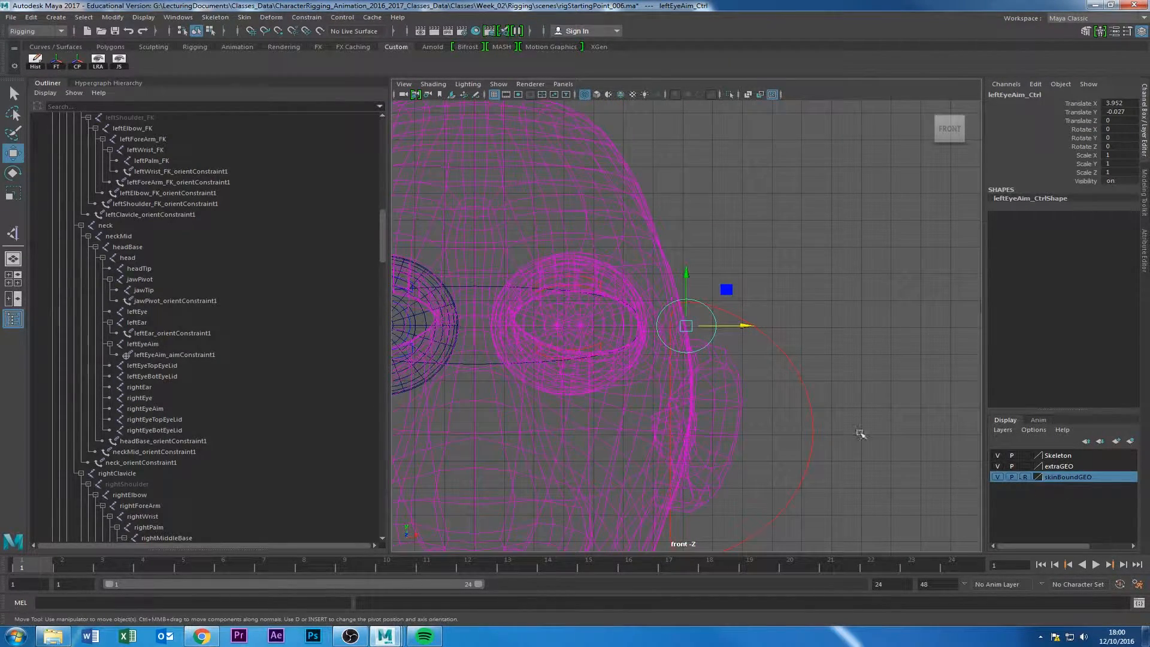
key("5")
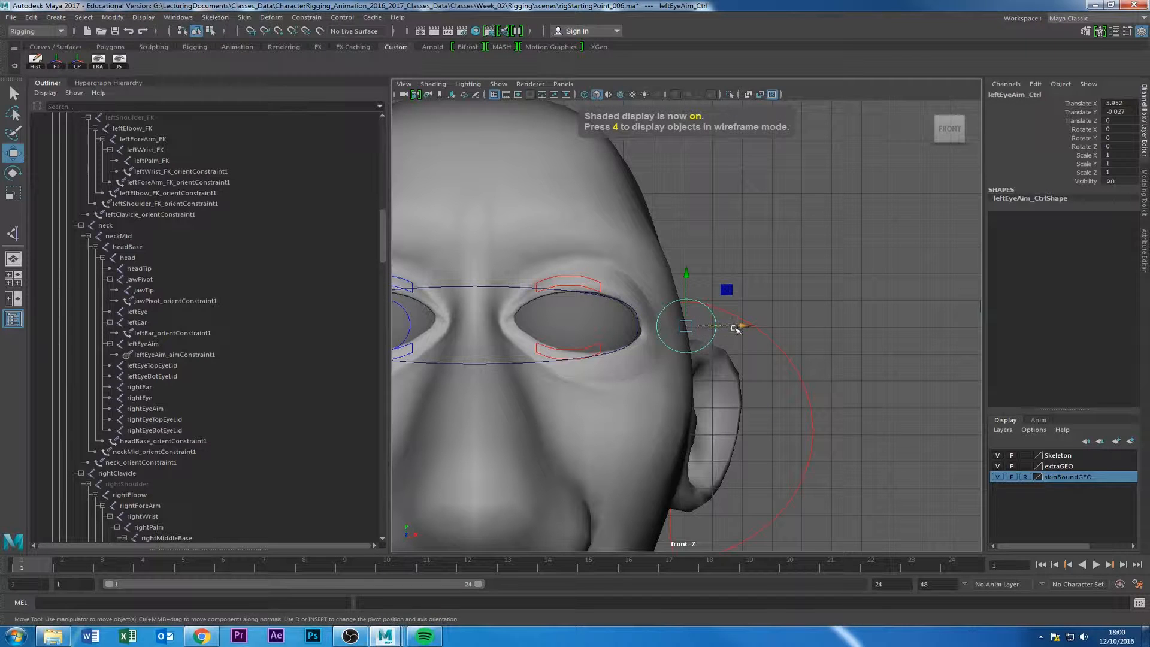
mouse_move(736, 329)
left_mouse_down()
mouse_move(713, 327)
mouse_move(726, 328)
left_mouse_up()
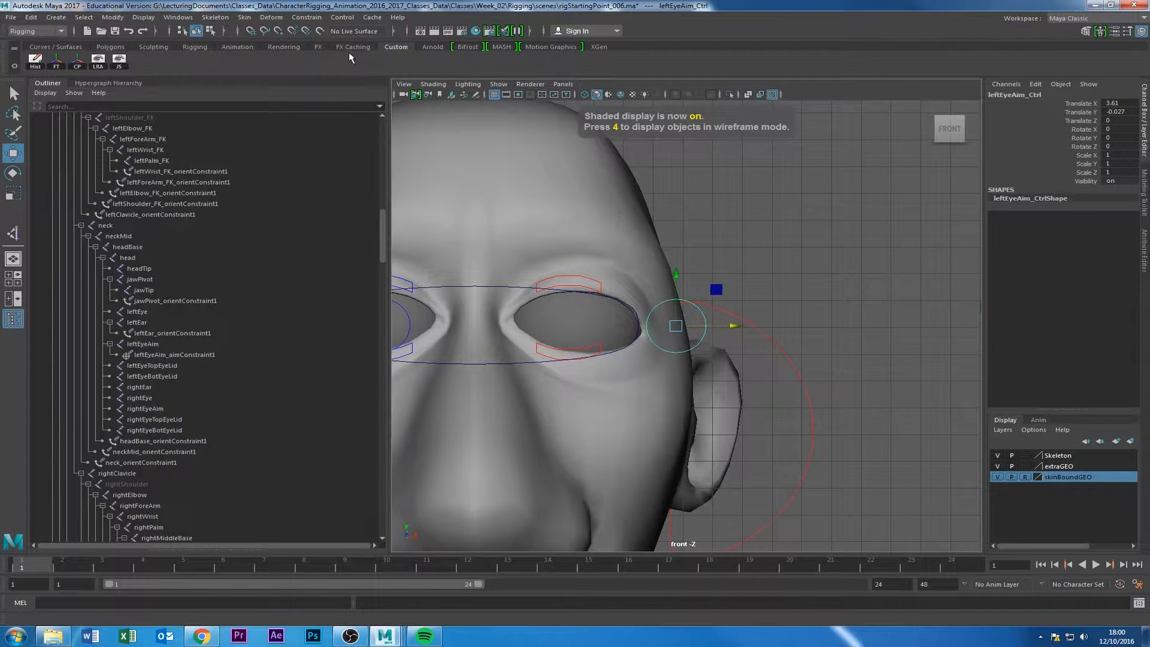
left_click(431, 84)
left_click(458, 190)
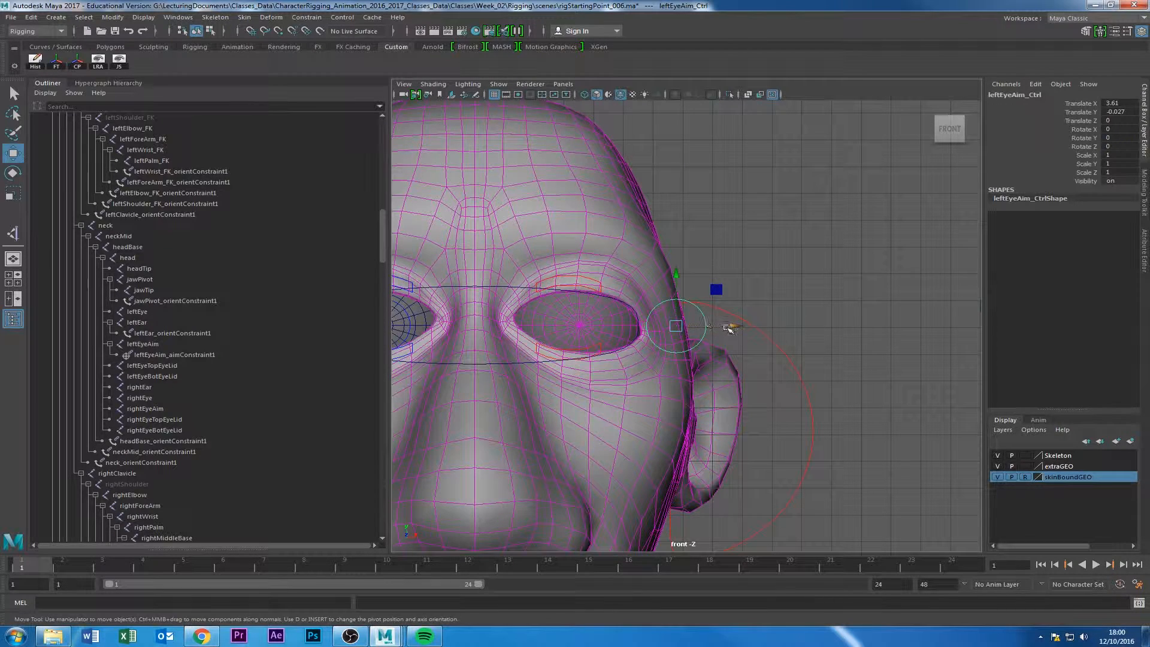
Test the eyelid deformation by moving leftEyeAim_Ctrl sideways and vertically in the front view, and reset its Translate X and Y to 0.
left_click_drag(728, 328, 569, 312)
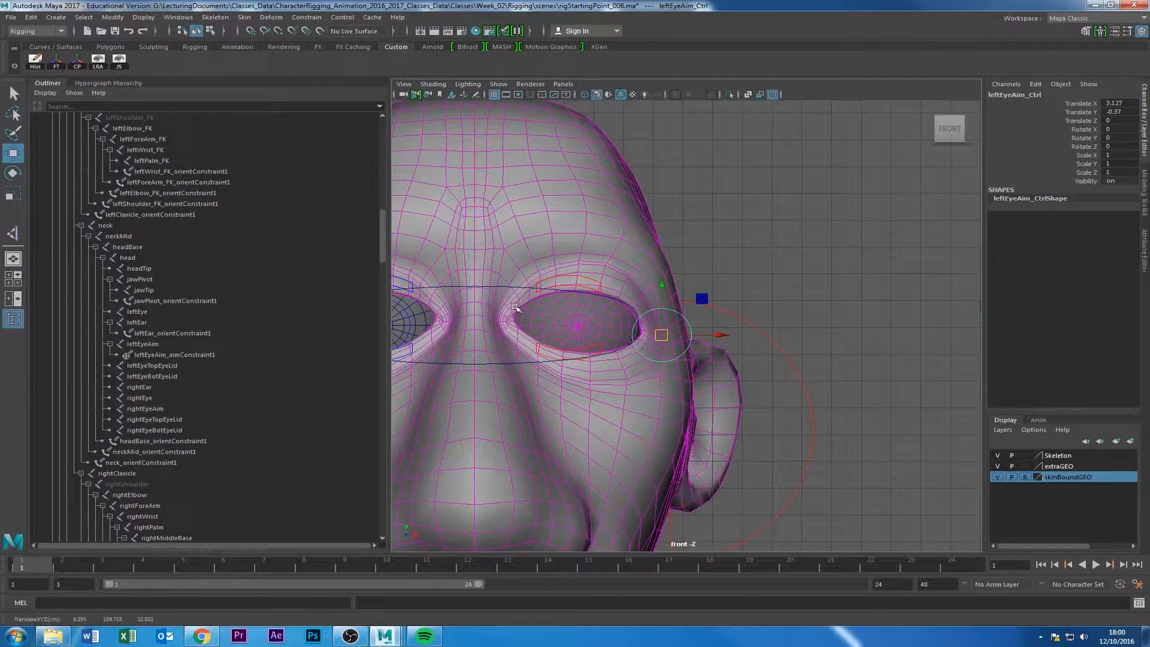
left_click_drag(670, 337, 657, 315)
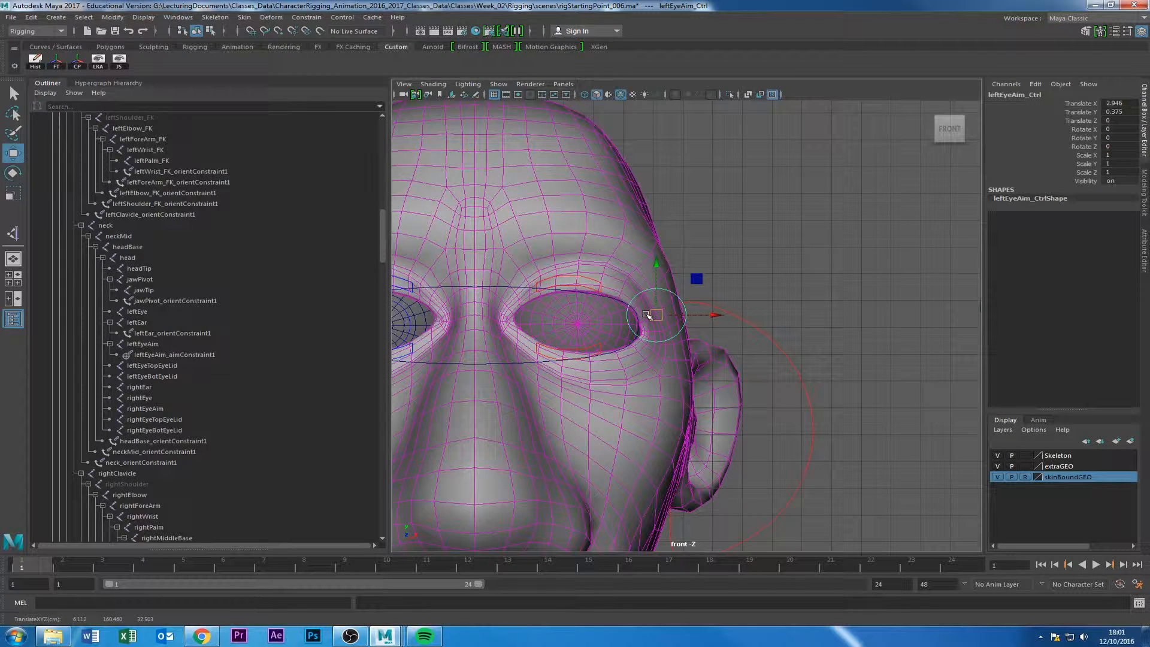
key("ctrl+z")
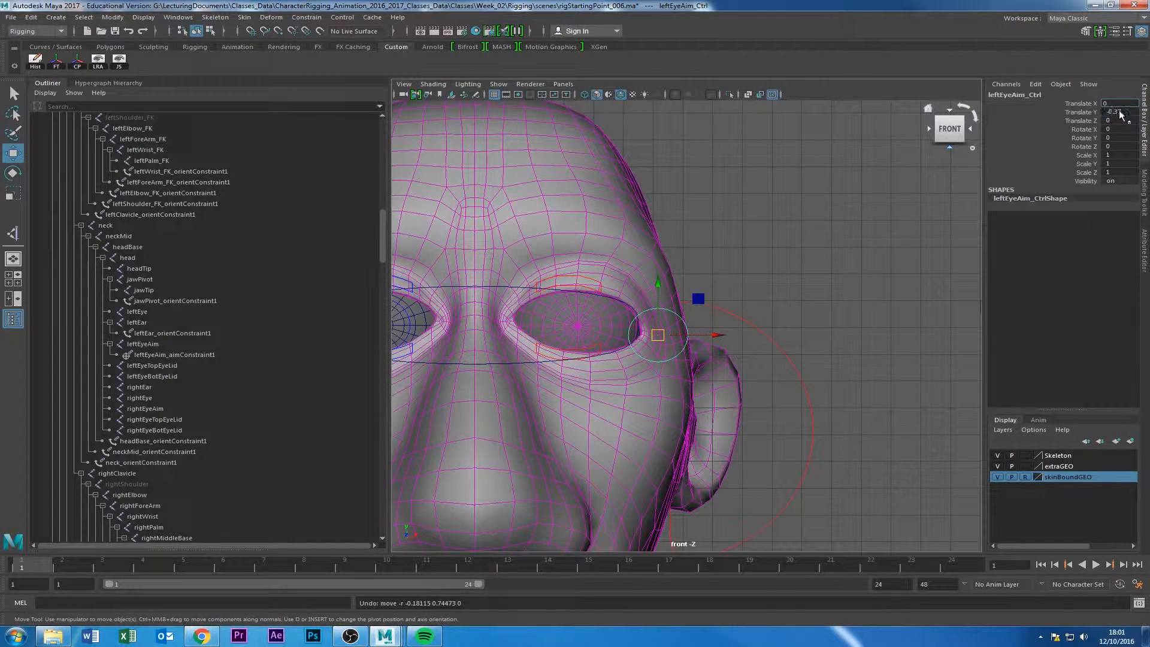
type("0")
key("Return")
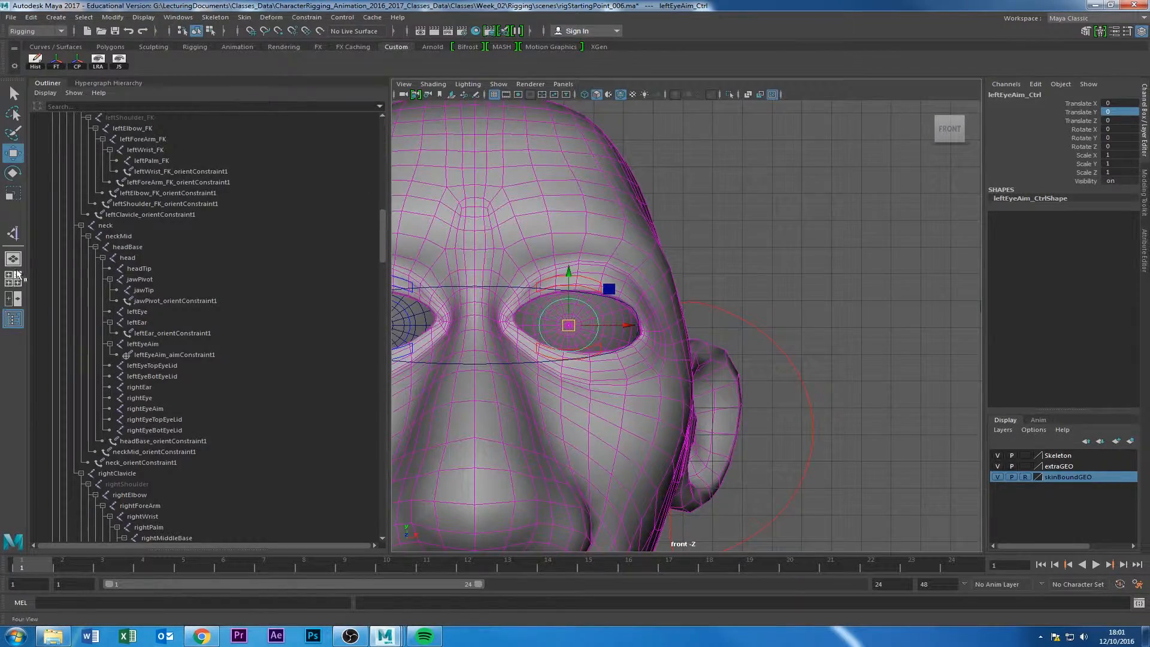
Return to the perspective view and examine left_topEyeLid_Ctrl and left_botEyeLid_Ctrl around the left eye.
left_click(14, 258)
left_click_drag(756, 324, 598, 375, "alt")
left_click(628, 380)
right_click_drag(599, 375, 779, 341, "alt")
middle_click_drag(863, 327, 725, 324, "alt")
right_click_drag(725, 323, 837, 311, "alt")
left_click_drag(836, 311, 722, 295, "alt")
left_click(643, 277)
left_click(645, 275)
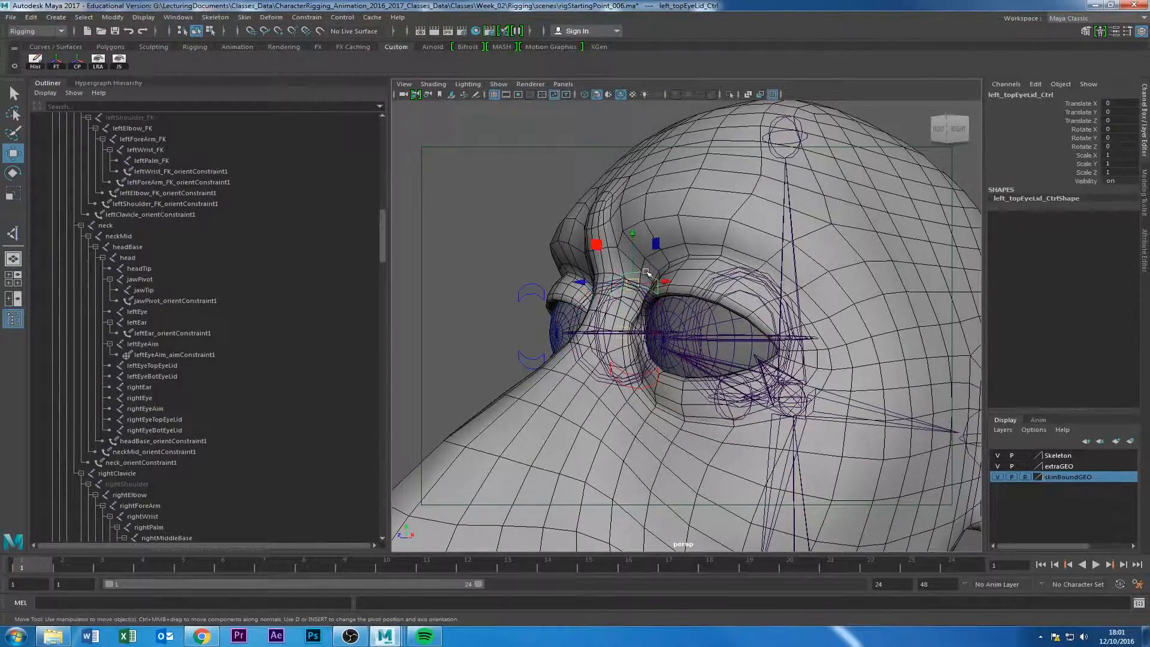
left_click(648, 373)
left_click(647, 372)
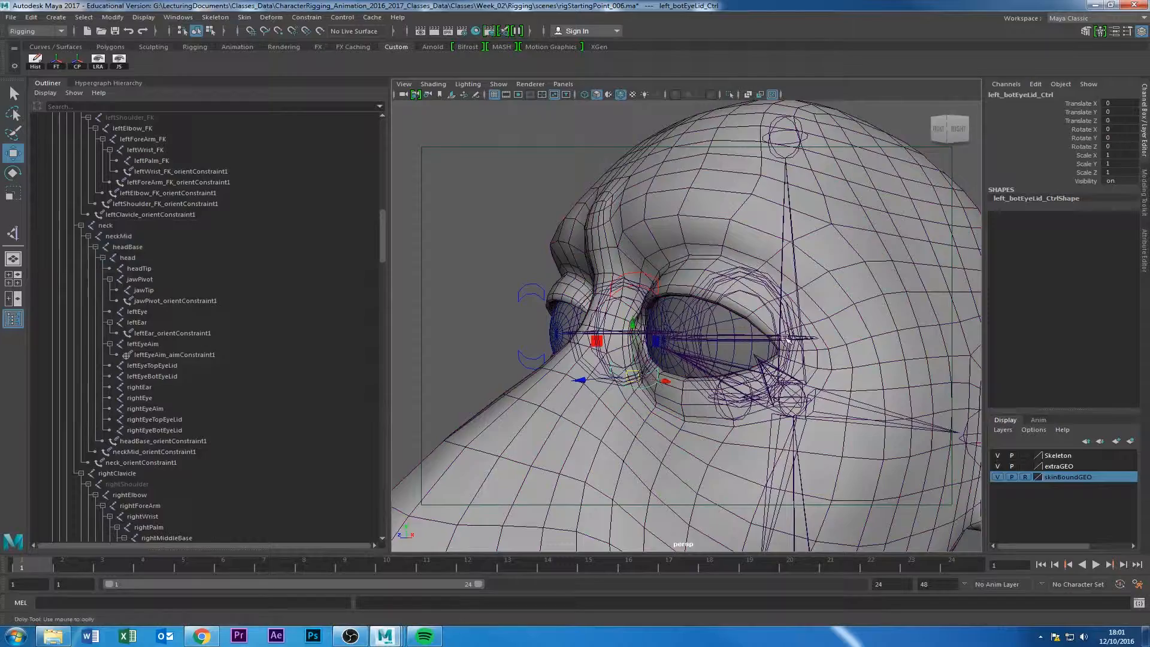
left_click_drag(647, 372, 539, 372, "alt")
scroll(403, 390, "down", 5)
left_click_drag(403, 391, 593, 323, "alt")
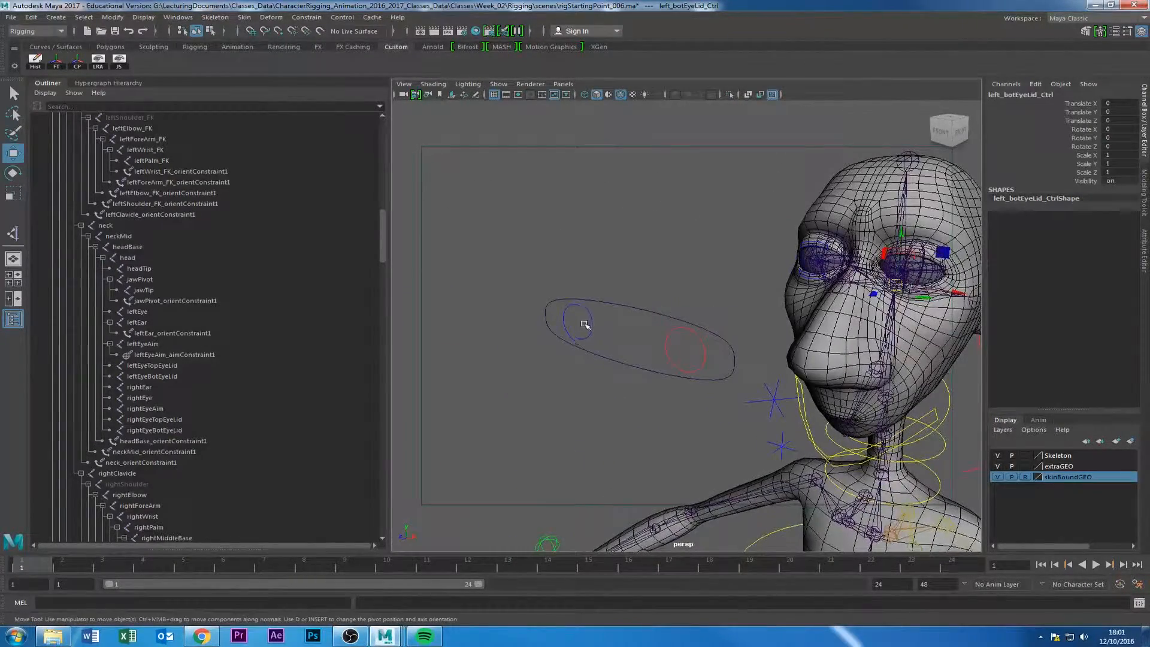
Group rightEyeProxyGEO by itself inside grp_eyesProxyGEO and center the new group's pivot on the right eye.
left_click(586, 325)
scroll(770, 301, "up", 5)
left_click(636, 307)
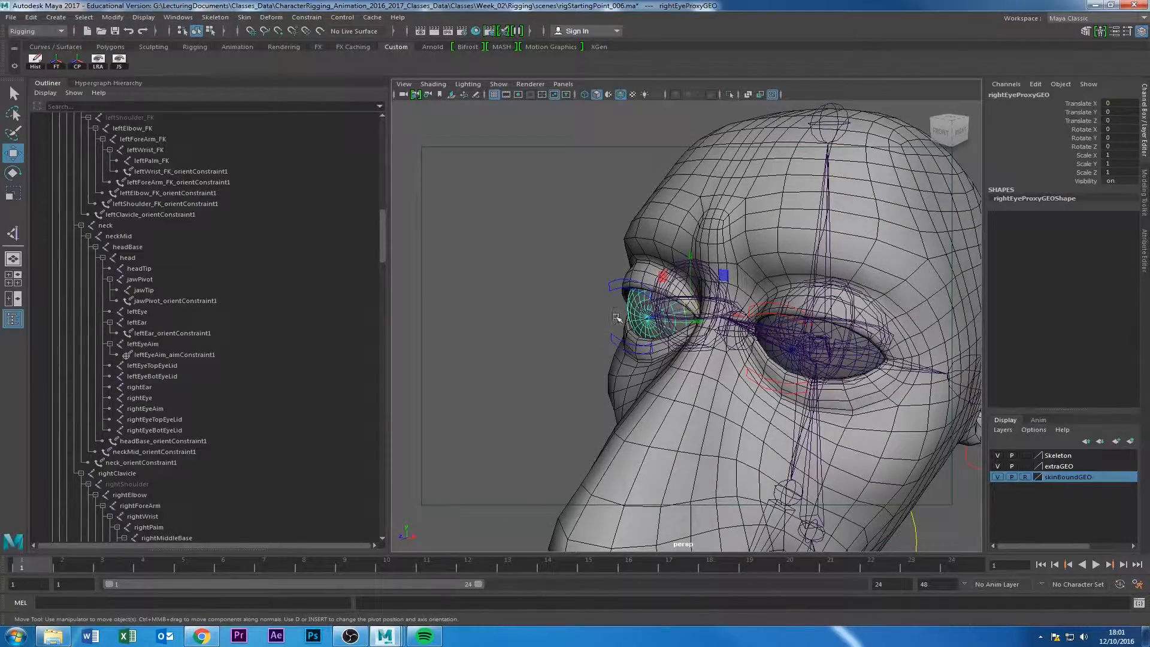
key("f")
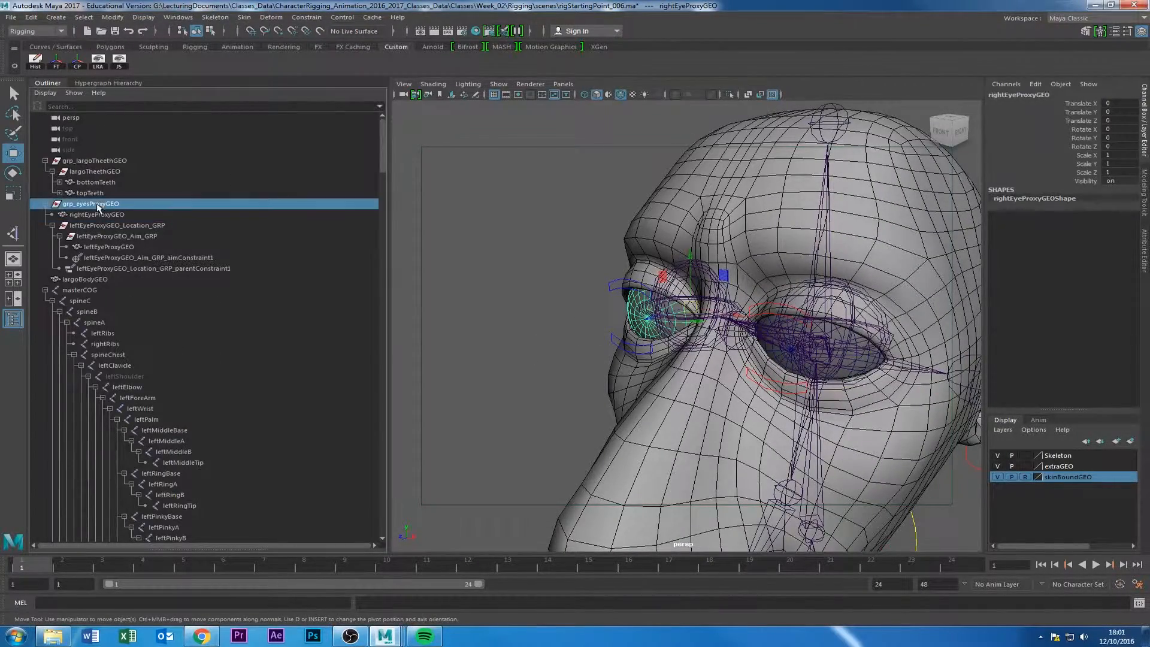
left_click_drag(689, 336, 593, 338, "alt")
left_click(122, 226)
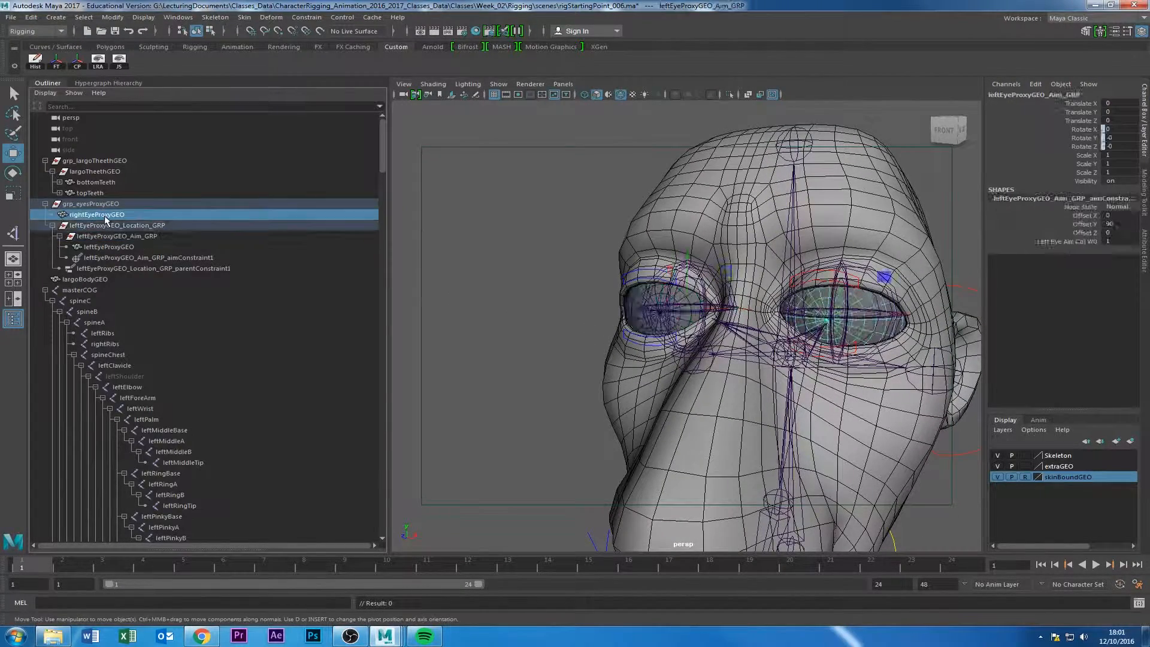
left_click(106, 217)
key("ctrl+g")
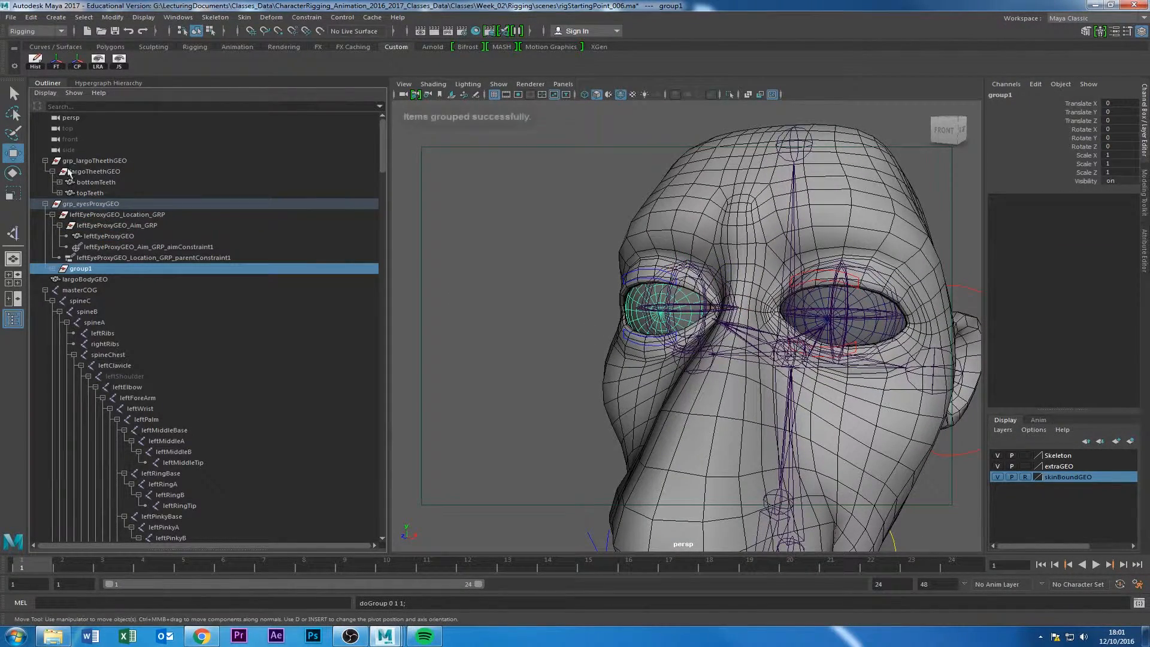
left_click(77, 65)
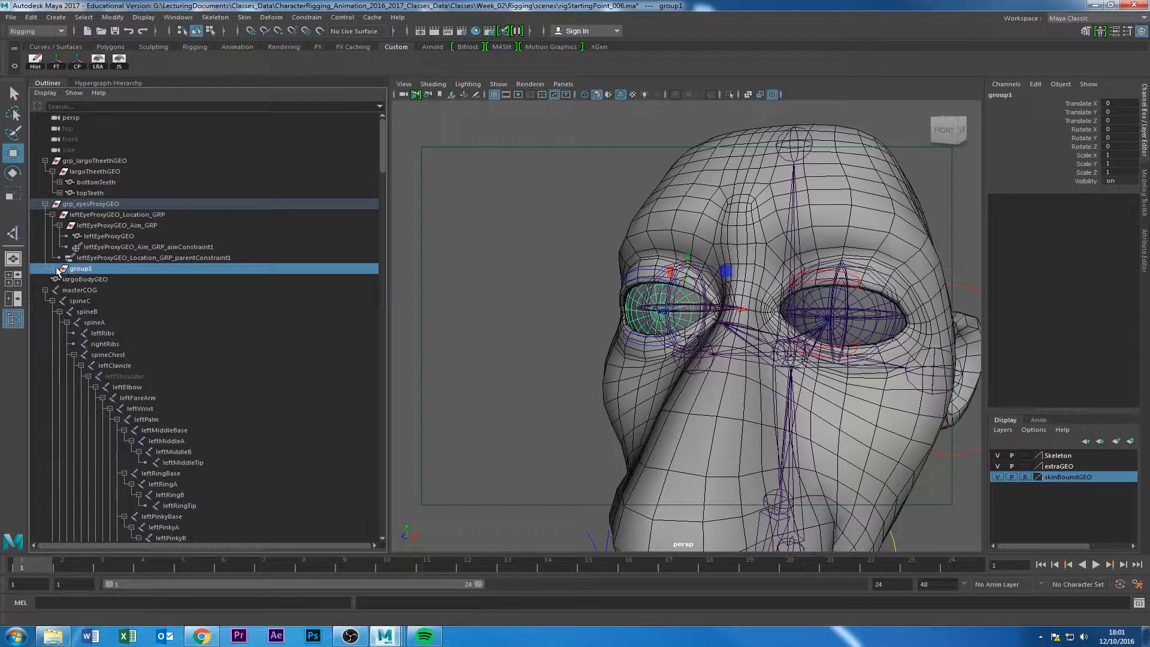
Rename the group holding rightEyeProxyGEO as rightEyeProxyGEO_Aim_GRP.
left_click(53, 269)
double_click(103, 280)
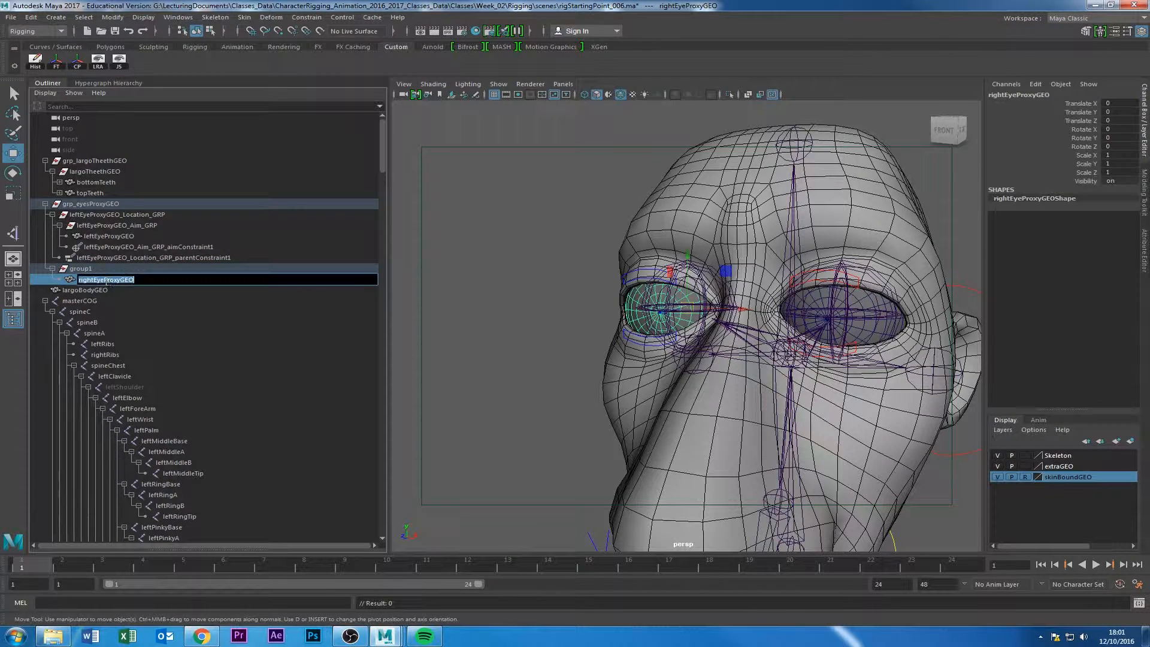
double_click(96, 269)
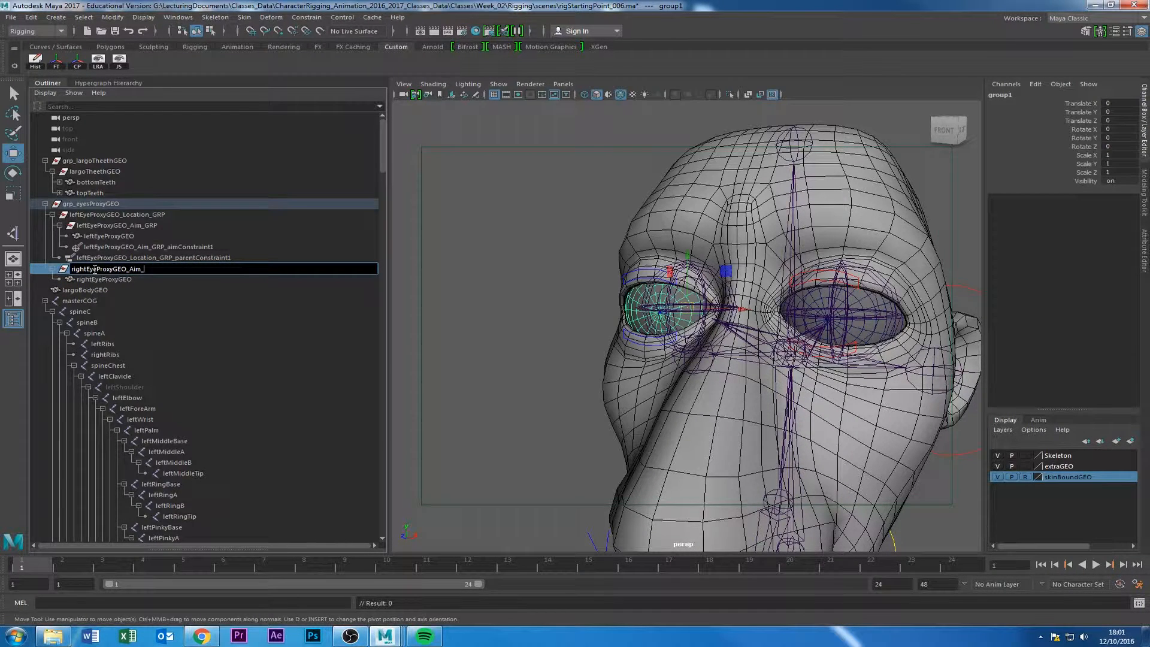
type("rightEyeProxyGEO_Aim_GRP")
key("Return")
Place rightEyeProxyGEO_Aim_GRP inside a new parent group.
left_click(85, 280)
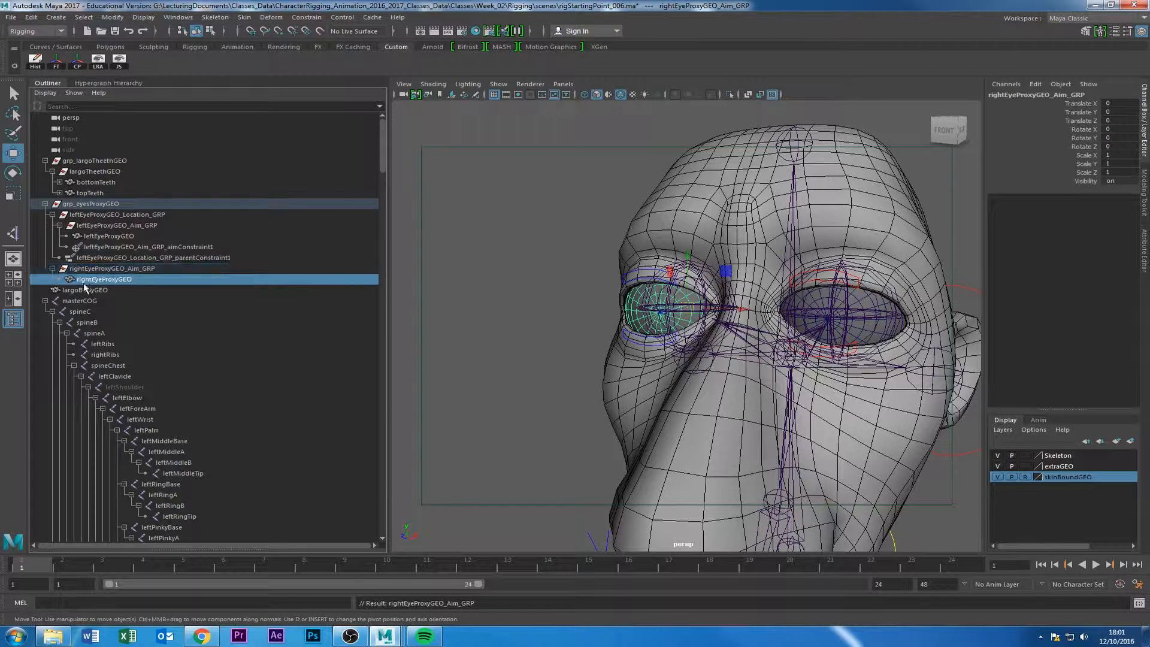
left_click(99, 267)
key("ctrl+g")
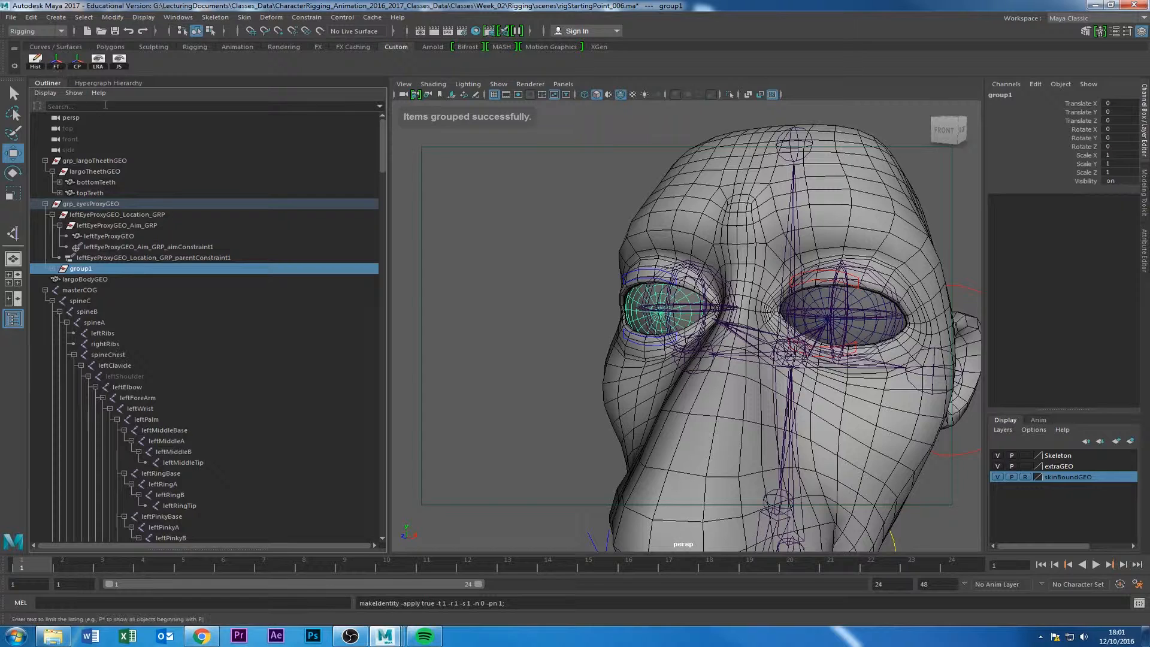
Center the new parent group's pivot on the right eye and rename the group as rightEyeProxyGEO_Location_GRP.
left_click(77, 62)
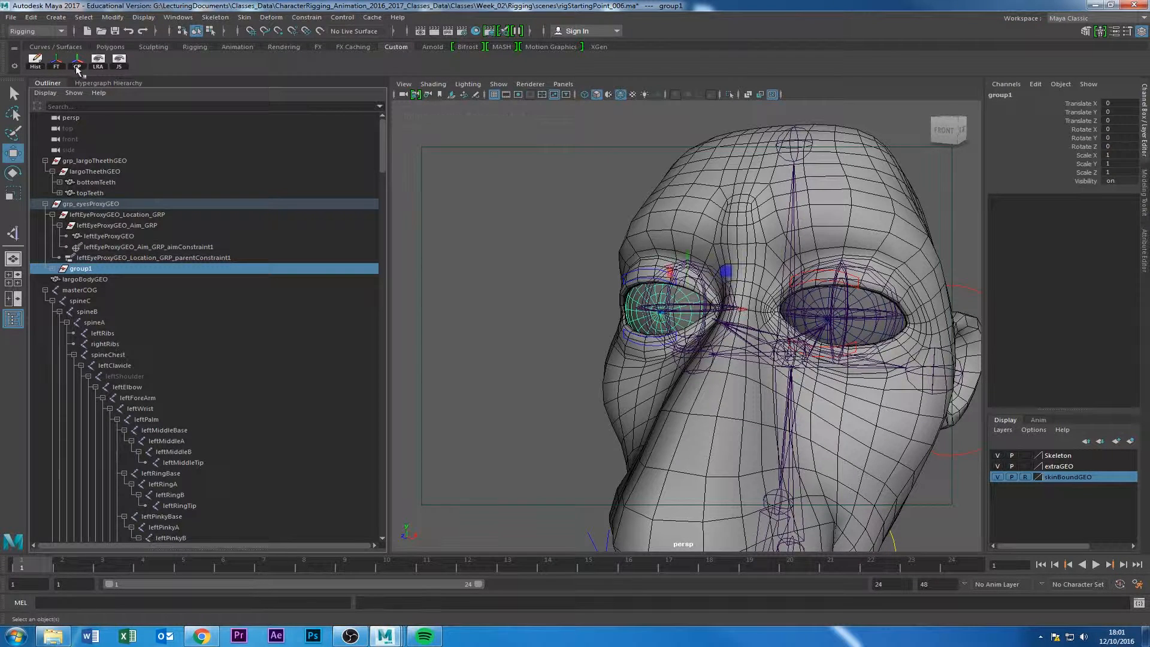
left_click(53, 268)
left_click(110, 280)
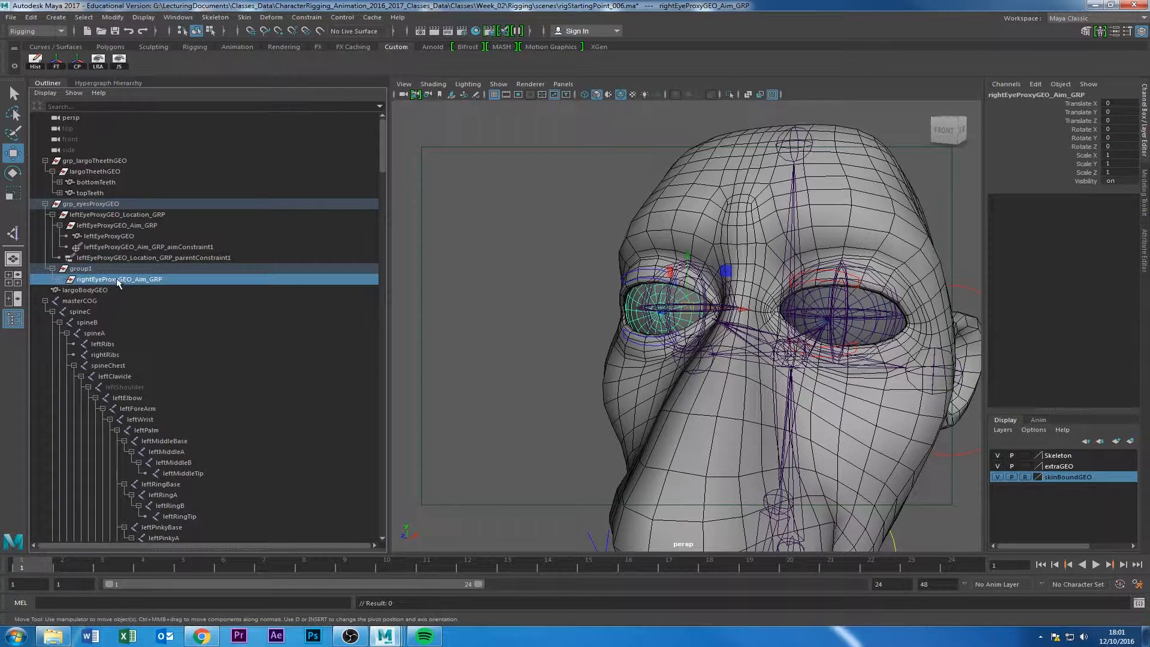
double_click(90, 269)
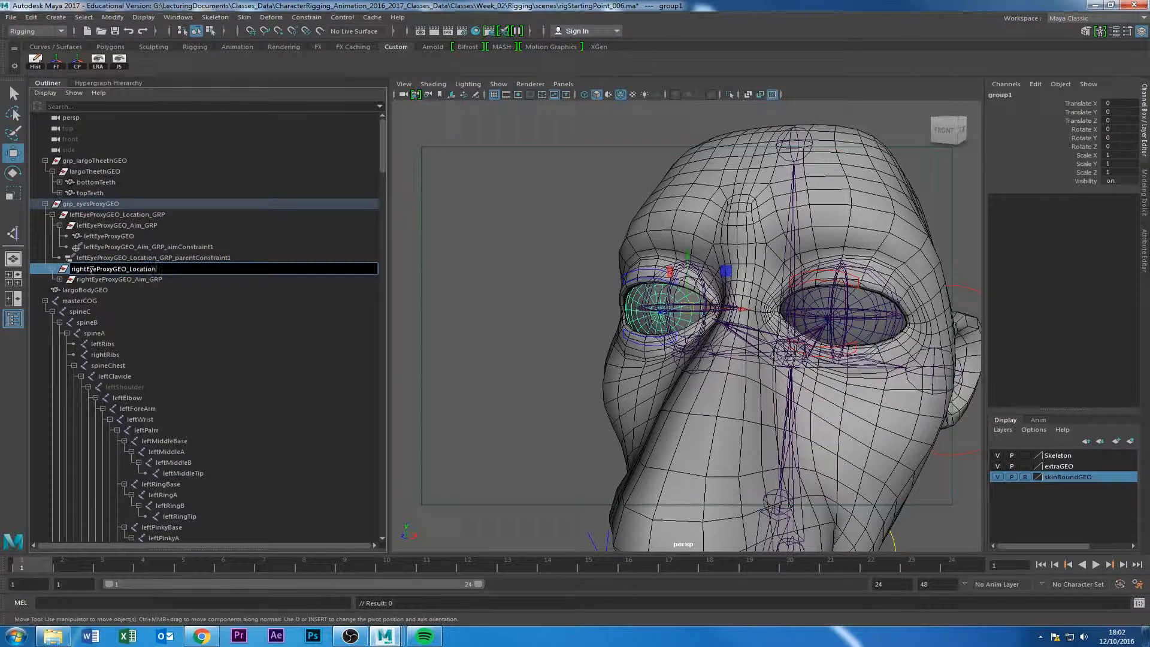
type("rightEyeProxyGEO_Location_GRP")
key("Return")
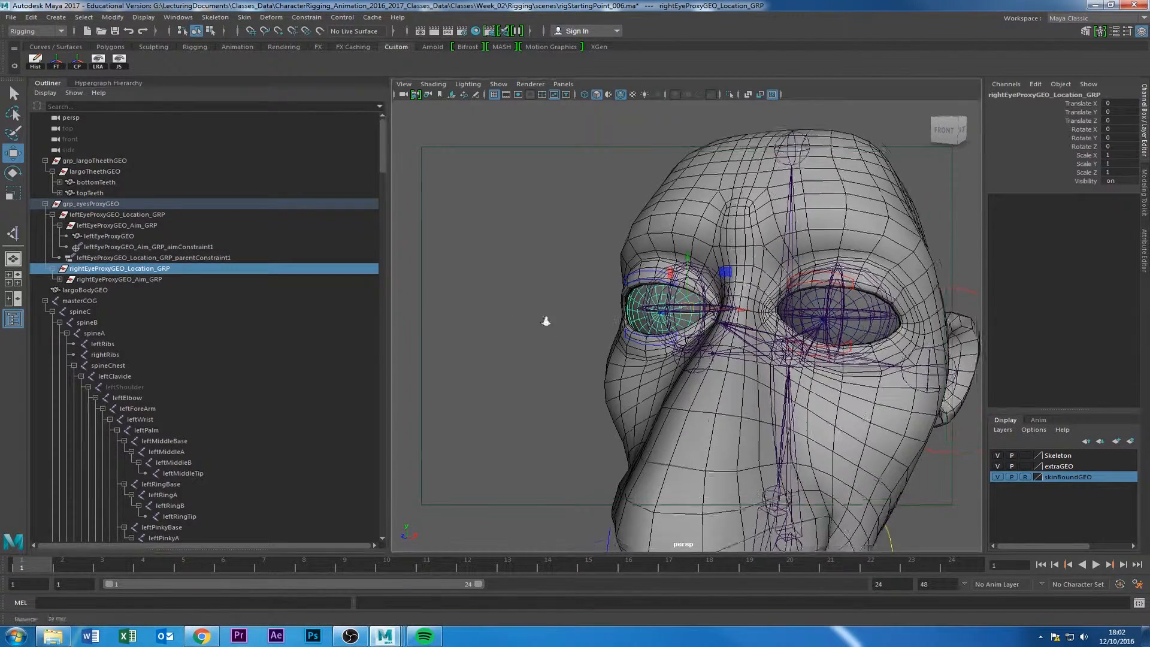
Aim-constrain rightEyeProxyGEO_Aim_GRP to rightEyeAim_Ctrl.
left_click_drag(544, 321, 340, 322, "alt")
left_click(59, 280)
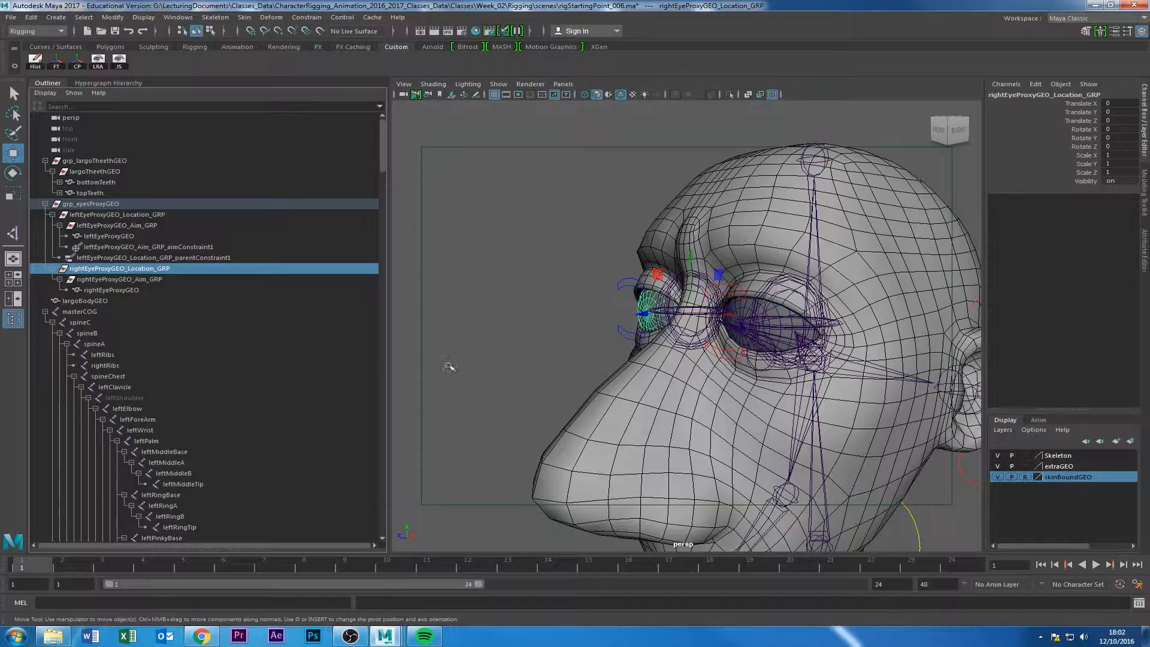
left_click_drag(449, 367, 504, 311, "alt")
scroll(659, 312, "up", 6)
scroll(686, 300, "down", 3)
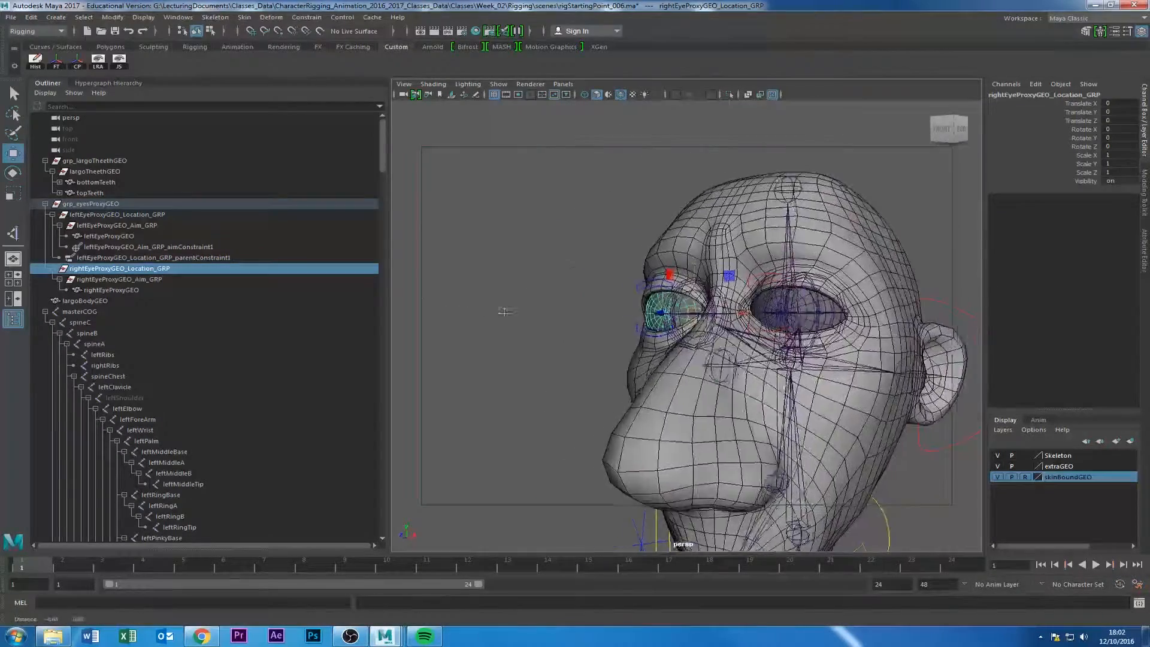
scroll(504, 311, "down", 5)
left_click(547, 301)
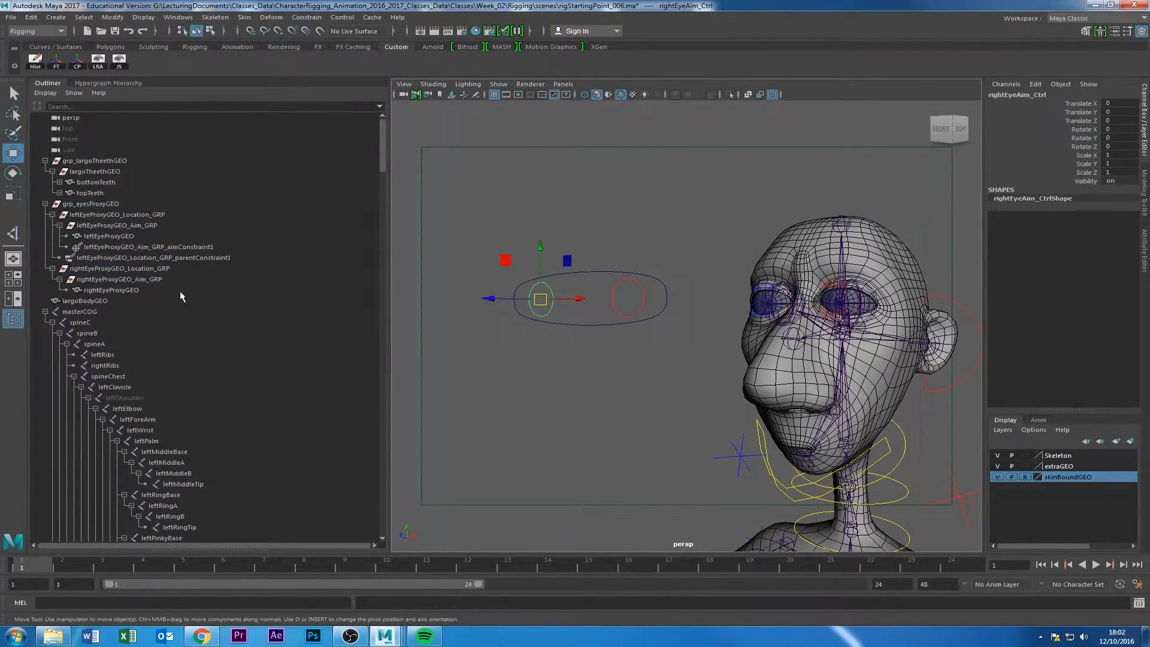
left_click(141, 280)
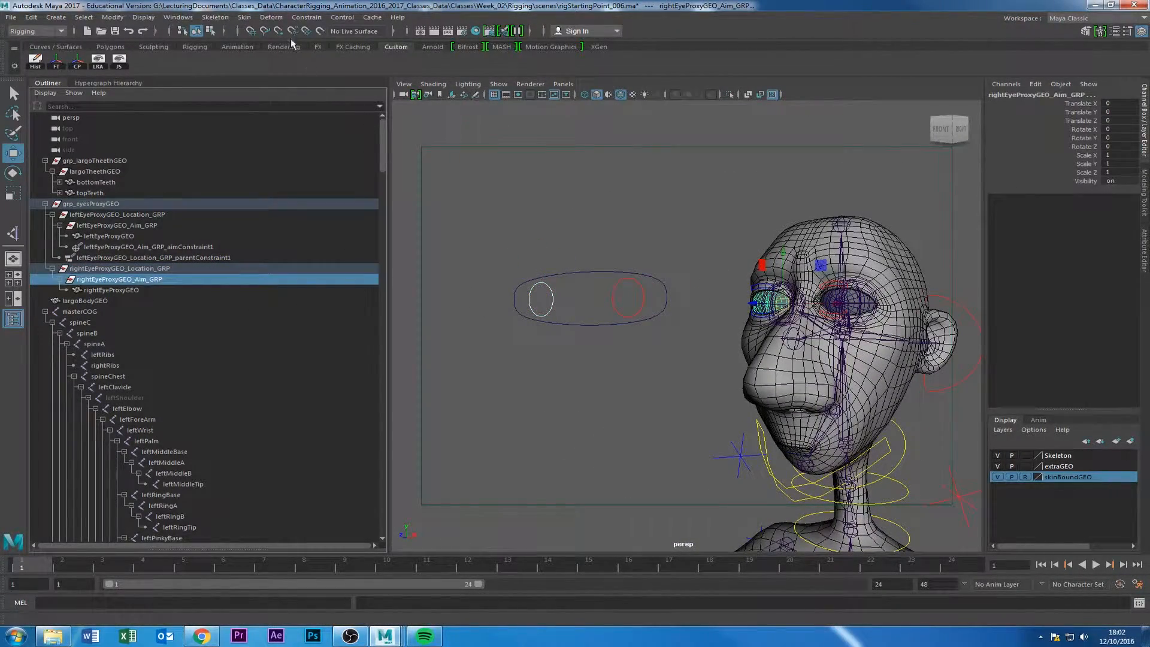
left_click(271, 17)
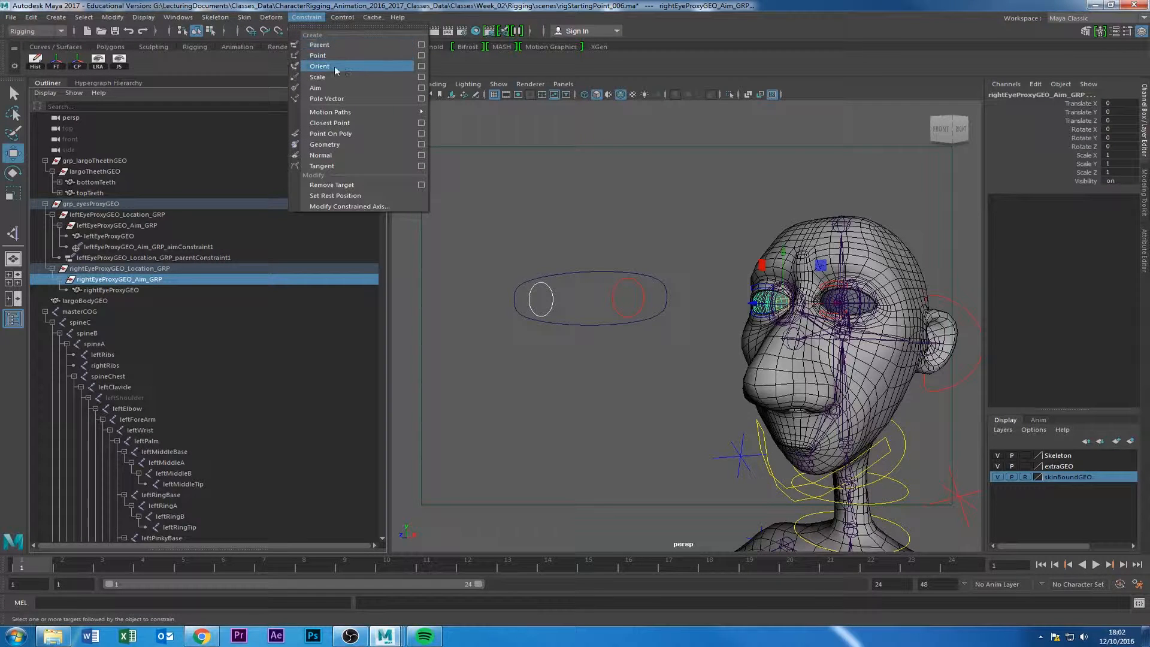
left_click(365, 88)
mouse_move(559, 276)
left_mouse_down("alt")
mouse_move(583, 278)
mouse_move(557, 282)
left_mouse_up("alt")
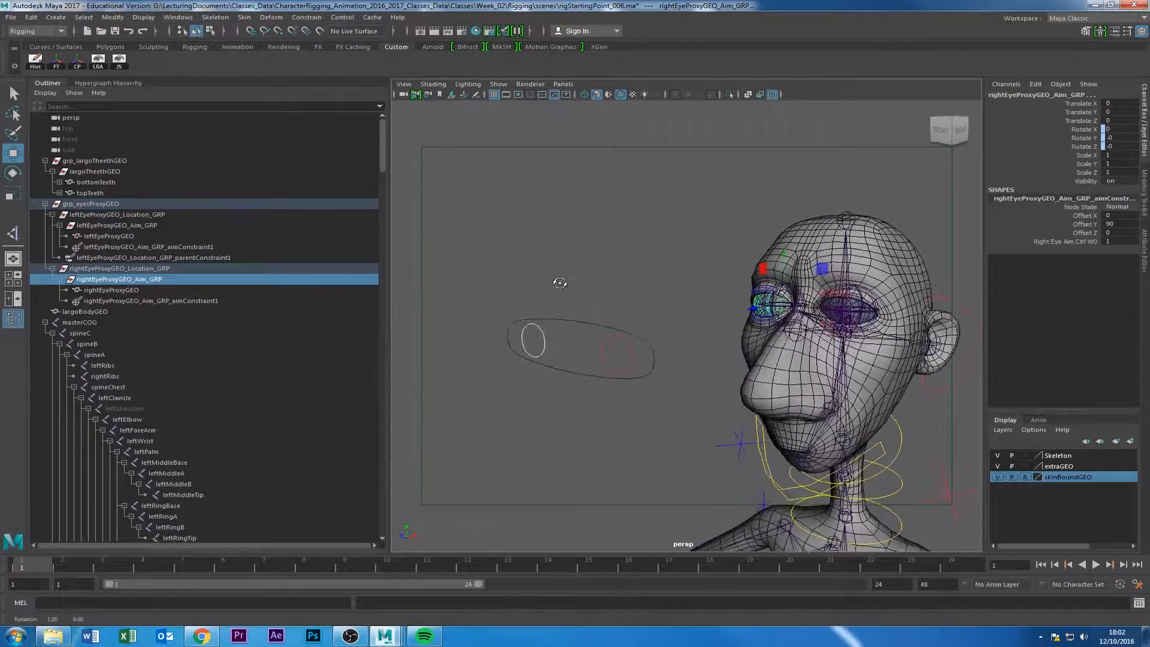
Parent-constrain rightEyeProxyGEO_Location_GRP to the rightEye joint.
left_click(535, 302)
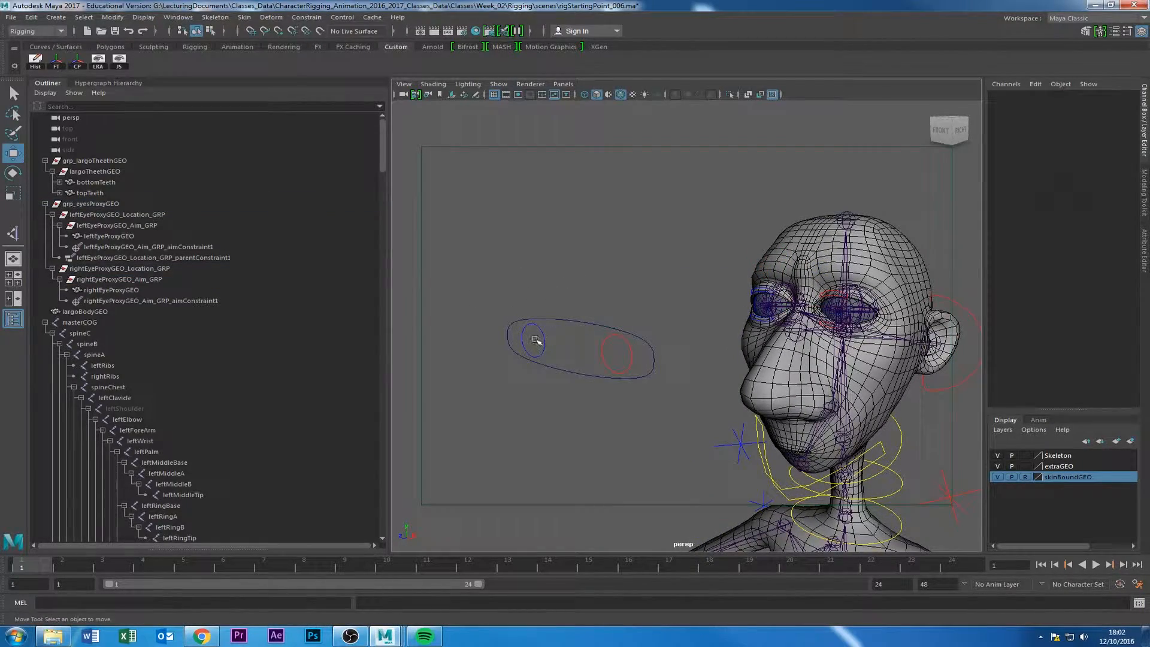
right_click_drag(668, 290, 898, 264, "alt")
middle_click_drag(899, 263, 816, 289, "alt")
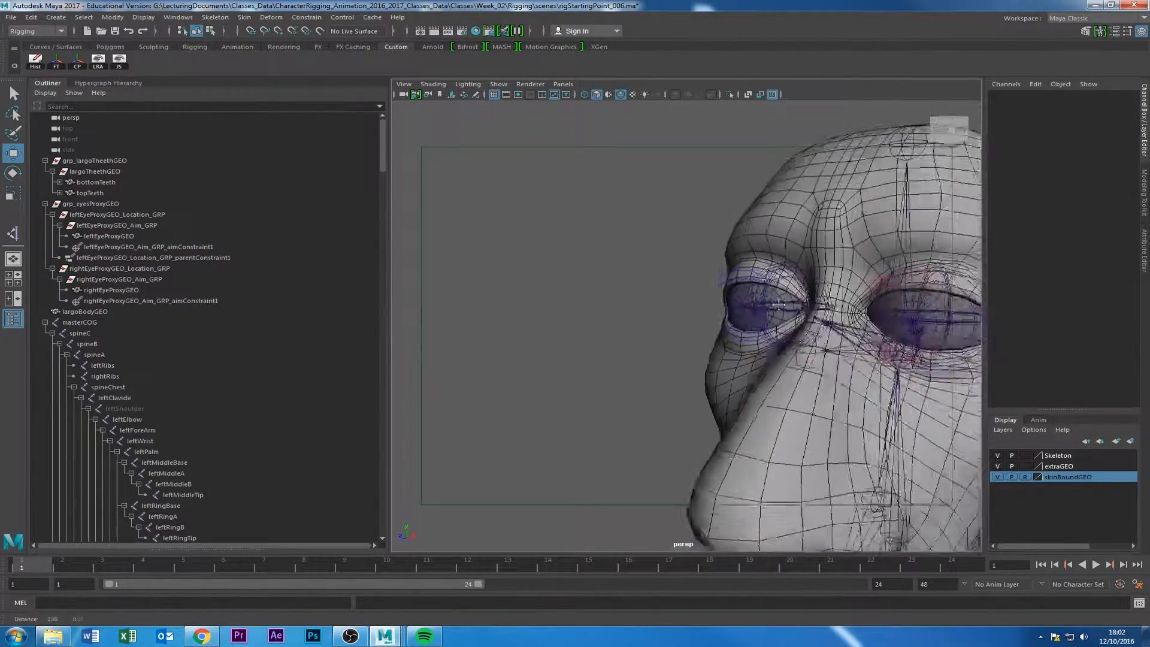
left_click_drag(816, 286, 787, 277, "alt")
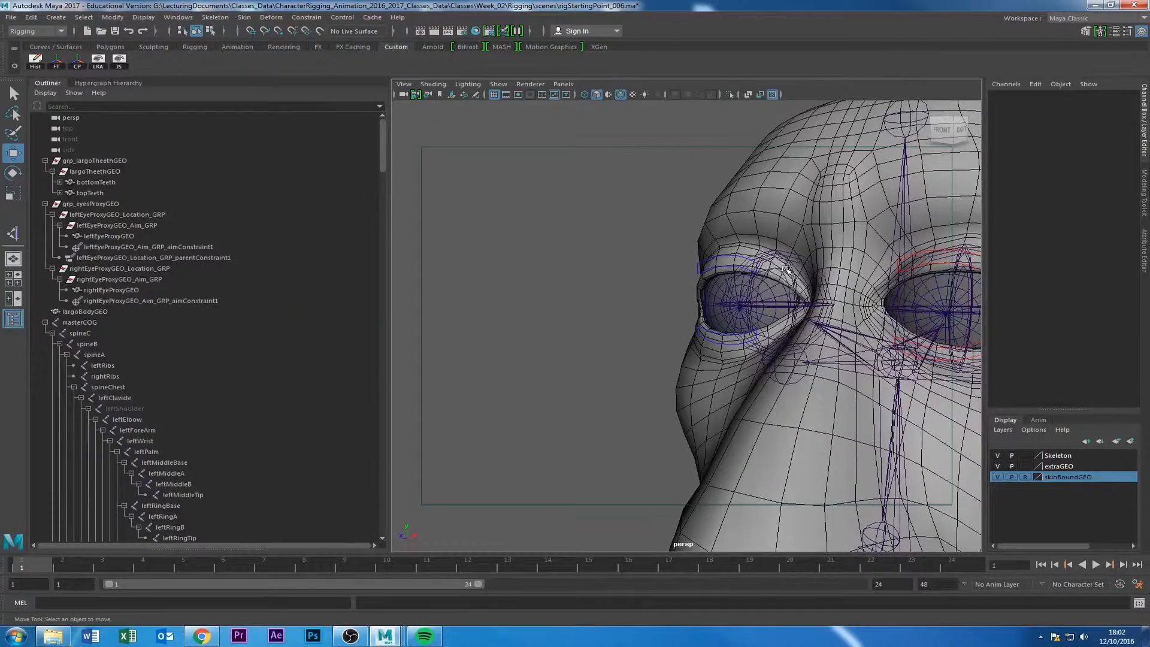
left_click(787, 271)
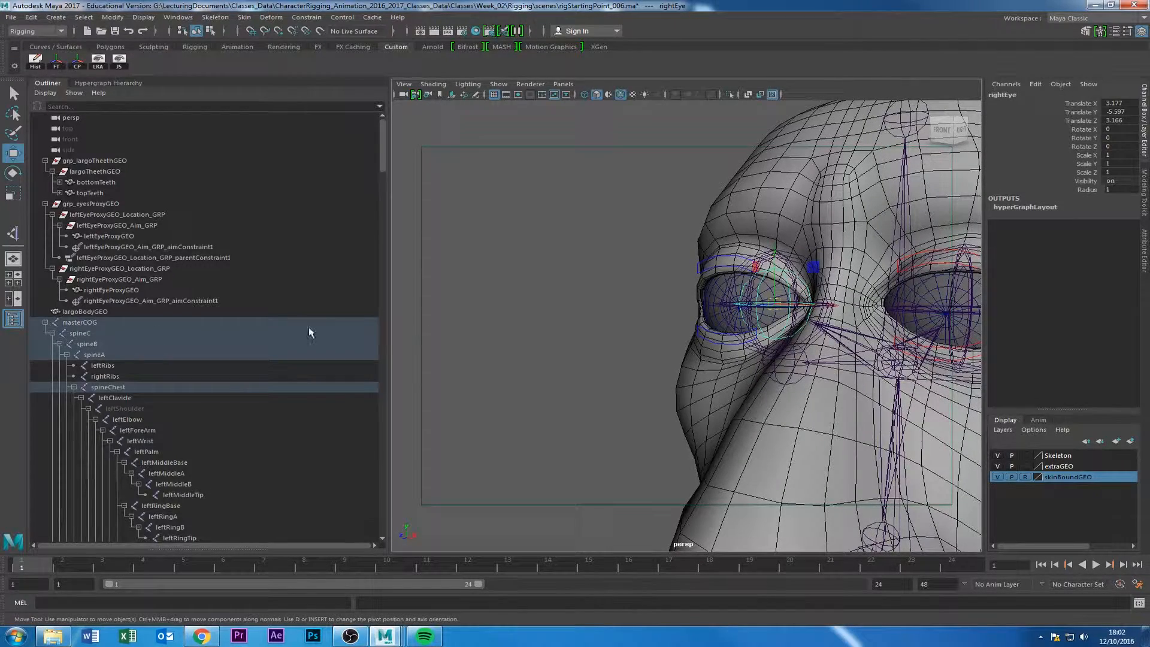
left_click(114, 270)
left_click(307, 16)
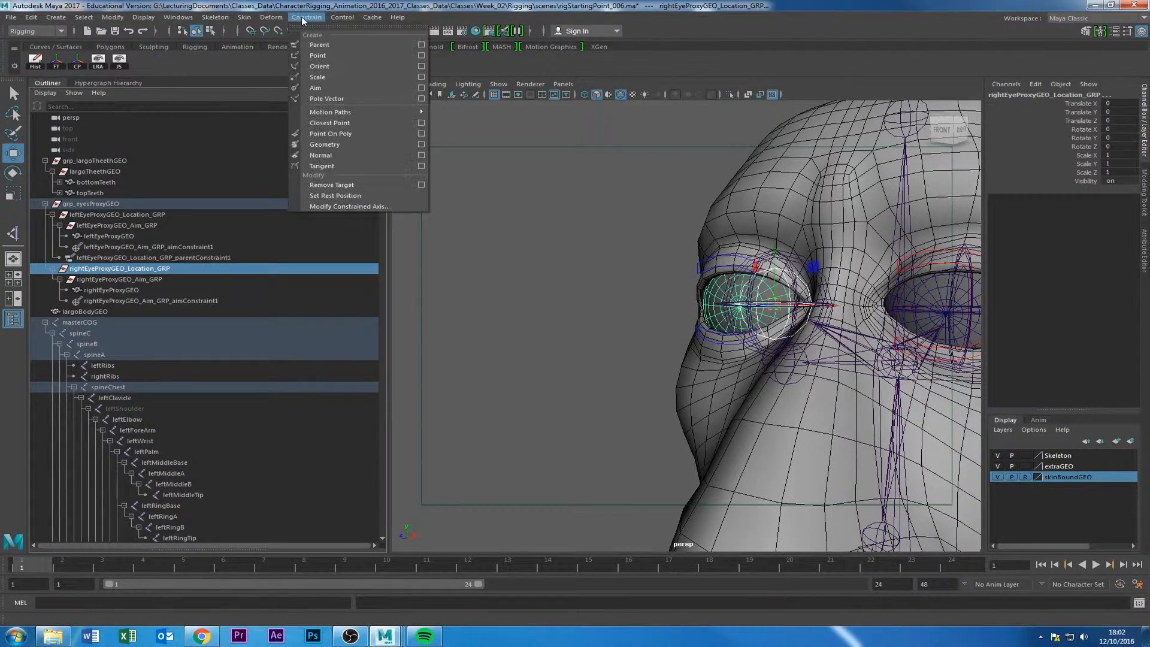
left_click(315, 42)
Aim-constrain the rightEyeAim joint to rightEyeAim_Ctrl with Maintain offset on and all constraint axes.
left_click_drag(635, 252, 540, 306, "alt")
left_click(567, 246)
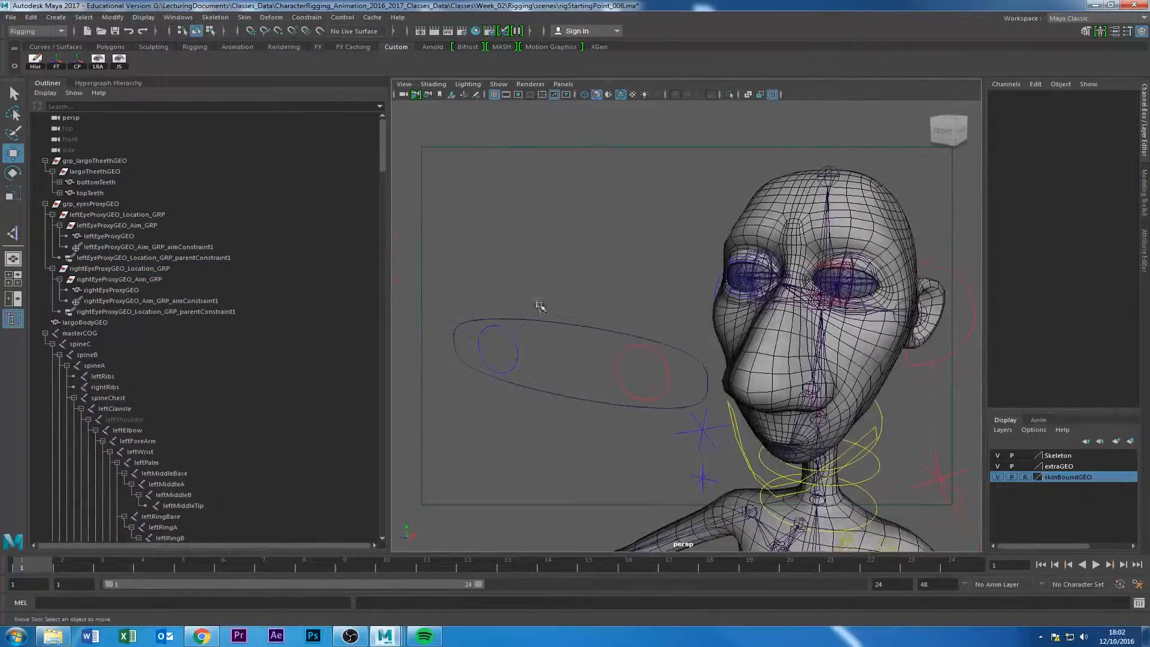
left_click(517, 339)
right_click_drag(516, 340, 607, 275, "alt")
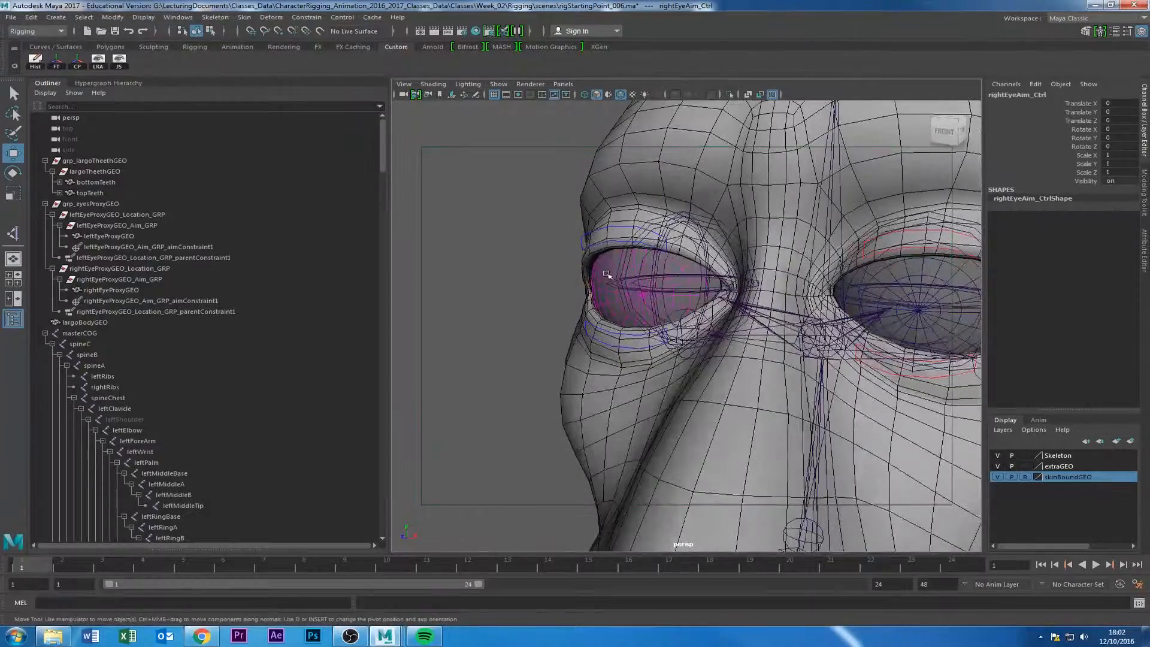
left_click(684, 224)
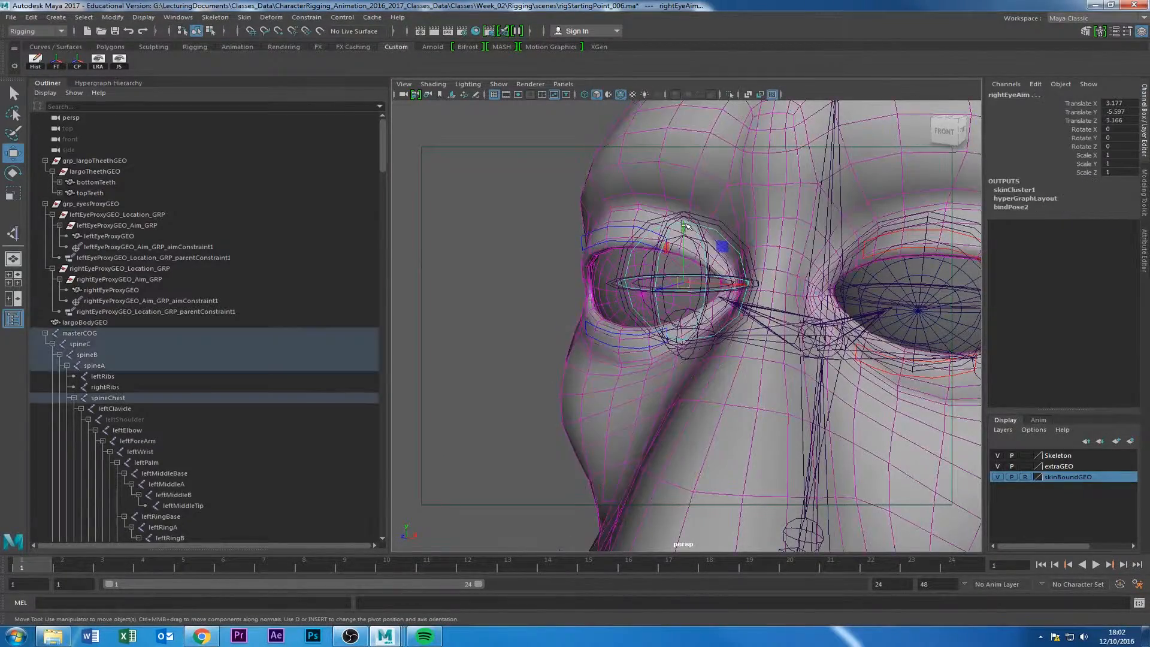
scroll(156, 395, "down", 10)
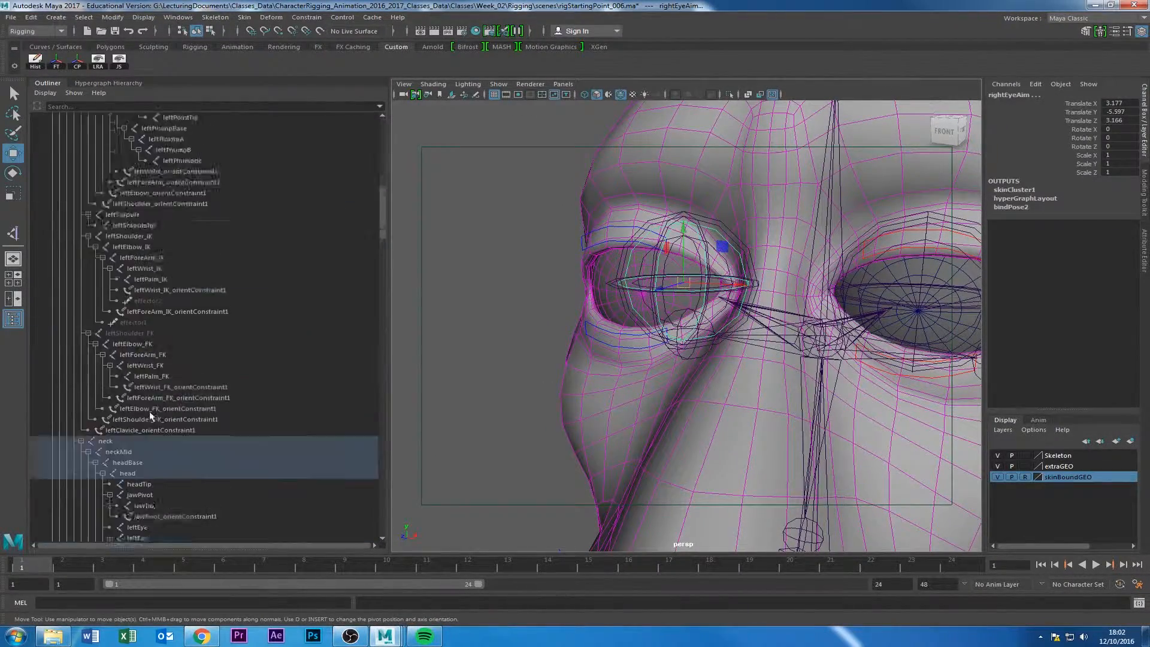
scroll(503, 302, "down", 6)
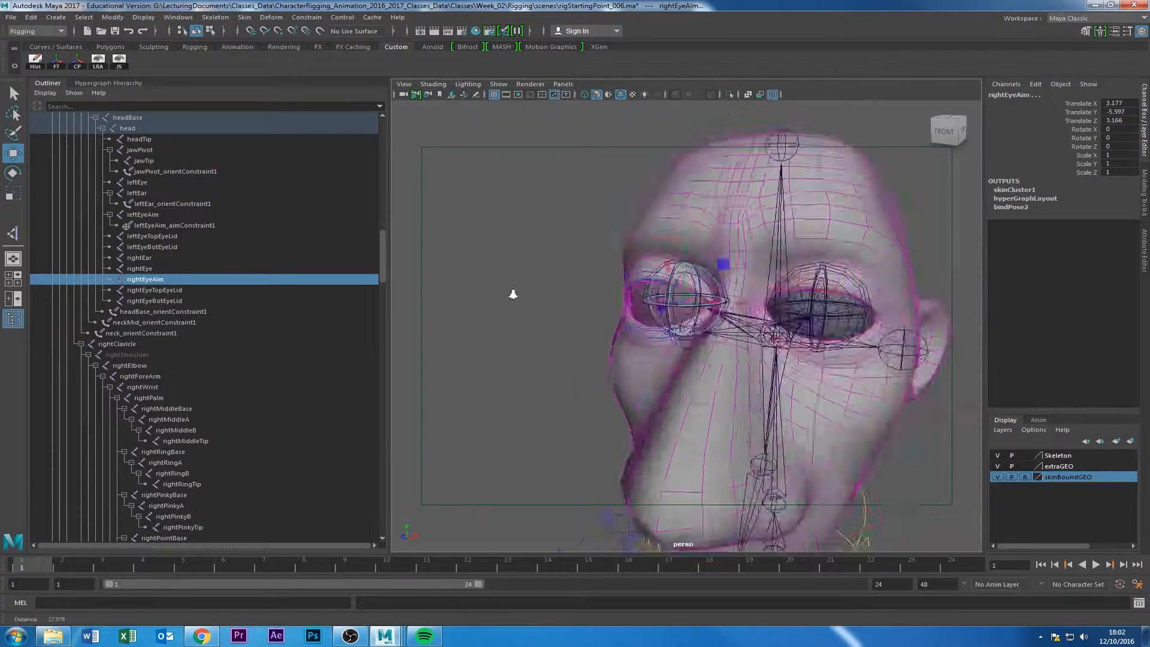
left_click(294, 18)
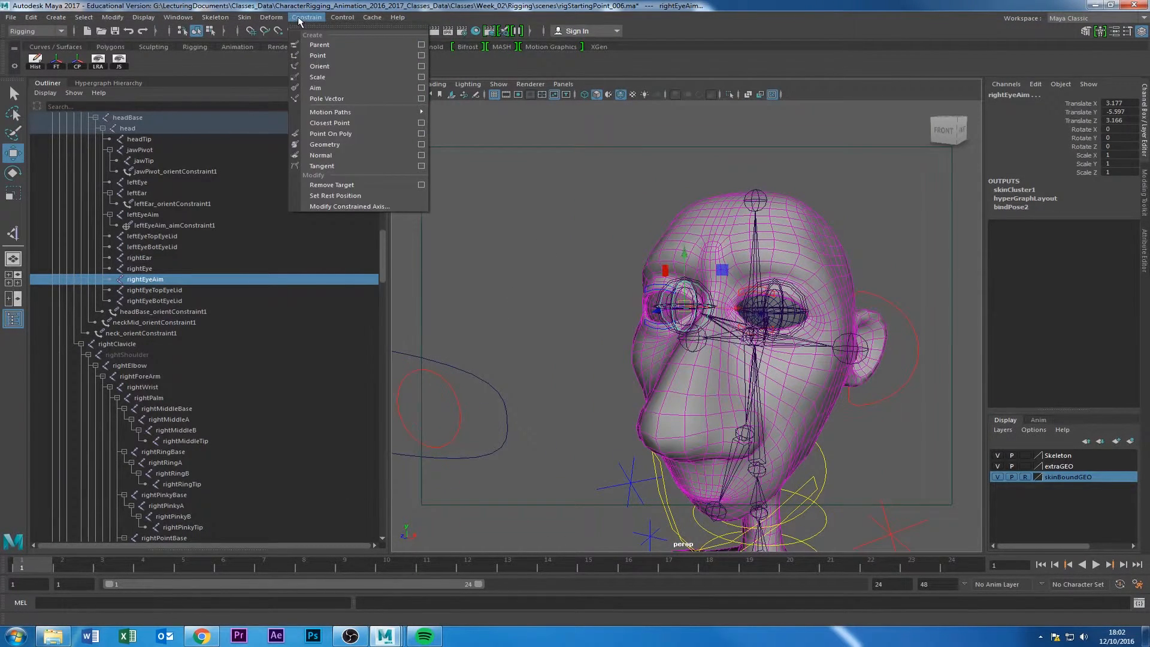
left_click(418, 89)
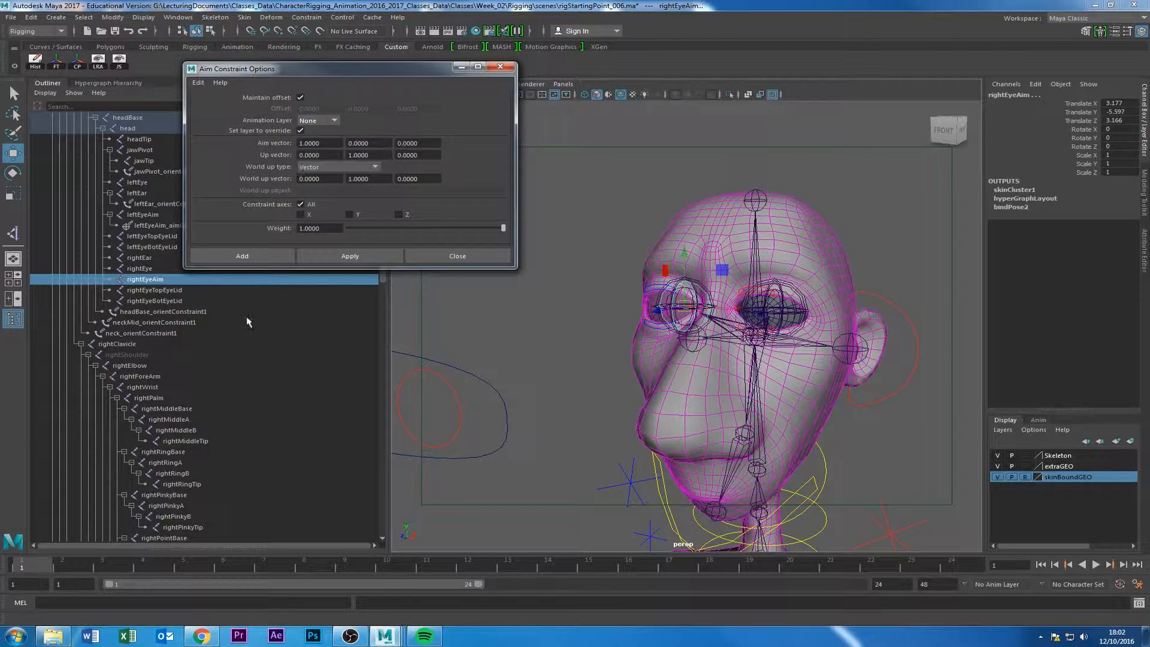
left_click(361, 256)
left_click(446, 255)
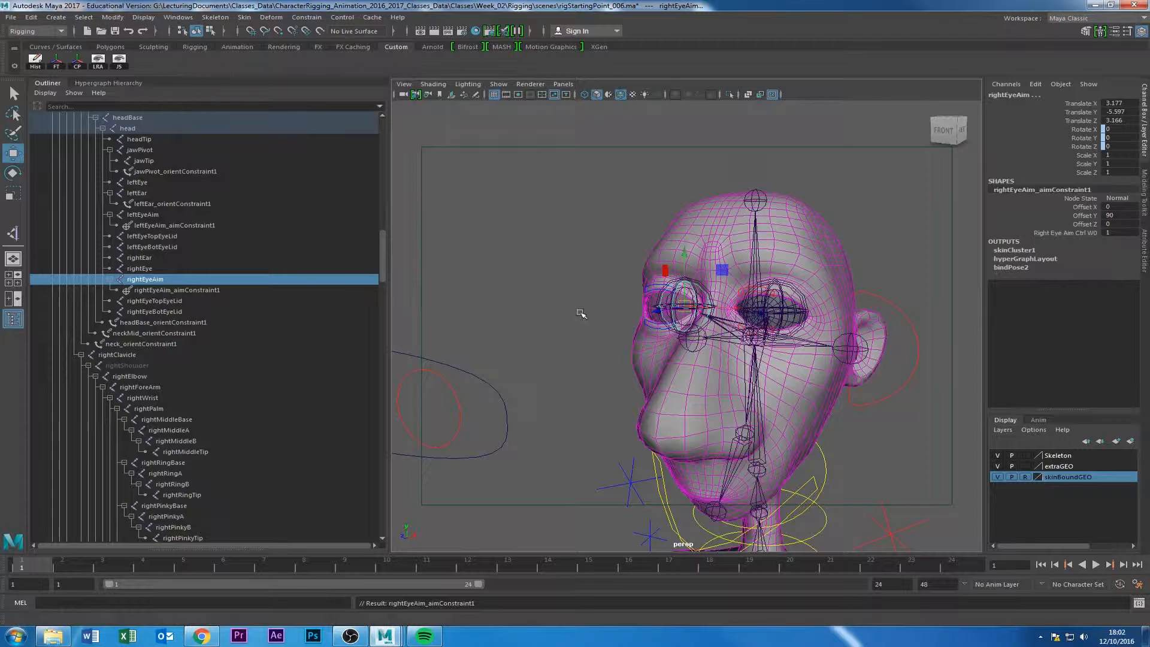
Test the right eye's aim by moving rightEyeAim_Ctrl, and undo the move.
left_click_drag(581, 313, 496, 331, "alt")
left_click(495, 332)
mouse_move(463, 229)
left_mouse_down()
mouse_move(584, 321)
mouse_move(578, 112)
mouse_move(496, 214)
mouse_move(503, 206)
mouse_move(467, 217)
left_mouse_up()
key("ctrl+z")
left_click(581, 306)
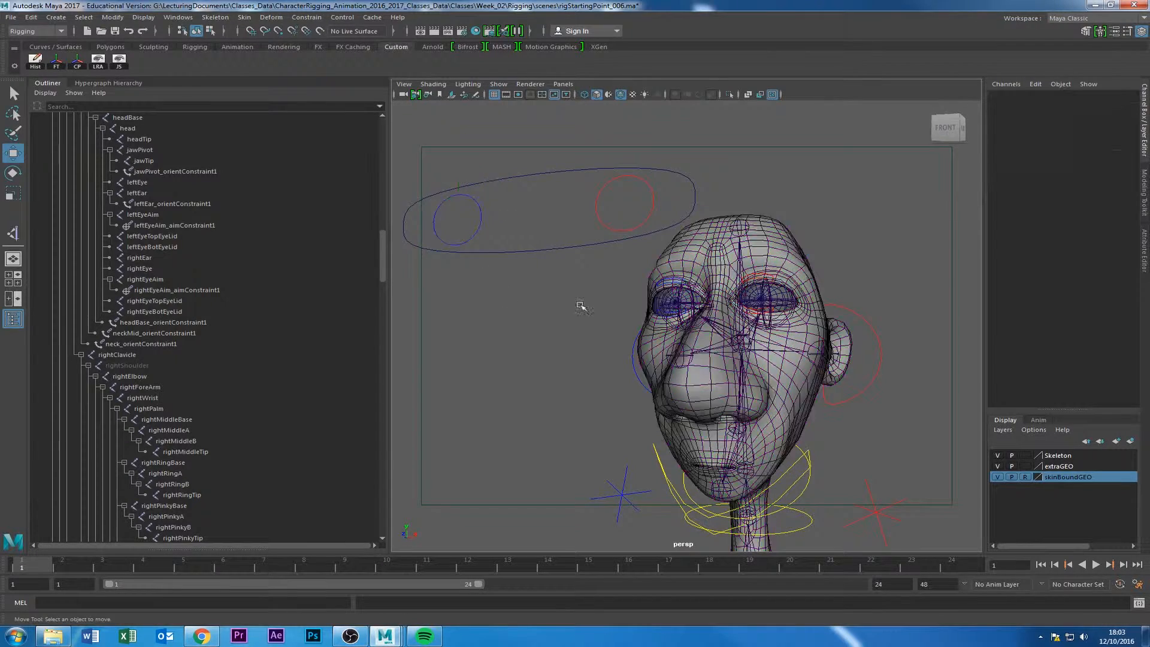
Examine globalEyeAim_Ctrl, leftEyeAim_Ctrl and rightEyeAim_Ctrl in the viewport and locate them in the Outliner.
right_click_drag(581, 306, 511, 306, "alt")
left_click_drag(615, 264, 593, 272, "alt")
left_click(594, 280)
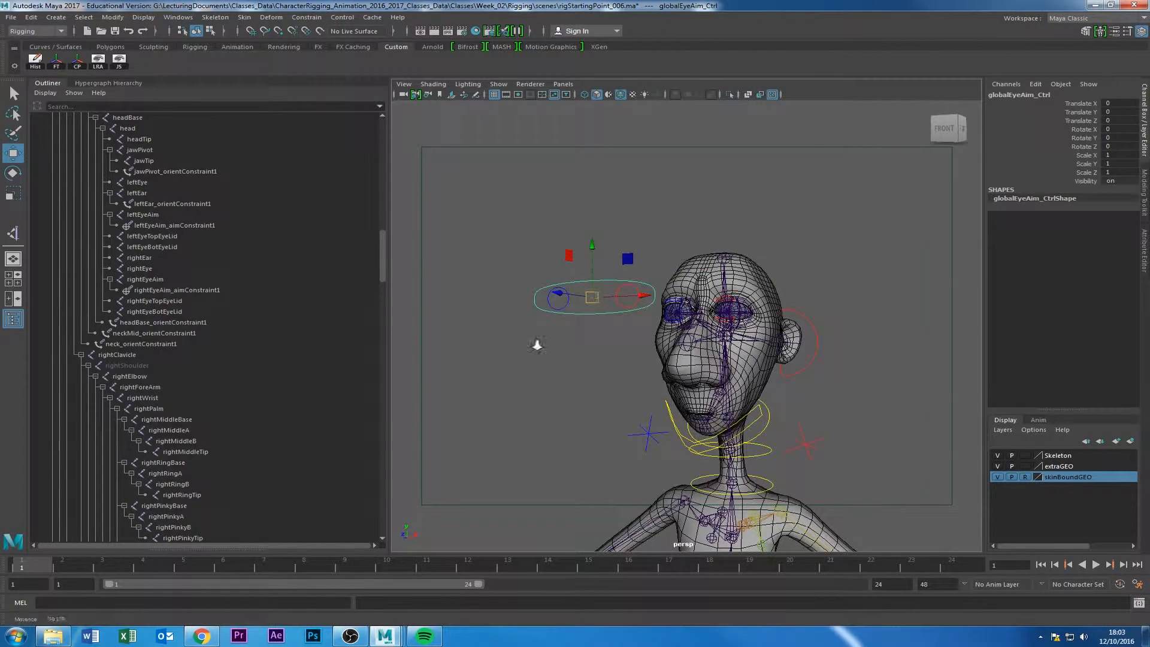
right_click_drag(537, 342, 585, 326, "alt")
left_click_drag(586, 326, 596, 326, "alt")
left_click(504, 311)
left_click(430, 279)
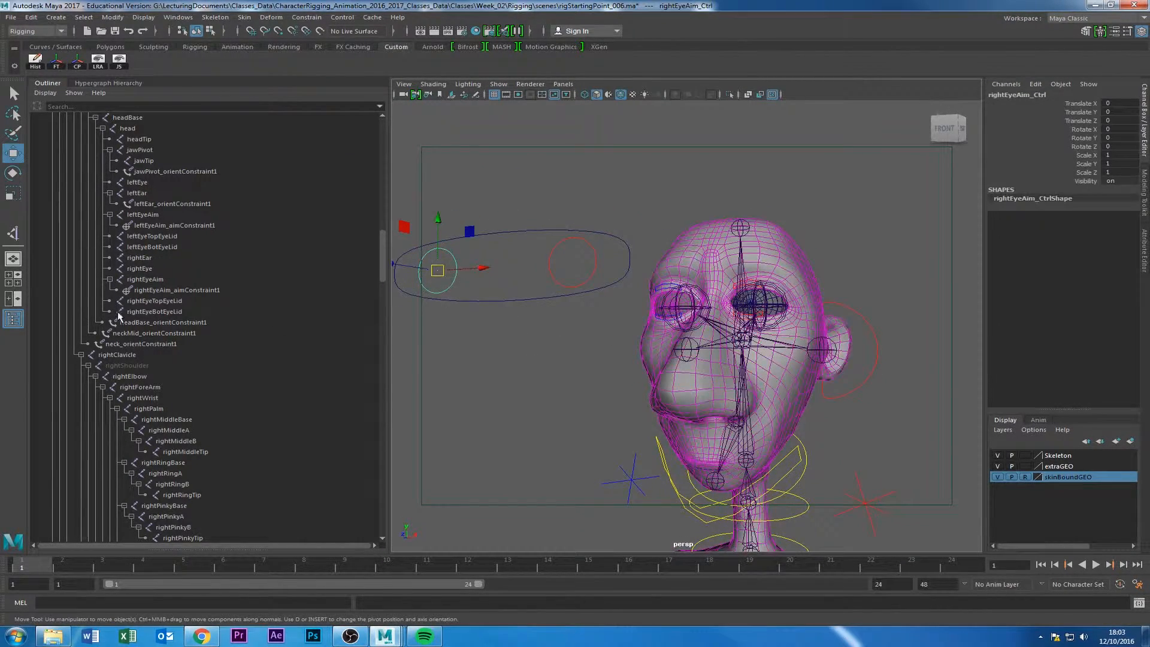
scroll(117, 312, "down", 15)
scroll(122, 338, "down", 6)
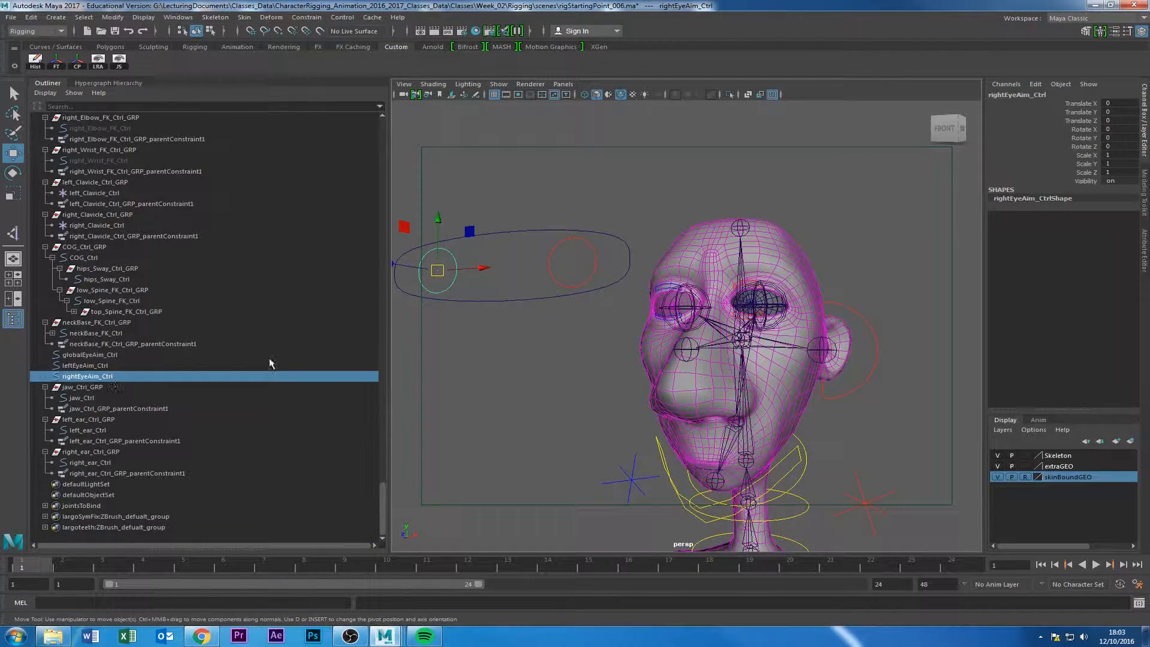
left_click(87, 366)
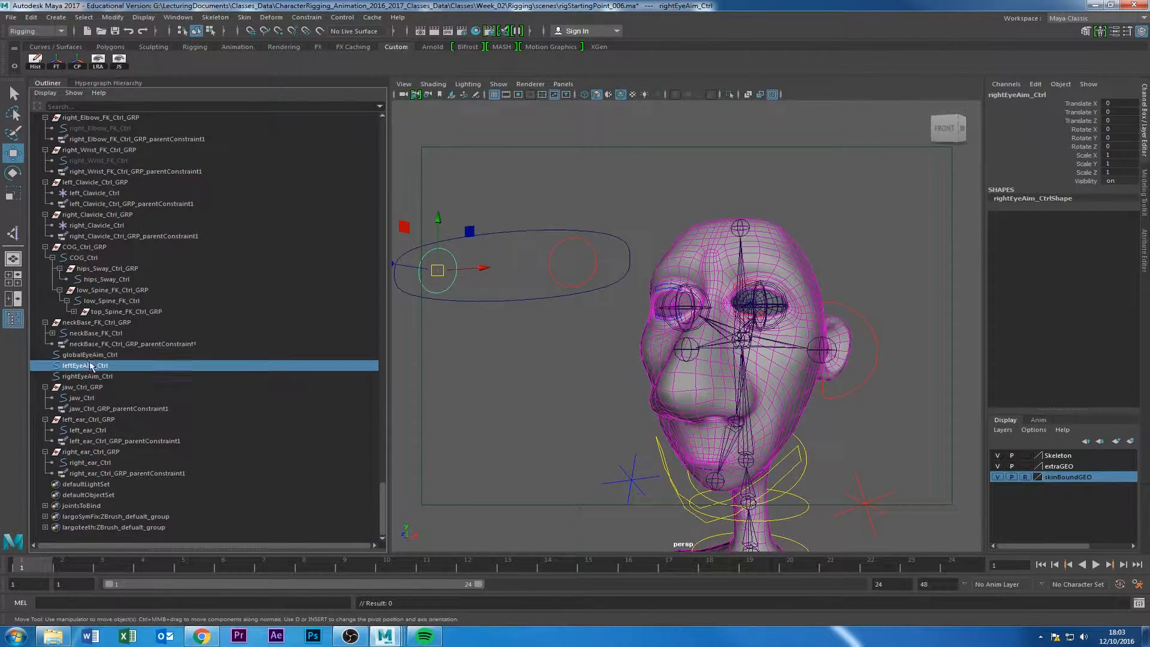
left_click_drag(535, 373, 490, 367, "alt")
left_click(79, 355)
left_click(84, 366)
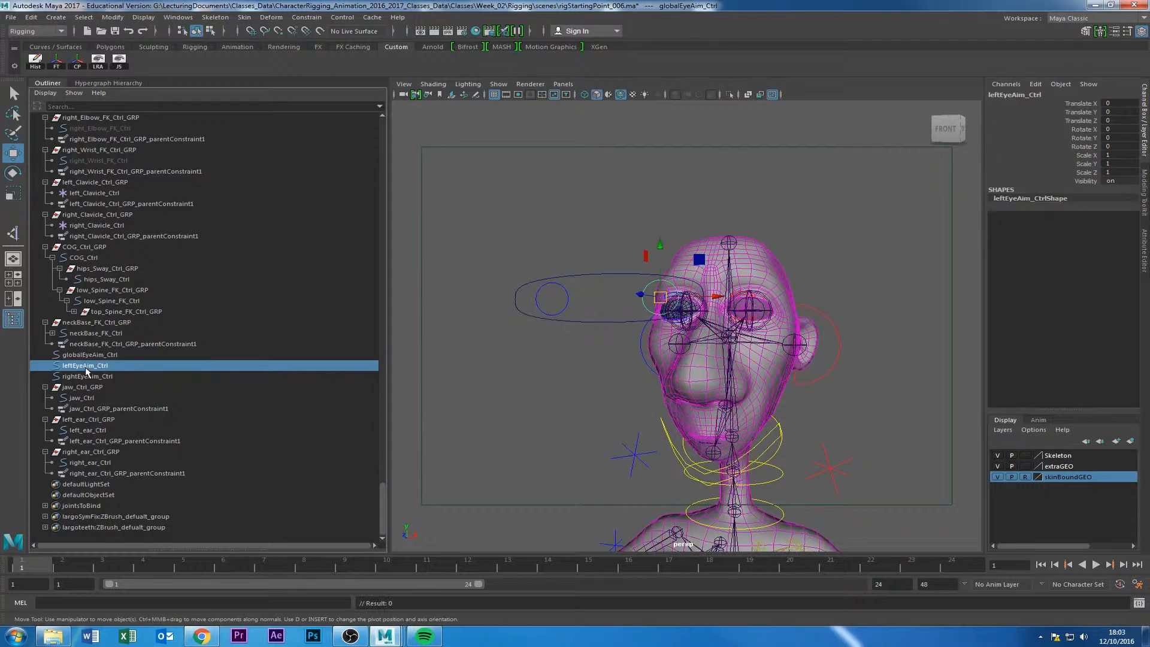
left_click(87, 377)
left_click(92, 355)
Parent leftEyeAim_Ctrl and rightEyeAim_Ctrl under globalEyeAim_Ctrl.
left_click(97, 366)
left_click(97, 378, "shift")
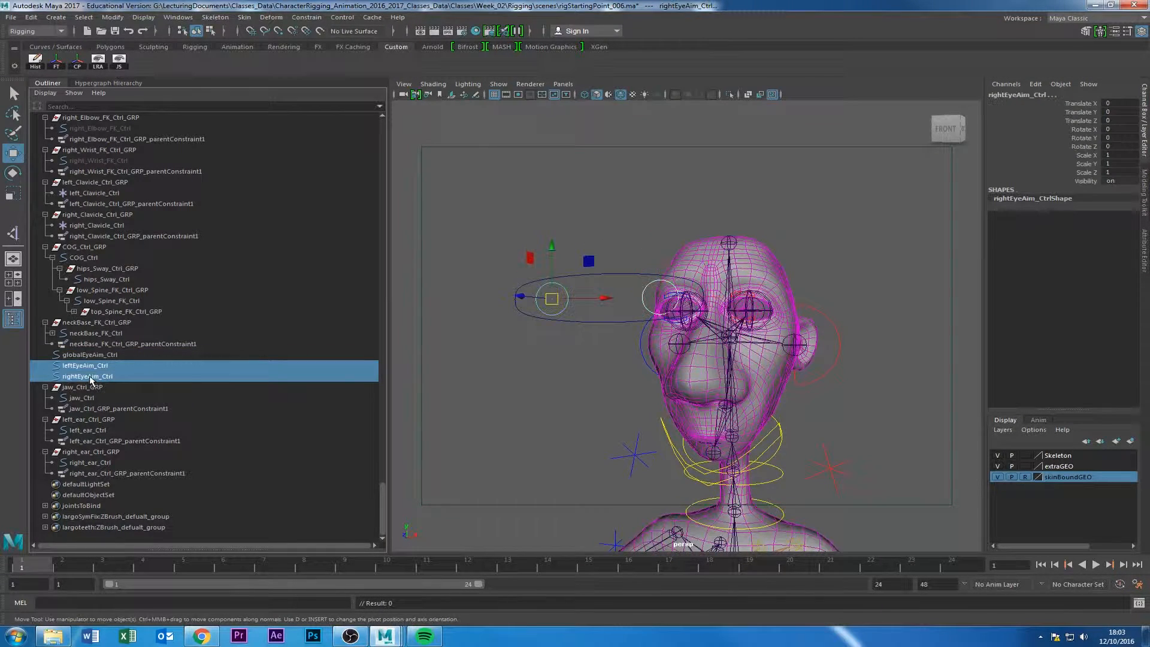
middle_click_drag(92, 378, 93, 357)
left_click(87, 377)
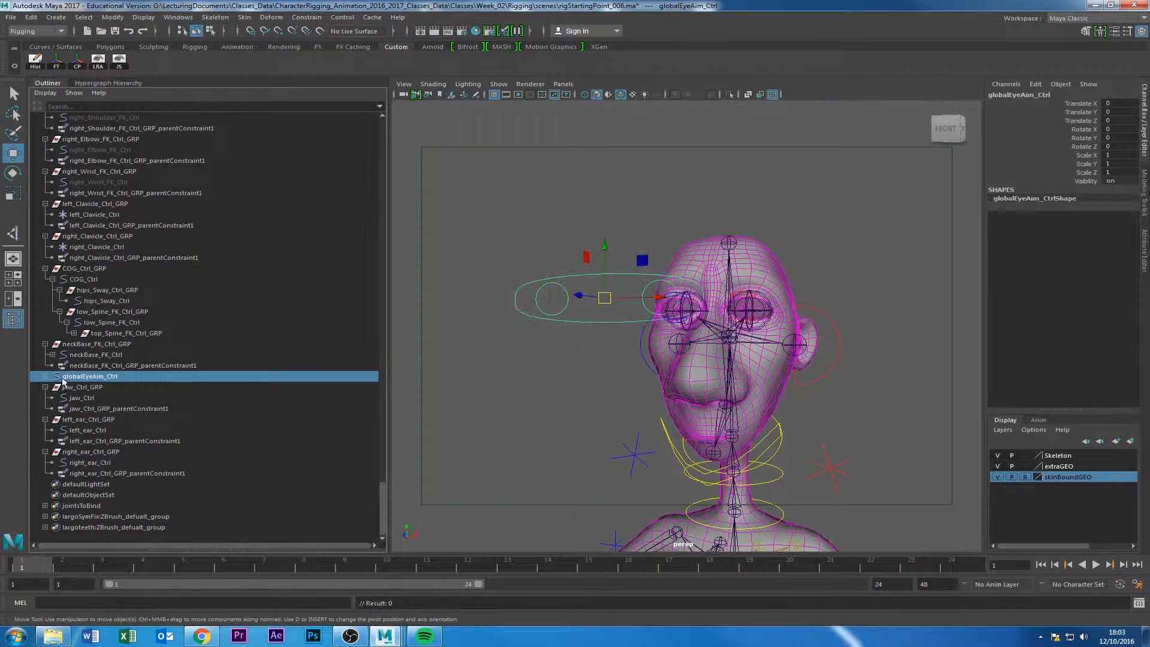
left_click(45, 387)
Test moving globalEyeAim_Ctrl together with its two eye-aim children, and undo the move.
left_click(486, 336)
left_click(611, 275)
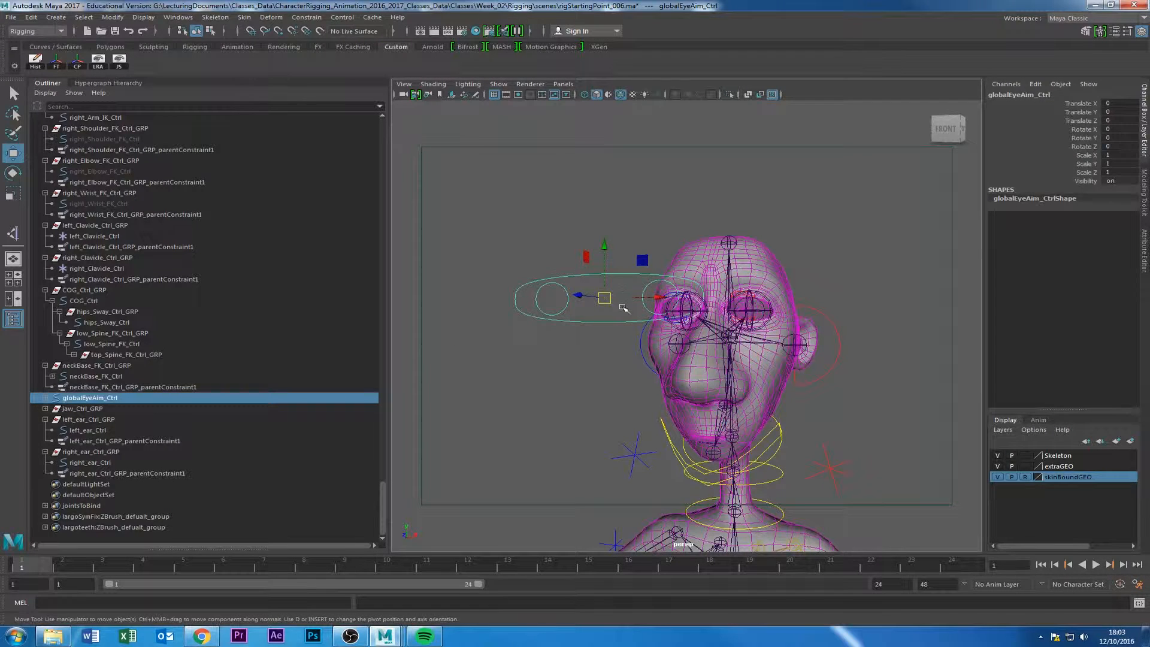
left_click_drag(605, 298, 671, 324)
key("ctrl+z")
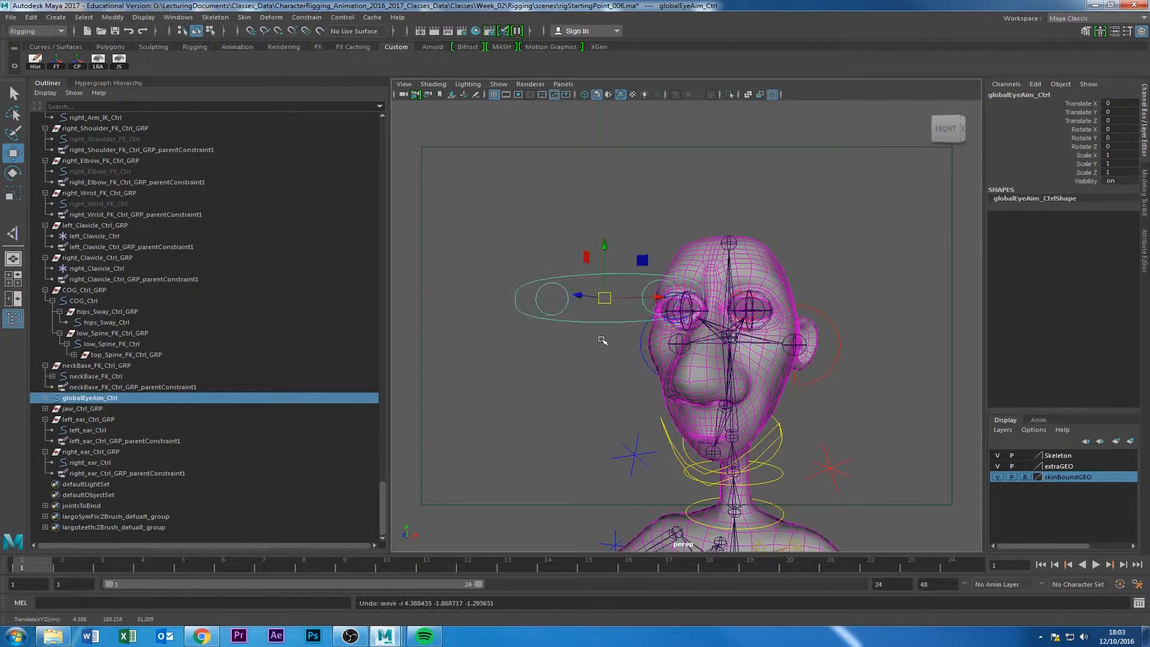
Lower rightEyeAim_Ctrl by about 7.3 units and raise globalEyeAim_Ctrl by about 7.5 units in Y to test the parenting.
left_click(556, 348)
left_click(563, 303)
left_click_drag(557, 298, 522, 417)
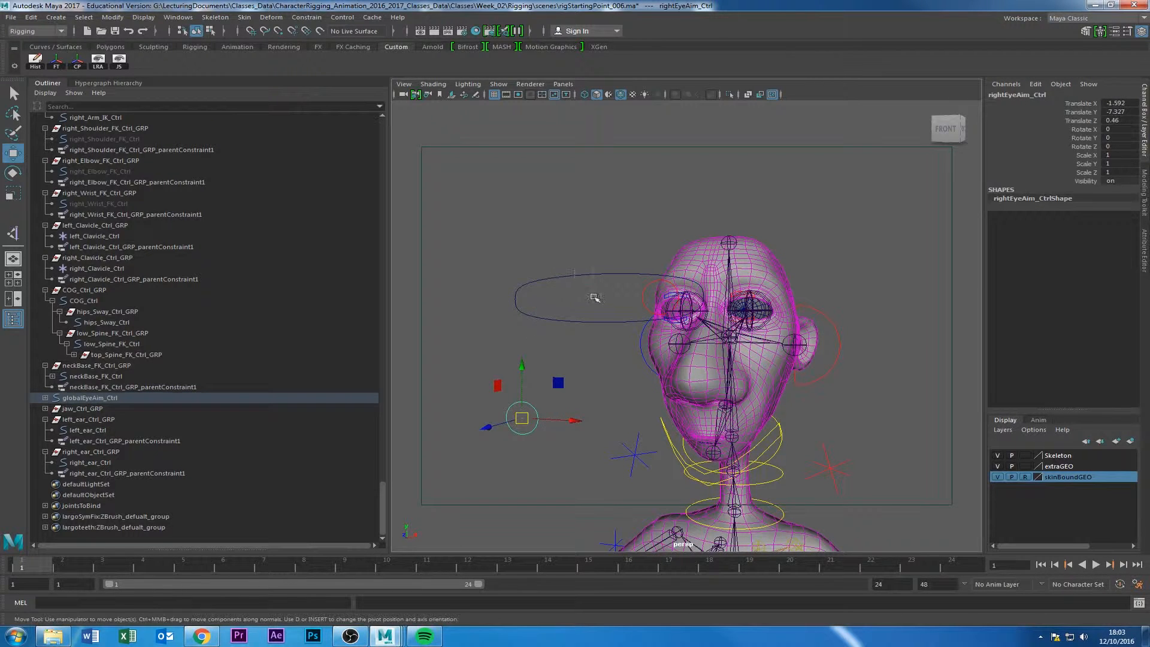
left_click(593, 298)
left_click_drag(593, 298, 697, 174)
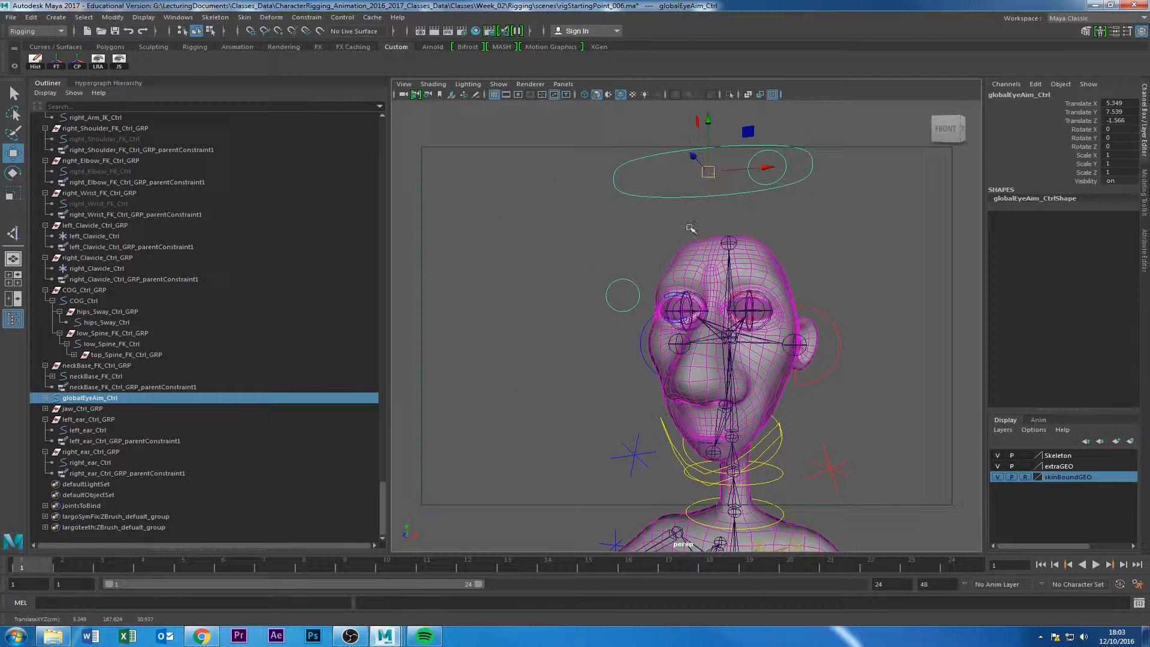
Undo the test moves of globalEyeAim_Ctrl and rightEyeAim_Ctrl.
key("ctrl+z")
key("ctrl+z")
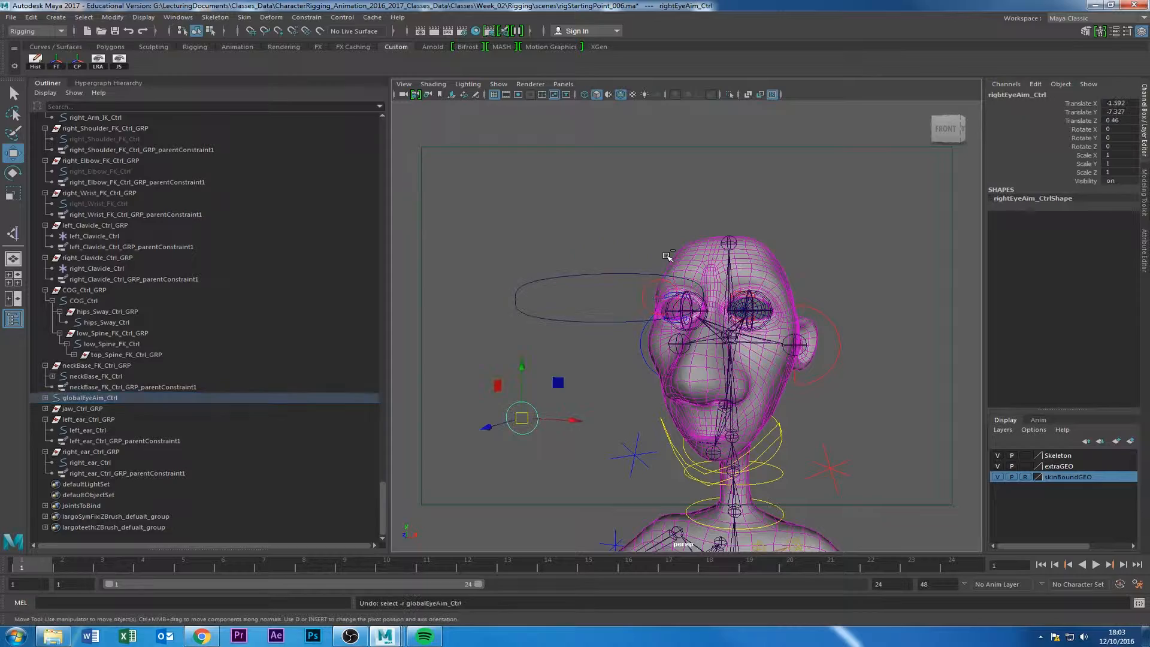
left_click(616, 201)
left_click_drag(616, 202, 560, 288, "alt")
Enable drawing overrides on globalEyeAim_Ctrl and set its index colour to yellow.
left_click(547, 300)
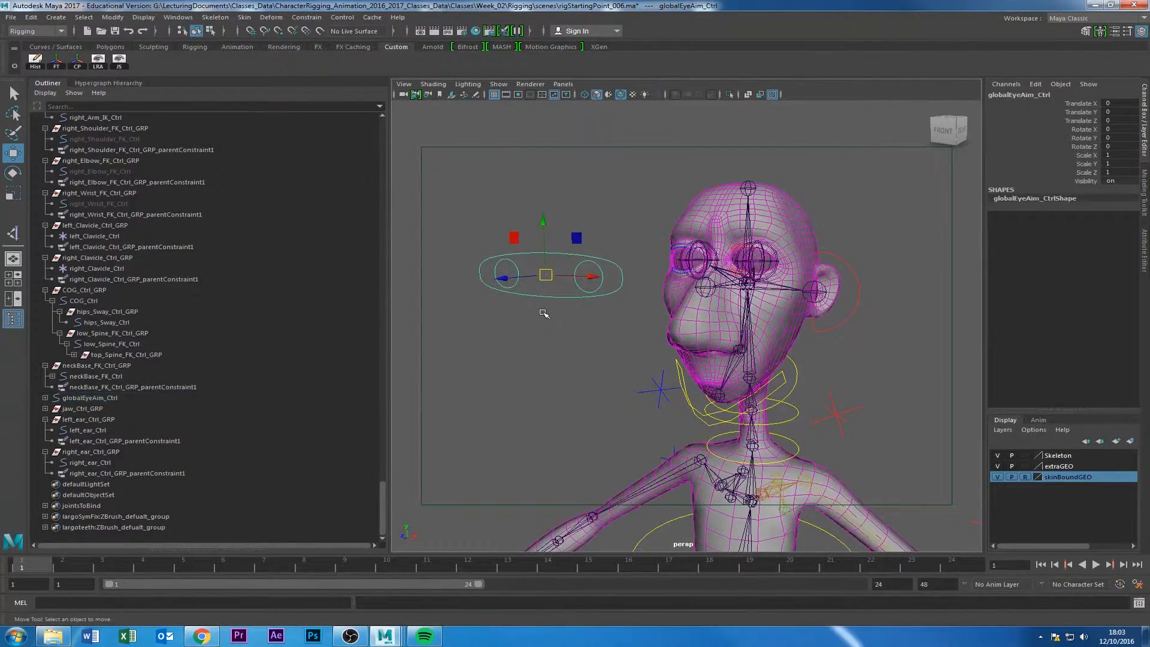
left_click(1145, 196)
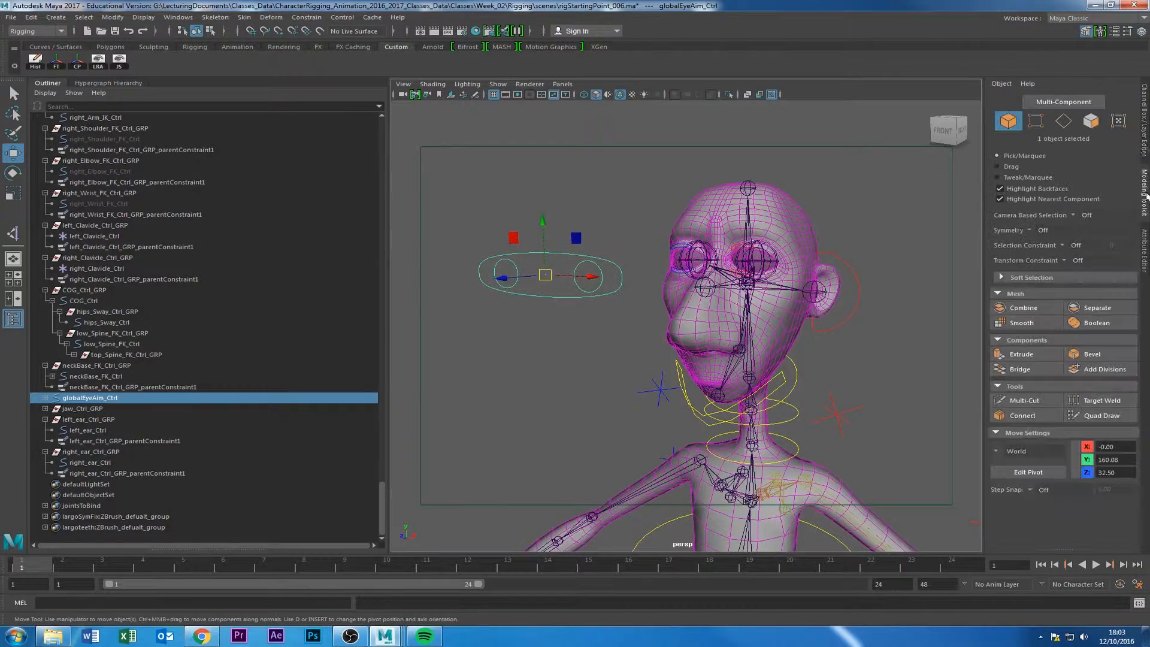
left_click(1143, 125)
left_click(1146, 252)
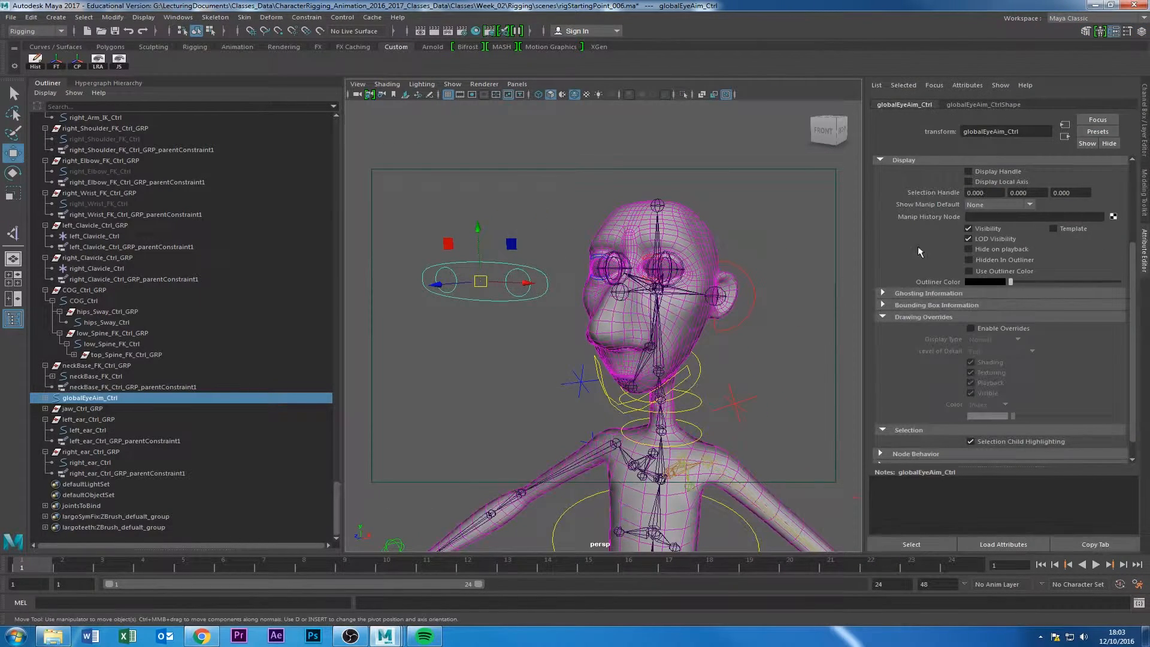
left_click(972, 329)
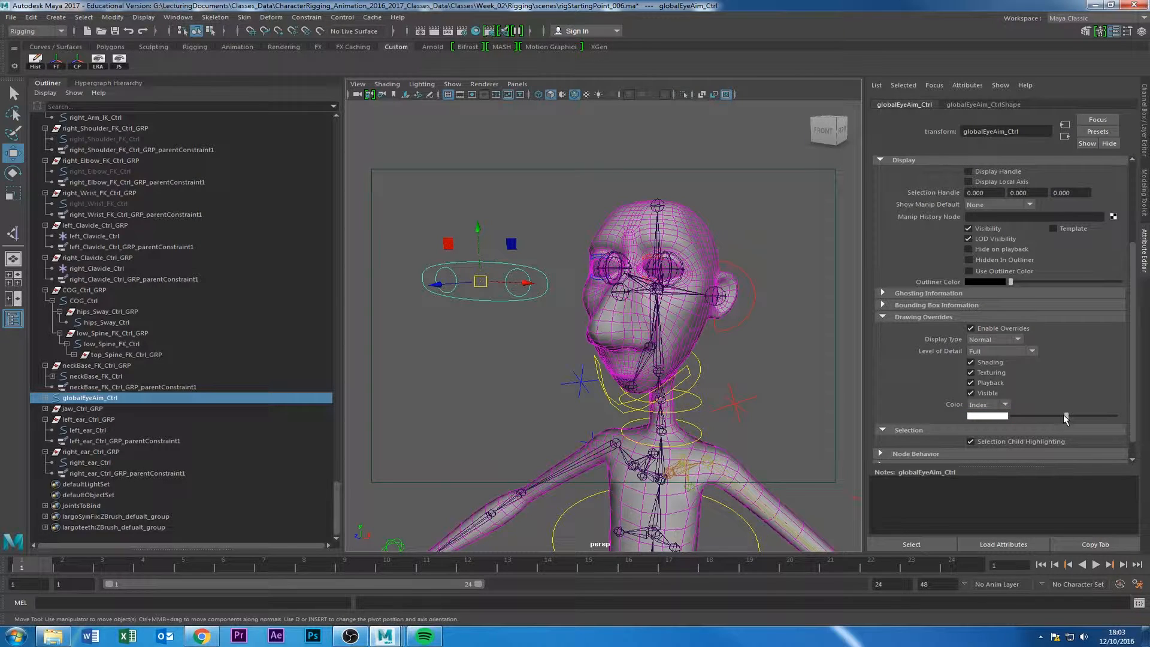
left_click(763, 233)
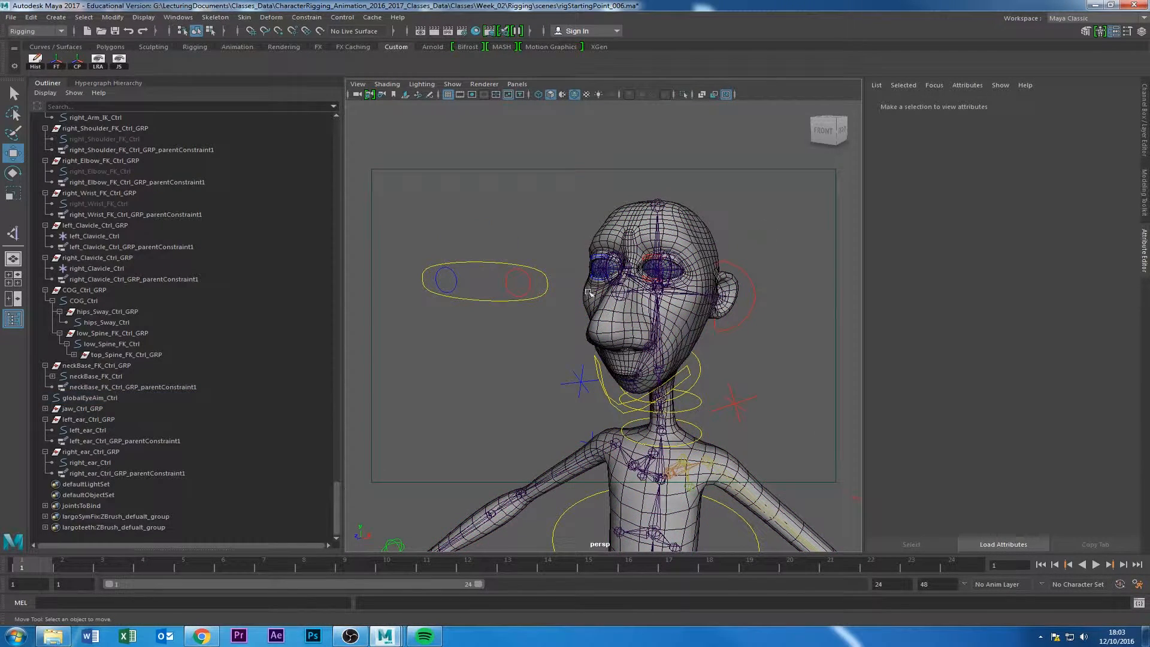
Examine the recoloured globalEyeAim_Ctrl and the eye area of the head from several angles.
left_click_drag(589, 293, 559, 306, "alt")
left_click(462, 282)
left_click(457, 318)
left_click(498, 223)
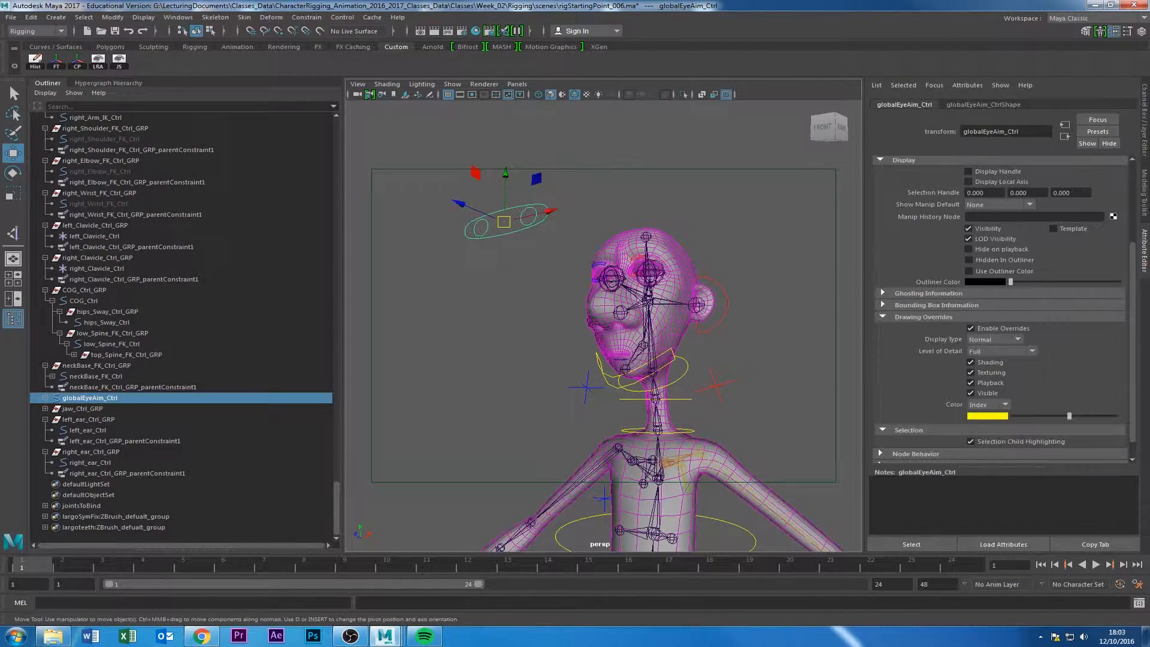
left_click(1144, 124)
left_click(660, 193)
left_click_drag(660, 193, 593, 308, "alt")
right_click_drag(593, 309, 731, 246, "alt")
middle_click_drag(731, 246, 677, 311, "alt")
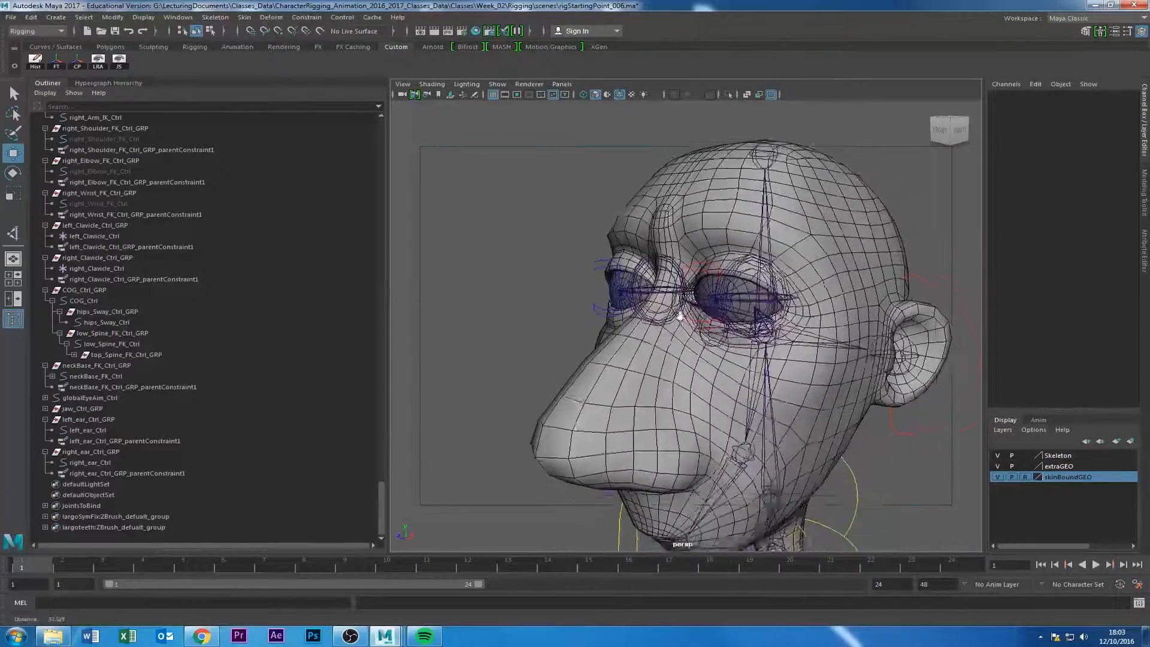
left_click_drag(677, 312, 638, 309, "alt")
right_click_drag(638, 309, 542, 317, "alt")
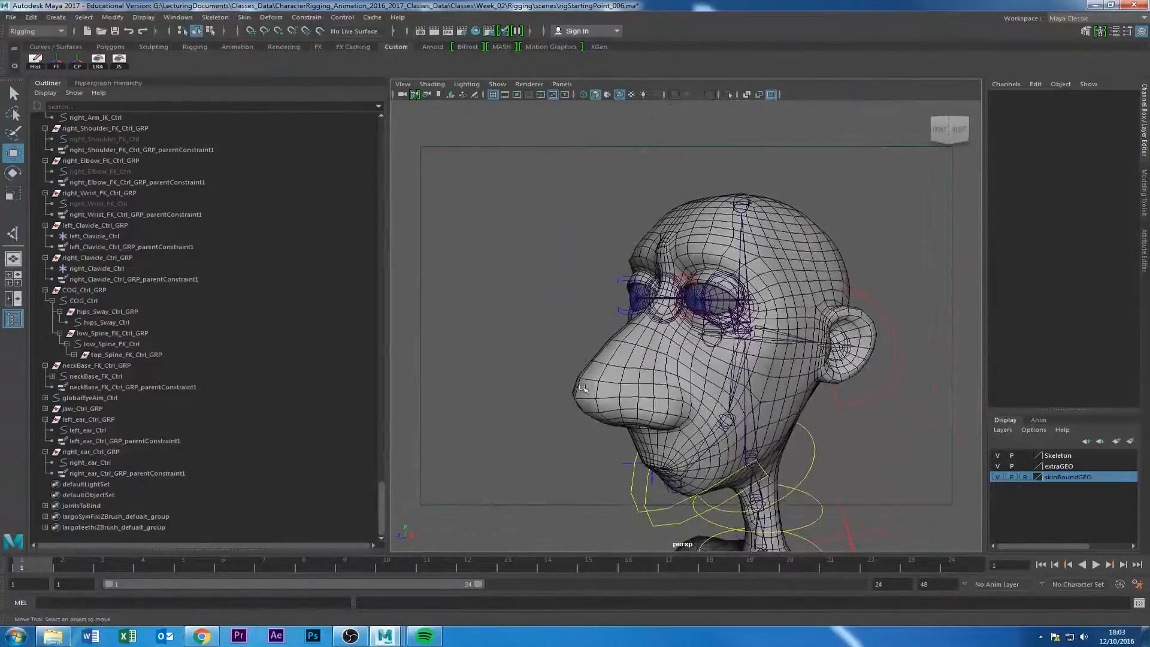
left_click_drag(542, 317, 782, 465, "alt")
Test the eye rig by rotating neckBase_FK_Ctrl and moving globalEyeAim_Ctrl to the other side of the head, and undo both changes.
left_click(770, 485)
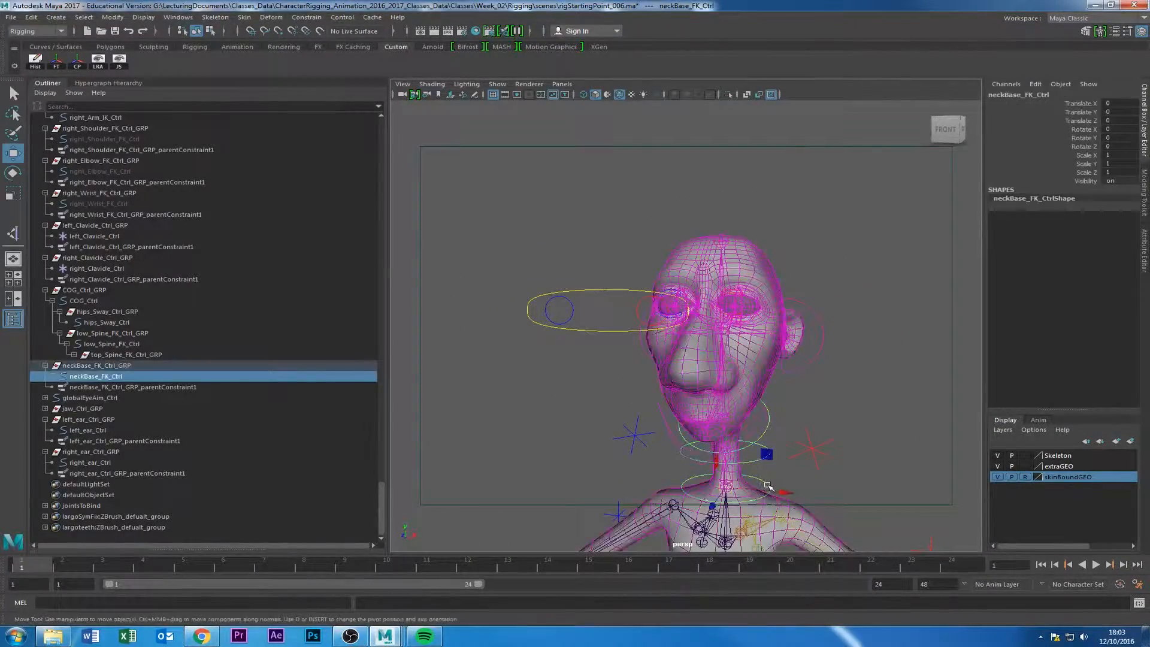
key("e")
left_click_drag(768, 465, 773, 471)
left_click(640, 381)
left_click_drag(640, 382, 888, 338, "alt")
left_click(509, 245)
key("w")
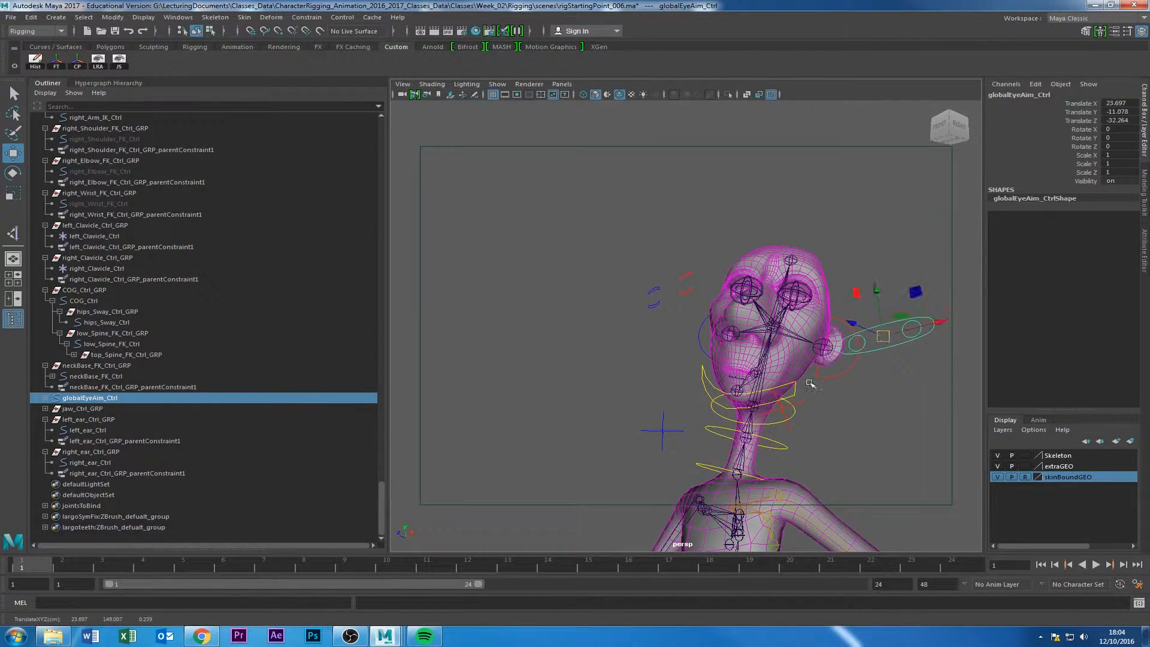
left_click_drag(809, 383, 839, 429, "alt")
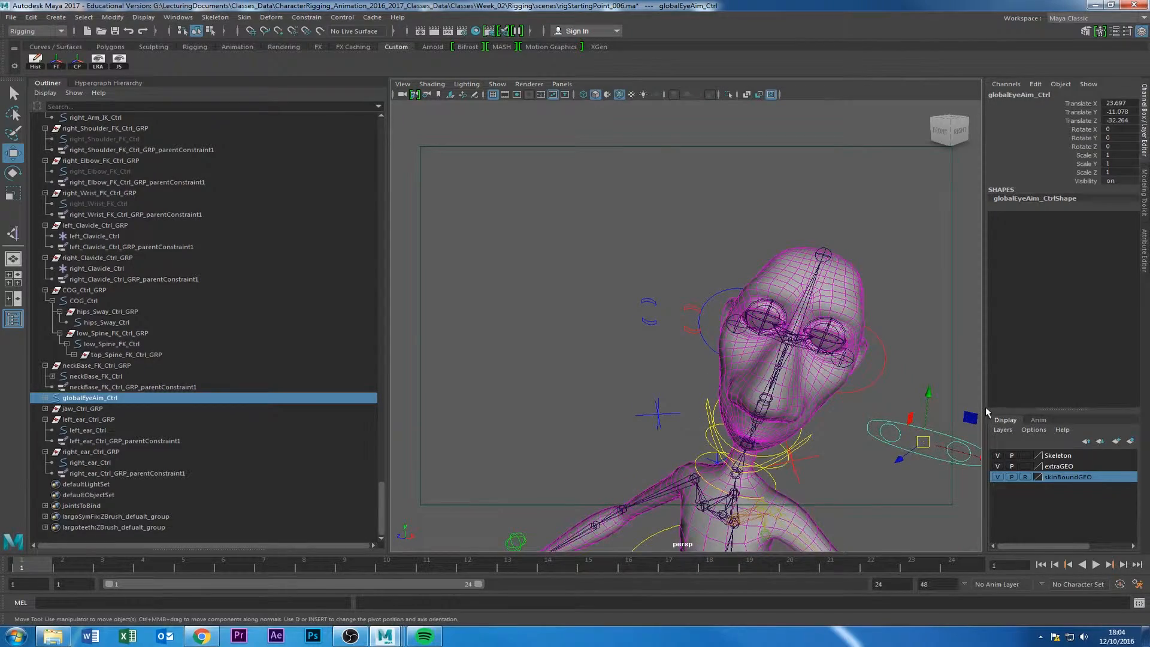
key("ctrl+z")
key("ctrl+z")
key("ctrl+z")
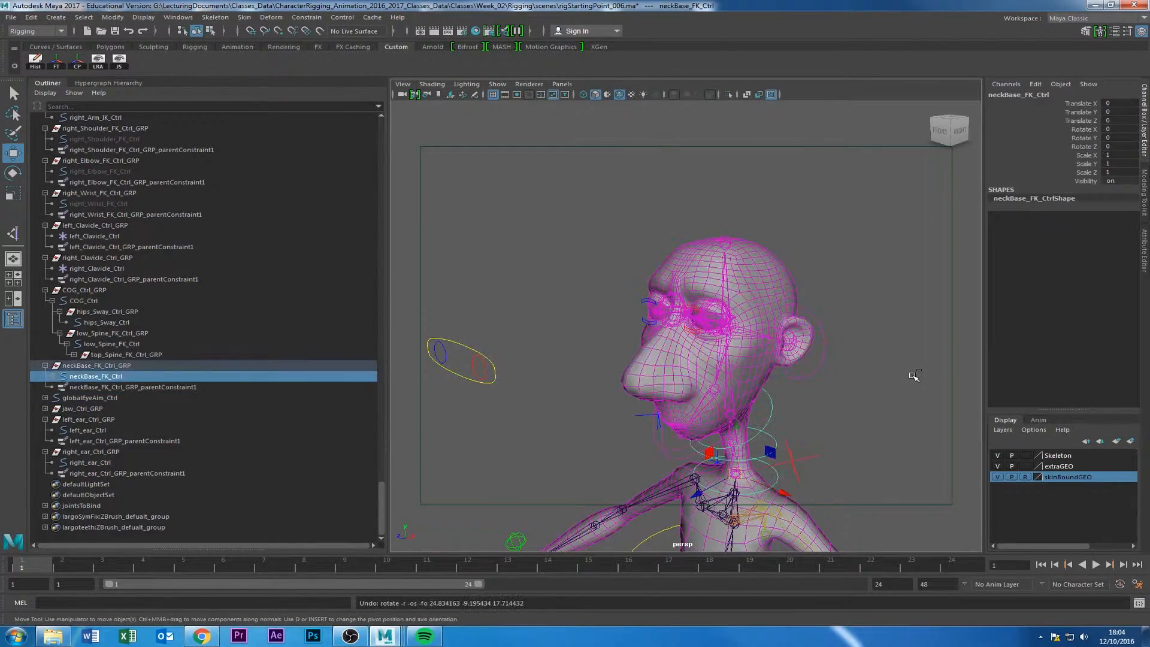
left_click(866, 370)
Examine left_topEyeLid_Ctrl and the other eyelid controls around the eyes up close.
left_click_drag(861, 375, 633, 233, "alt")
right_click_drag(544, 271, 789, 343, "alt")
right_click_drag(681, 332, 623, 329, "alt")
left_click_drag(623, 329, 612, 354, "alt")
right_click_drag(613, 354, 689, 351, "alt")
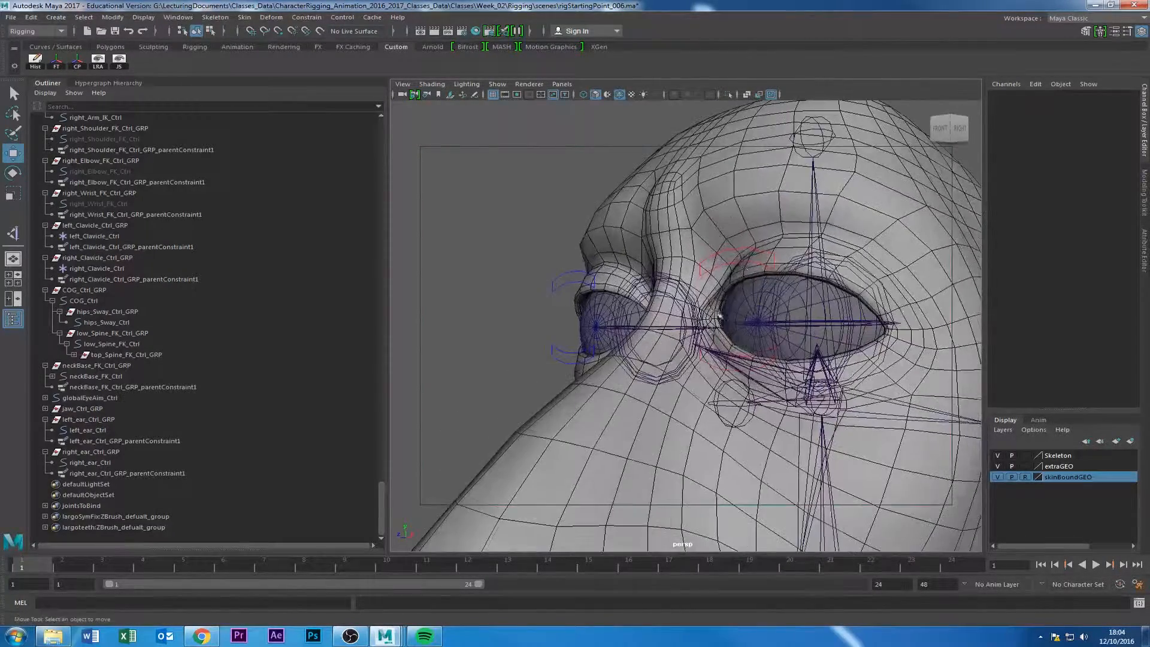
left_click(741, 265)
right_click_drag(770, 326, 731, 335, "alt")
left_click_drag(732, 336, 697, 370, "alt")
right_click_drag(625, 315, 661, 326, "alt")
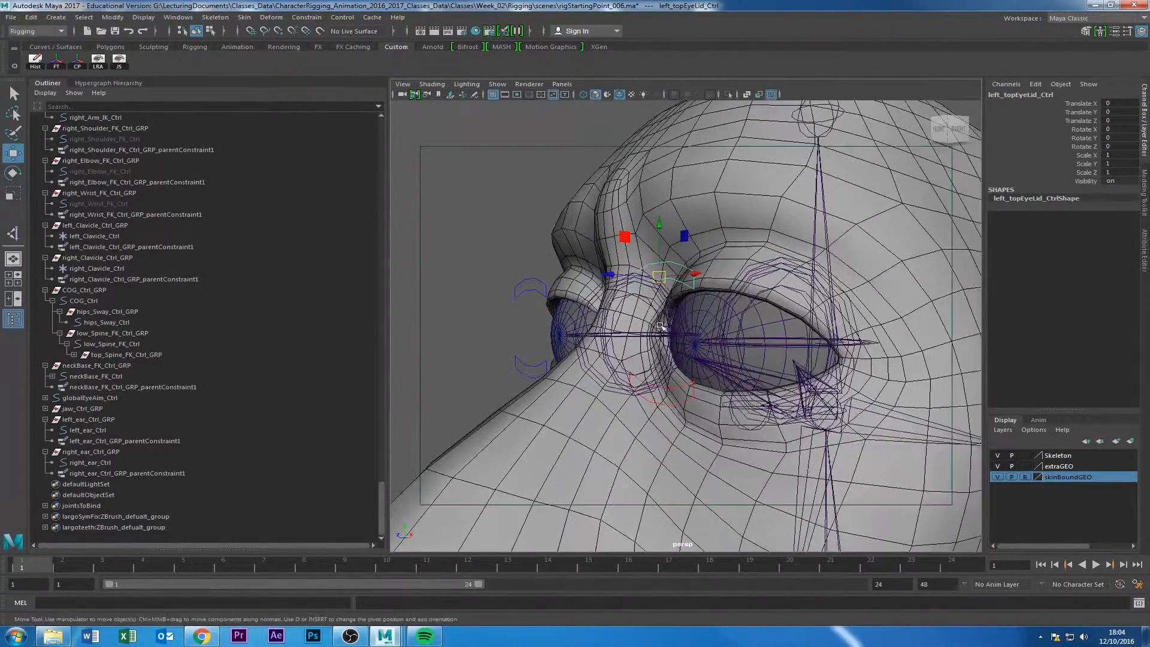
left_click(465, 201)
Switch to the Animation menu set and open the Set Driven Key editor.
left_click(218, 17)
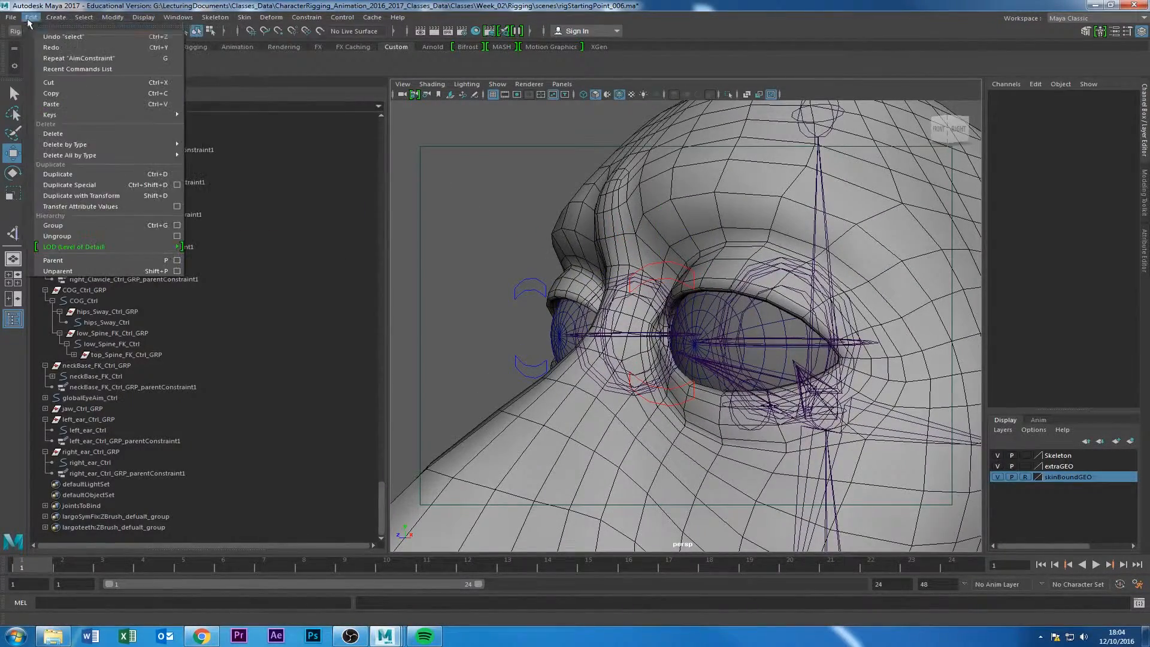
left_click(18, 31)
left_click(29, 57)
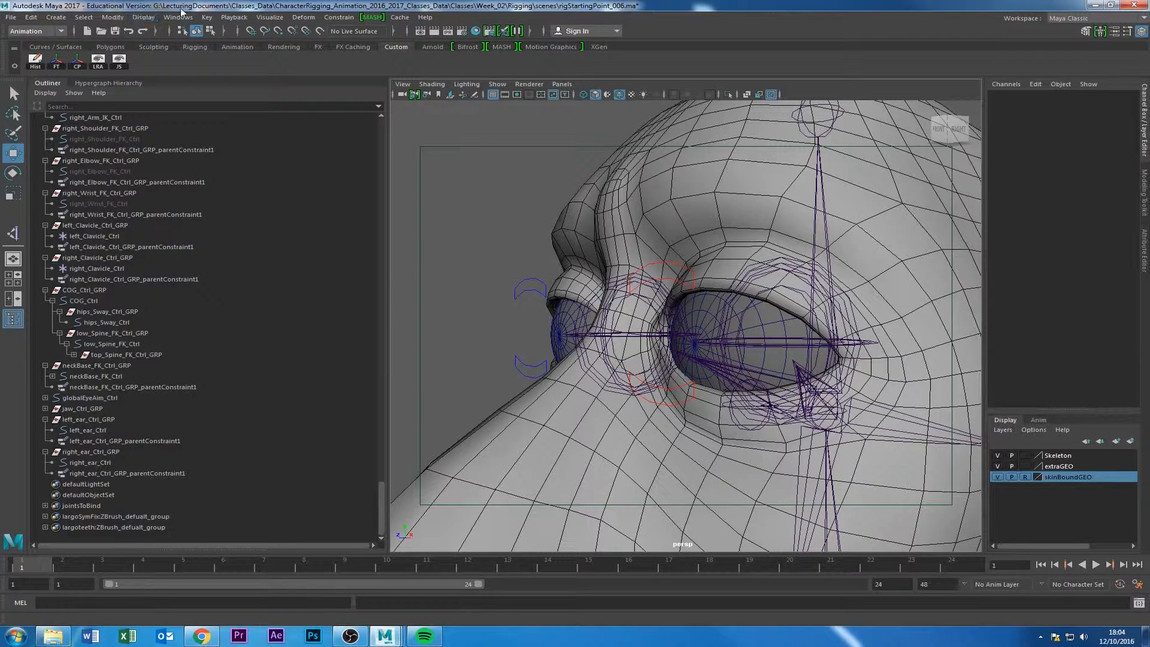
left_click(212, 19)
mouse_move(167, 19)
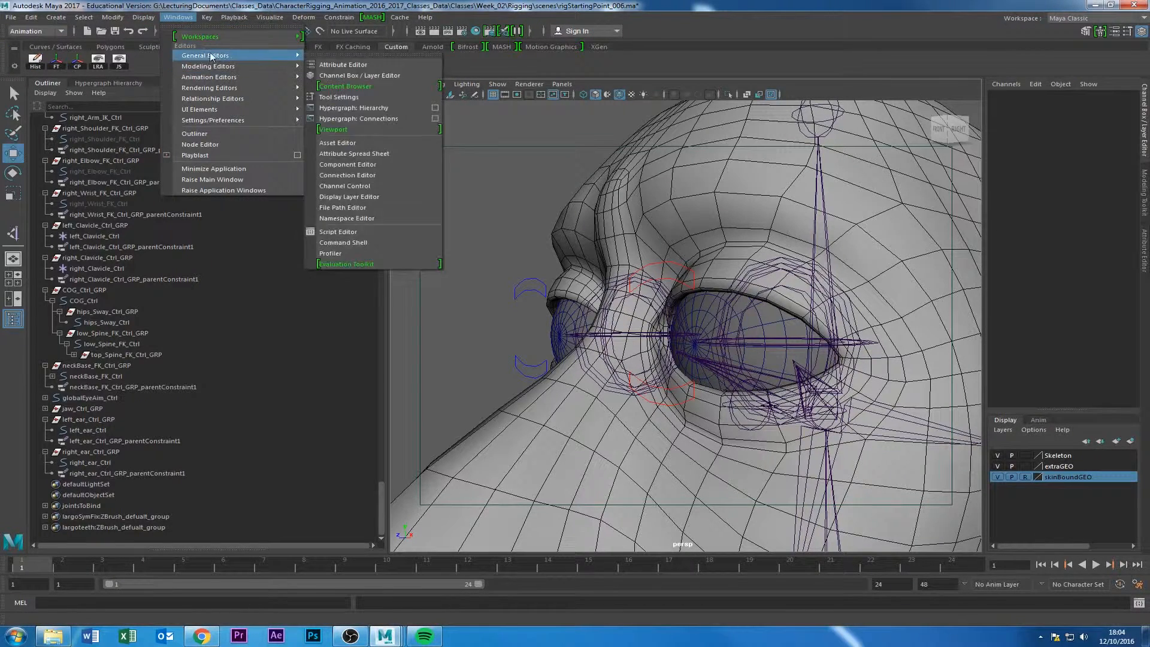
mouse_move(214, 21)
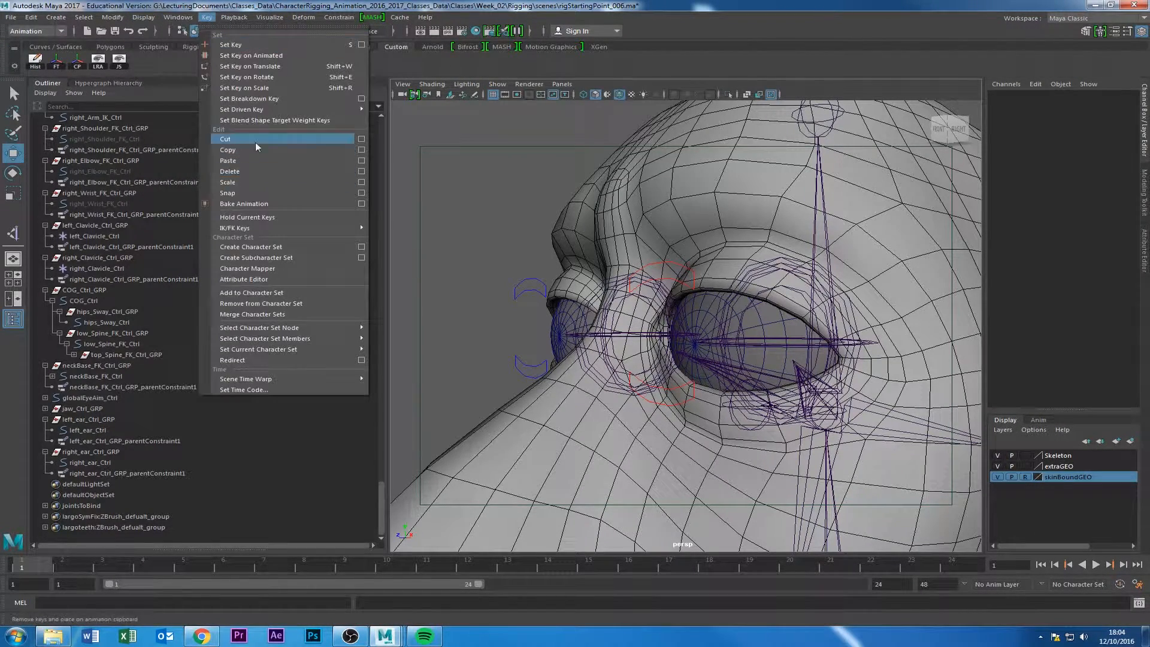
mouse_move(321, 110)
left_click(390, 119)
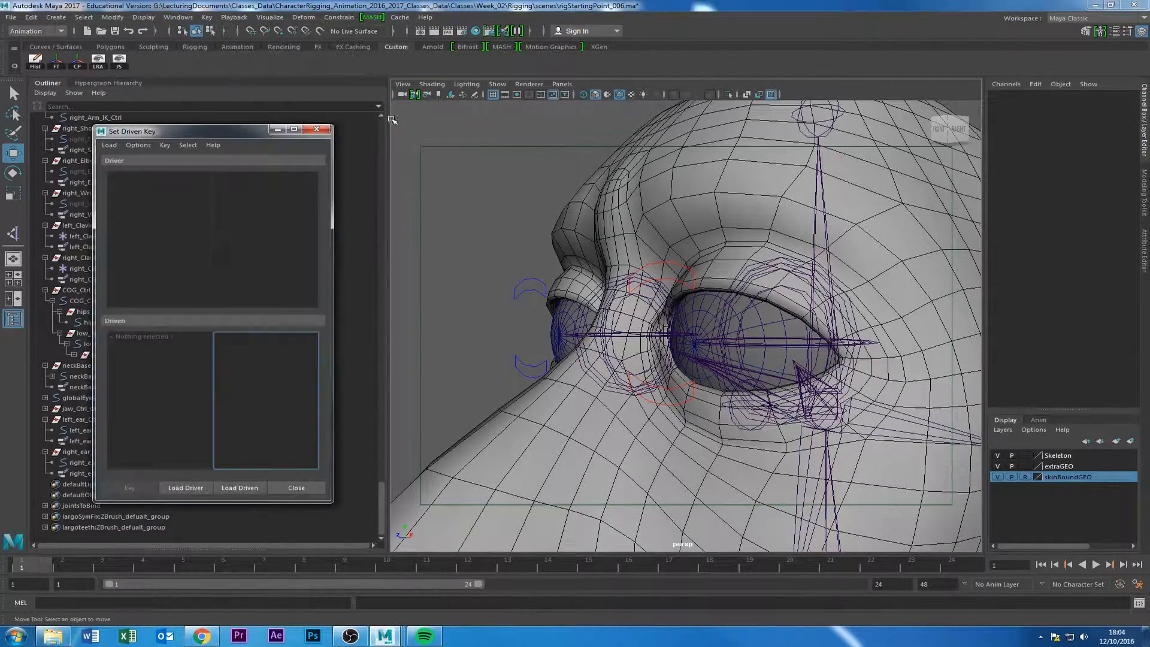
Load left_topEyeLid_Ctrl as the driver for the driven key.
mouse_move(747, 302)
right_mouse_down("alt")
mouse_move(526, 336)
mouse_move(642, 326)
mouse_move(753, 293)
right_mouse_up("alt")
left_click(756, 267)
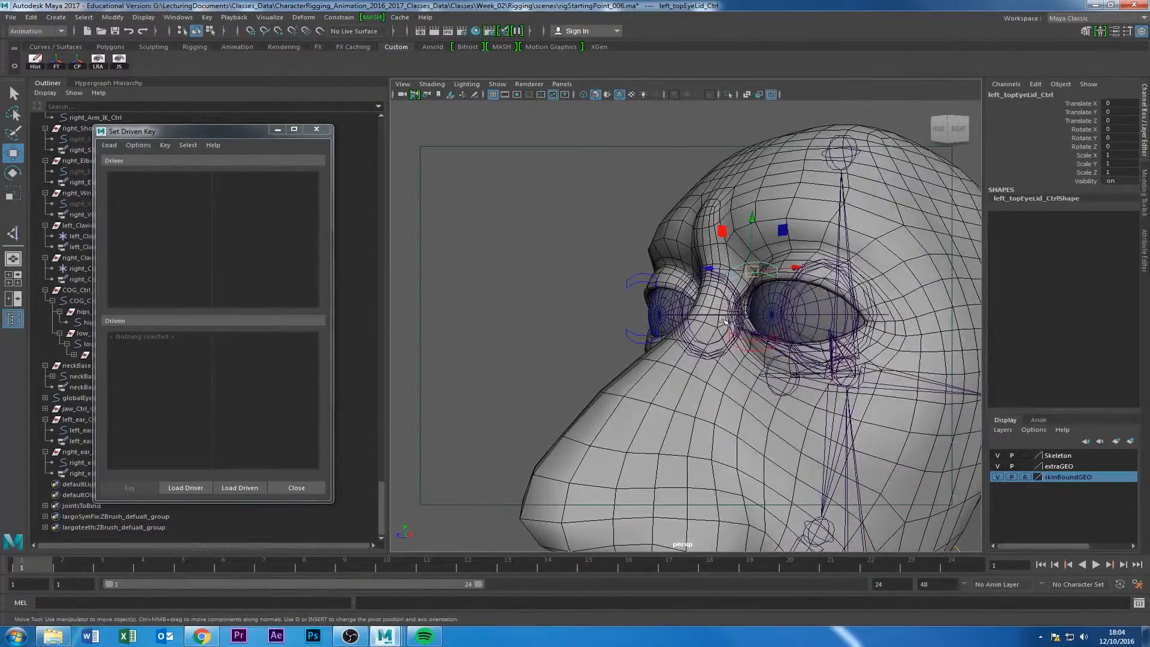
middle_click_drag(722, 316, 624, 330, "alt")
right_click_drag(624, 329, 809, 417, "alt")
left_click(195, 488)
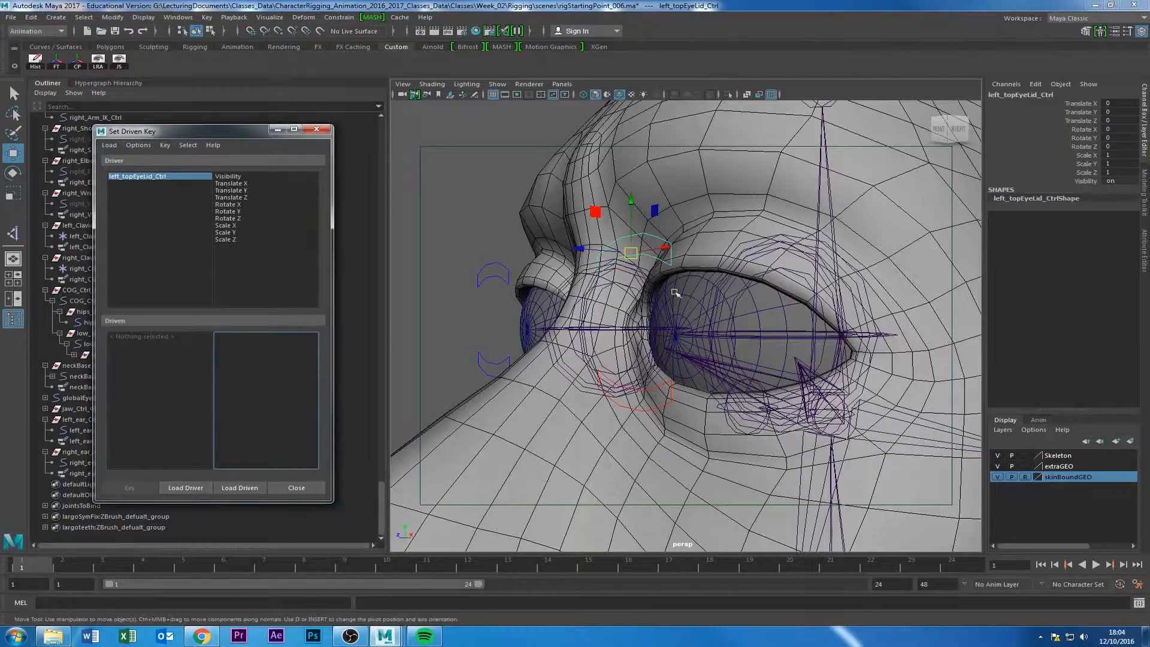
Test raising left_topEyeLid_Ctrl by about 0.56 units in Y, and undo the move.
middle_click_drag(675, 293, 668, 315, "alt")
right_click_drag(667, 315, 728, 324, "alt")
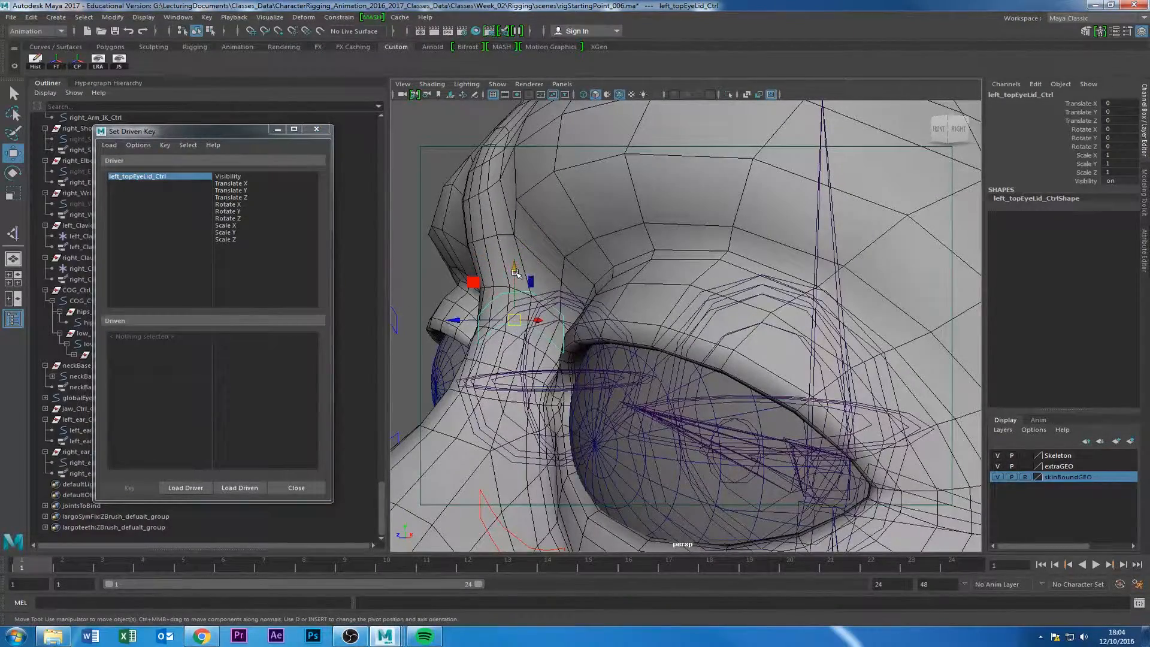
left_click_drag(515, 272, 521, 226)
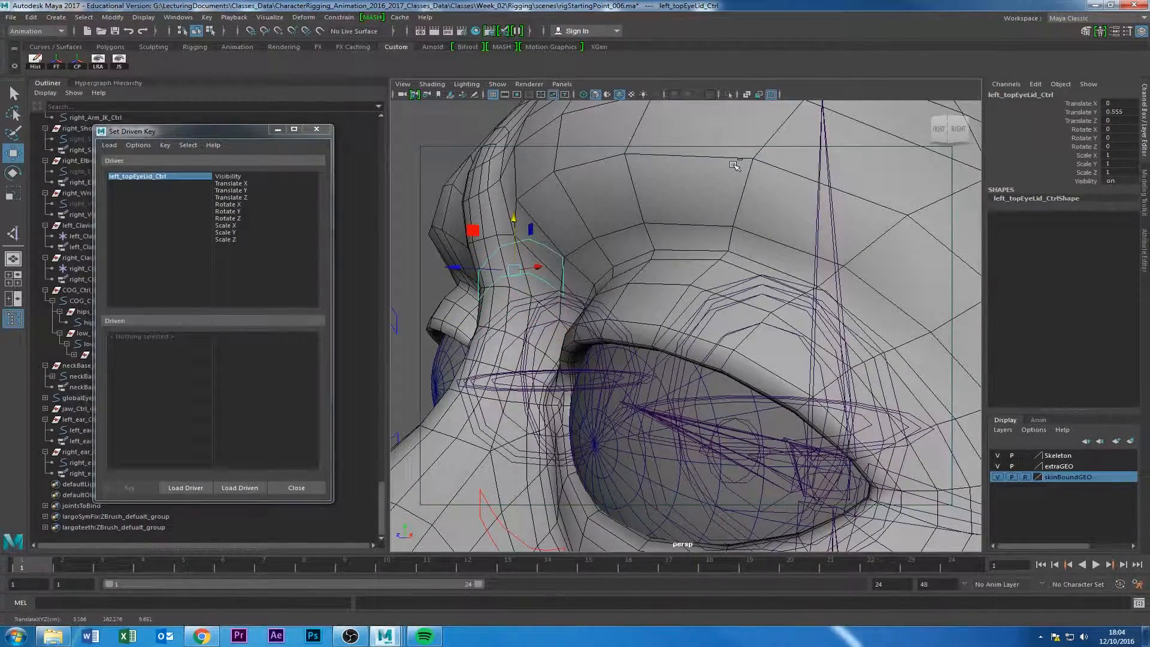
key("ctrl+z")
Load the leftEyeTopEyeLid joint as the driven object.
right_click_drag(678, 299, 707, 300, "alt")
left_click_drag(707, 300, 771, 231, "alt")
left_click(825, 217)
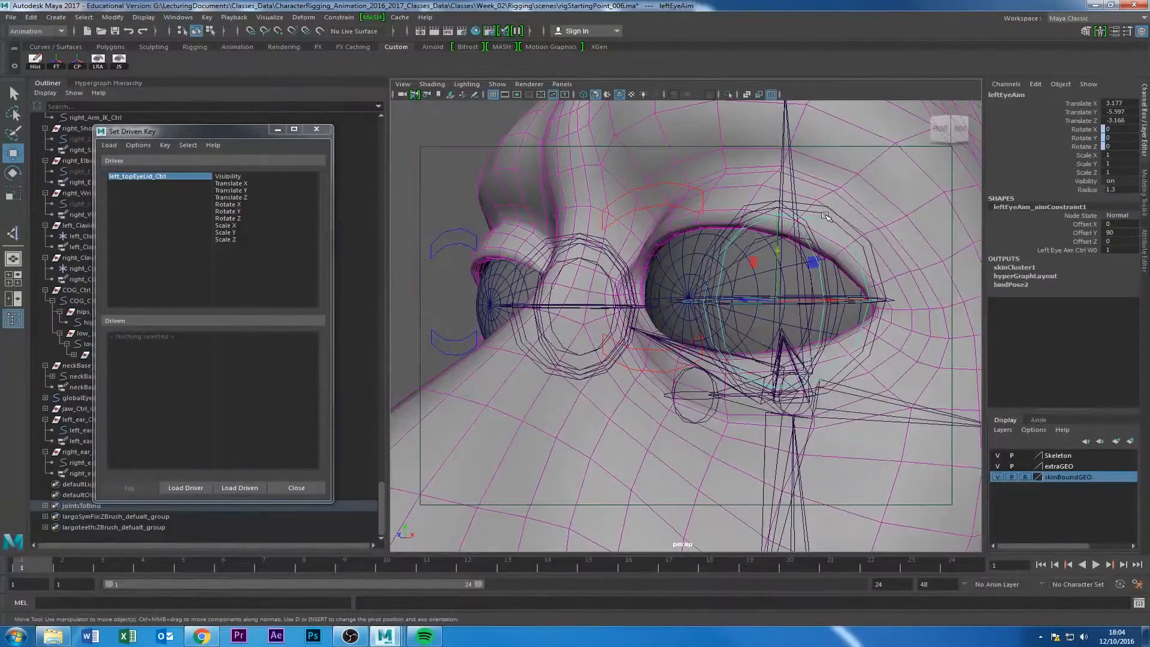
left_click(826, 214)
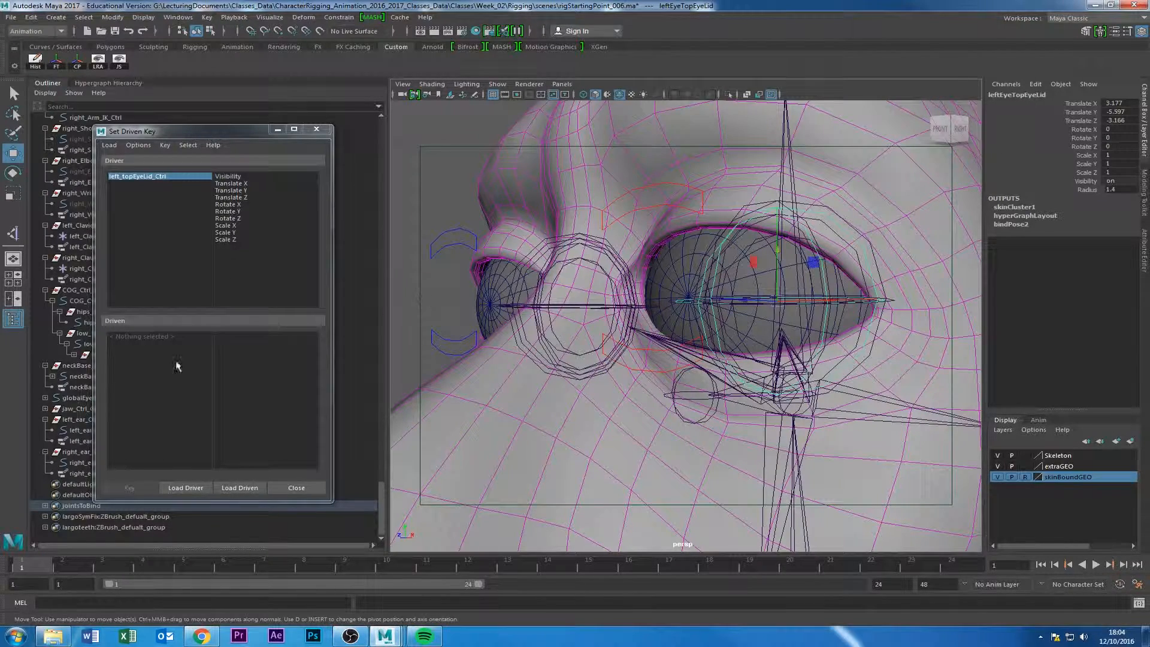
left_click(239, 488)
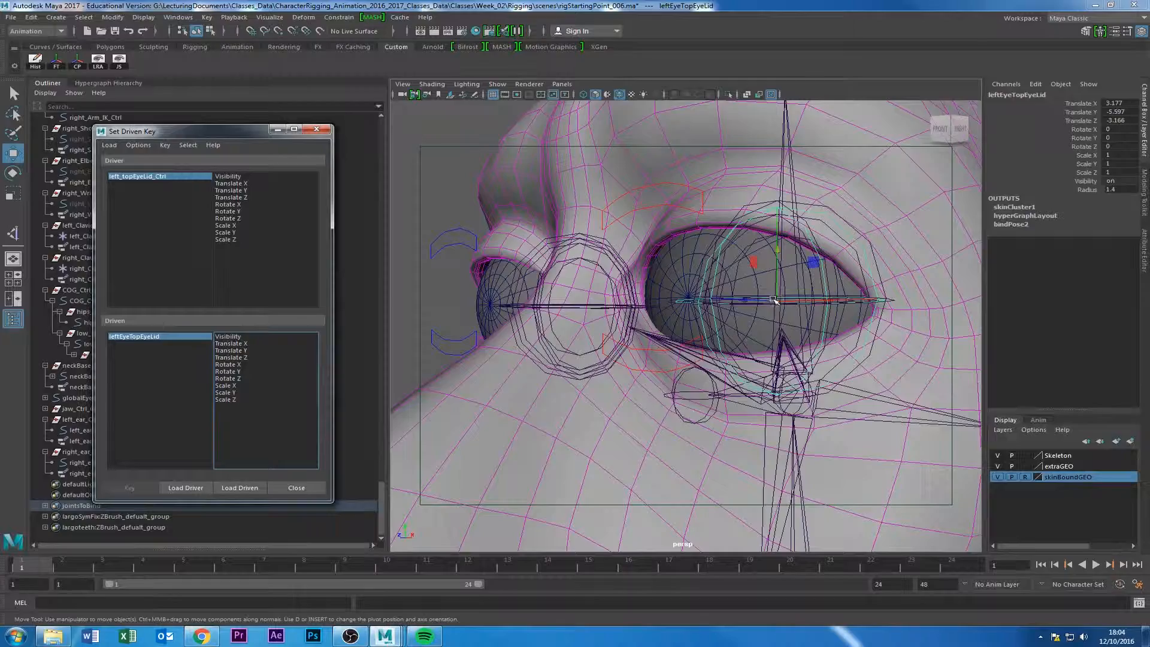
Test rotating the leftEyeTopEyeLid joint about 28.67 degrees in X, and undo the rotation.
mouse_move(773, 299)
left_mouse_down("alt")
mouse_move(799, 319)
mouse_move(784, 297)
mouse_move(789, 308)
left_mouse_up("alt")
key("e")
key("ctrl+z")
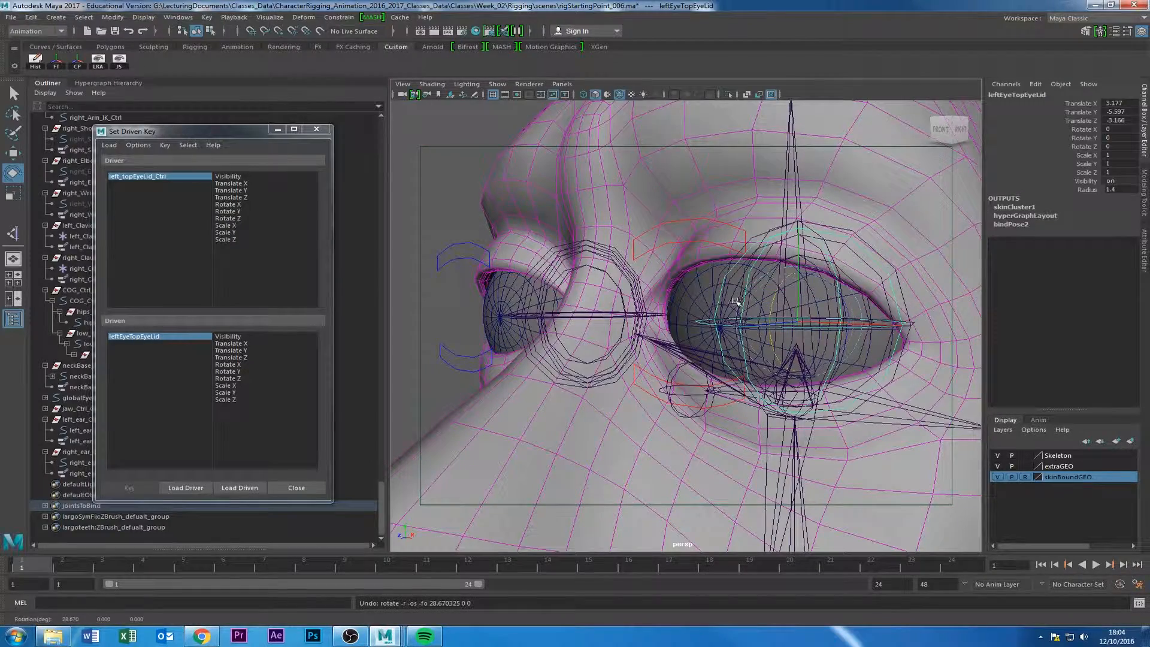
Key the neutral pose with left_topEyeLid_Ctrl's Translate Y driving leftEyeTopEyeLid's Rotate X.
left_click(150, 176)
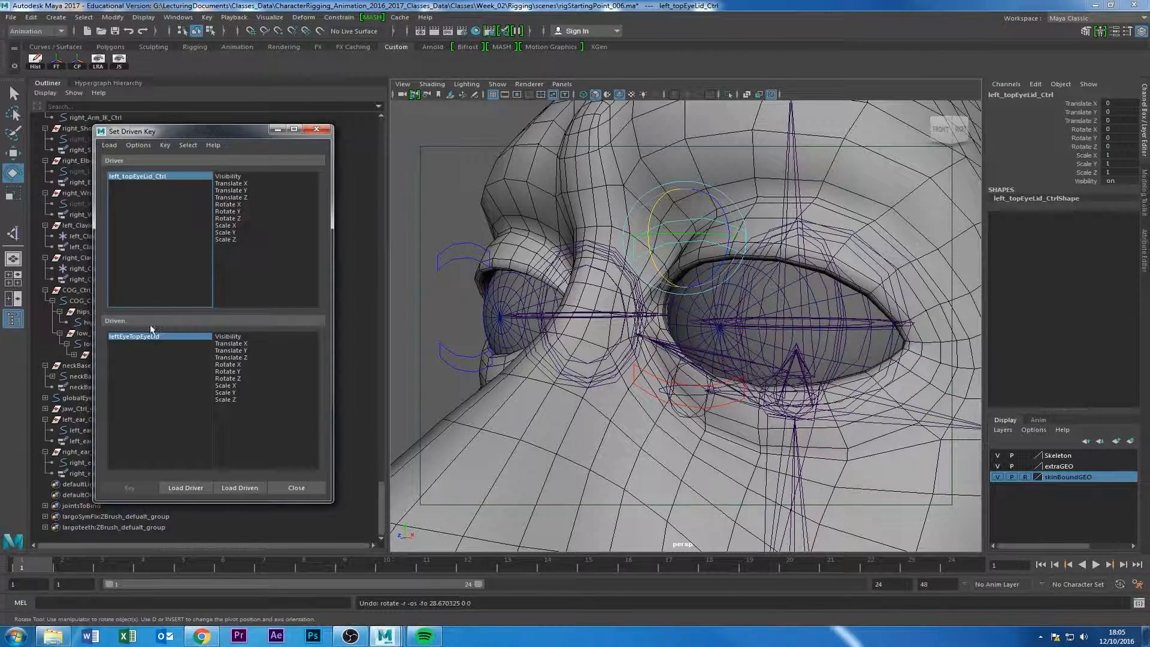
left_click(234, 190)
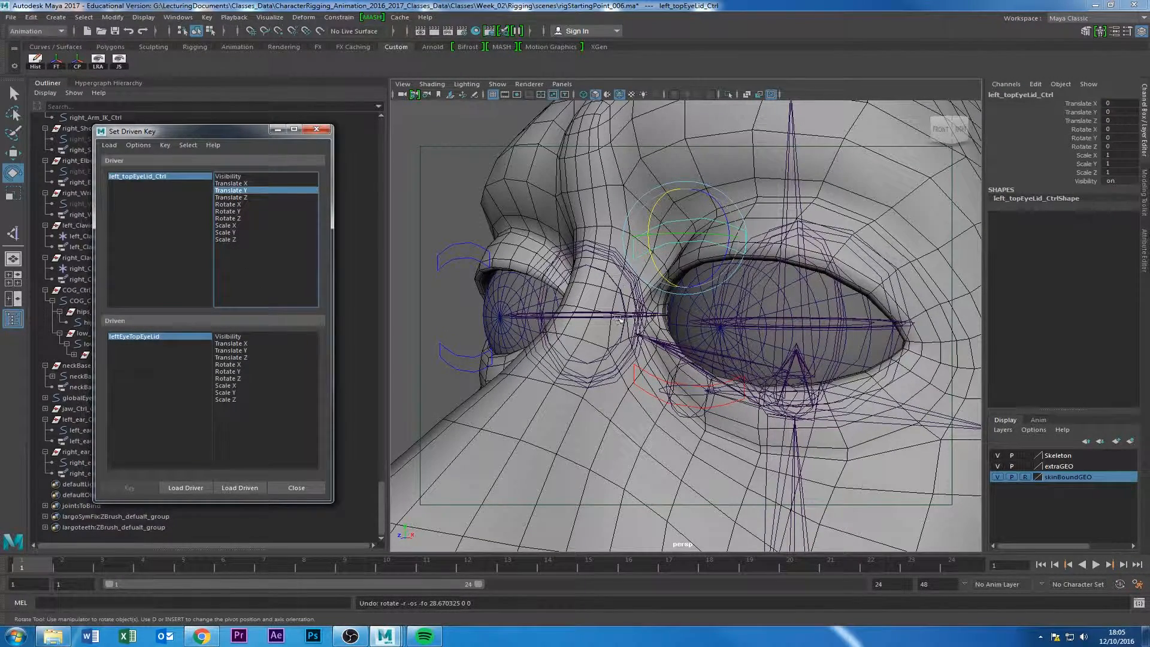
left_click(237, 365)
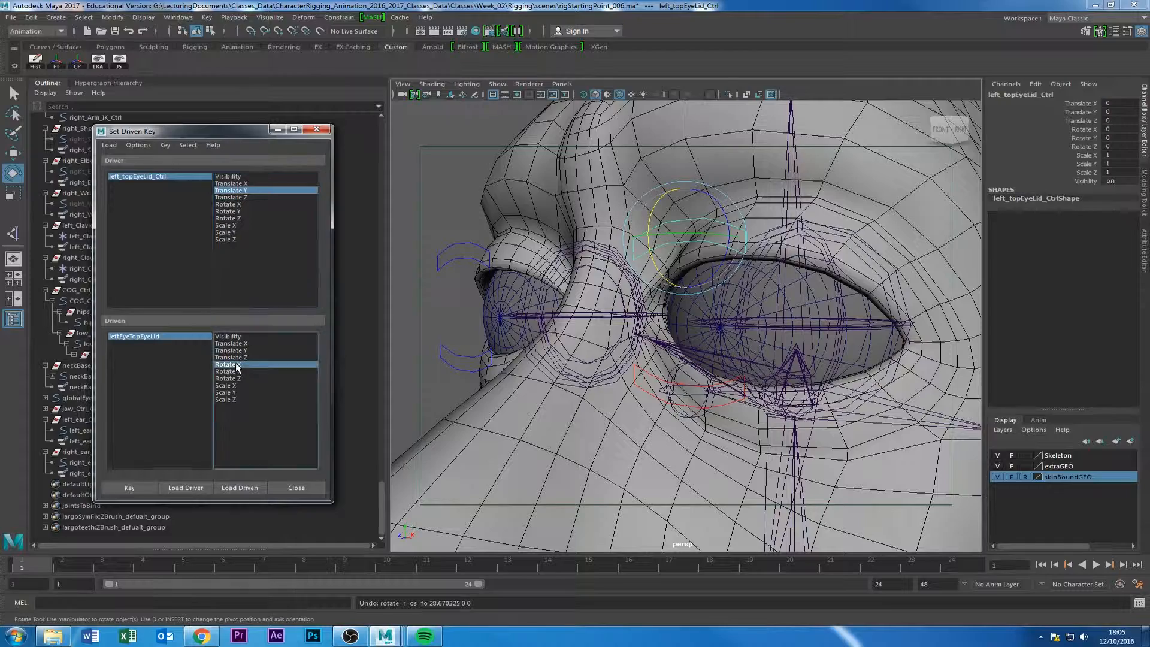
left_click(130, 488)
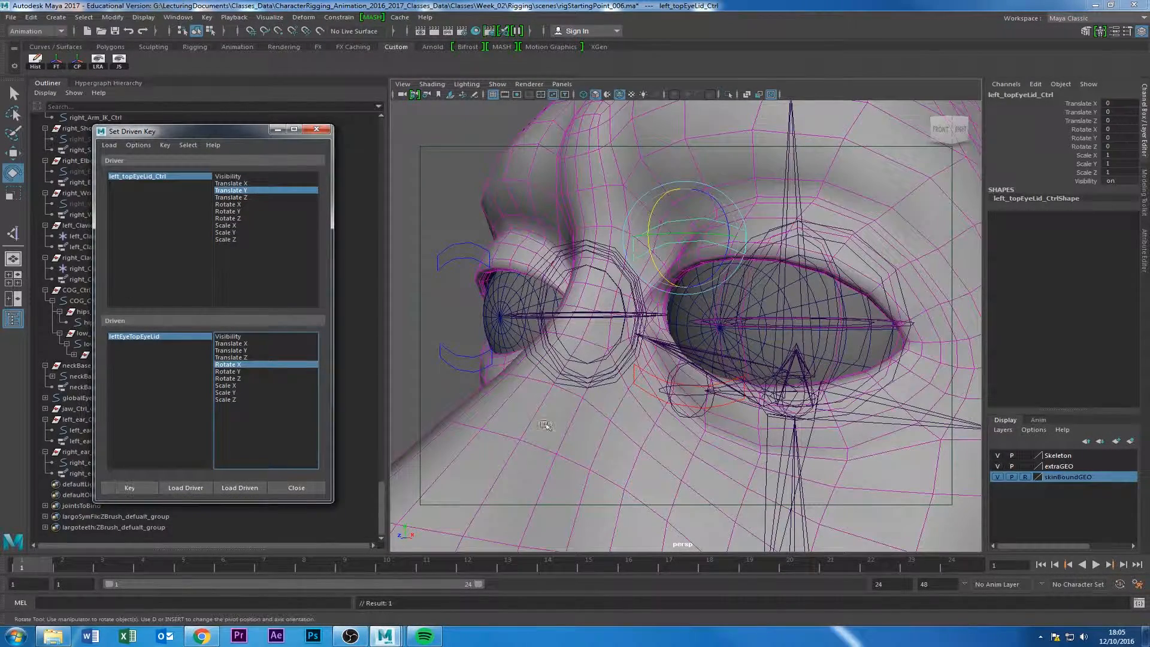
Inspect the keyed Rotate X channel of the leftEyeTopEyeLid joint, and reselect the driver left_topEyeLid_Ctrl.
left_click(466, 150)
left_click(667, 225)
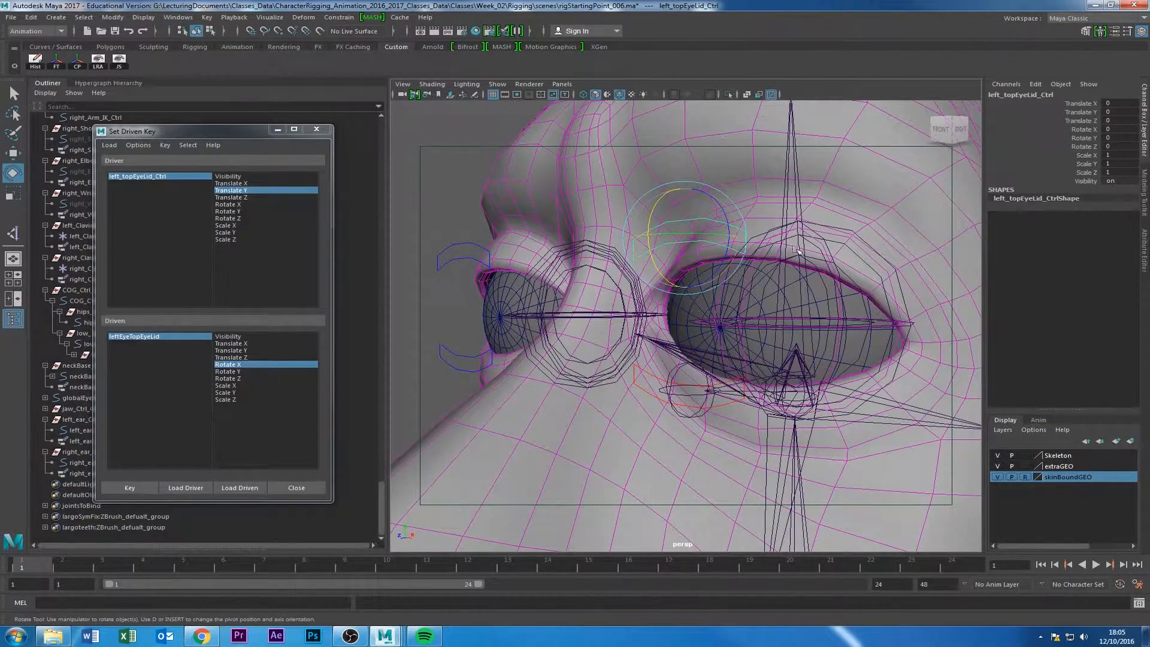
left_click(814, 229)
left_click(823, 232)
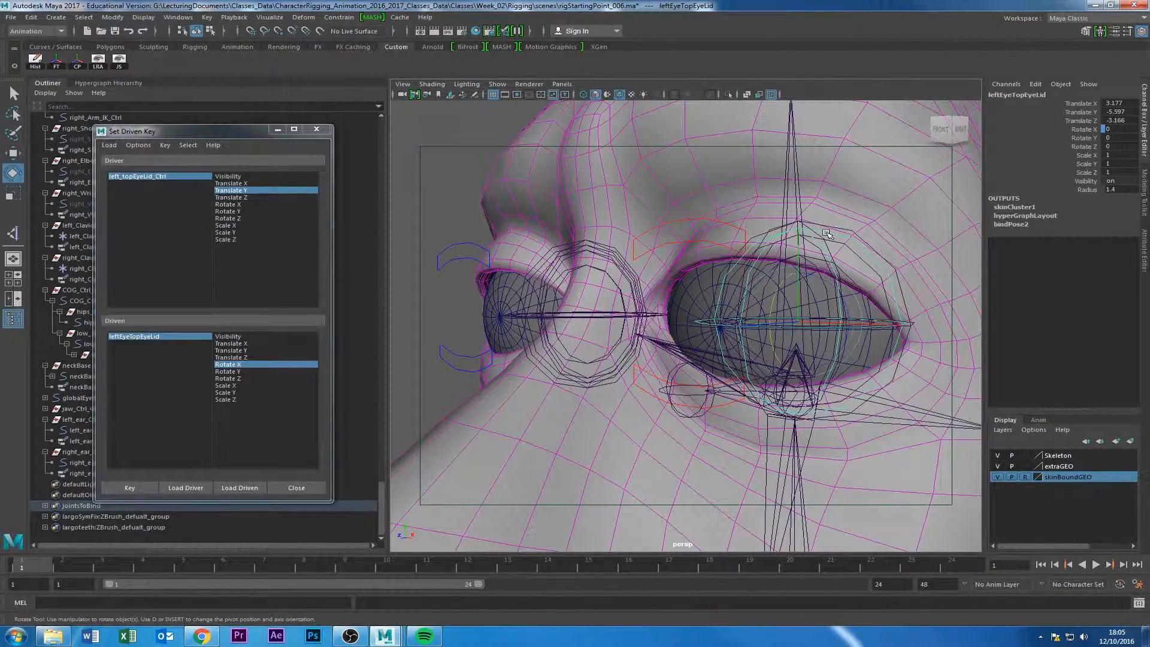
left_click(159, 177)
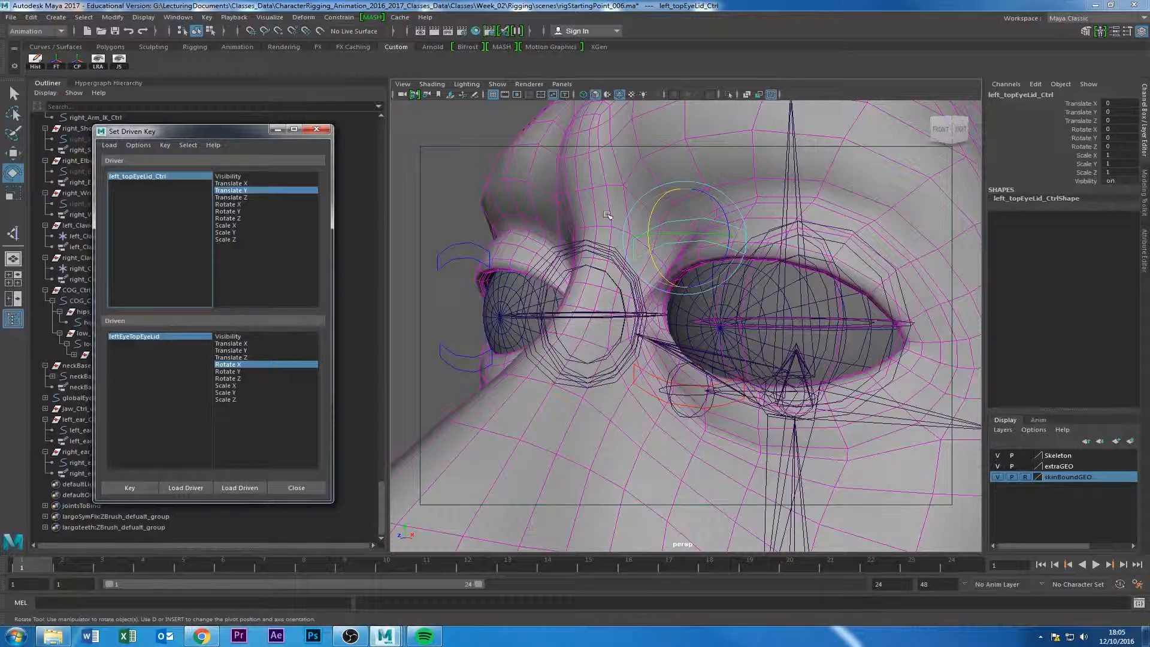
Set left_topEyeLid_Ctrl's Translate Y to -0.5 for the closed-lid pose.
left_click(462, 175)
left_click(684, 220)
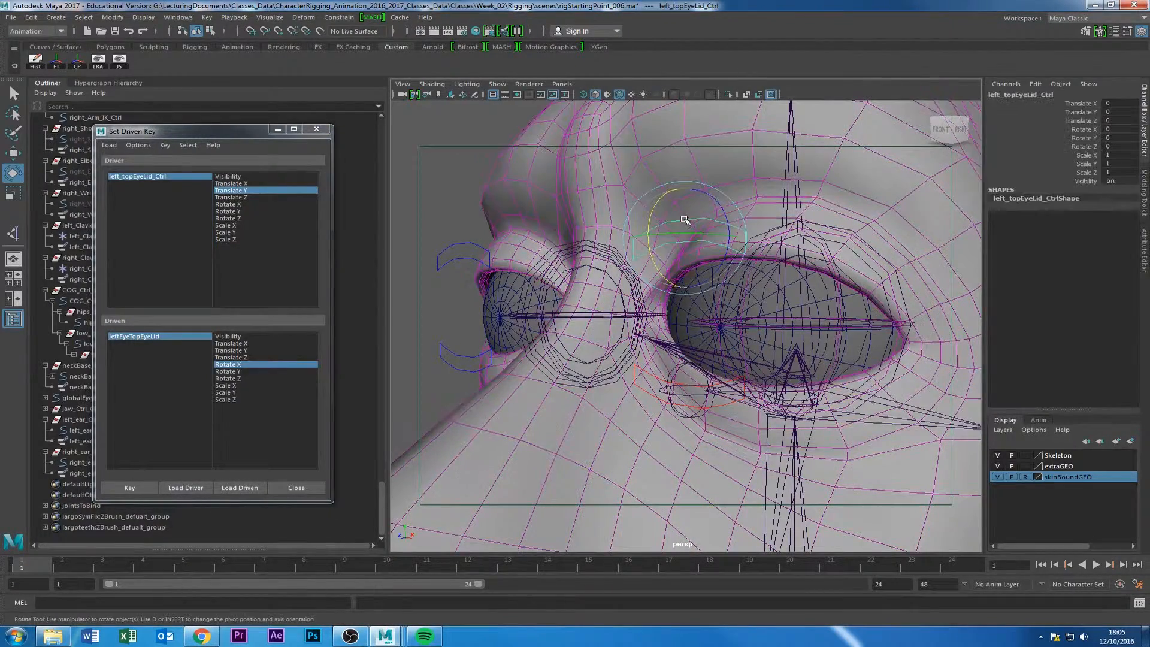
key("w")
left_click_drag(684, 189, 616, 295)
left_click_drag(508, 277, 512, 254)
double_click(1130, 112)
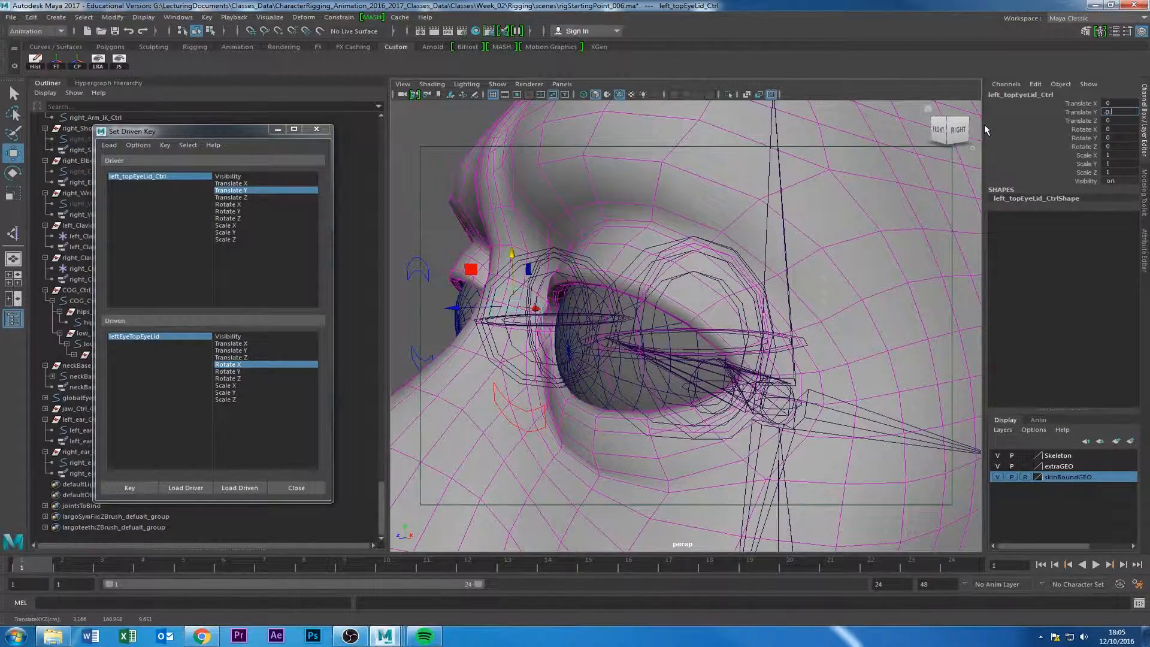
key("Return")
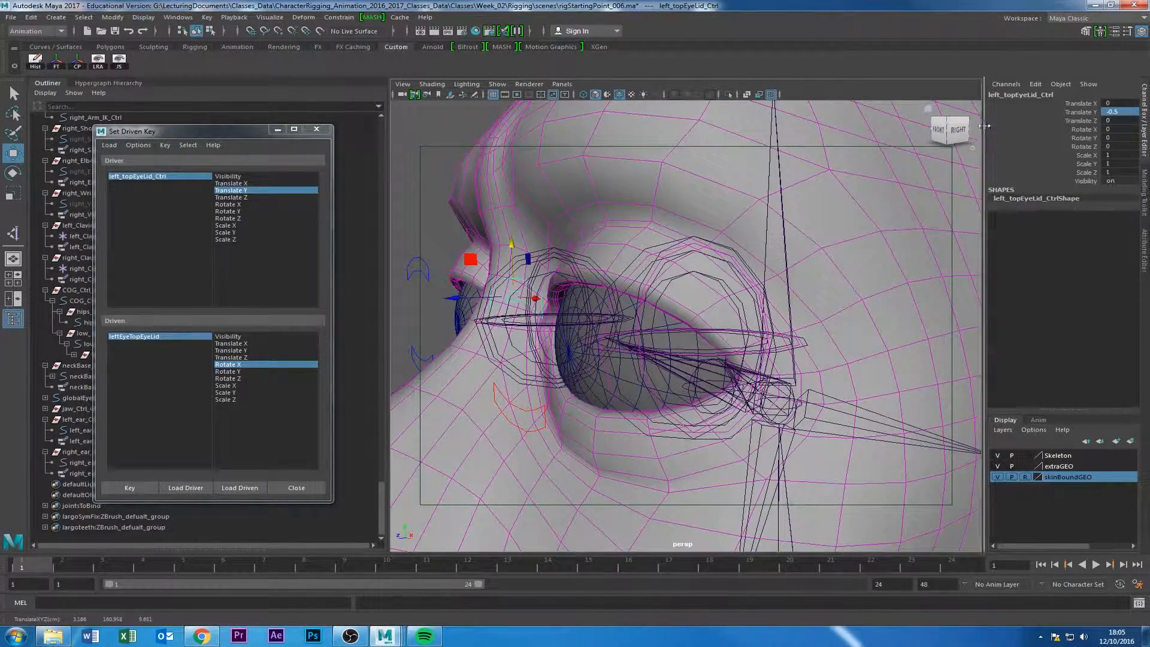
Set the driven leftEyeTopEyeLid joint's Rotate X to 55 and key the closed-lid pose.
left_click_drag(597, 384, 637, 314, "alt")
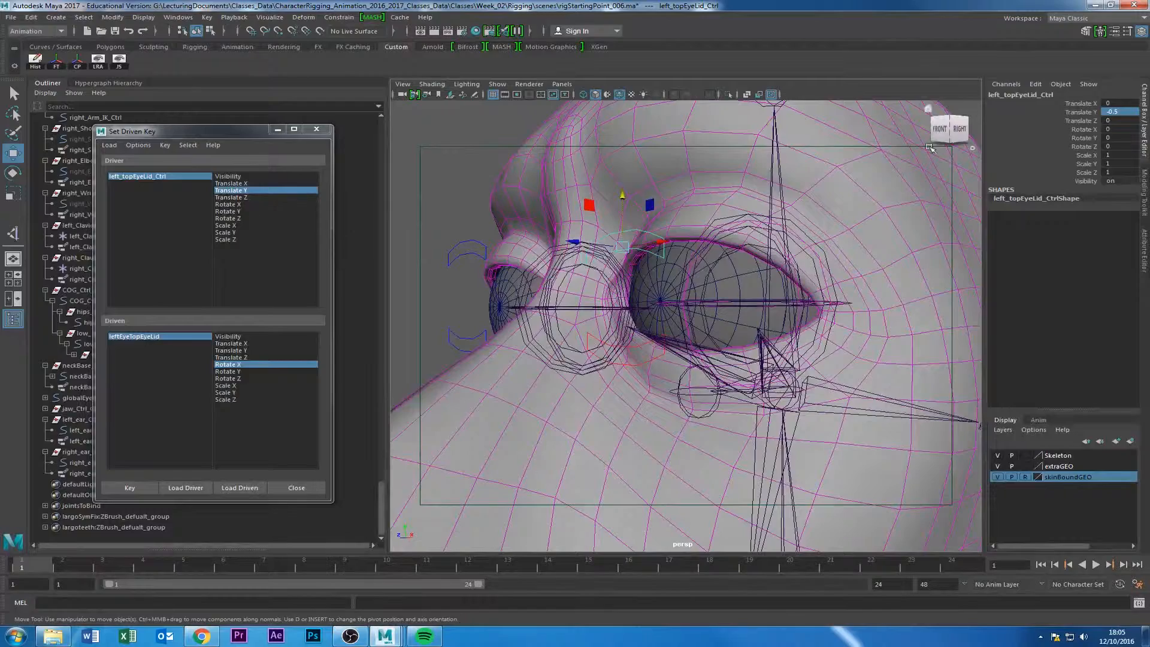
left_click(141, 337)
left_click(1084, 129)
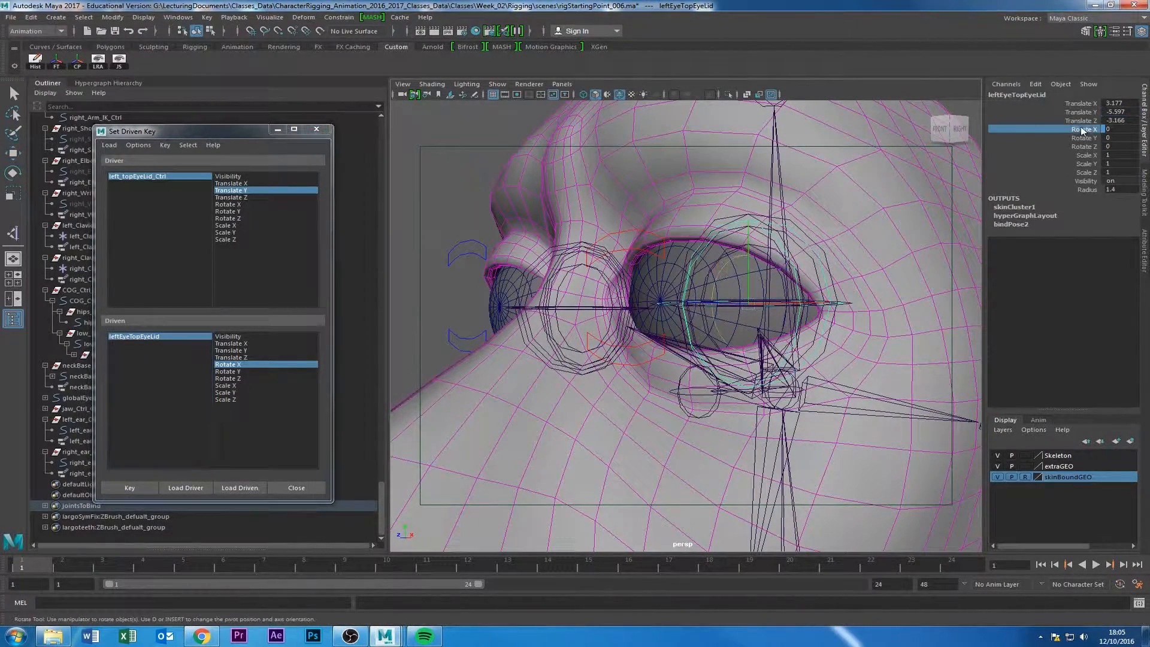
middle_click_drag(464, 201, 624, 241)
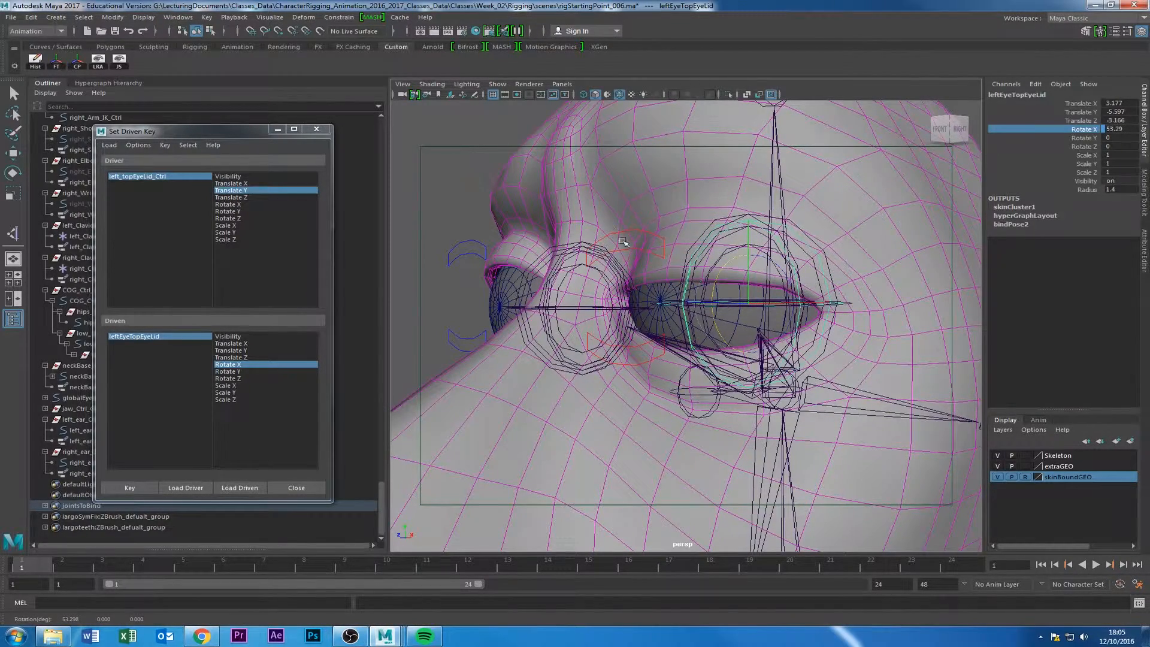
left_click(1125, 128)
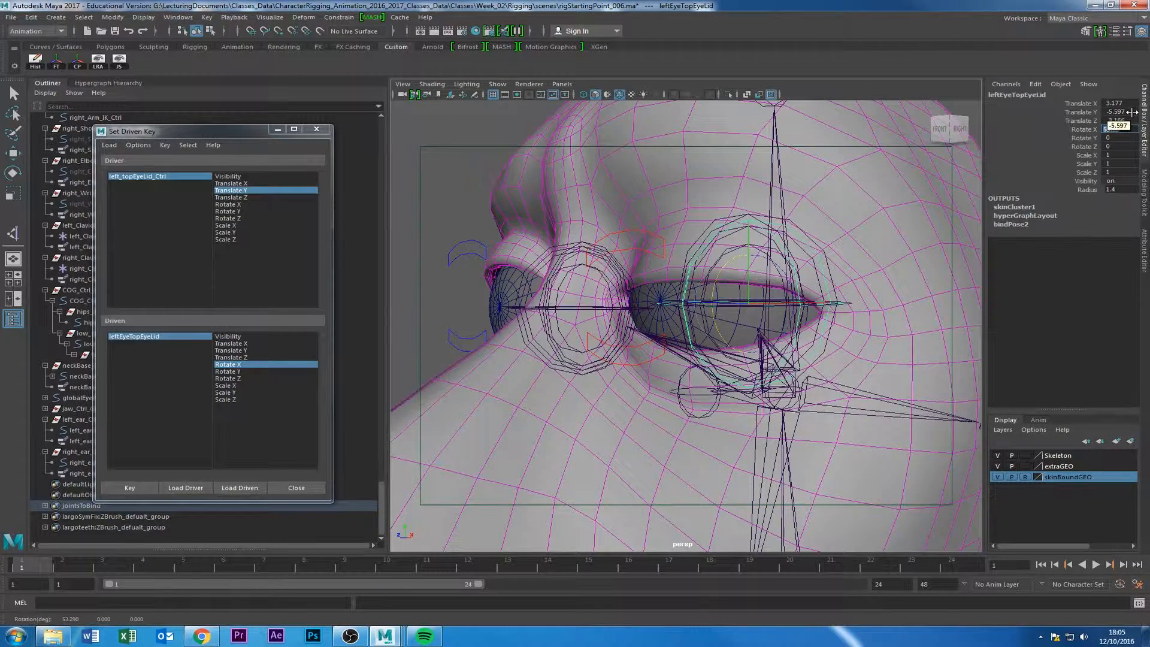
type("55")
key("Return")
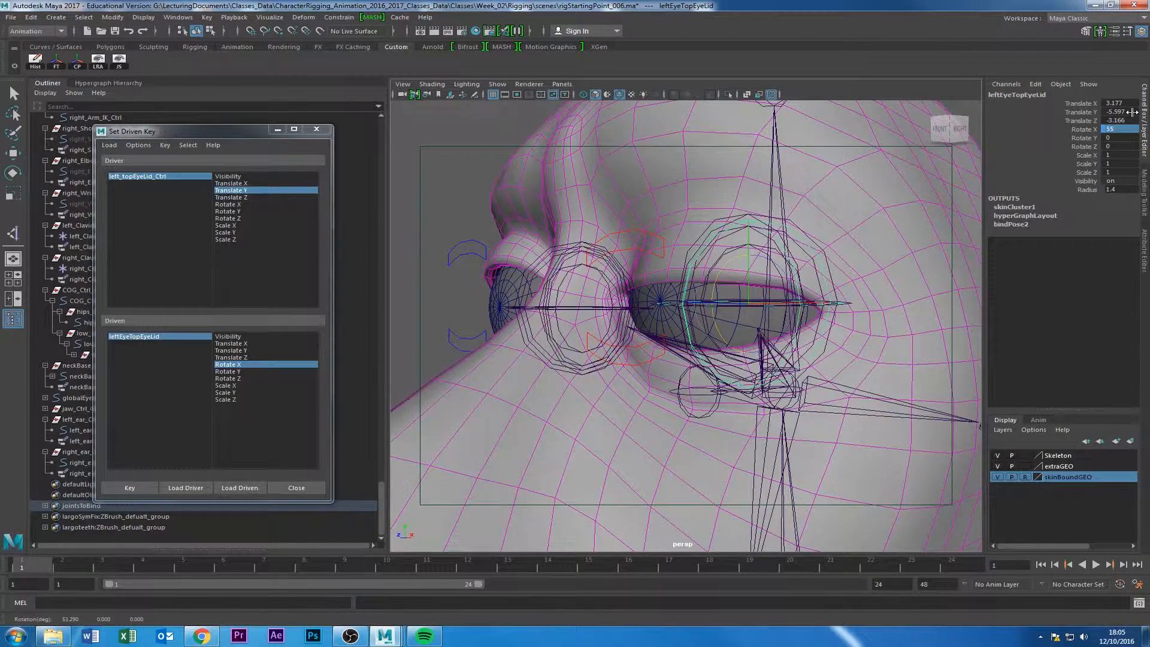
left_click(132, 488)
Select the driver left_topEyeLid_Ctrl and set its Translate Y to 0.5 for the raised-lid pose.
left_click(145, 177)
key("w")
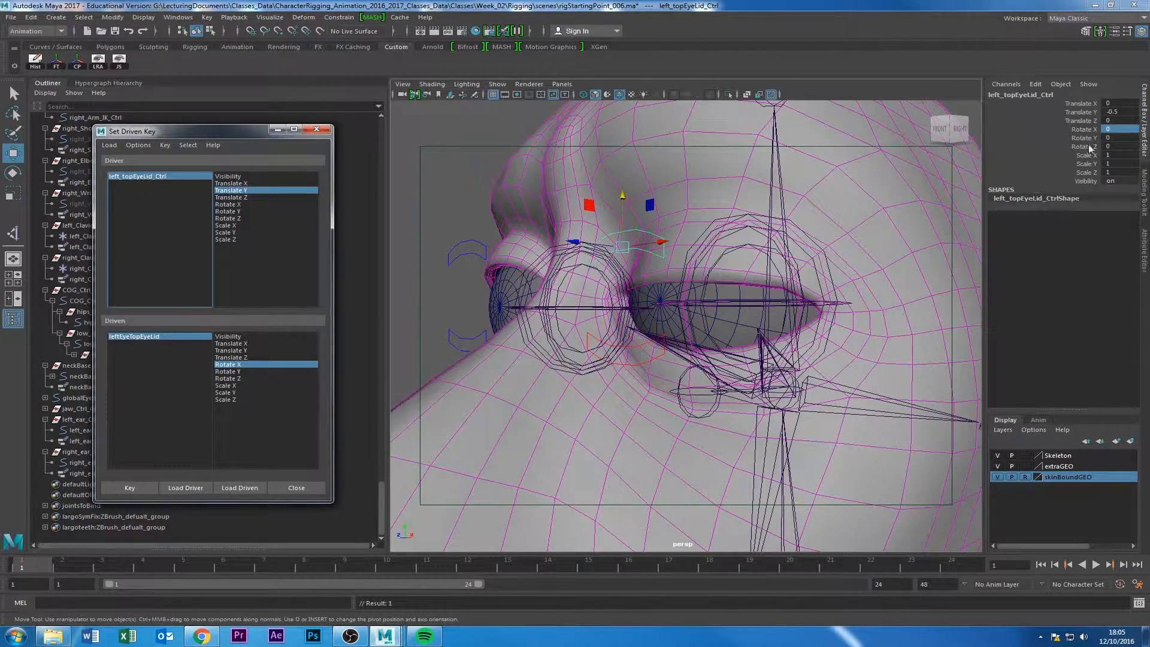
left_click(1118, 115)
type("-0.5")
key("Return")
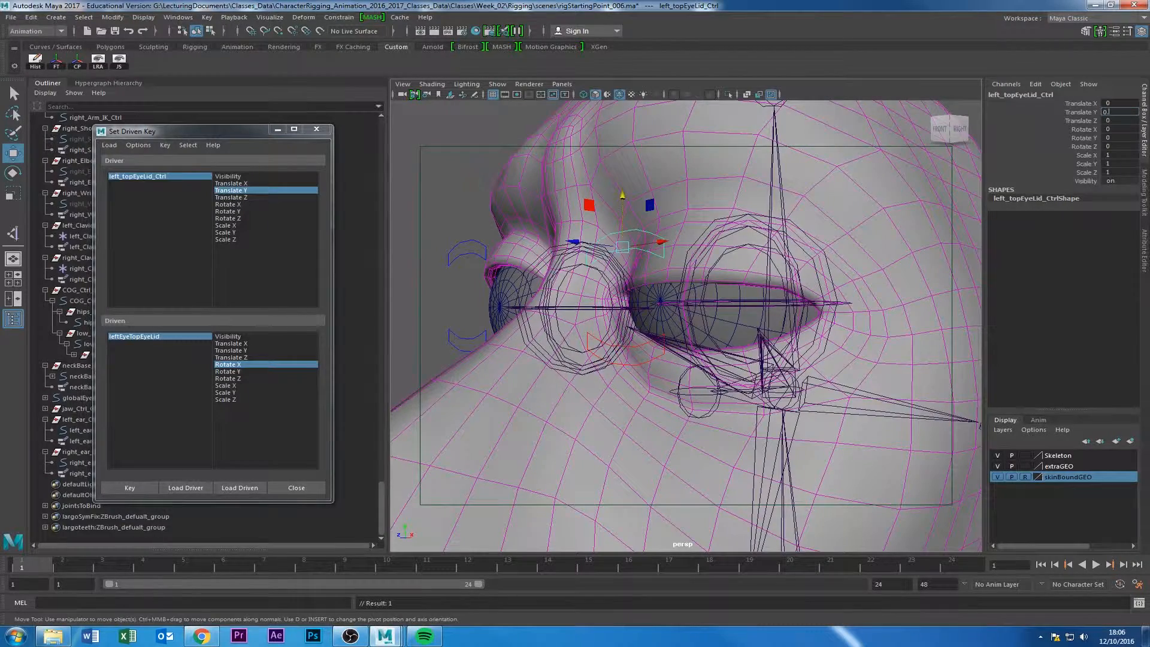
key("Return")
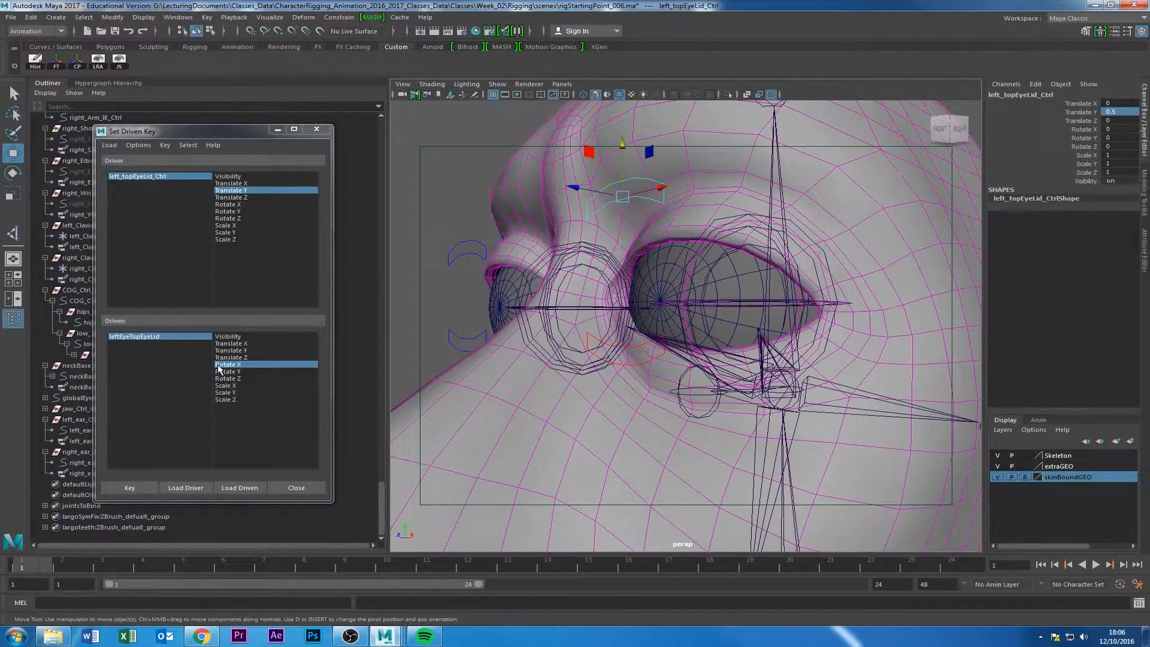
Set the driven leftEyeTopEyeLid joint's Rotate X to -55 and key the raised-lid pose.
left_click(139, 337)
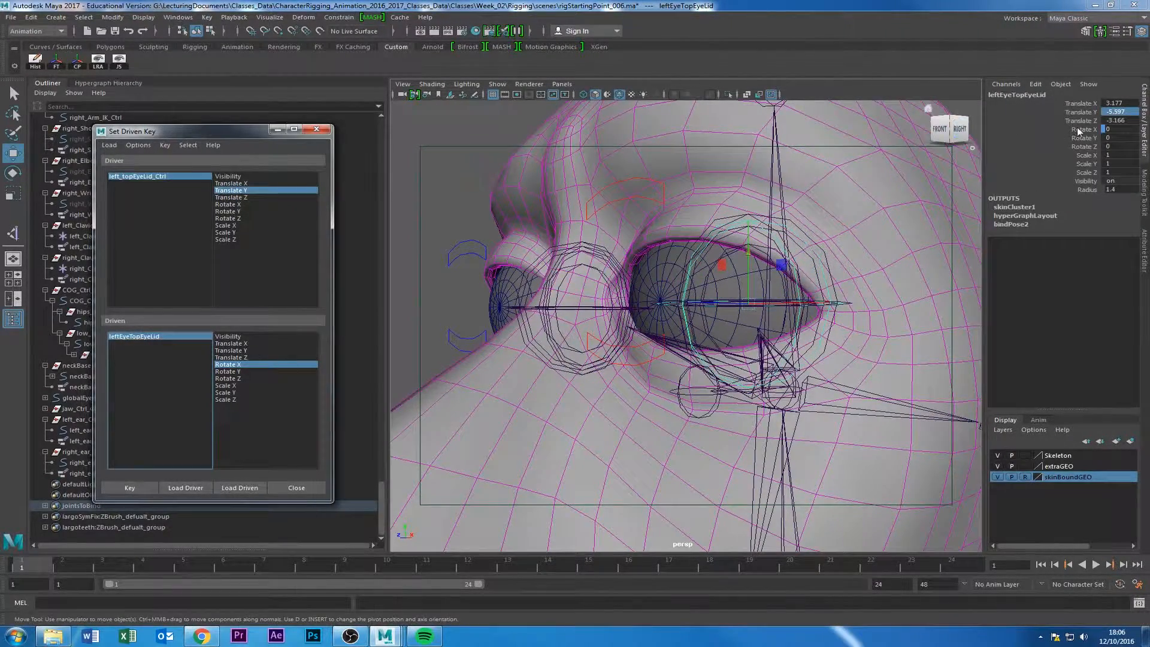
key("e")
middle_click_drag(597, 199, 819, 199)
double_click(1129, 129)
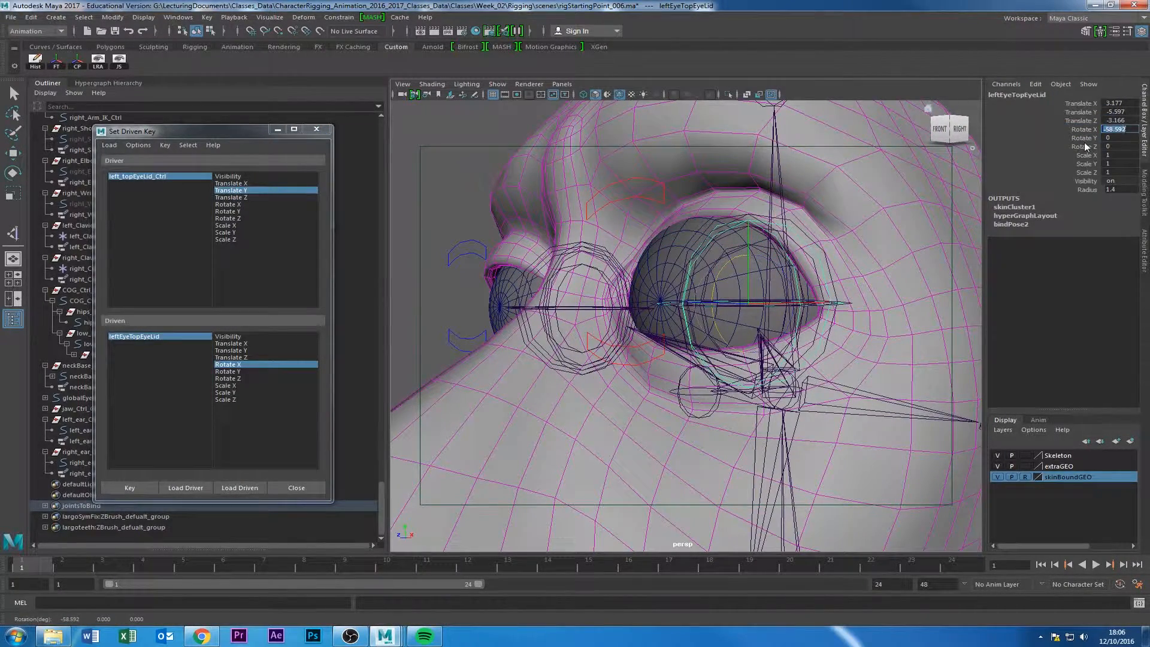
type("-55")
key("Return")
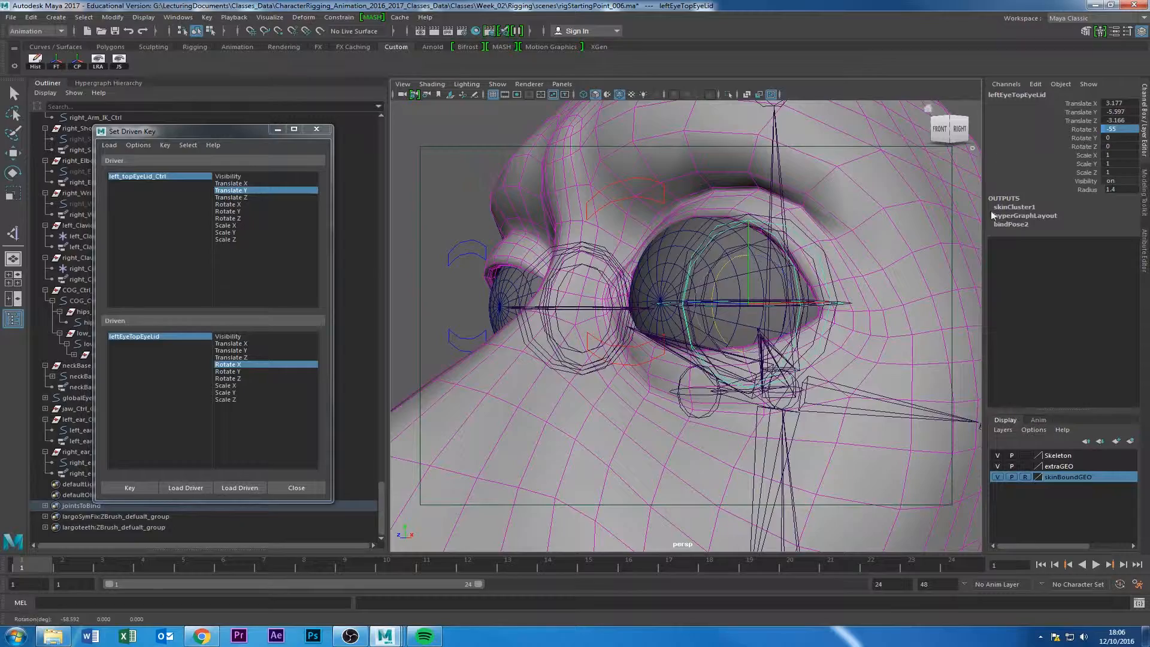
left_click_drag(623, 269, 683, 274, "alt")
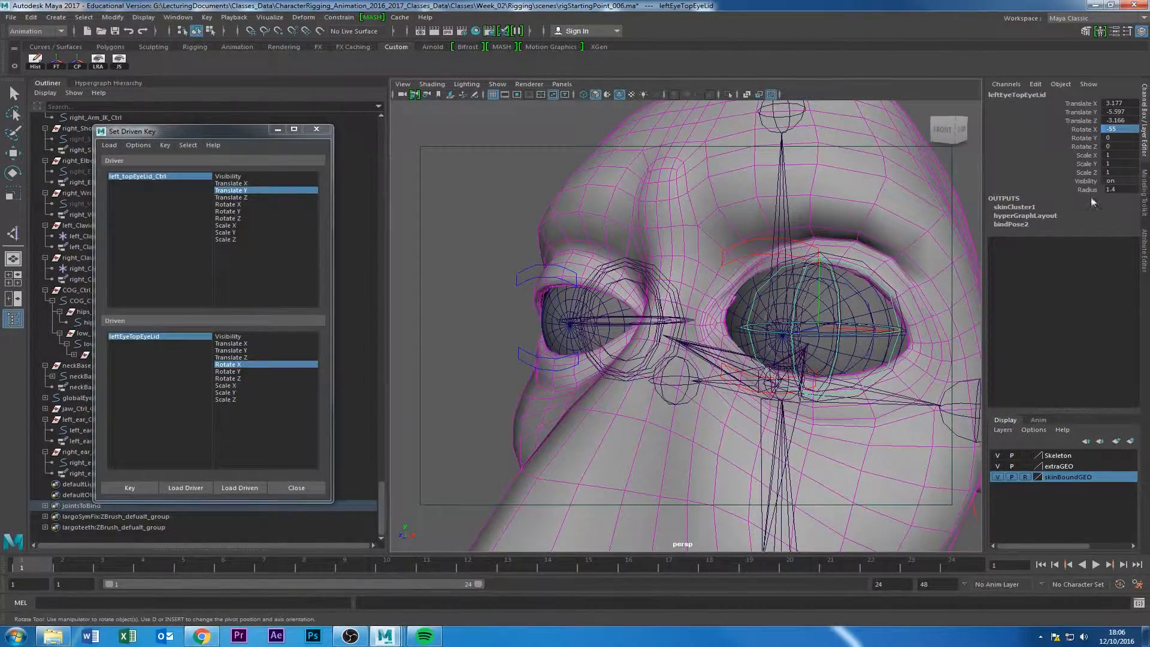
left_click(130, 489)
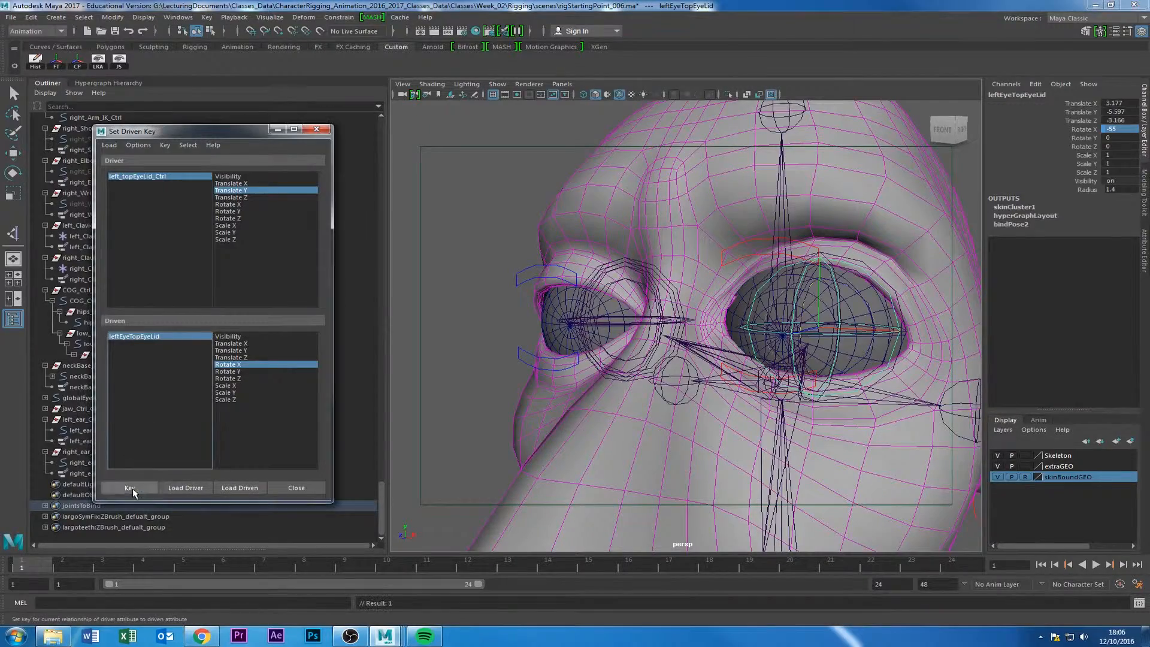
Test the upper lid by moving left_topEyeLid_Ctrl vertically, and return its Translate Y to 0.
left_click_drag(770, 324, 714, 307, "alt")
left_click(555, 267)
key("w")
left_click(668, 215)
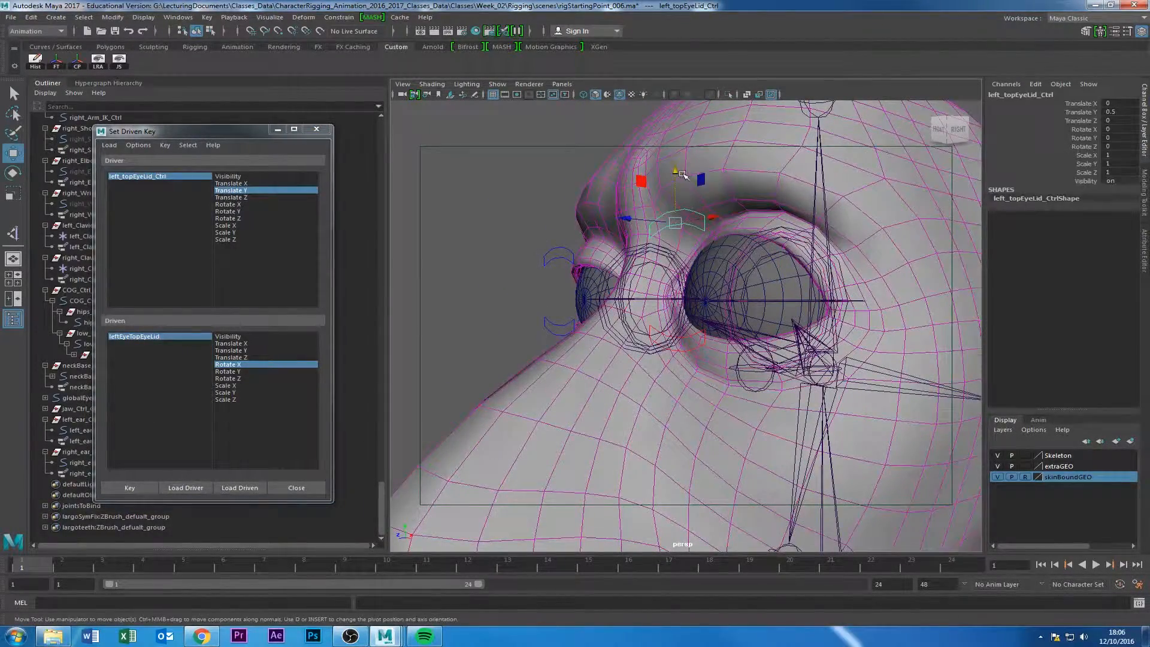
left_click_drag(682, 174, 676, 213)
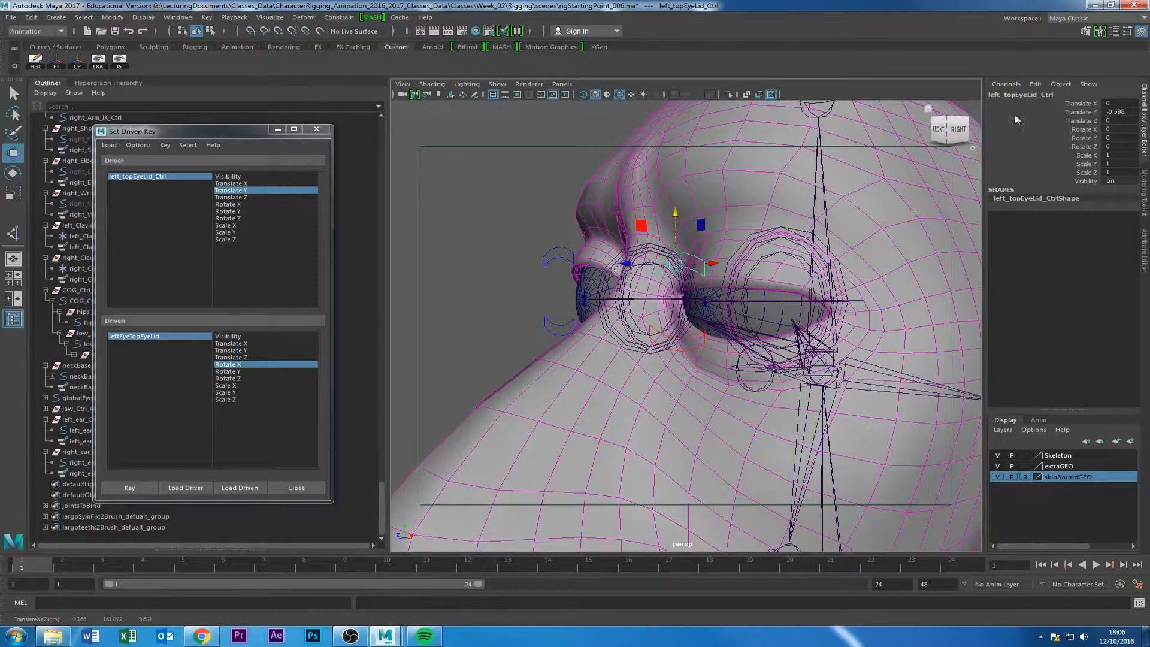
left_click(1113, 112)
type("0")
key("Return")
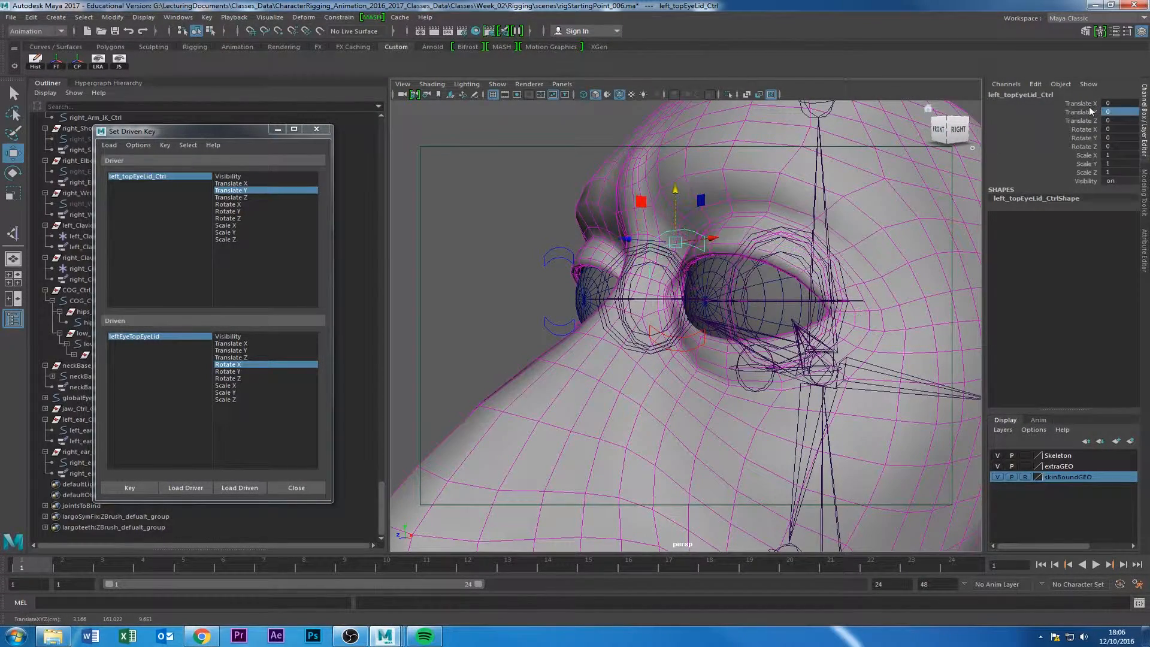
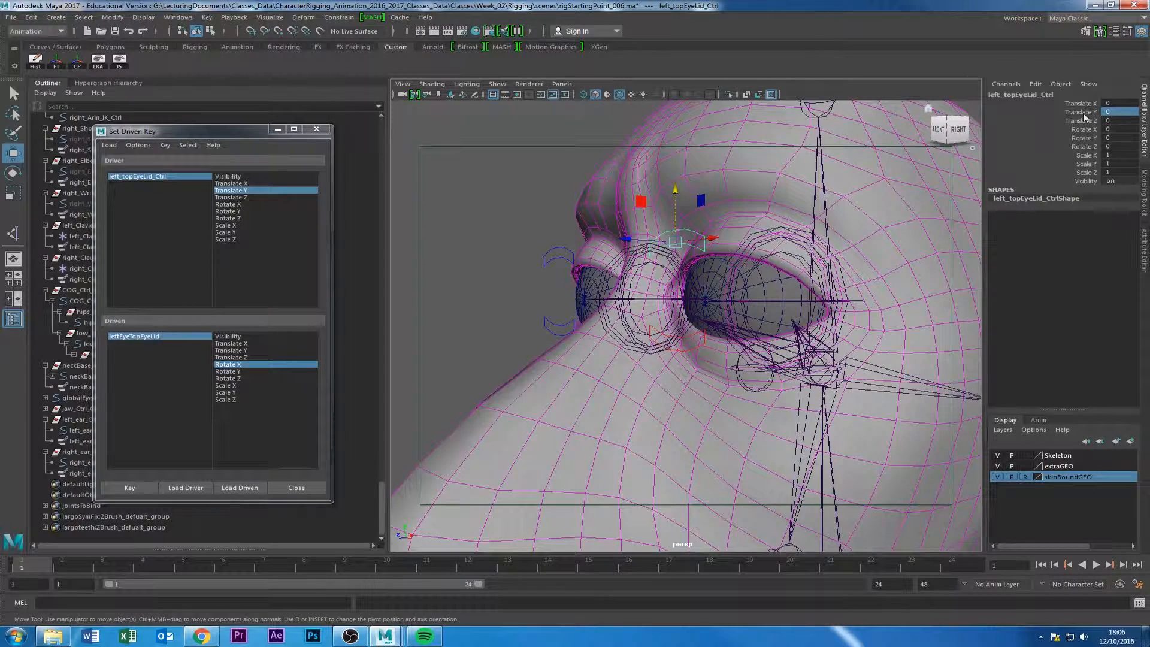
mouse_move(675, 189)
left_mouse_down()
mouse_move(675, 200)
mouse_move(677, 184)
left_mouse_up()
key("ctrl+z")
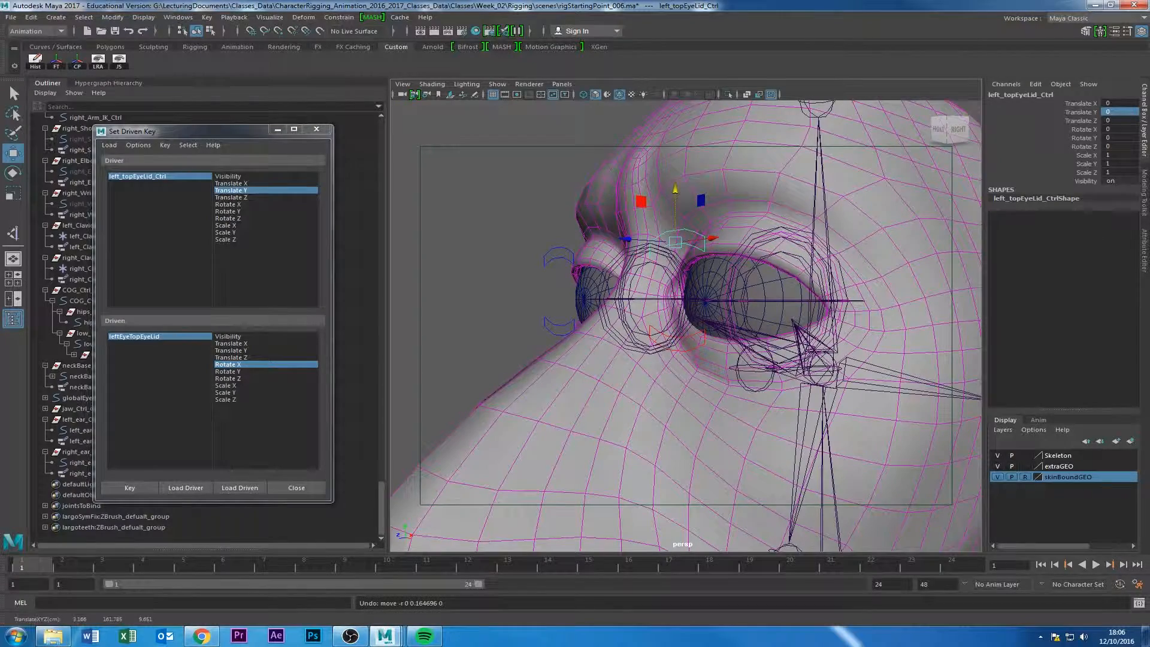
Show the Translate section of the Limit Information in left_topEyeLid_Ctrl's attributes.
left_click(1145, 242)
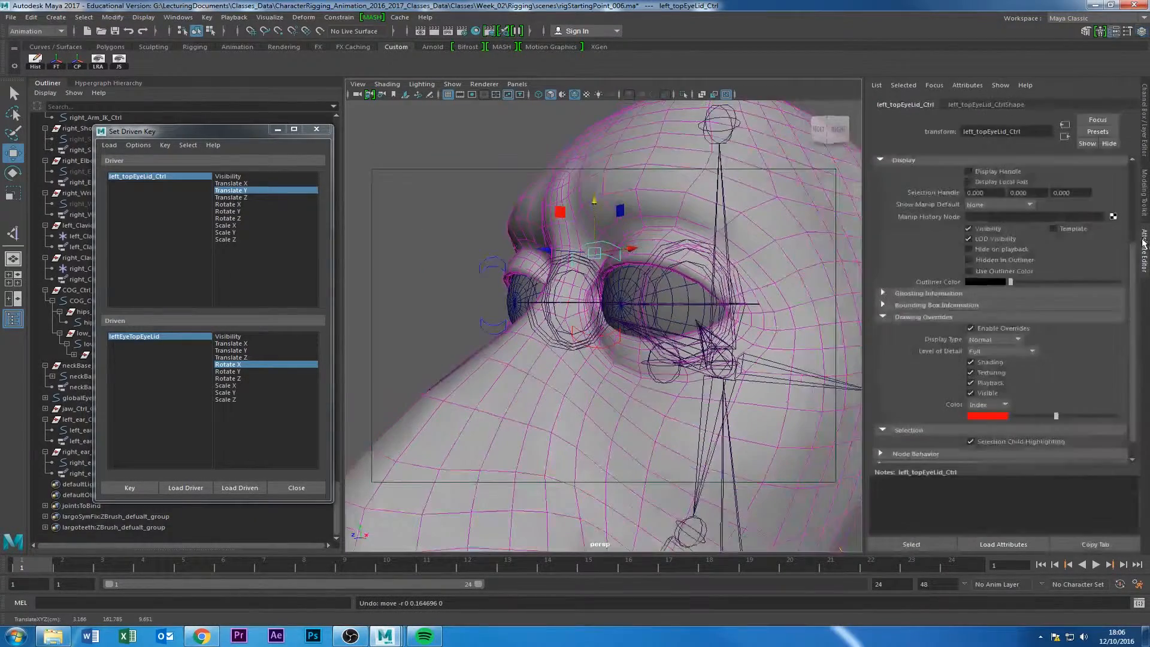
left_click(964, 104)
left_click(920, 106)
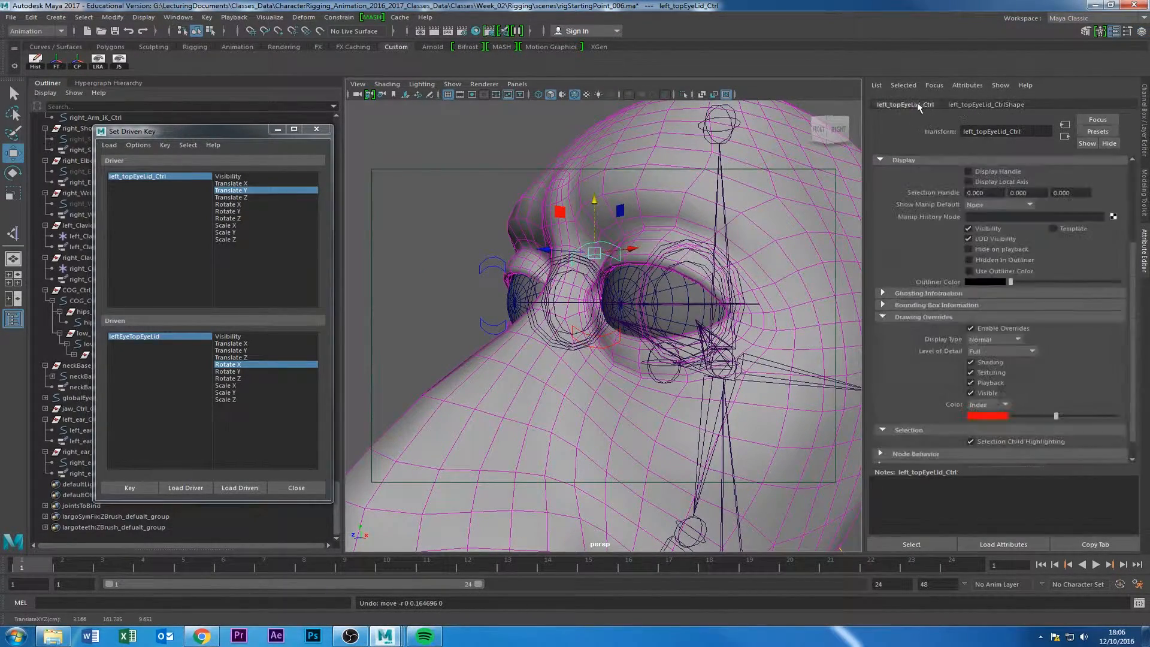
left_click(877, 313)
scroll(895, 253, "up", 3)
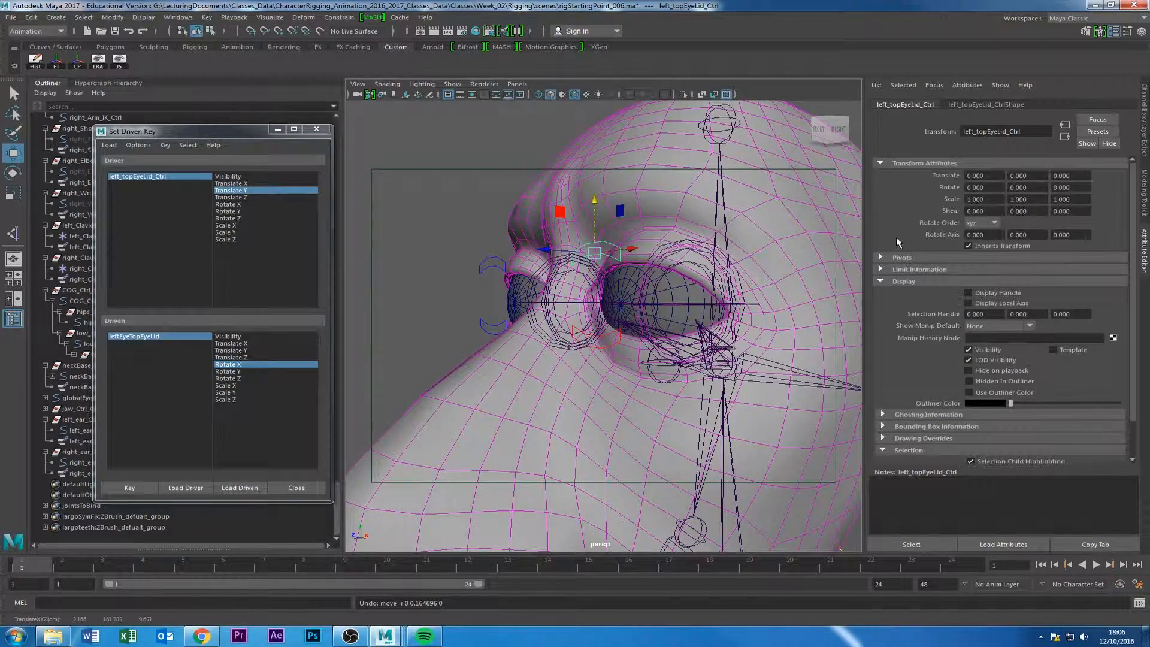
left_click(880, 270)
scroll(908, 270, "down", 3)
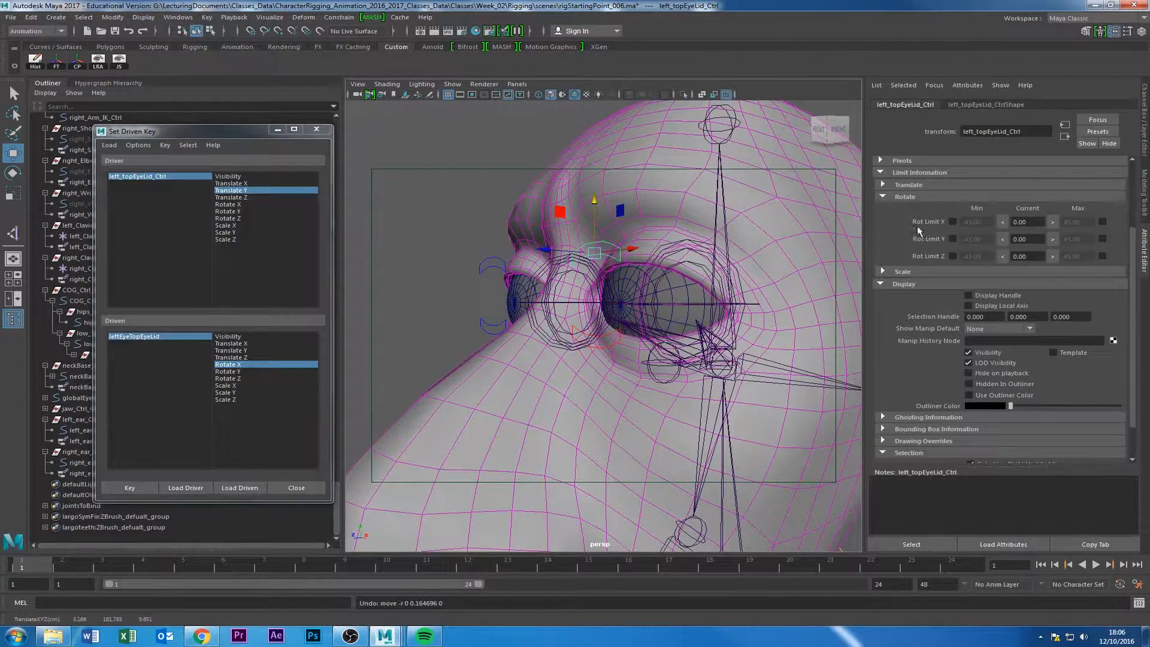
left_click(884, 198)
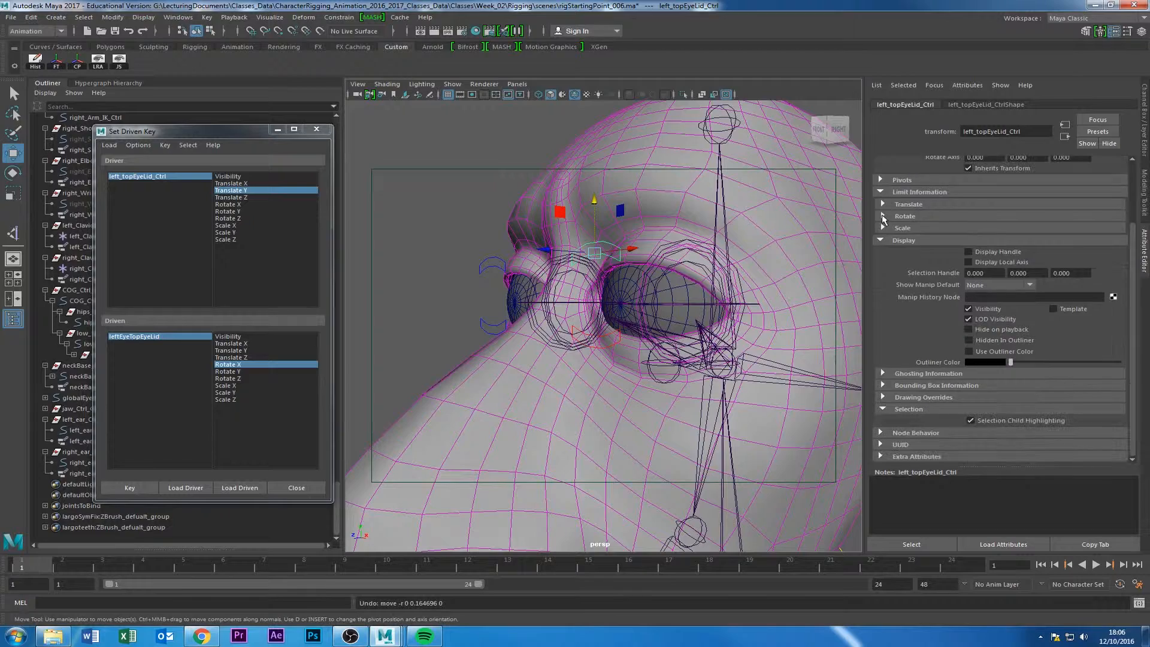
left_click(884, 204)
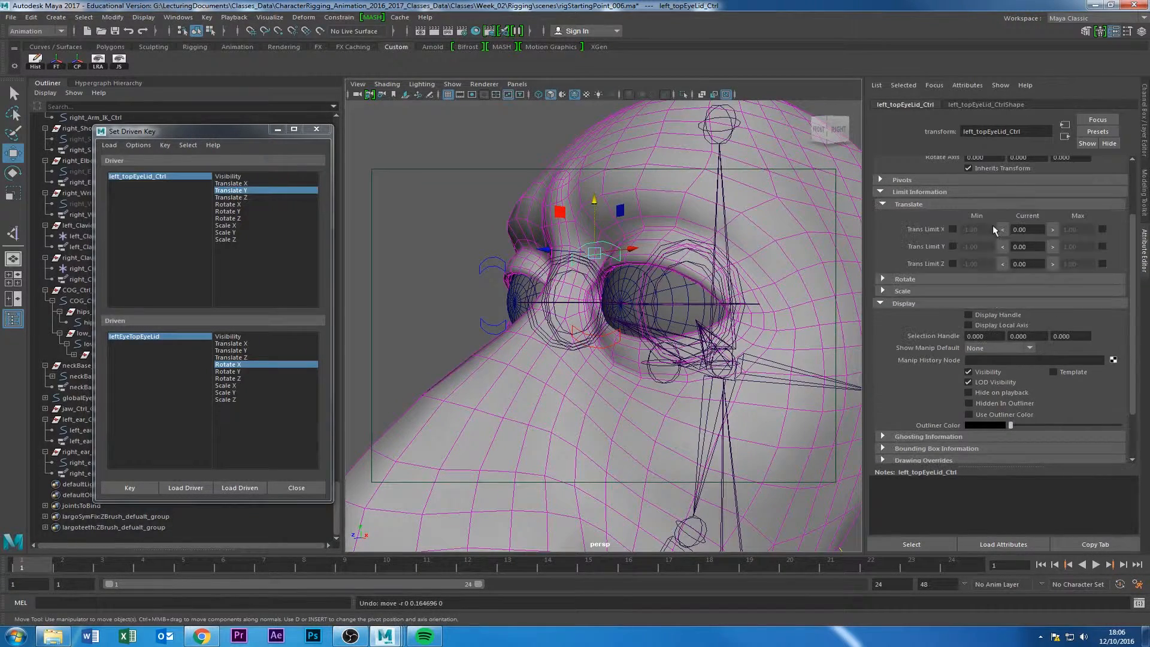
Enable both Translate Y limits on left_topEyeLid_Ctrl, with a minimum of -0.5 and a maximum of 0.5.
left_click(953, 247)
left_click(1103, 246)
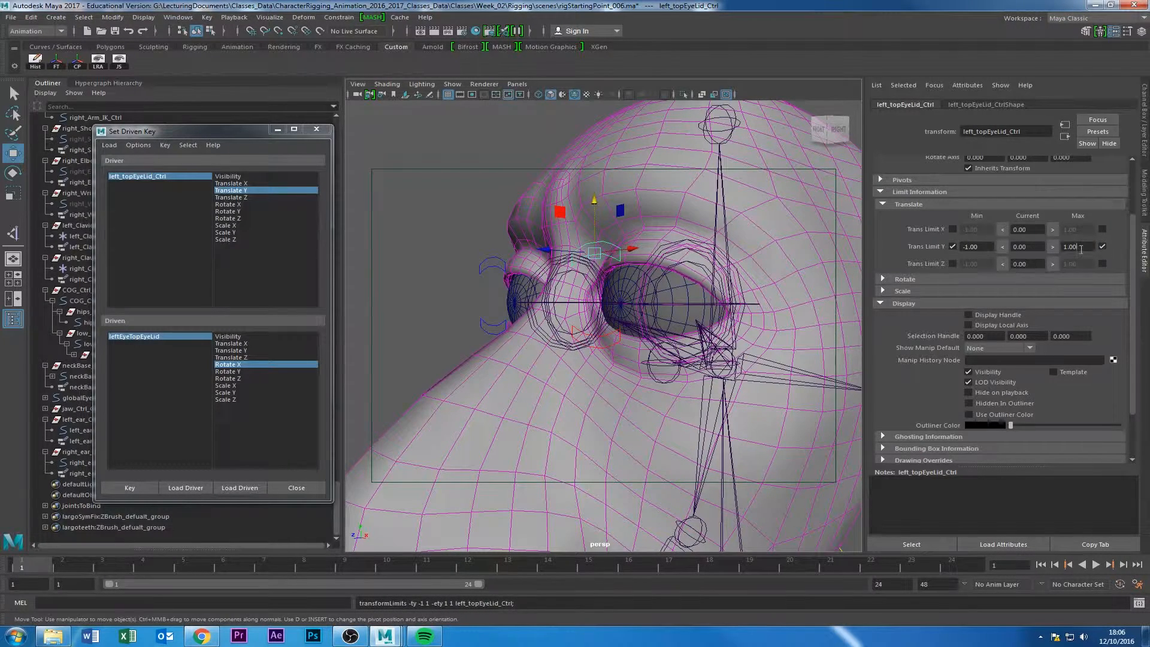
left_click_drag(1081, 249, 947, 278)
type(".5")
left_click(980, 247)
type("-0.5")
key("Return")
Test the Translate Y limits by moving left_topEyeLid_Ctrl up and down, and undo the move.
left_click(597, 243)
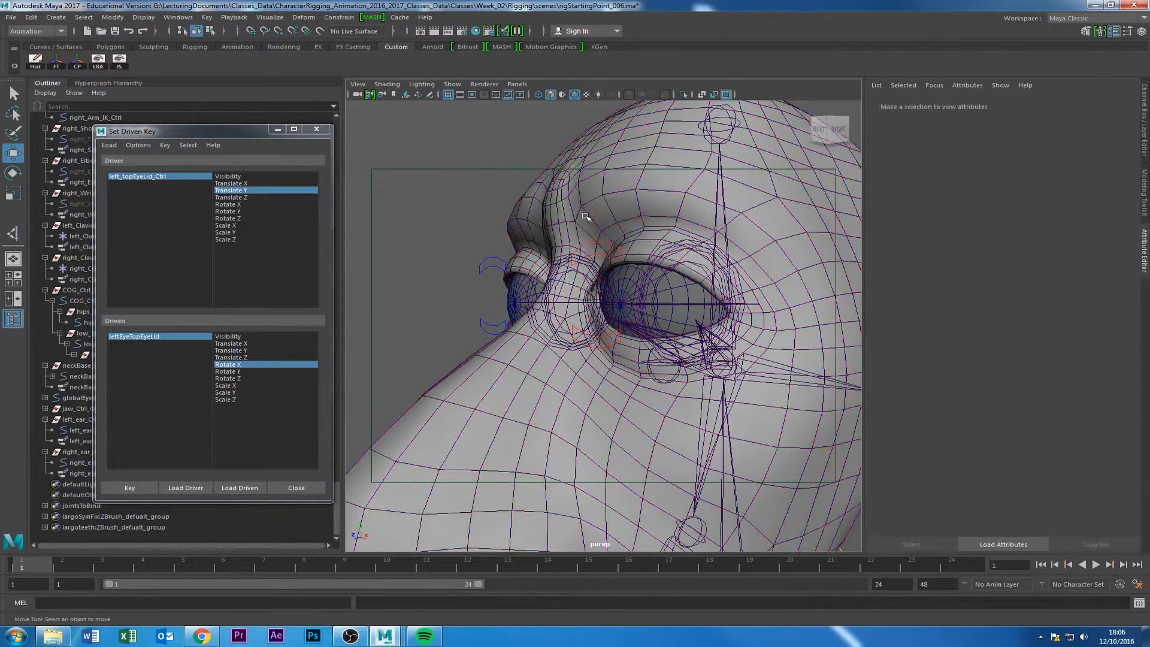
left_click(602, 241)
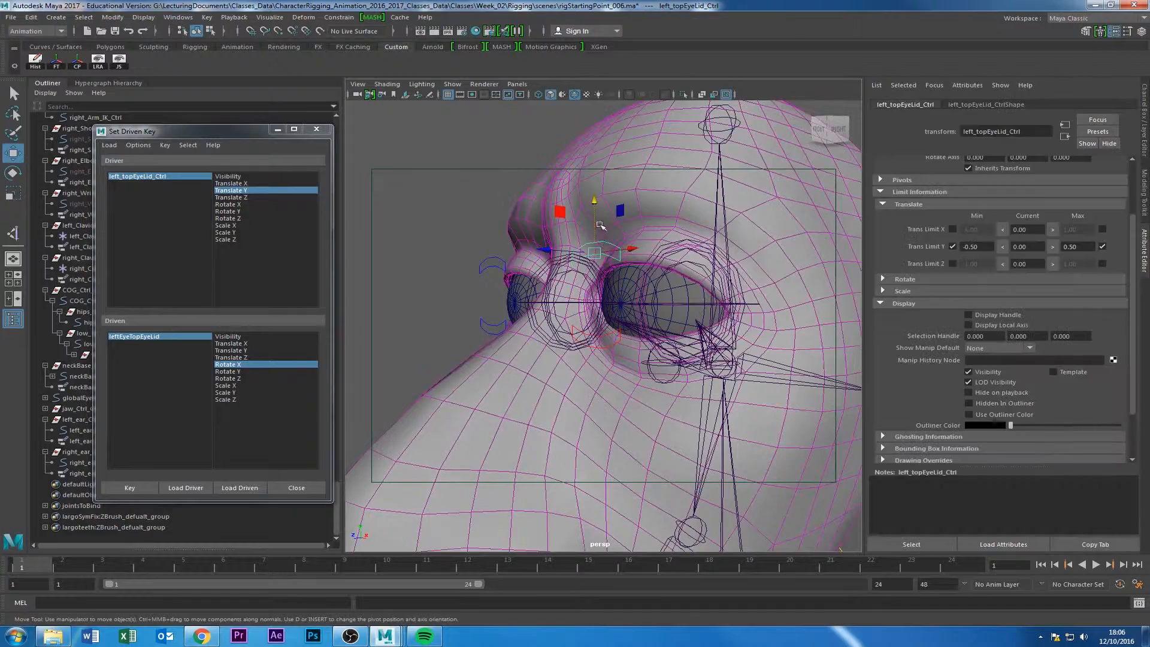
left_click_drag(595, 198, 576, 456)
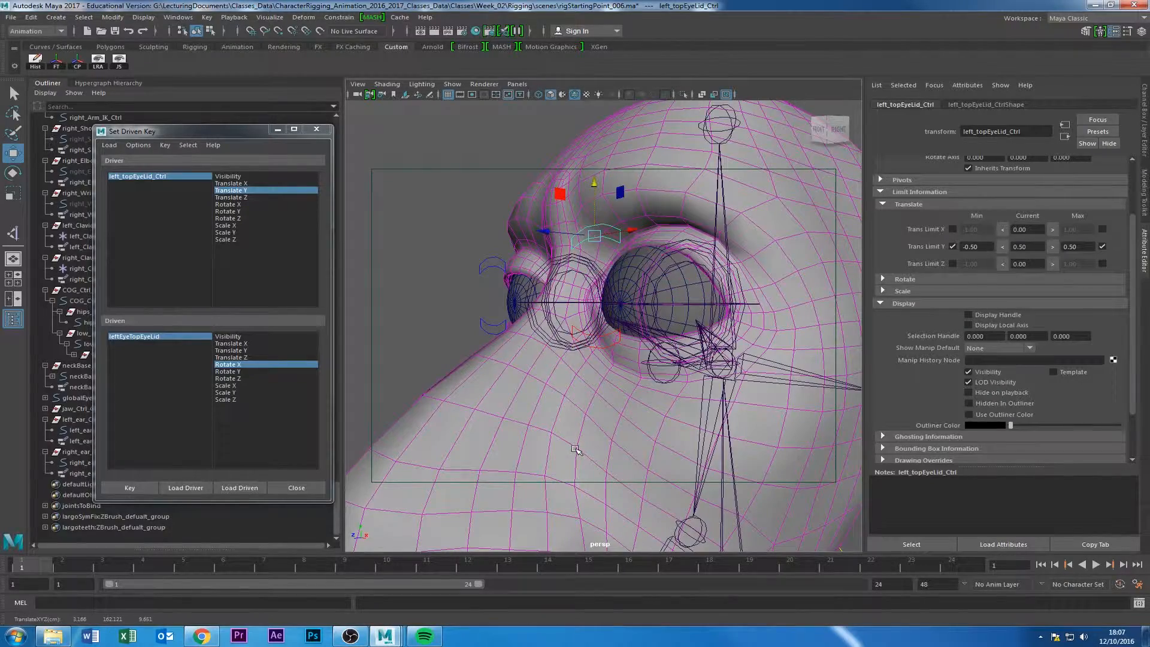
key("ctrl+z")
Load left_botEyeLid_Ctrl as the driver for the set driven key.
left_click_drag(393, 311, 478, 298, "alt")
right_click_drag(477, 298, 456, 309, "alt")
left_click(419, 290)
left_click_drag(456, 308, 469, 301, "alt")
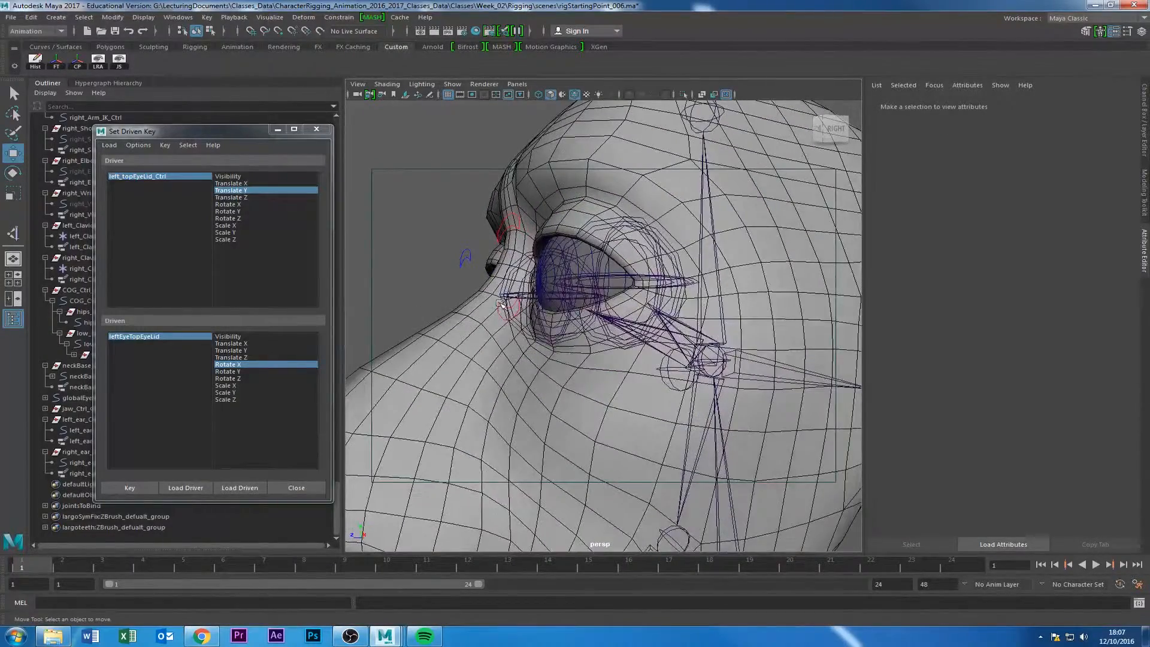
left_click(501, 305)
left_click(505, 315)
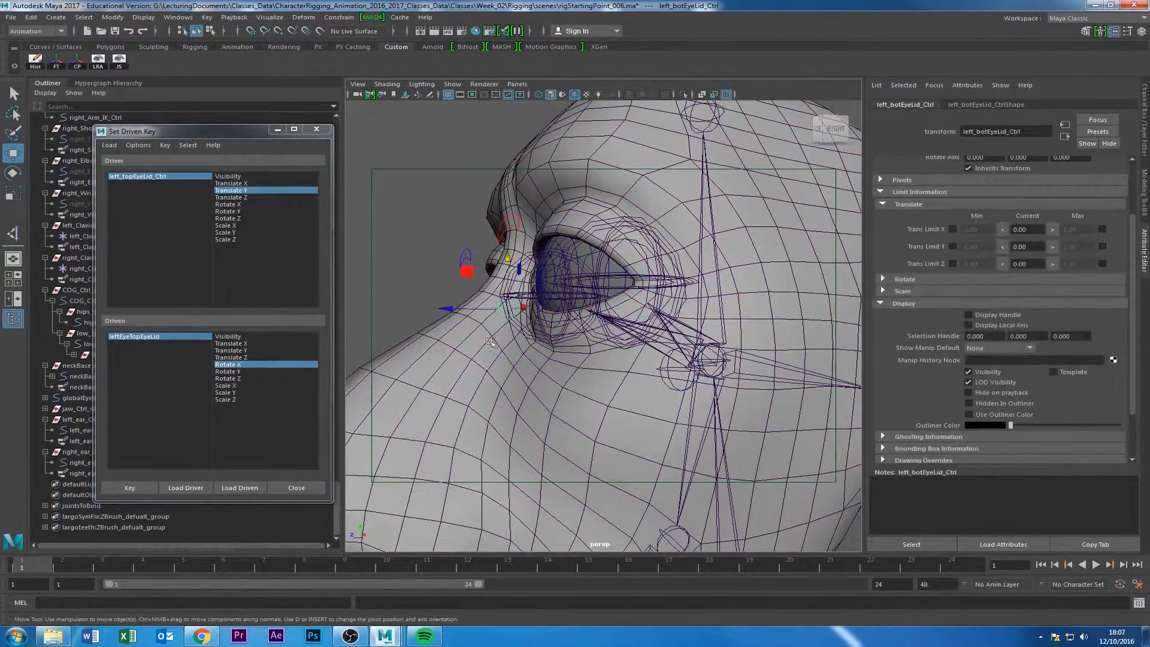
left_click(186, 488)
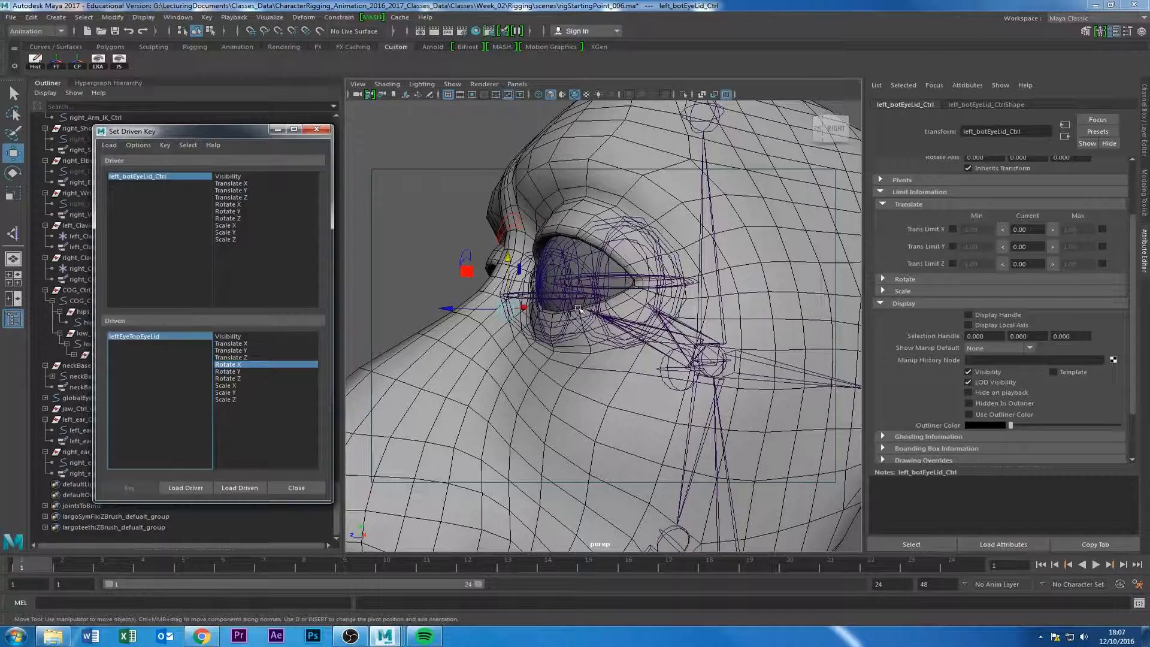
Load leftEyeBotEyeLid as the driven object and key its Rotate X against left_botEyeLid_Ctrl's Translate Y at the rest pose.
left_click_drag(579, 309, 672, 228, "alt")
left_click(677, 224)
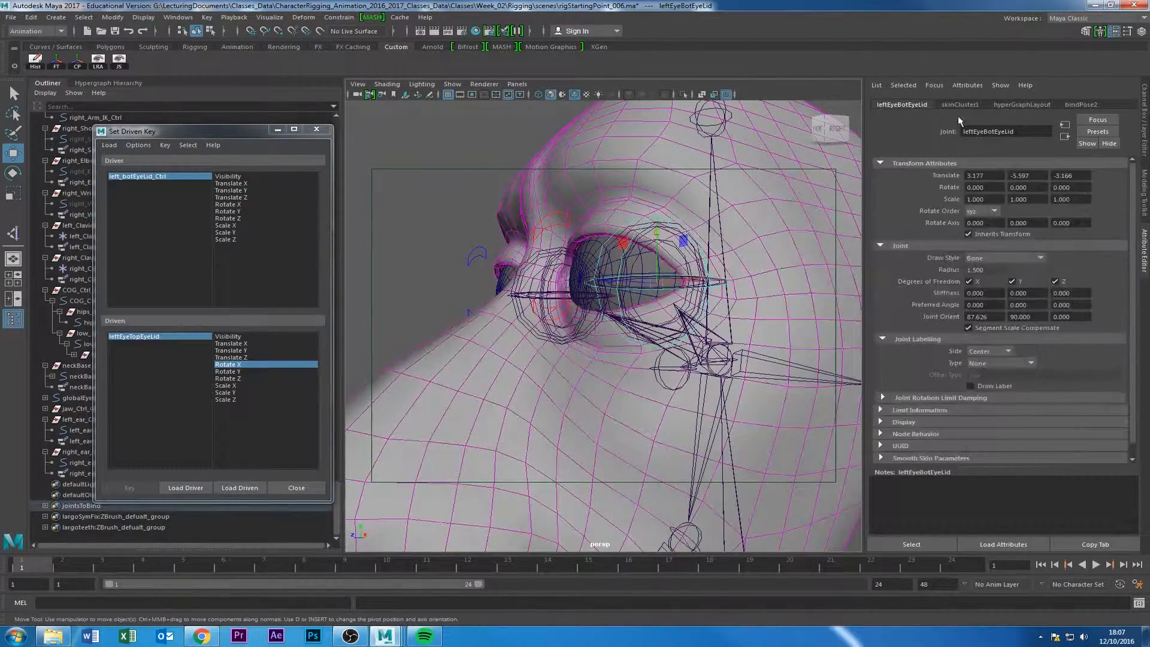
left_click(239, 488)
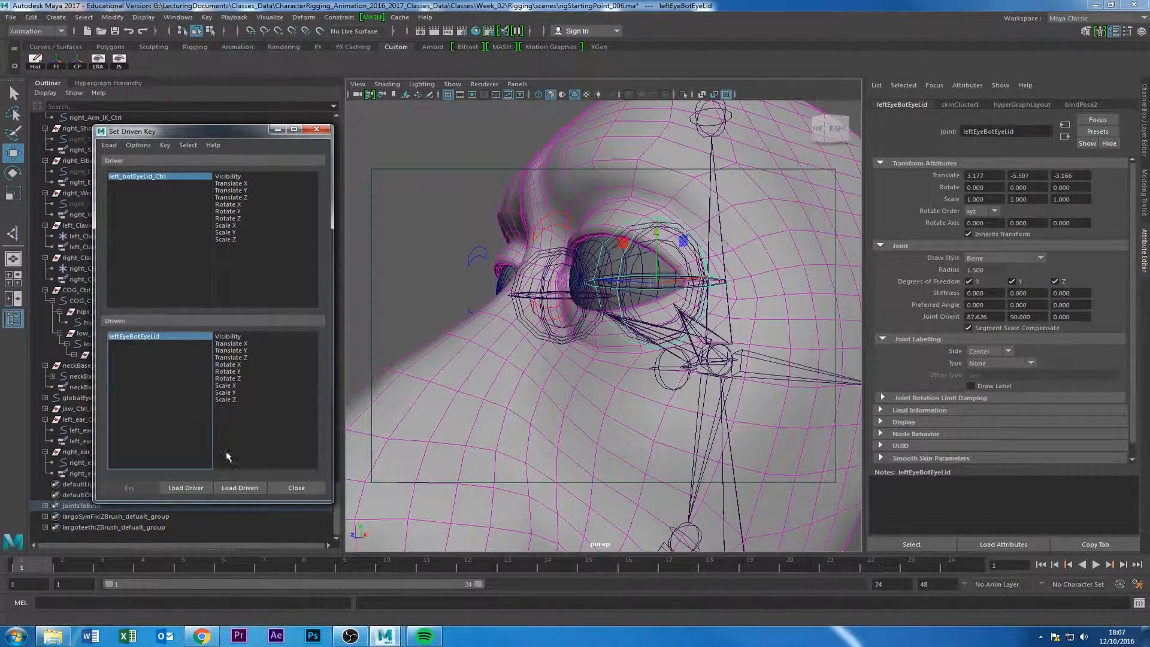
left_click_drag(644, 318, 736, 323, "alt")
left_click(228, 365)
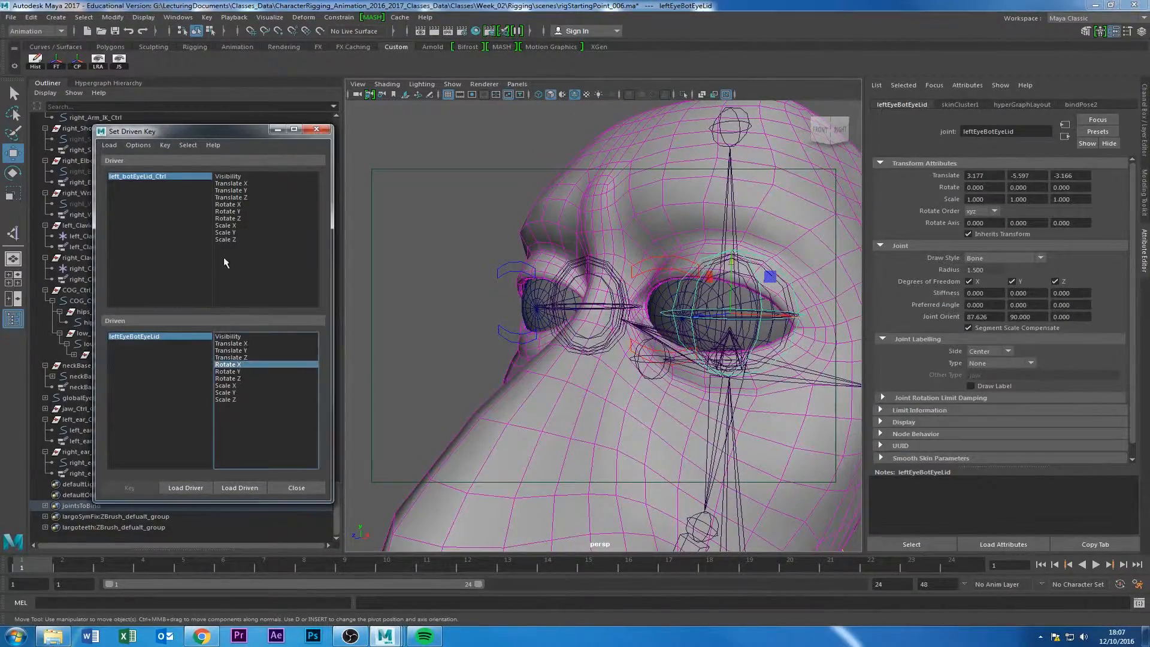
left_click(230, 189)
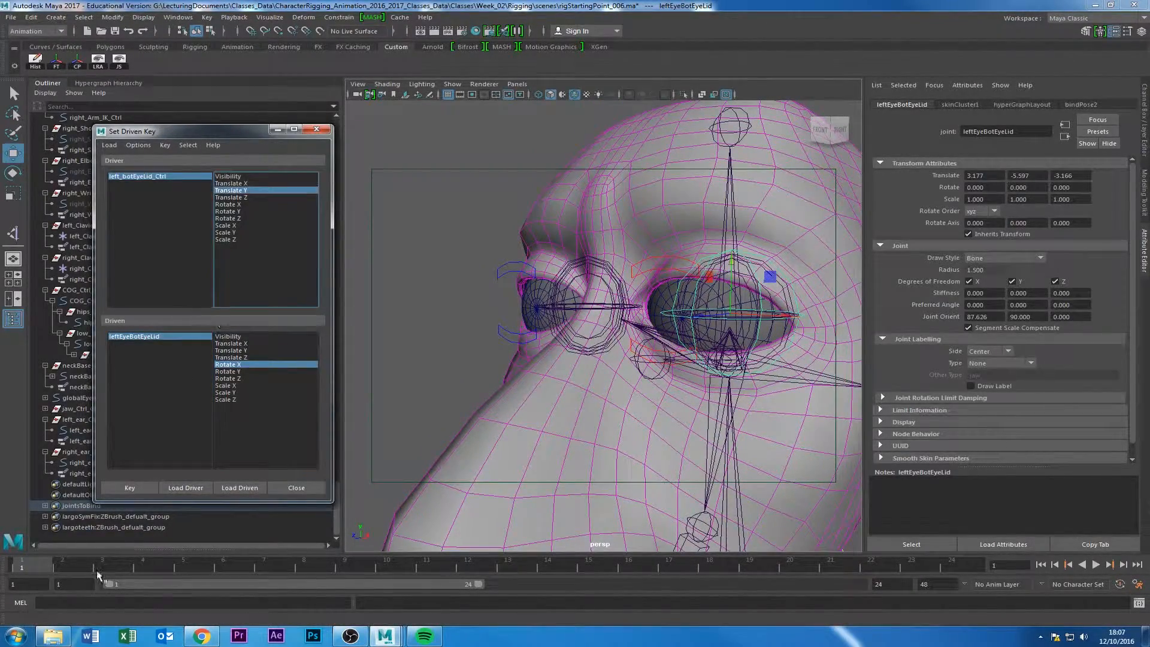
left_click(130, 489)
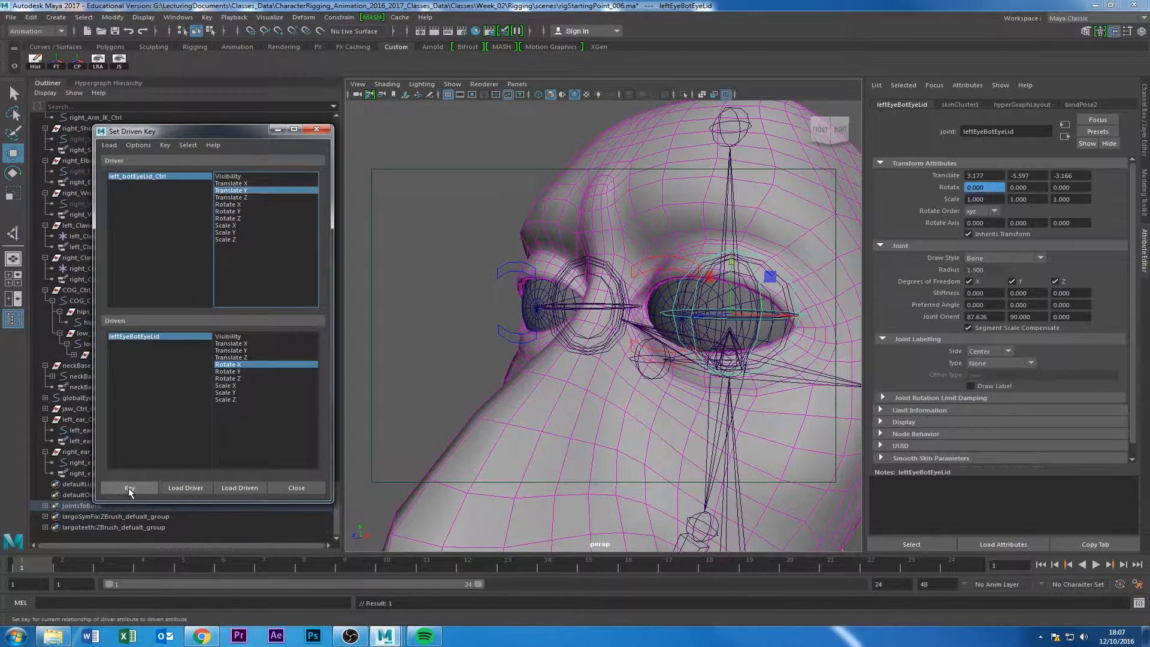
Raise left_botEyeLid_Ctrl to a Translate Y of 0.5.
left_click(165, 176)
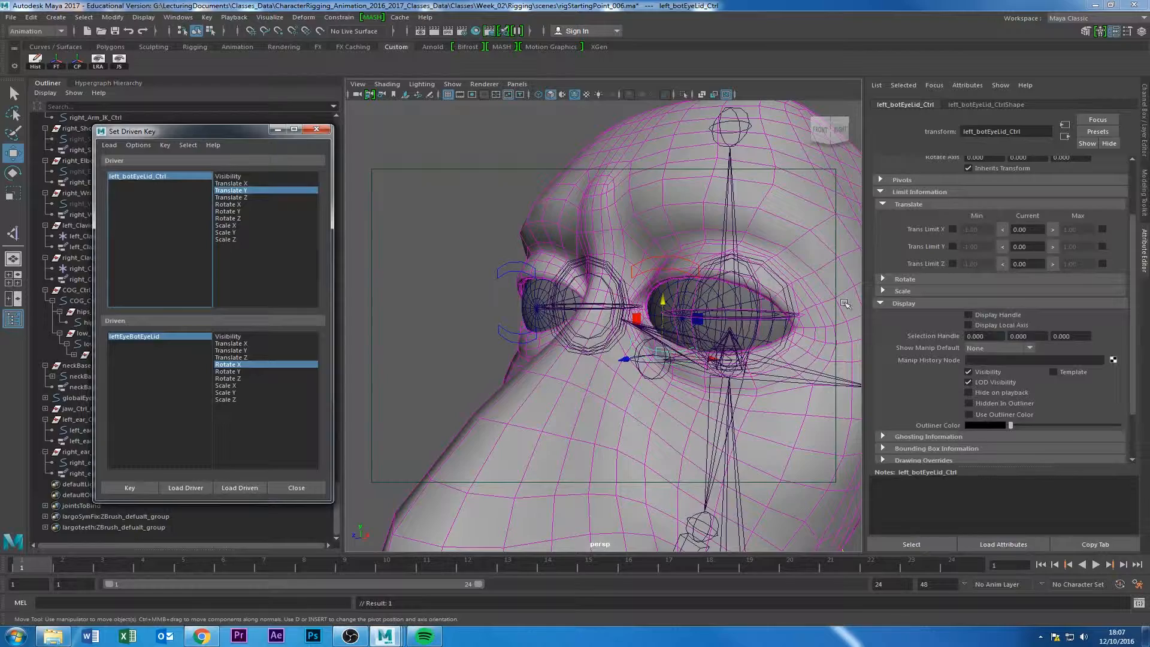
left_click(1146, 153)
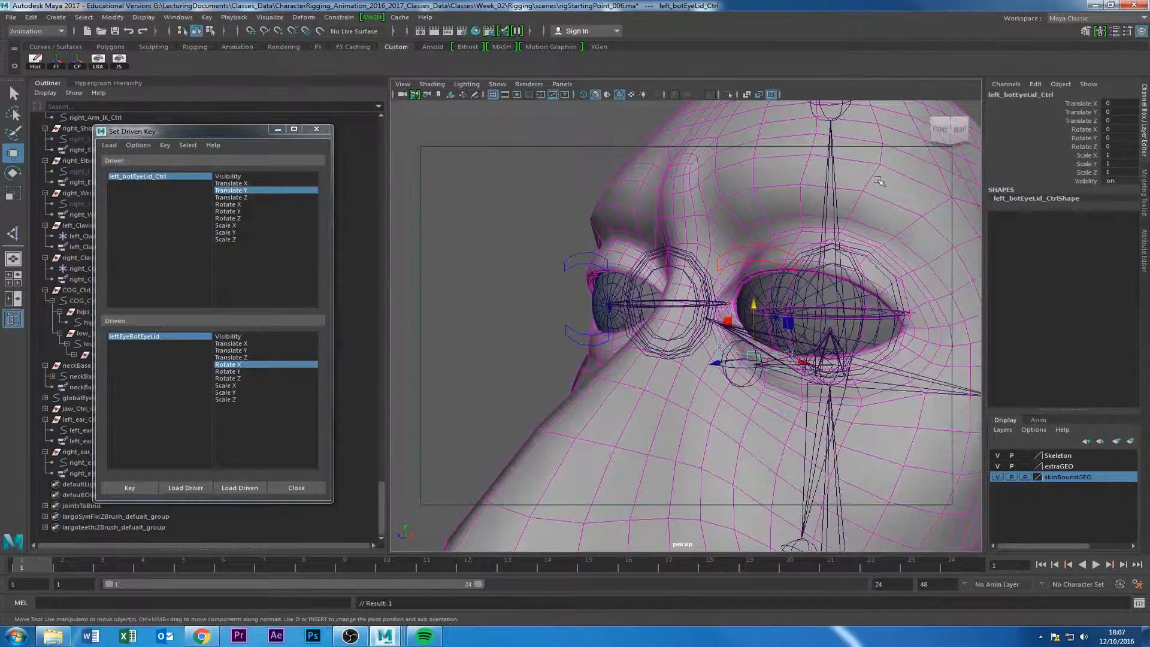
left_click_drag(752, 306, 753, 276)
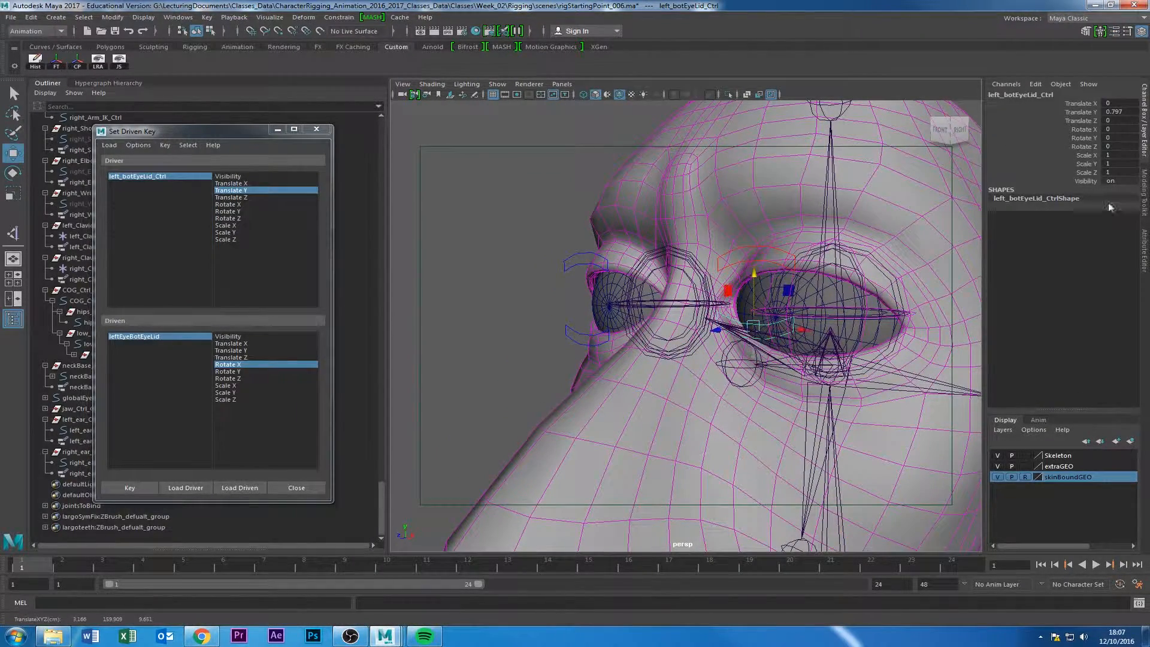
double_click(1121, 114)
type("0.5")
key("Return")
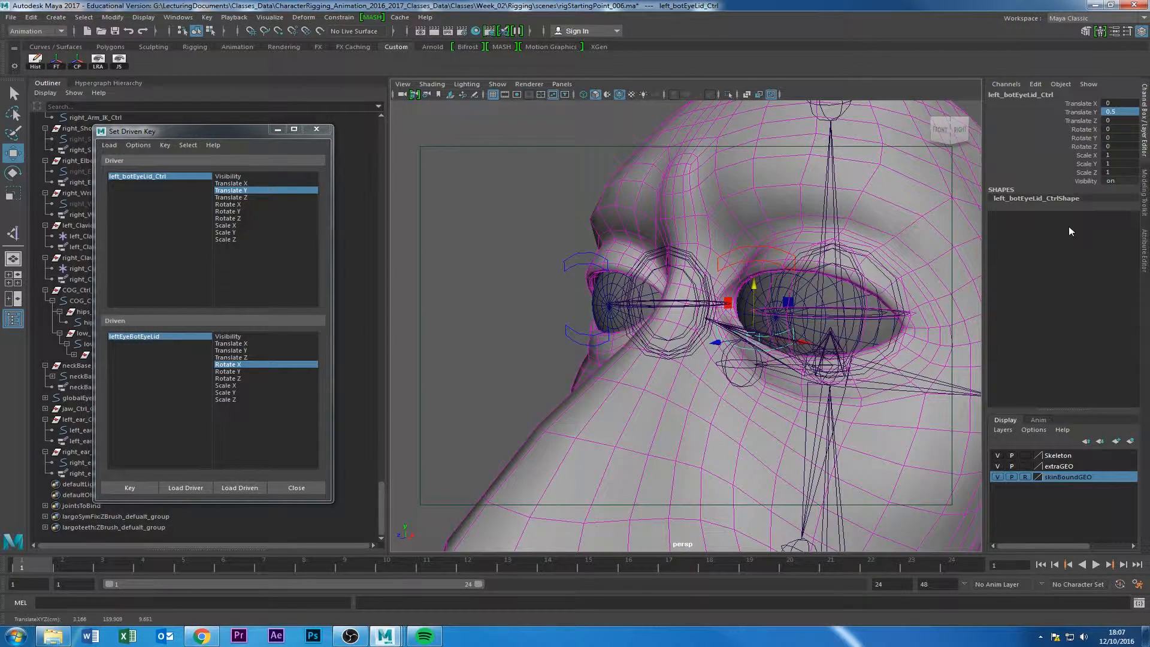
Set leftEyeBotEyeLid's Rotate X to -55 and key it as the raised lower eyelid pose.
left_click(144, 337)
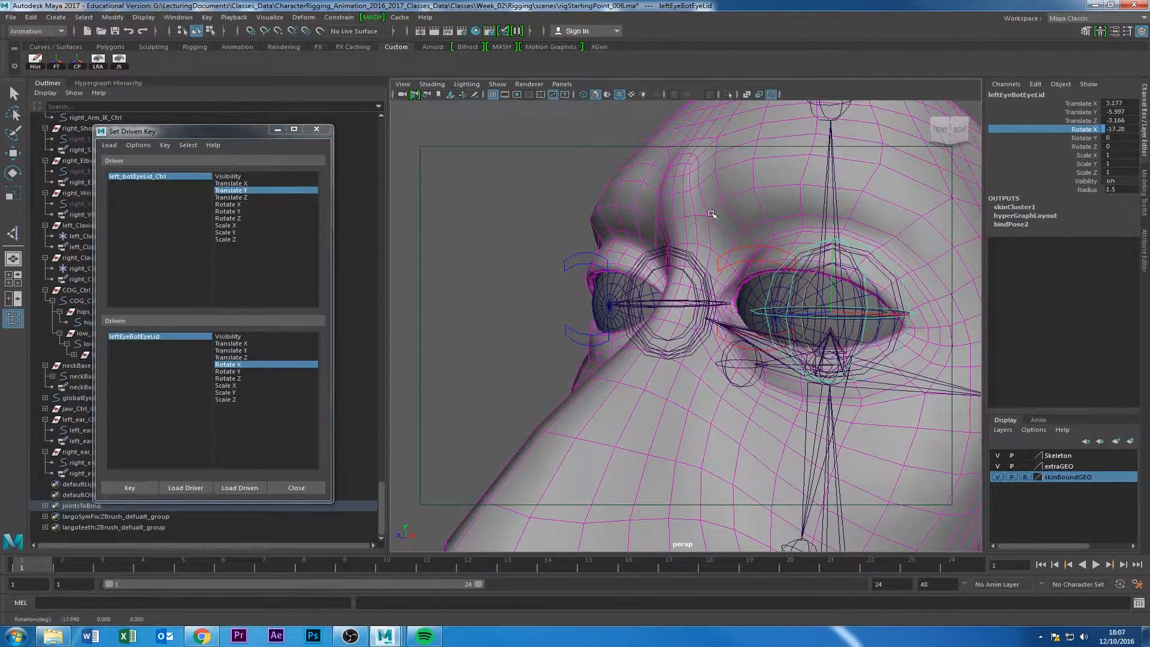
middle_click_drag(712, 214, 754, 213)
double_click(1117, 129)
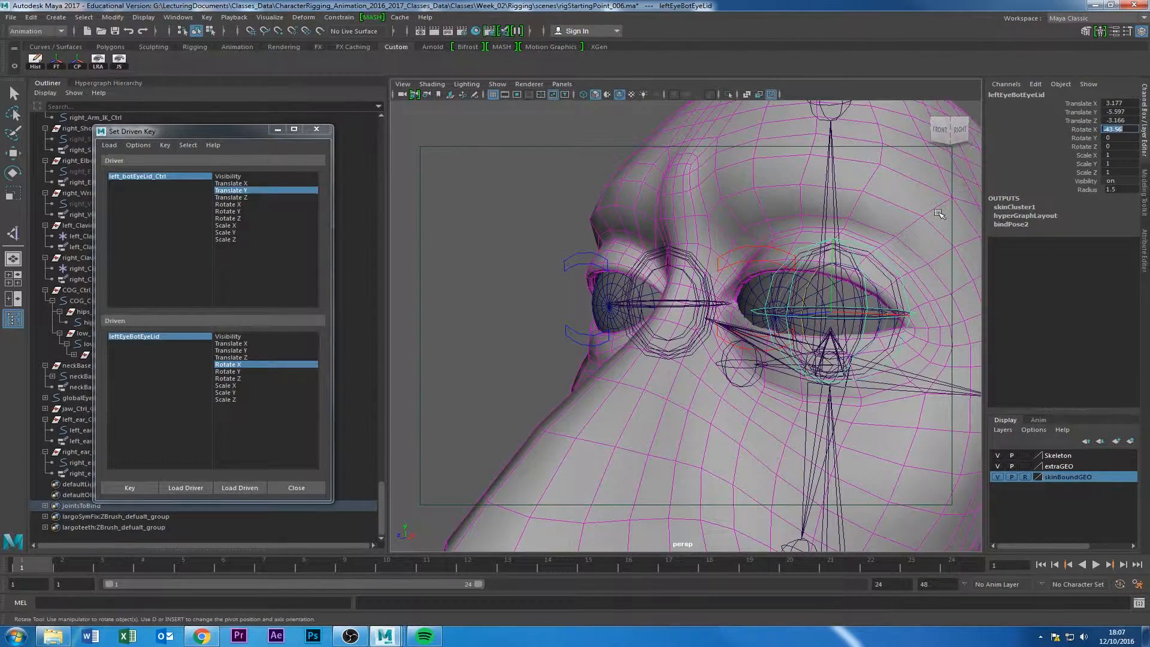
type("-55")
key("Return")
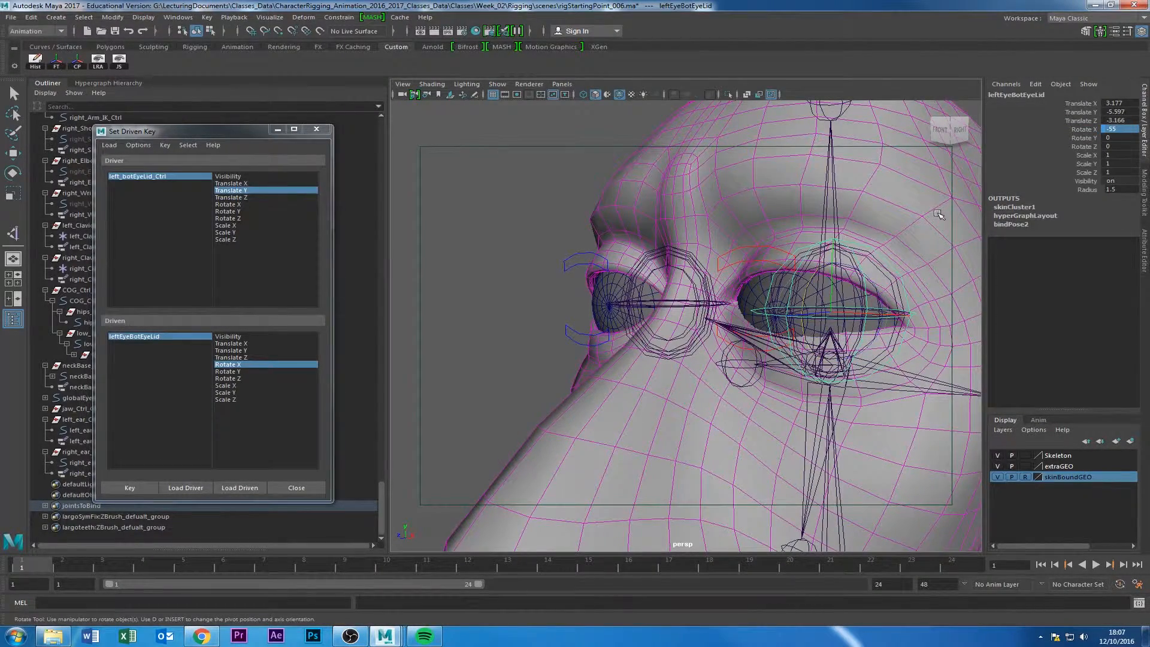
left_click_drag(939, 215, 779, 298, "alt")
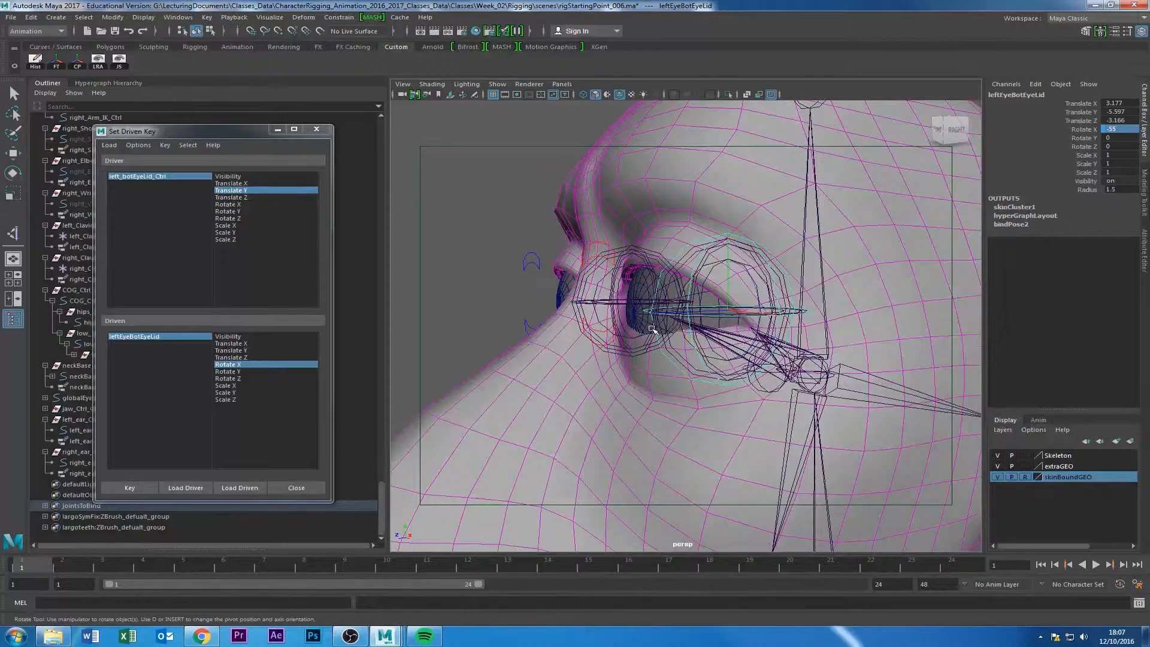
left_click_drag(645, 337, 743, 336, "alt")
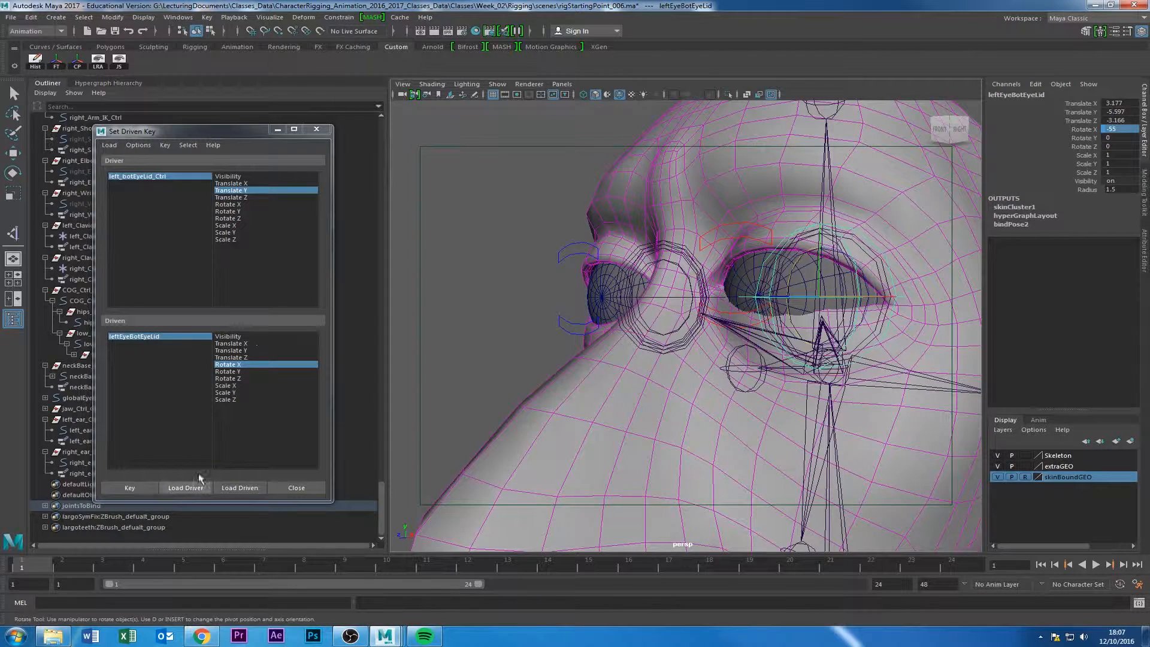
left_click(120, 489)
Lower left_botEyeLid_Ctrl to a Translate Y of -0.5.
left_click(152, 178)
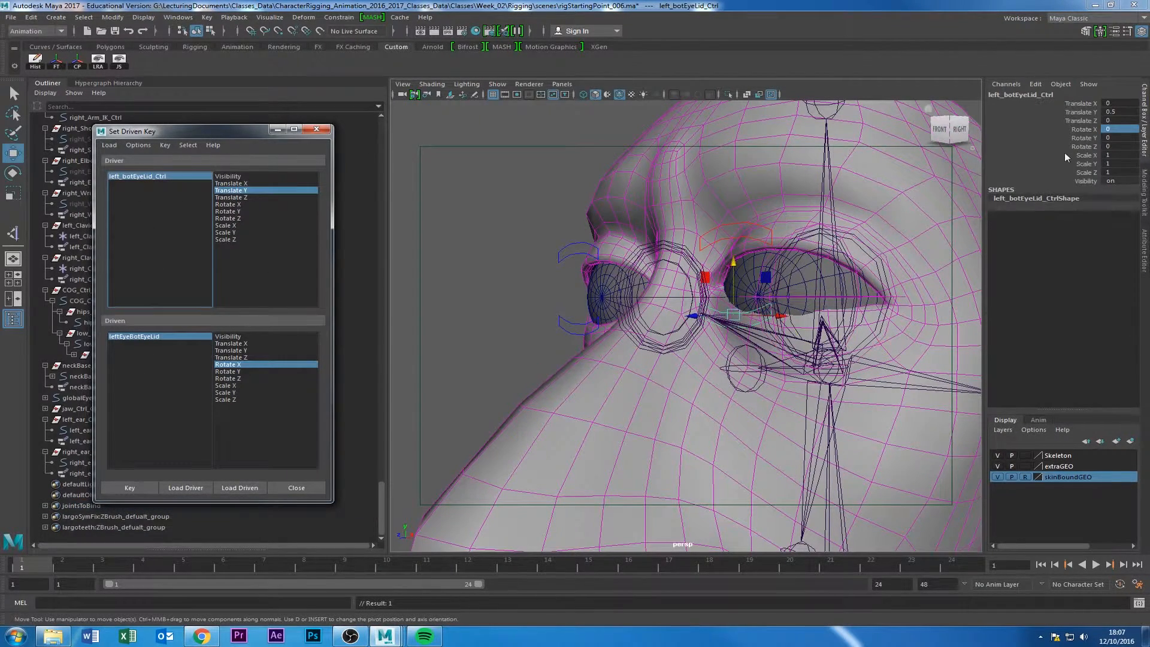
left_click(1108, 112)
type("-0")
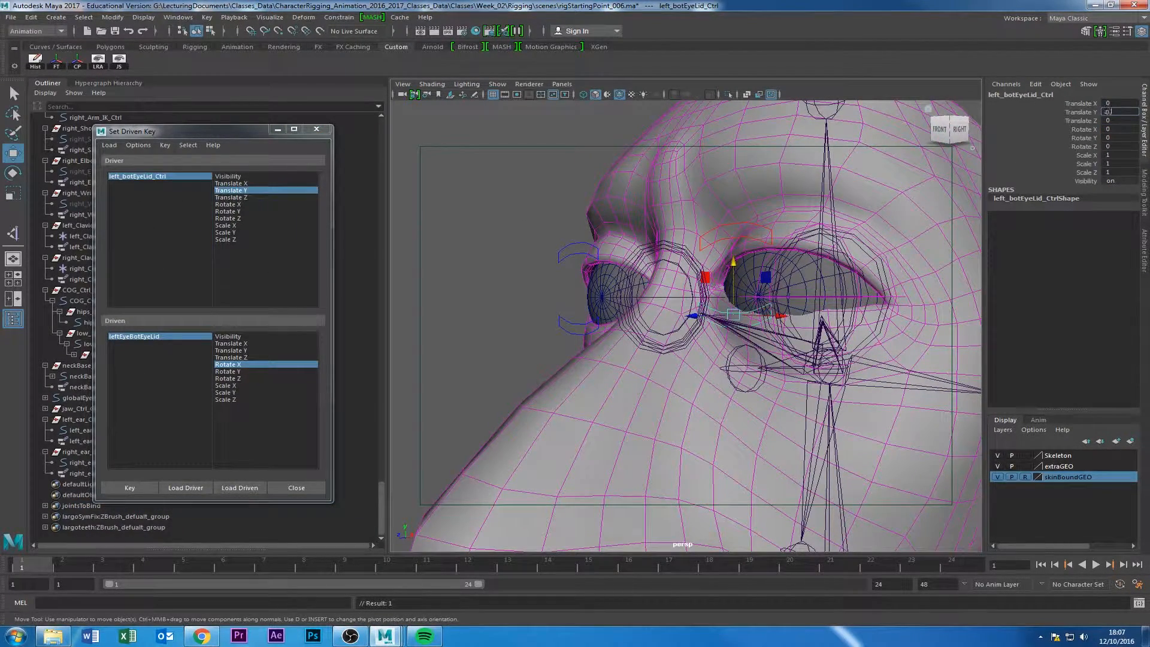
type(".5")
key("Return")
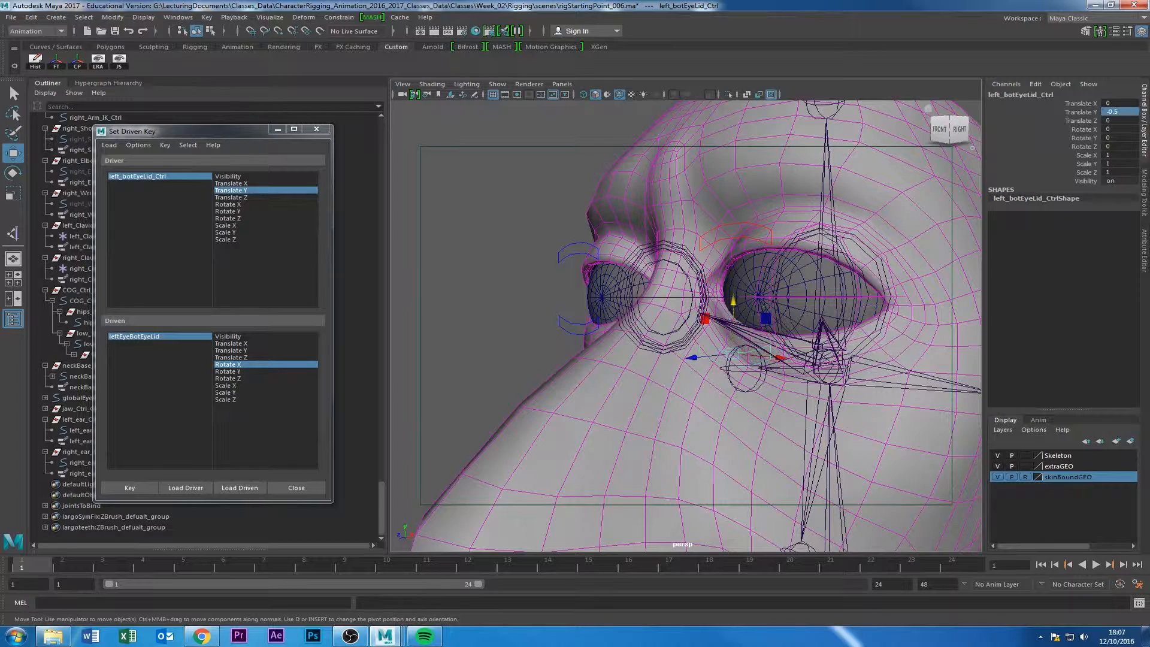
Set leftEyeBotEyeLid's Rotate X to 55 and key it as the lowered lower eyelid pose.
left_click(128, 339)
left_click(1114, 130)
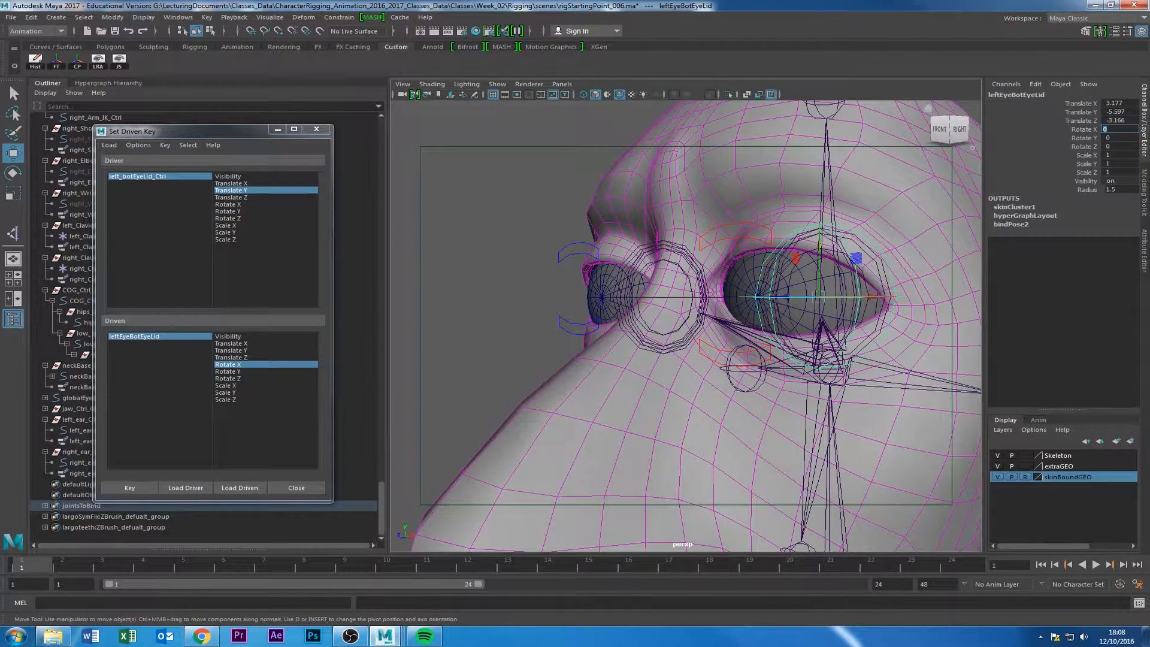
type("55")
key("Return")
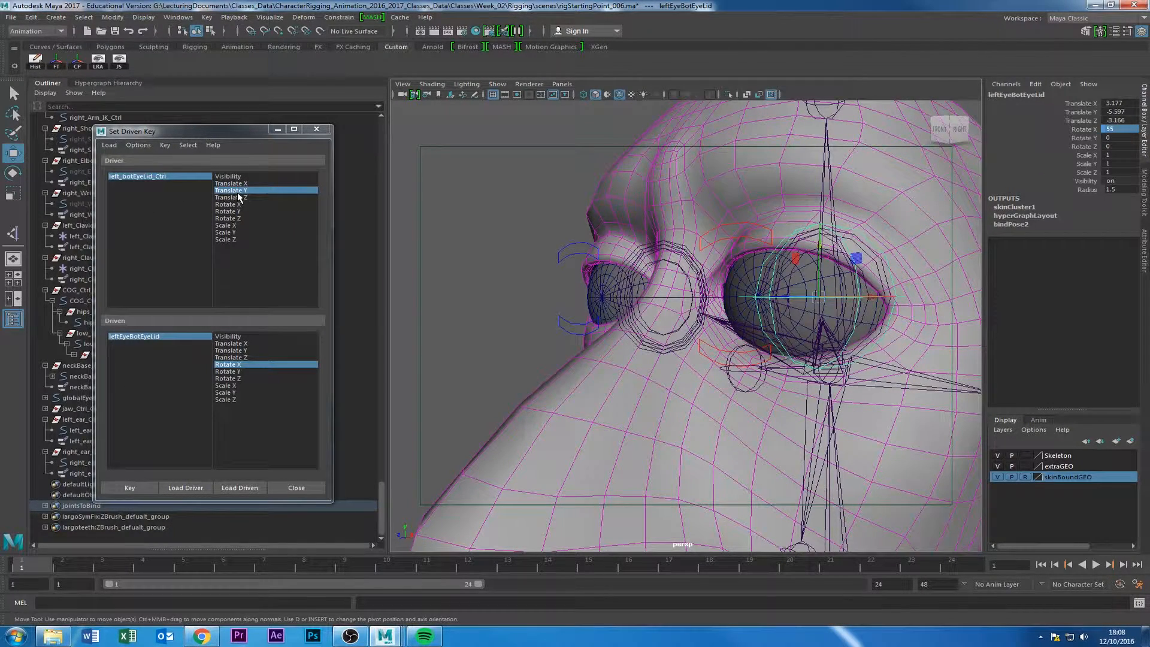
left_click(128, 488)
Test the driven lower eyelid by moving left_botEyeLid_Ctrl along Y.
left_click(571, 307)
left_click(711, 346)
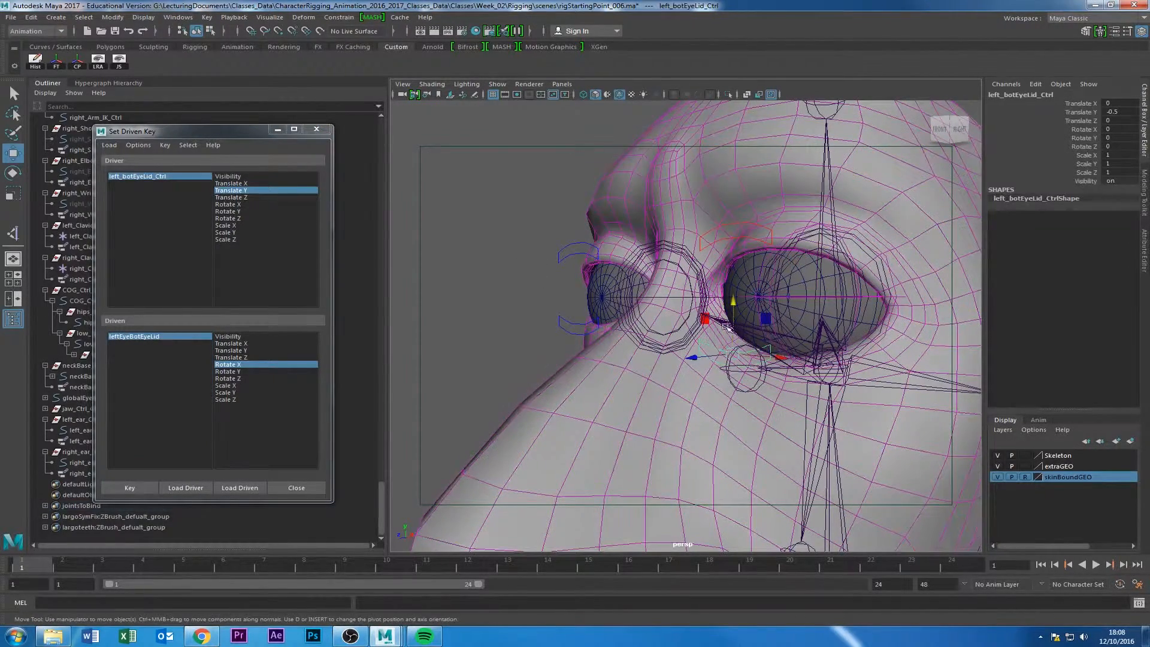
mouse_move(732, 302)
left_mouse_down()
mouse_move(732, 240)
mouse_move(732, 303)
mouse_move(750, 195)
mouse_move(731, 303)
left_mouse_up()
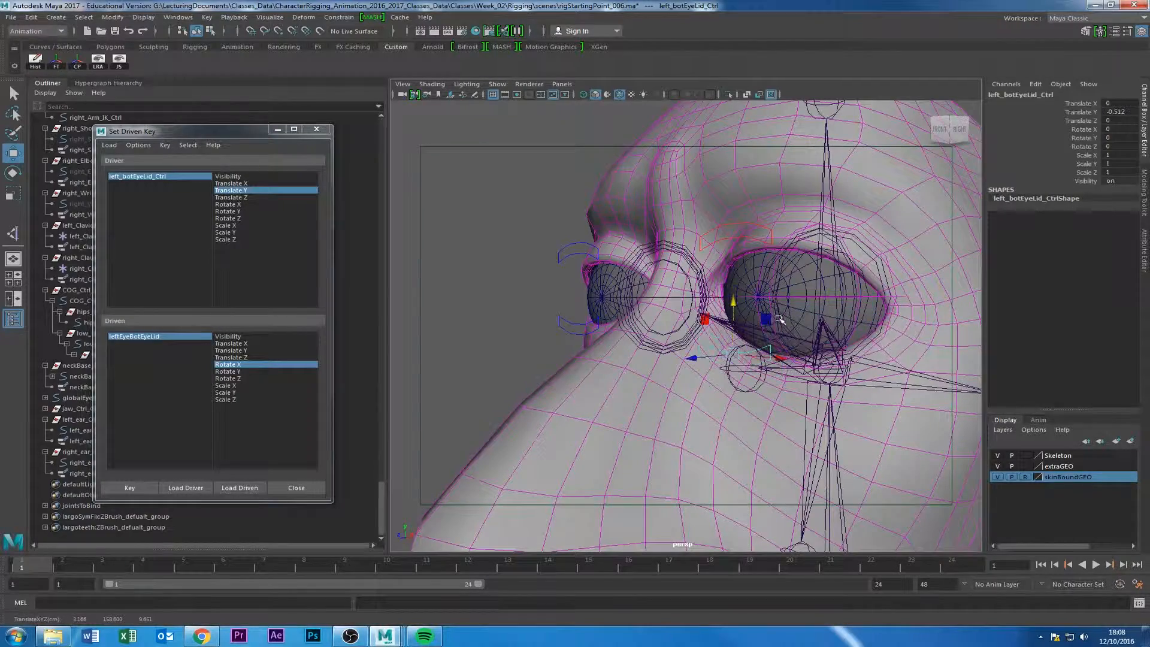
Enable both Translate Y limits on left_botEyeLid_Ctrl, with a minimum of -0.5 and a maximum of 0.5.
left_click(1145, 222)
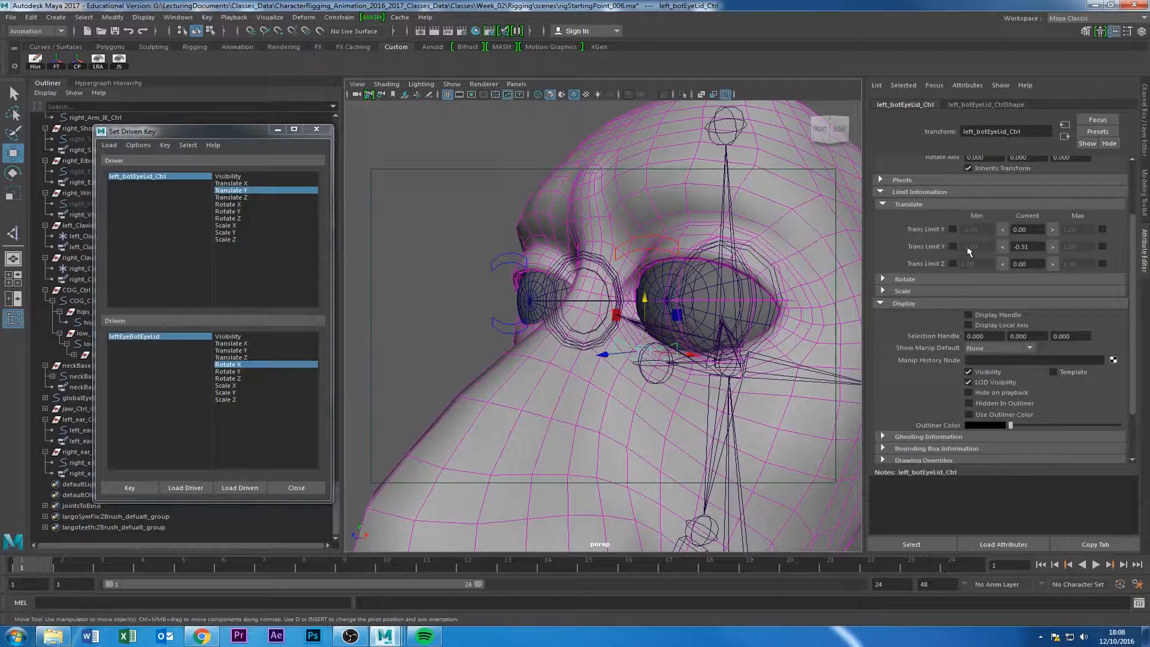
left_click(953, 246)
left_click(1086, 246)
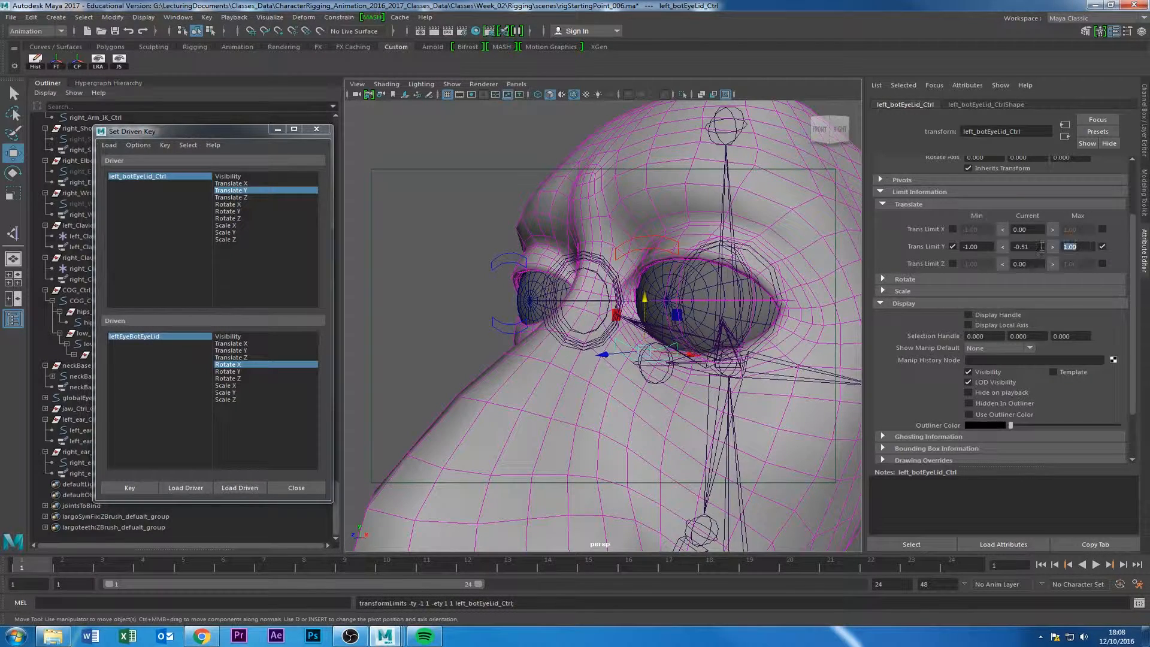
key("Tab")
type("-0.5")
key("Return")
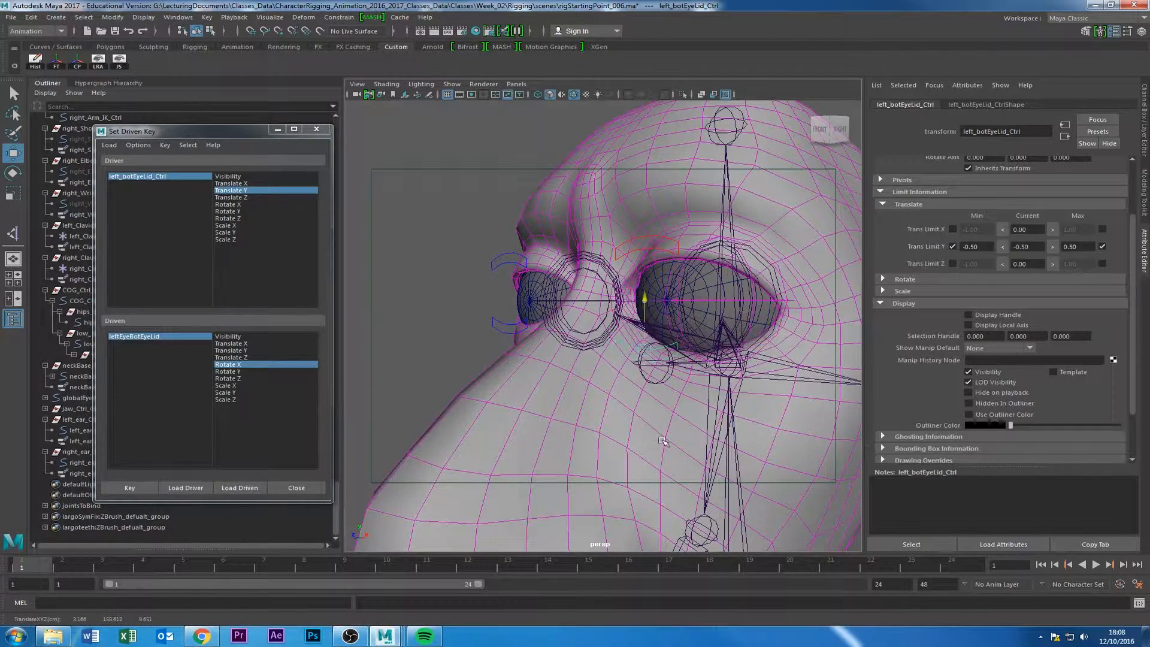
Test the left eye's blink by moving left_topEyeLid_Ctrl and left_botEyeLid_Ctrl vertically within their limits.
left_click(646, 247)
left_click_drag(646, 221, 647, 205)
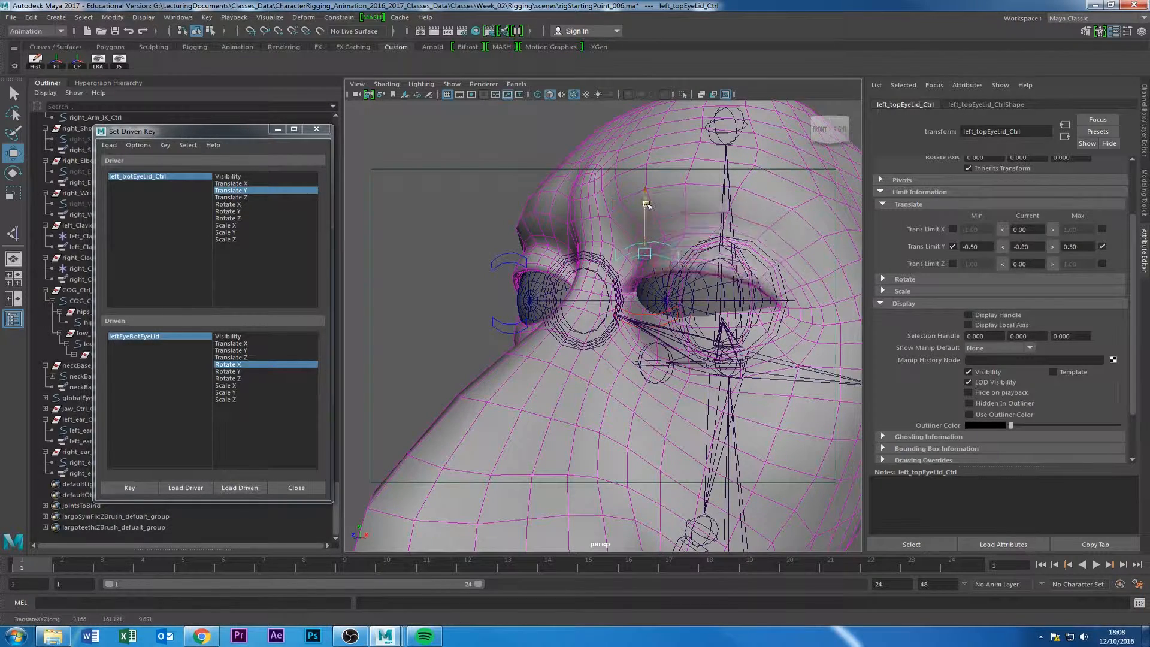
left_click(644, 308)
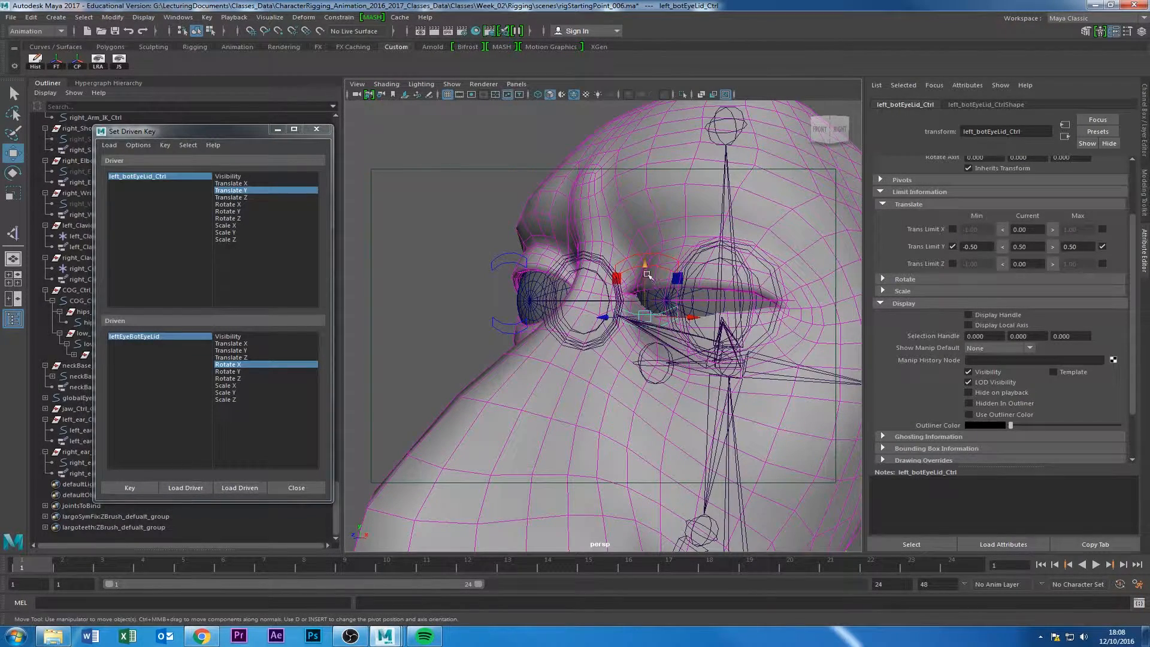
left_click_drag(647, 274, 659, 295)
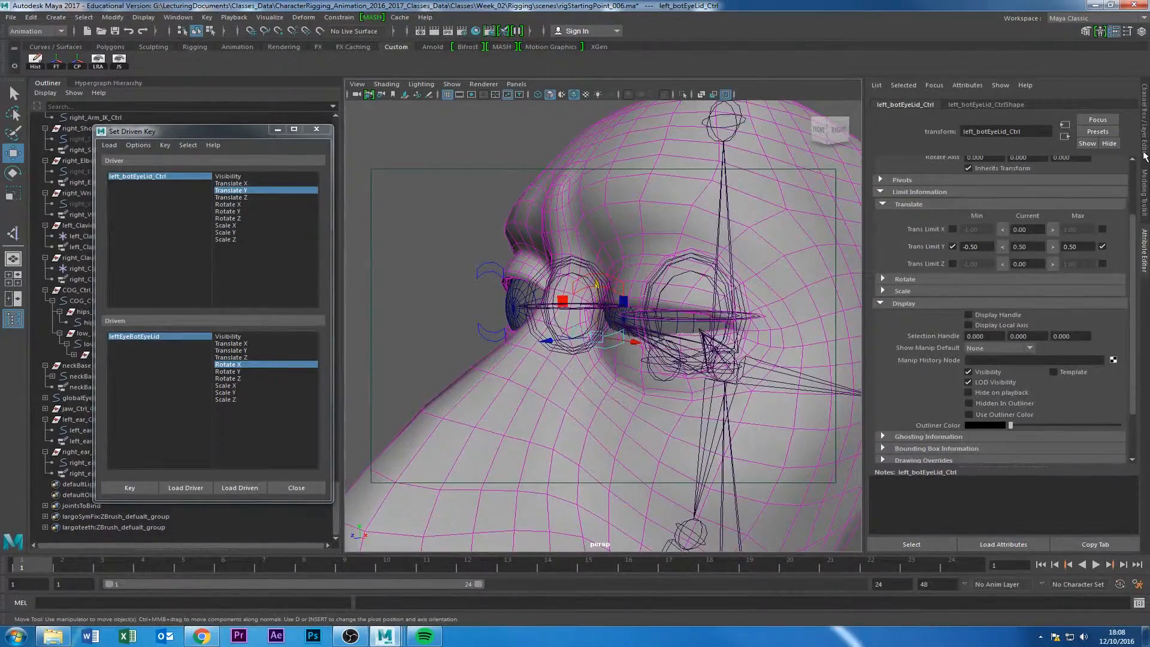
Reset Translate Y to 0 on both left_botEyeLid_Ctrl and left_topEyeLid_Ctrl.
left_click(1145, 157)
left_click(1119, 112)
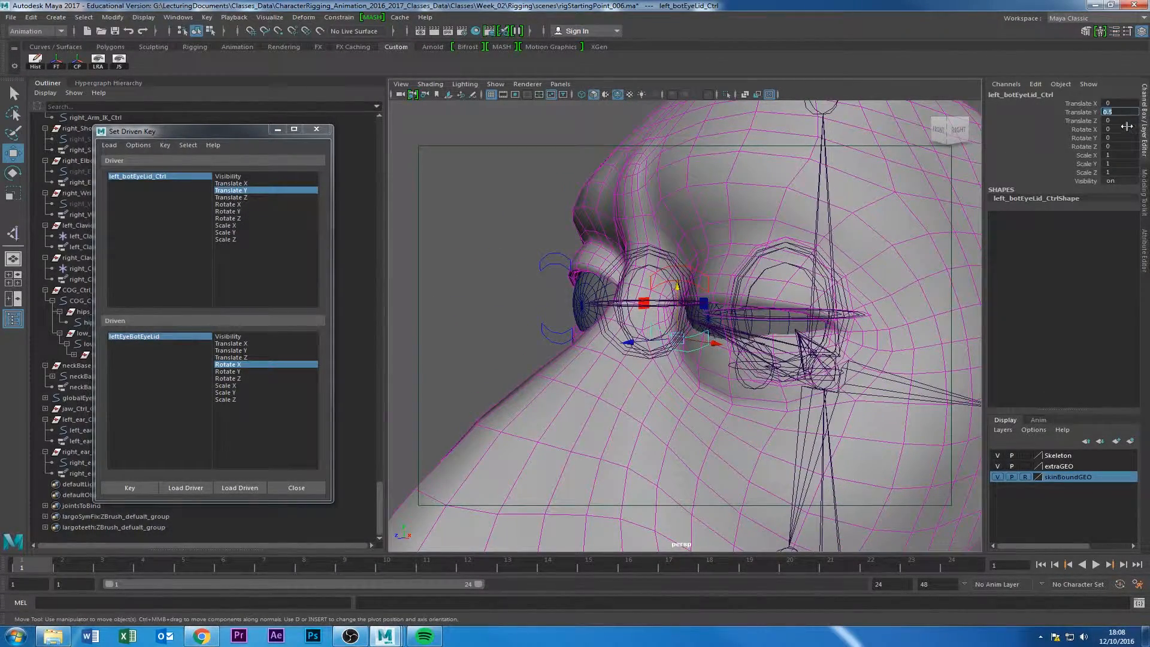
type("0")
key("Return")
left_click(708, 279)
left_click(1112, 111)
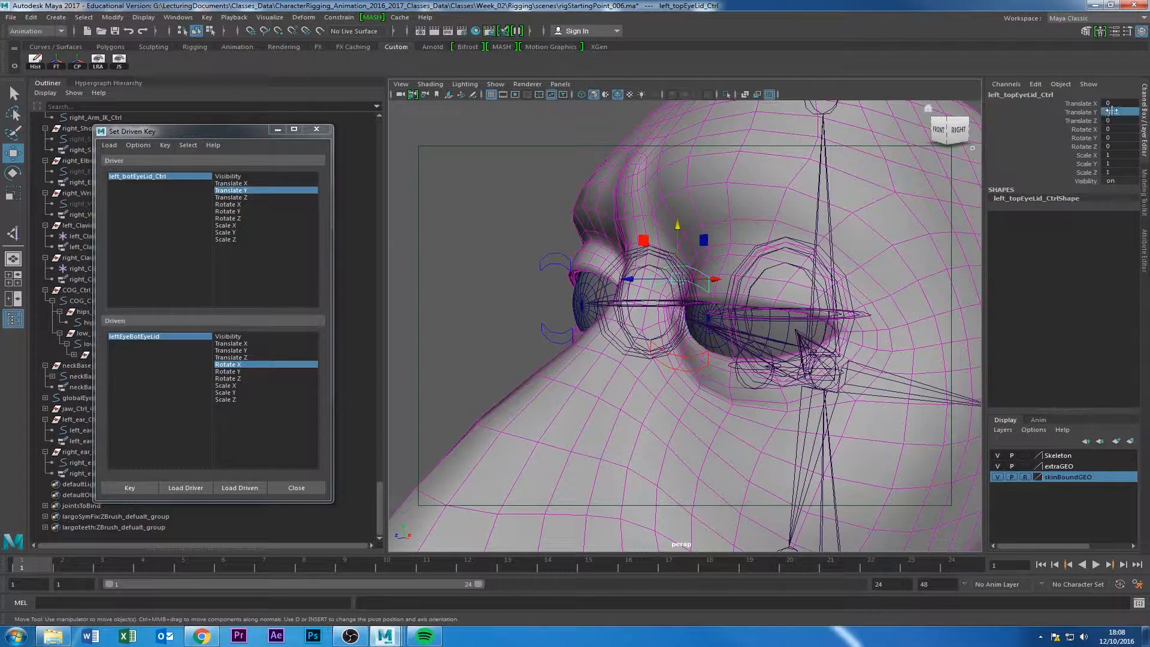
type("-0.50")
key("Return")
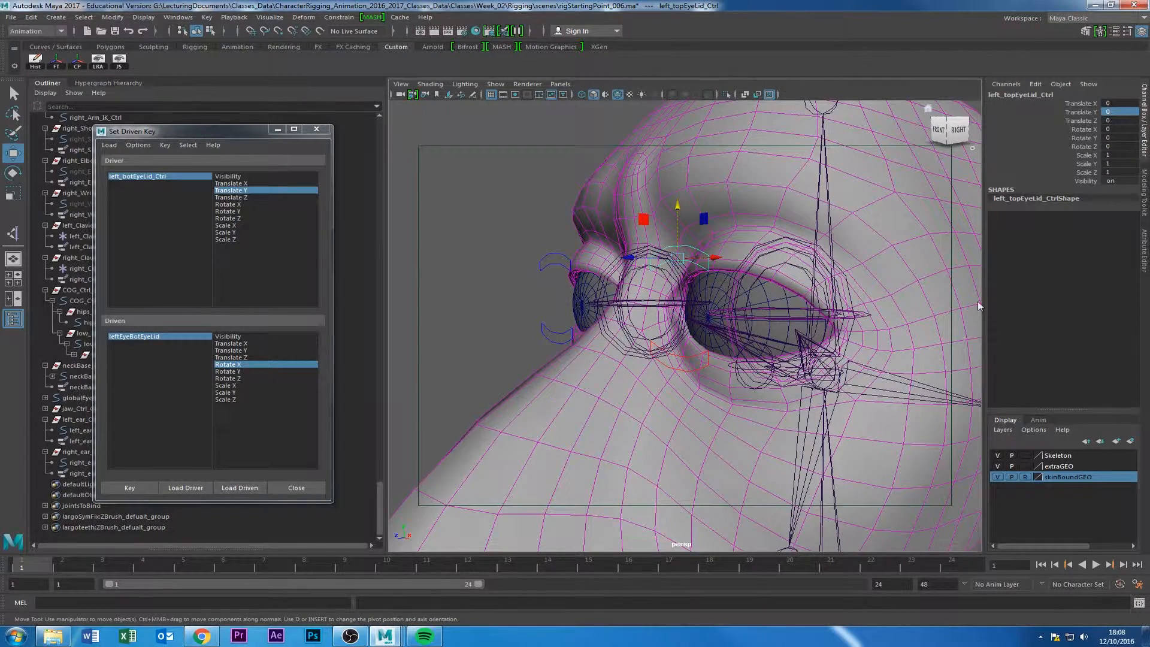
Load right_topEyeLid_Ctrl as the driver for the set driven key.
left_click_drag(728, 429, 801, 380, "alt")
right_click_drag(749, 377, 803, 374, "alt")
left_click_drag(802, 375, 619, 299, "alt")
left_click(648, 230)
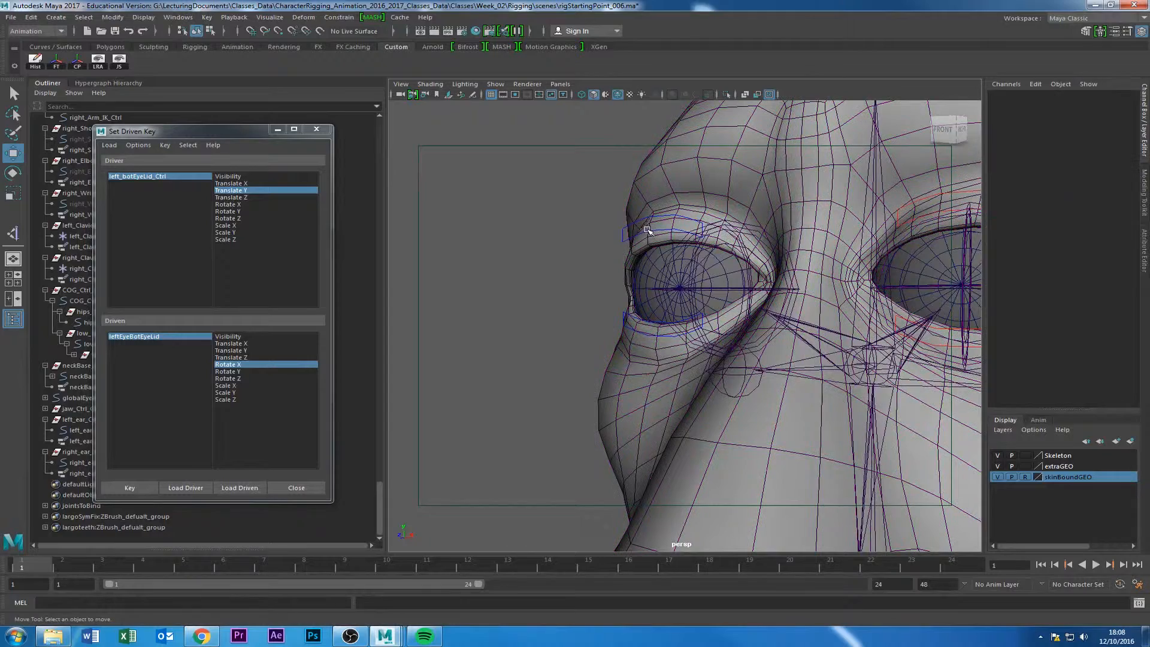
left_click(648, 231)
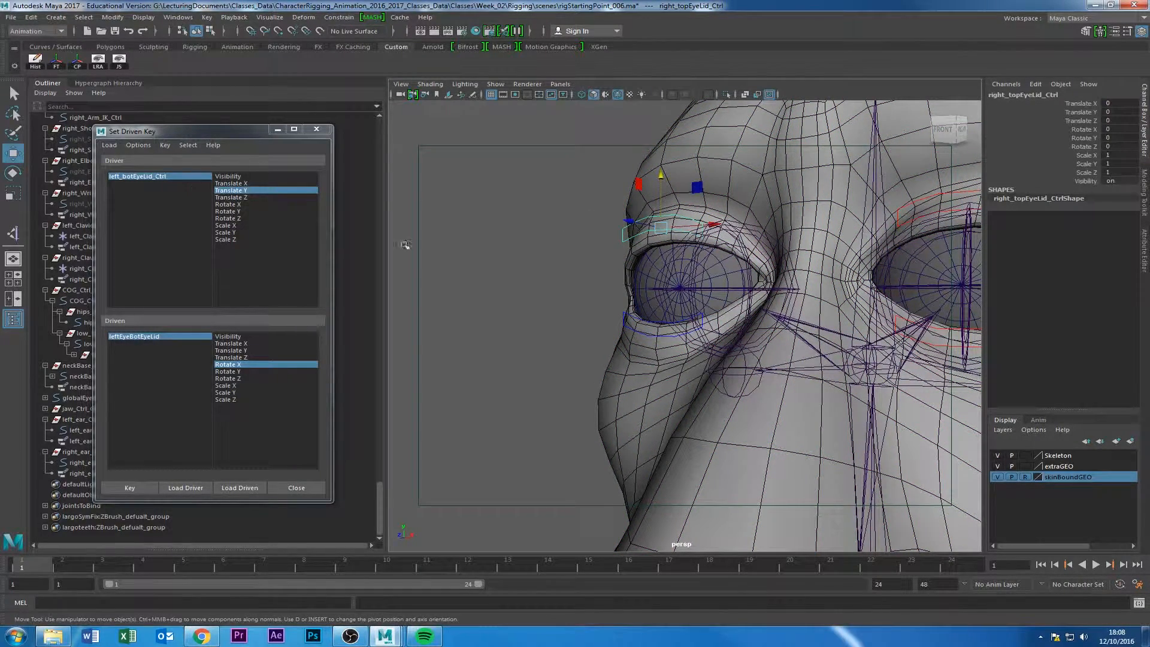
left_click(182, 488)
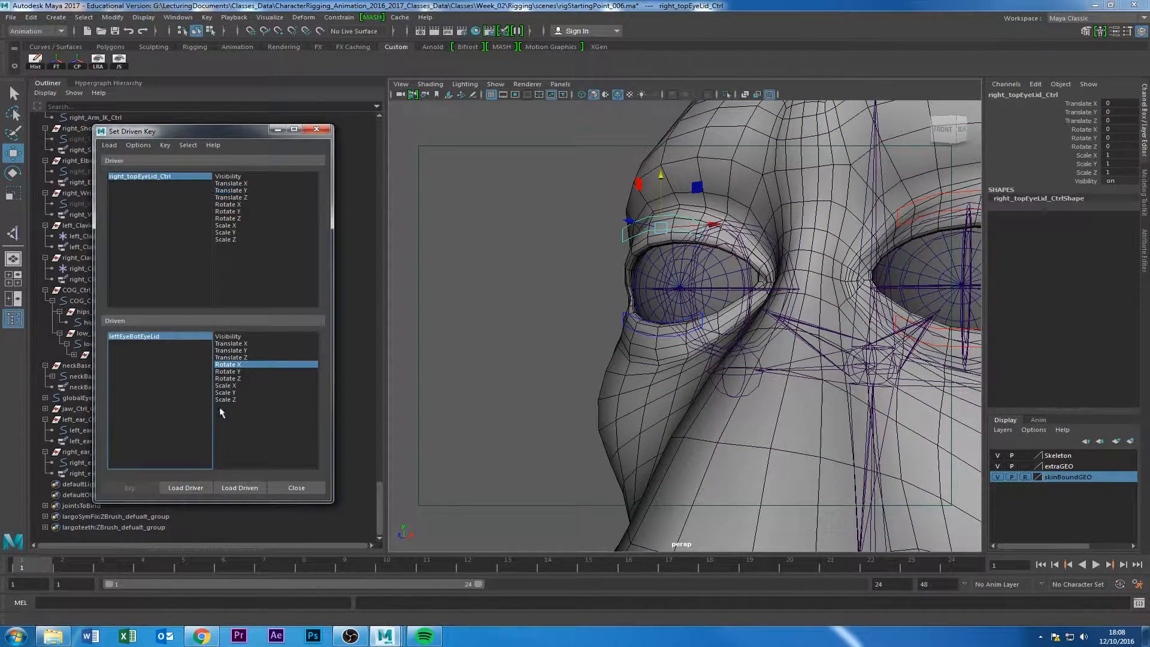
Load the rightEyeTopEyeLid joint as the driven object for the set driven key.
left_click_drag(659, 209, 724, 243, "alt")
left_click(752, 235)
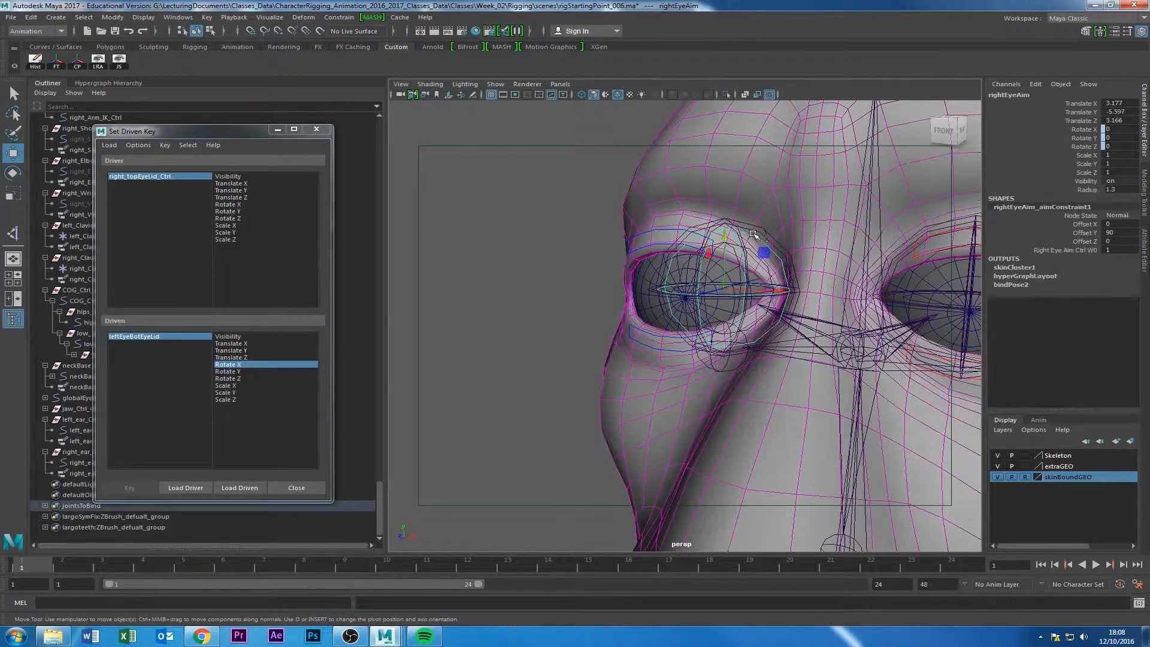
left_click(756, 232)
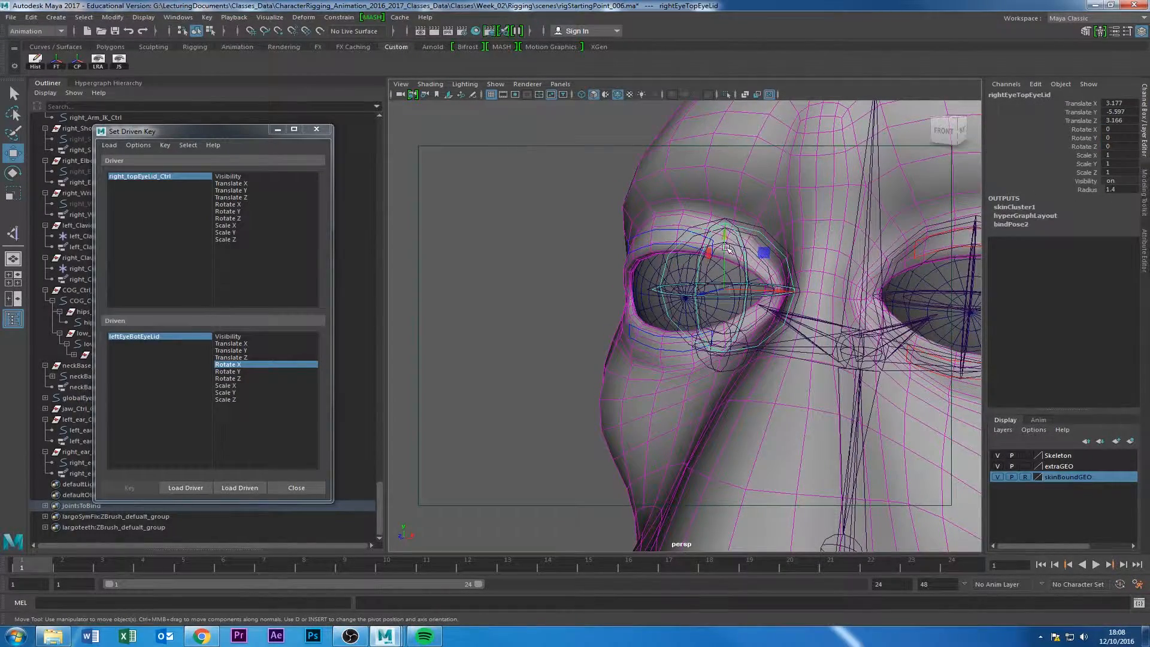
left_click_drag(728, 249, 455, 249, "alt")
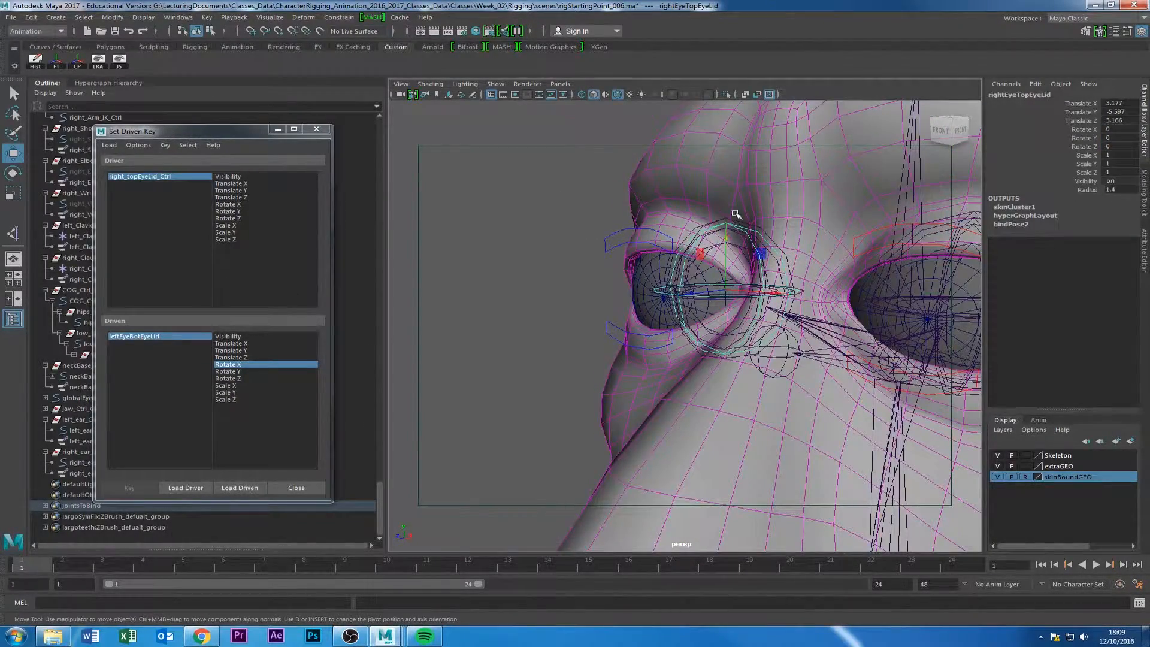
left_click(238, 488)
Key rightEyeTopEyeLid's Rotate X against right_topEyeLid_Ctrl's Translate Y at the neutral pose.
left_click_drag(479, 228, 575, 226, "alt")
left_click(177, 178)
left_click(233, 190)
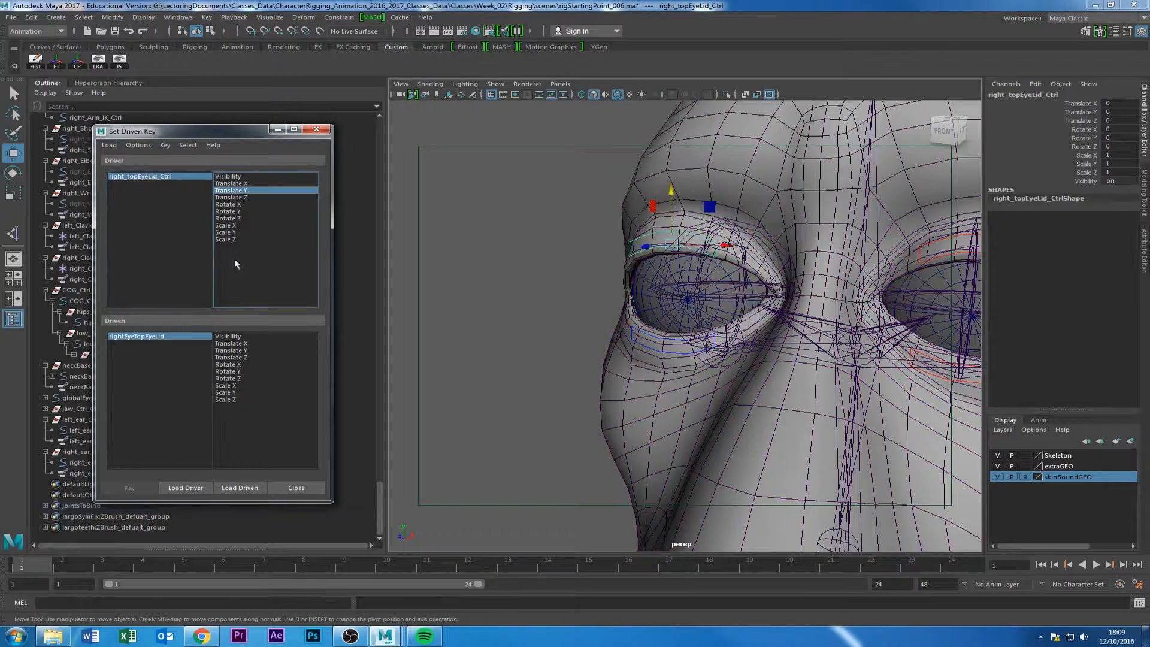
left_click(235, 365)
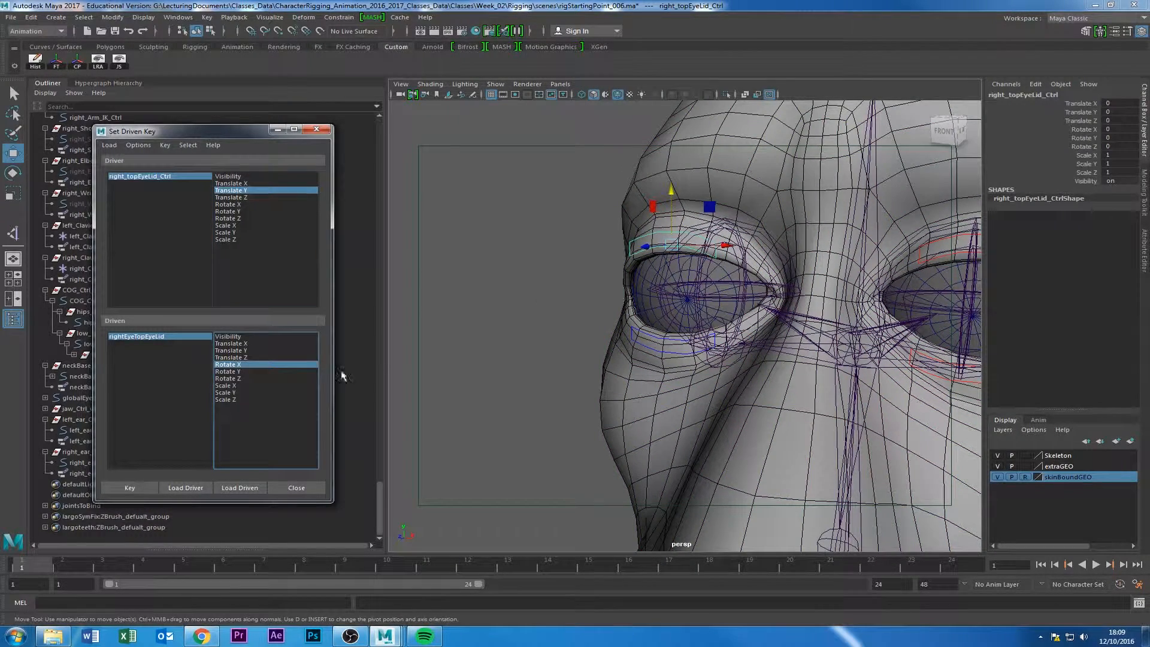
left_click(123, 487)
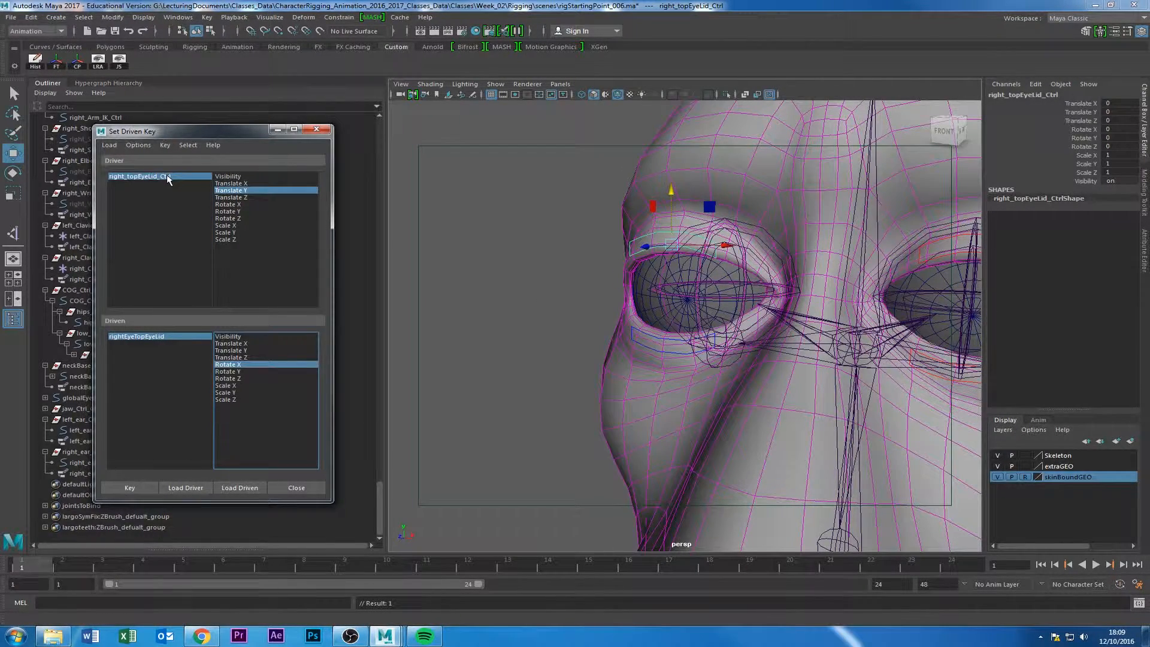
Set Translate Y of right_topEyeLid_Ctrl to -0.5.
left_click_drag(673, 206, 672, 175)
left_click(1135, 112)
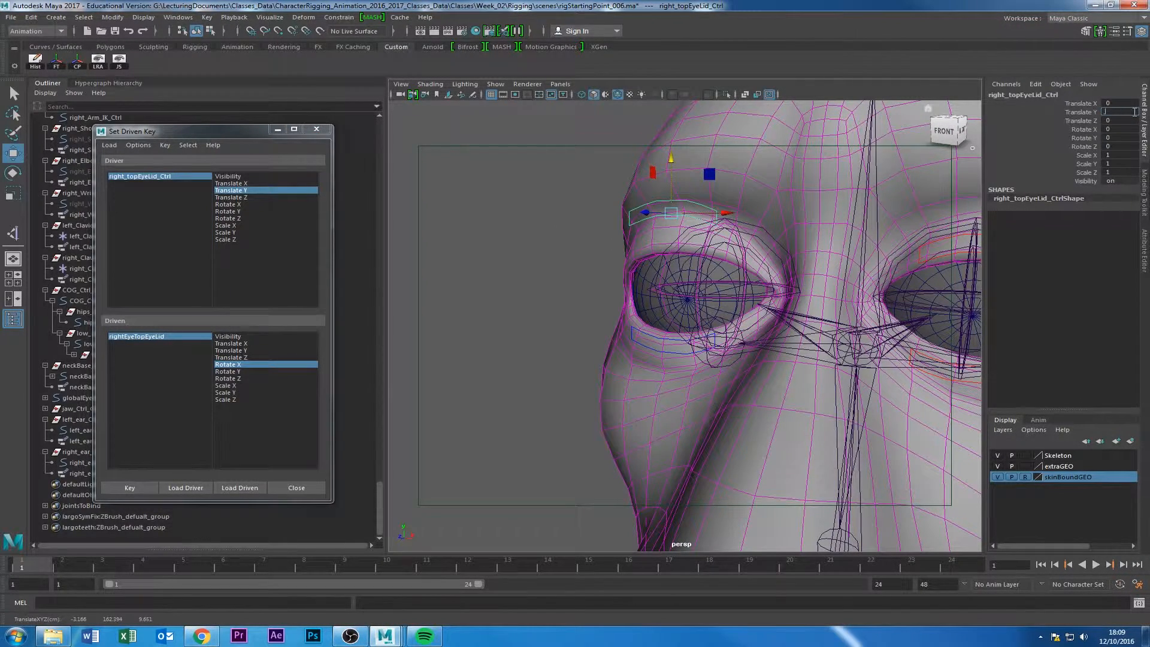
key("Return")
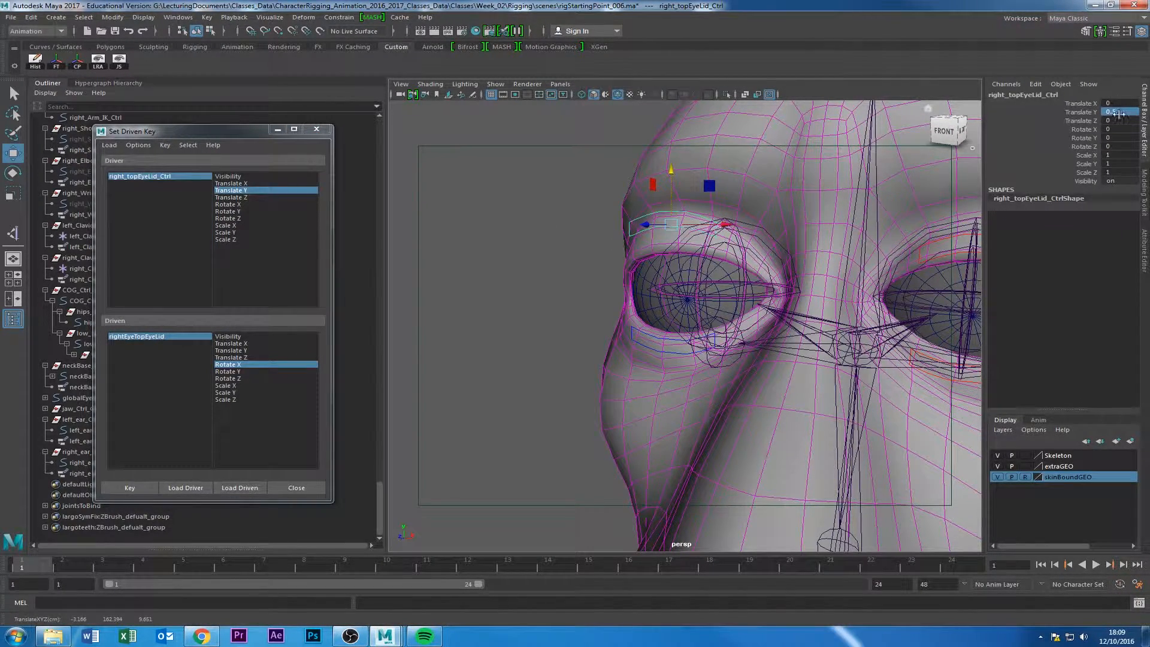
left_click(1123, 114)
type("-0.5")
key("Return")
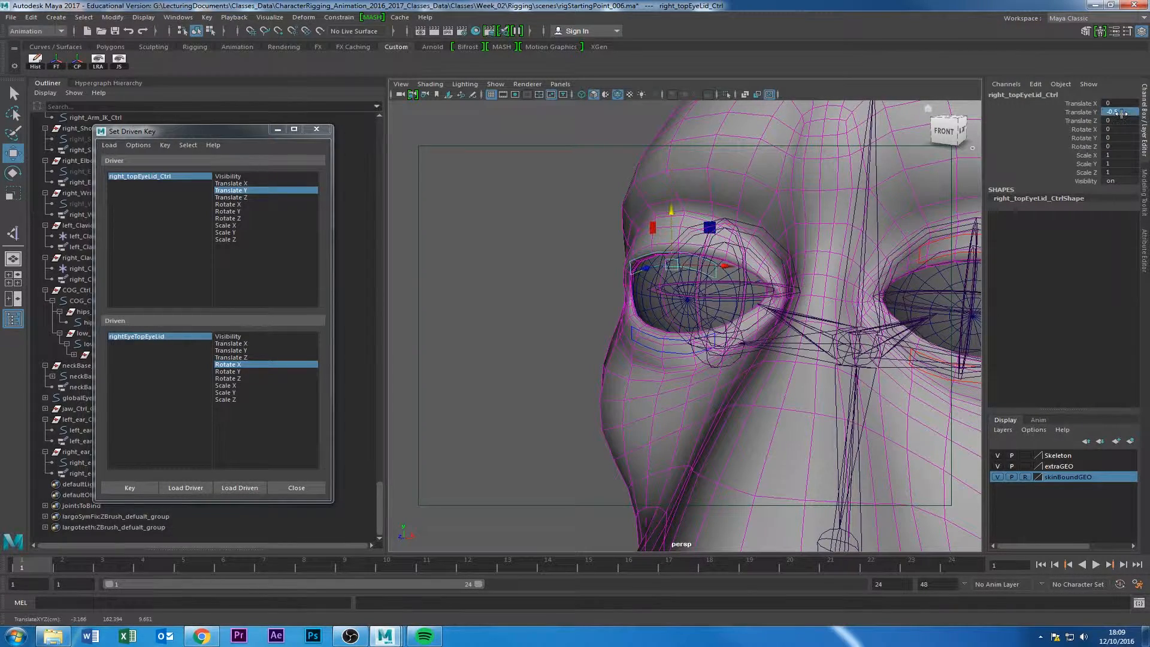
Set Rotate X of the rightEyeTopEyeLid joint to 55 and key this closed-lid pose.
left_click_drag(554, 273, 531, 273, "alt")
left_click(160, 343)
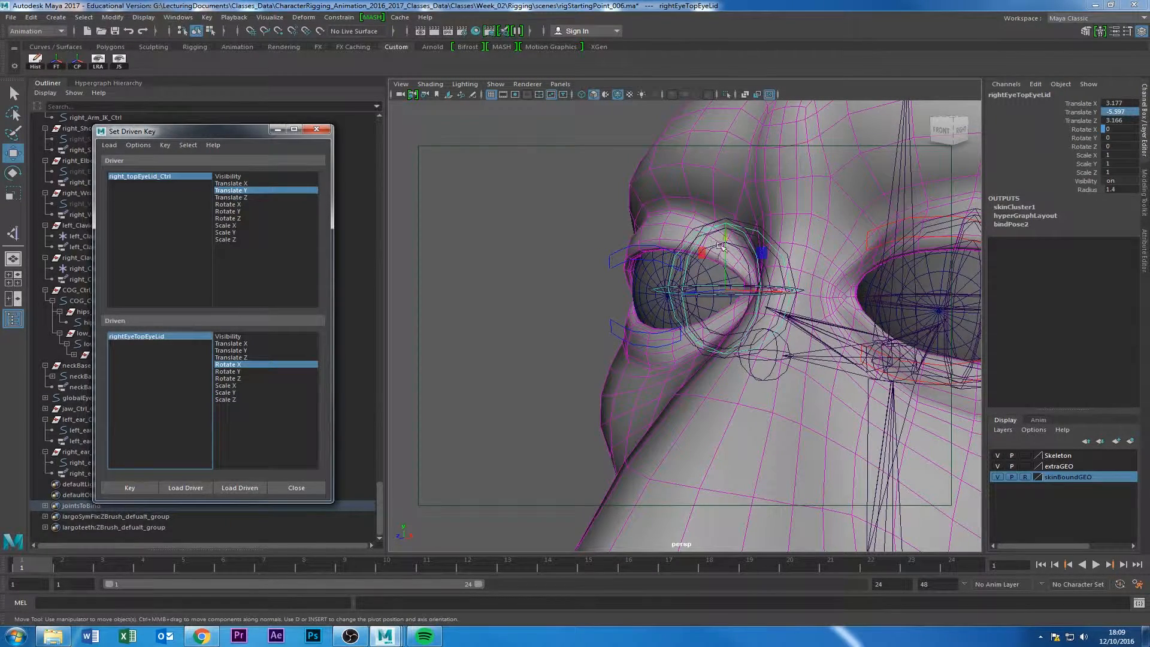
left_click(593, 226)
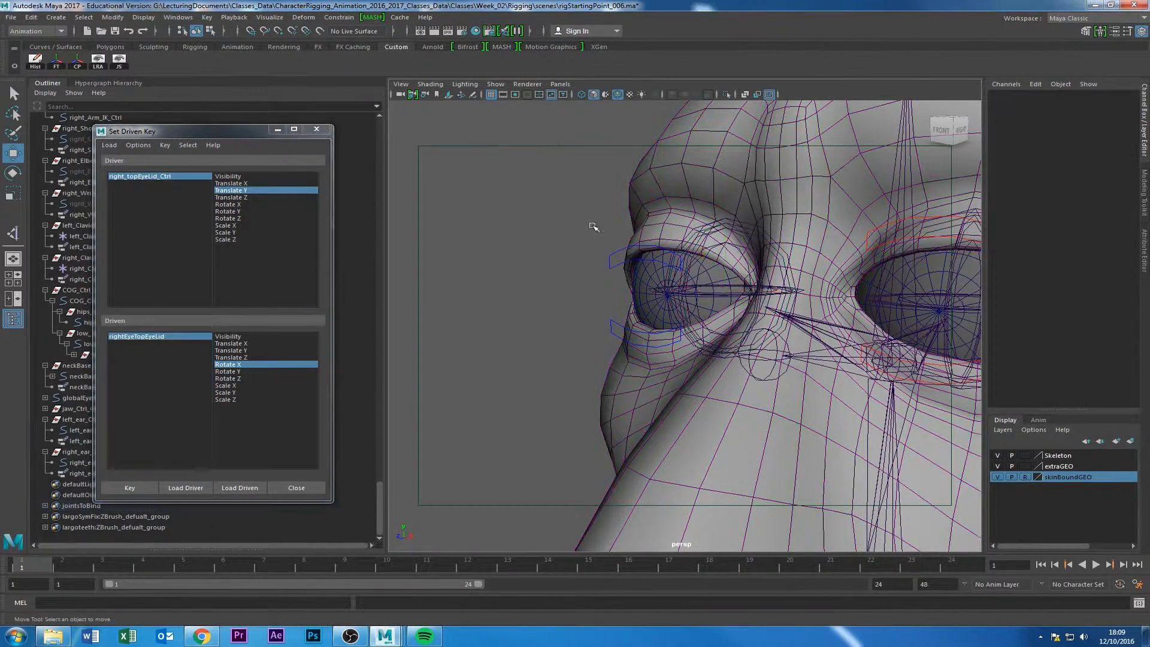
left_click_drag(593, 226, 655, 241, "alt")
left_click(745, 228)
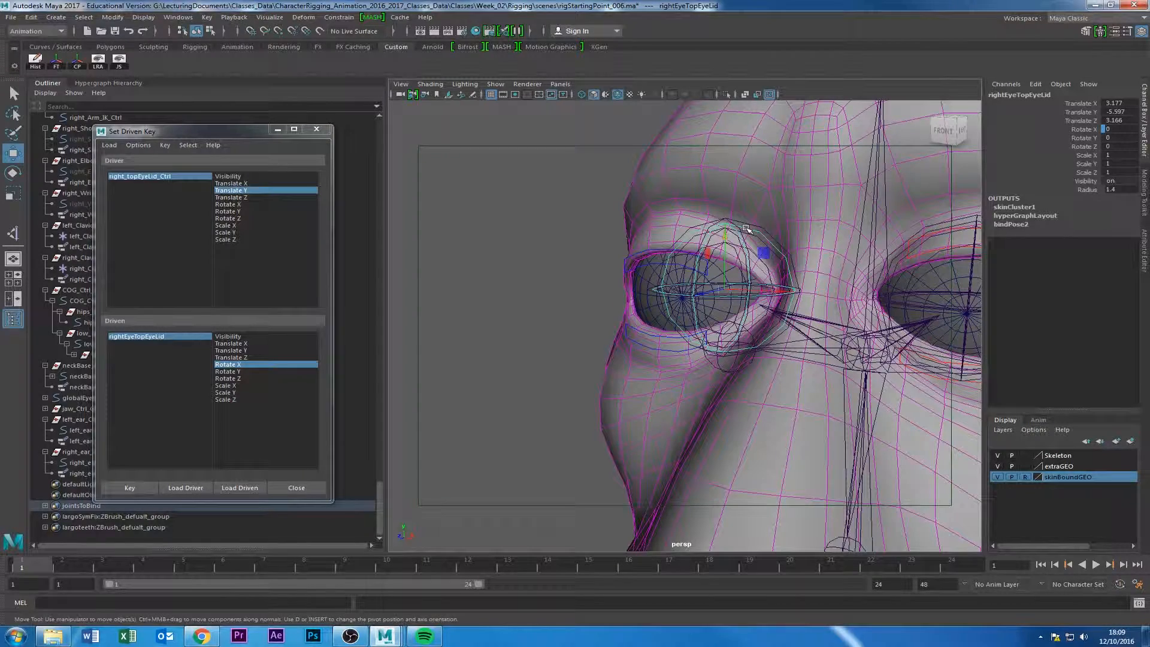
key("e")
key("w")
key("e")
left_click_drag(716, 255, 725, 282)
double_click(1108, 129)
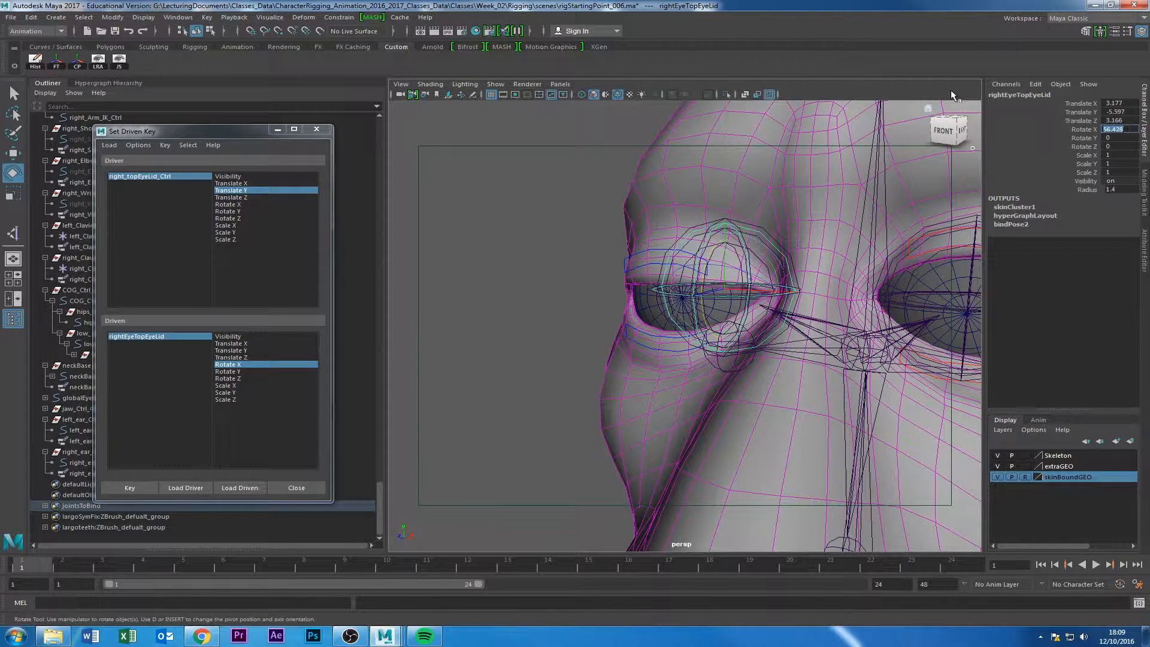
type("55")
key("Return")
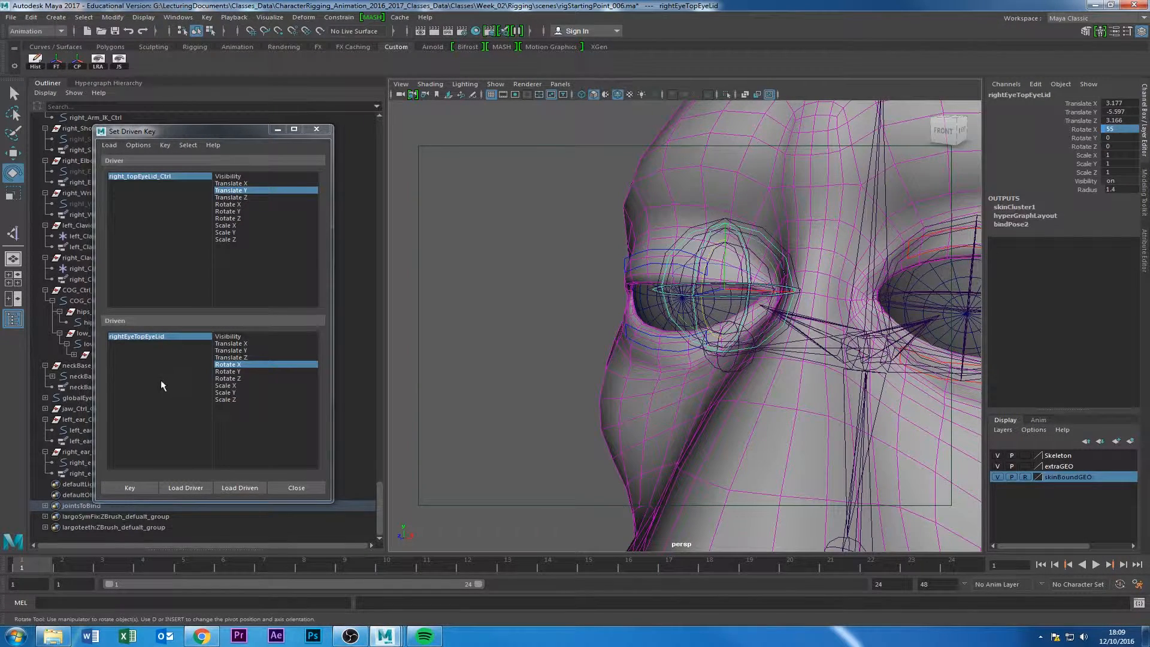
left_click(129, 488)
Set Translate Y of the right_topEyeLid_Ctrl driver to 0.5.
left_click(150, 178)
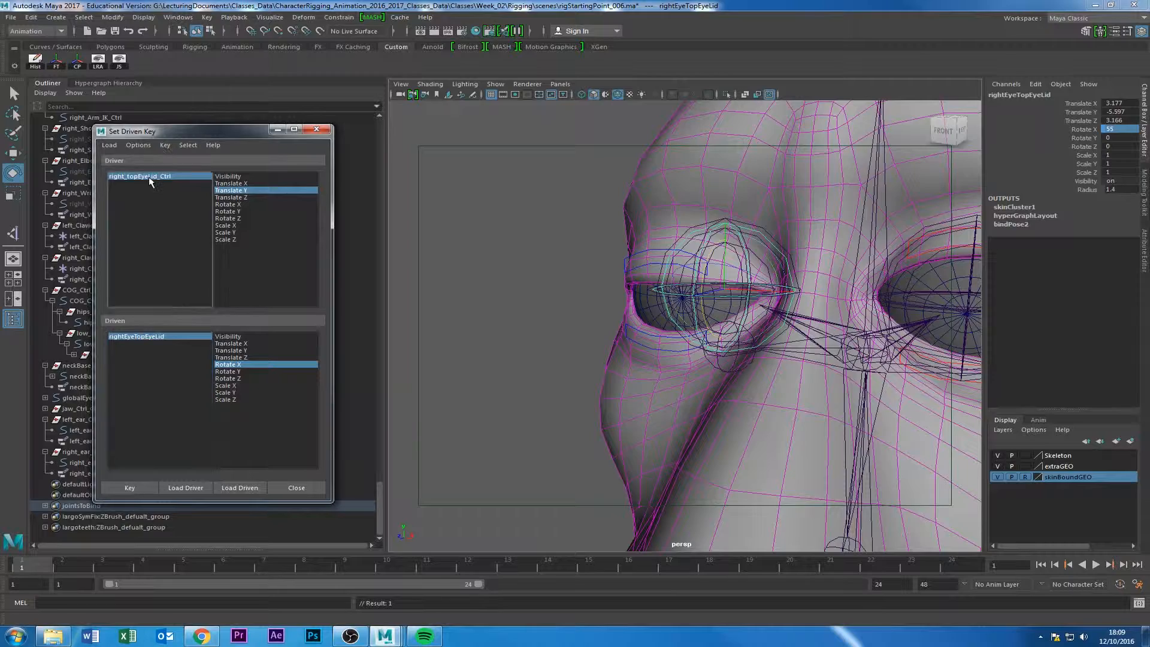
double_click(1130, 113)
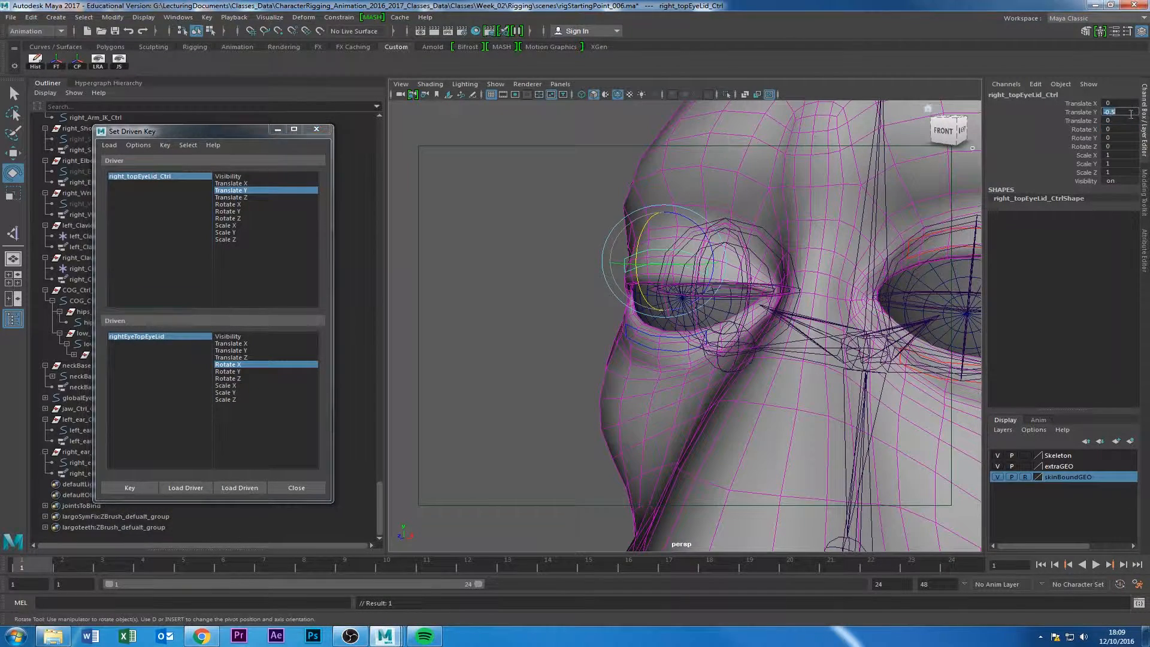
type("0.5")
key("Return")
Set Rotate X of the rightEyeTopEyeLid joint to -55 and key this open-lid pose.
left_click(125, 337)
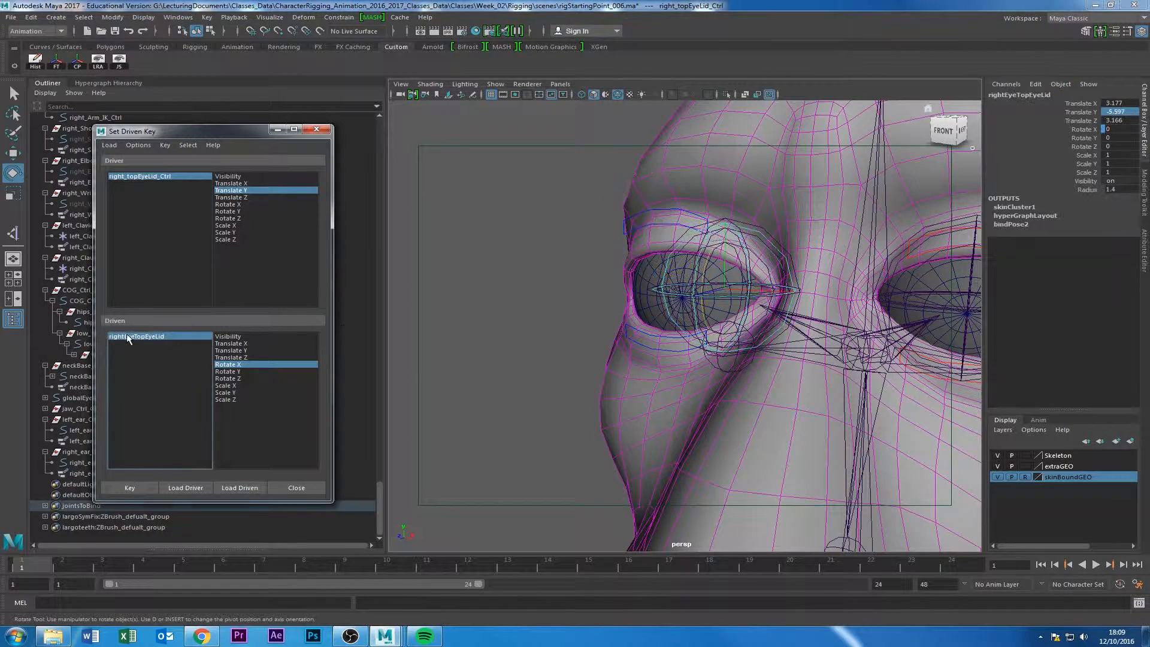
left_click(1123, 129)
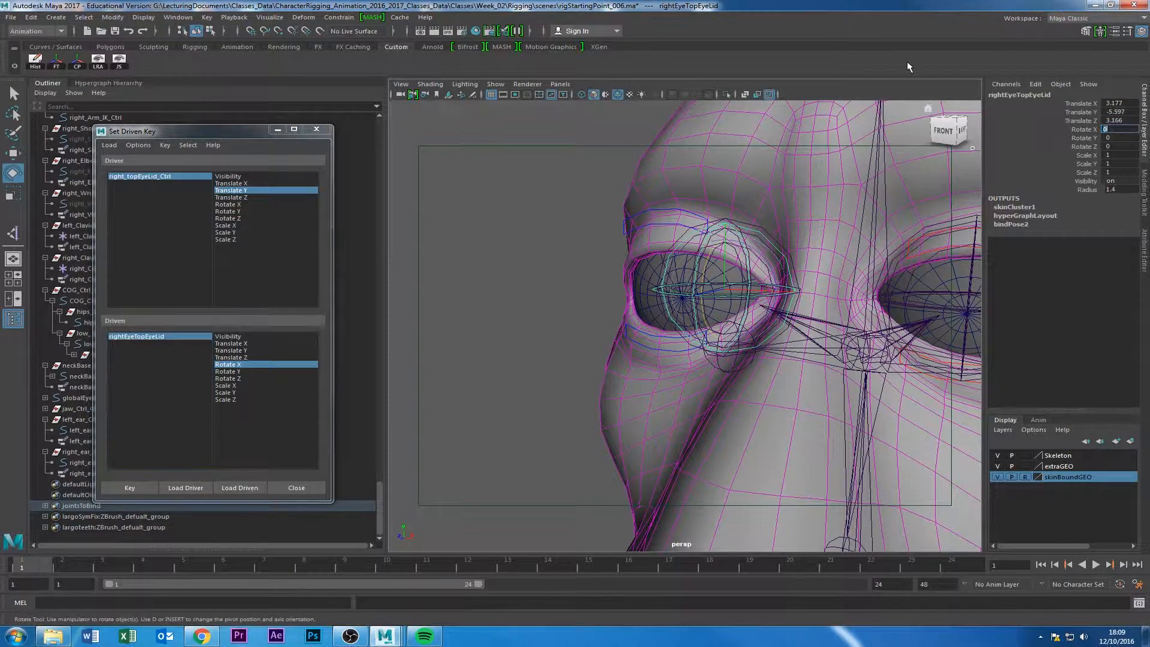
type("55")
key("Return")
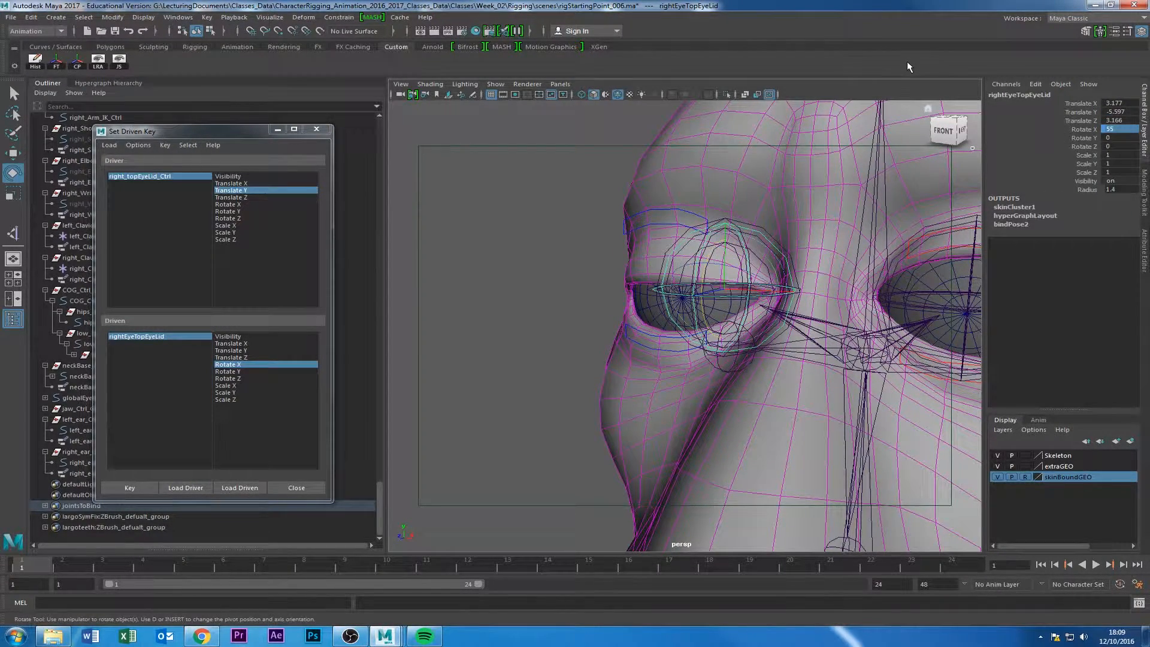
left_click(1123, 129)
type("-55")
key("Return")
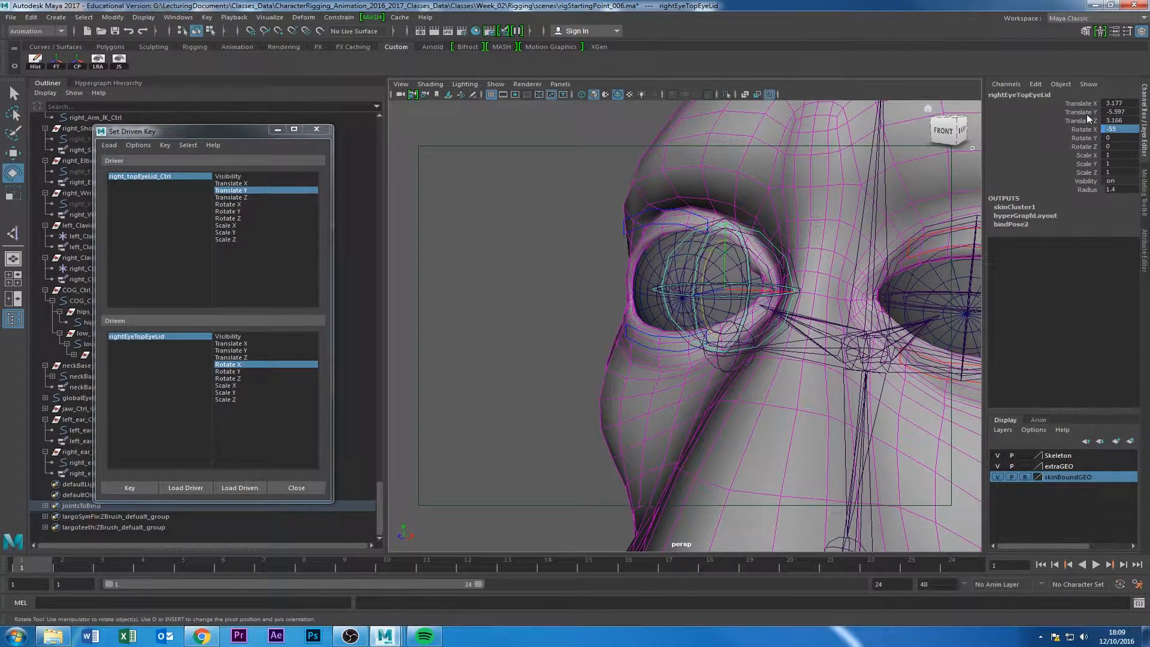
left_click_drag(614, 267, 708, 279, "alt")
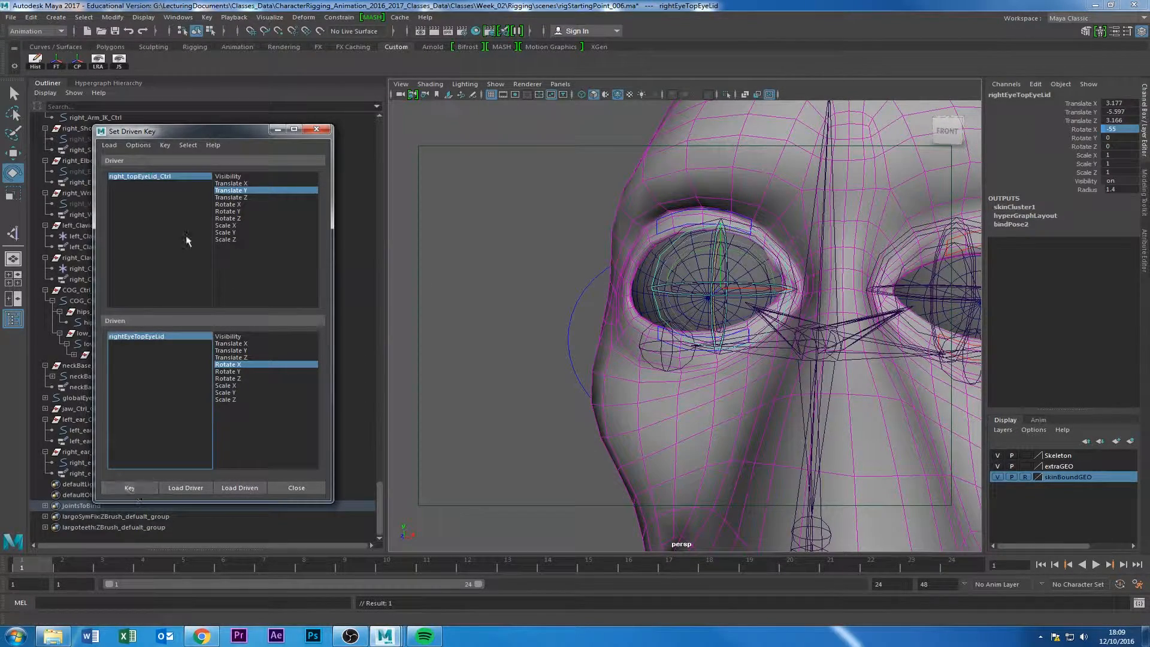
Test the right top eyelid by moving right_topEyeLid_Ctrl upward beyond its keyed range.
left_click_drag(449, 274, 632, 229, "alt")
left_click(646, 207)
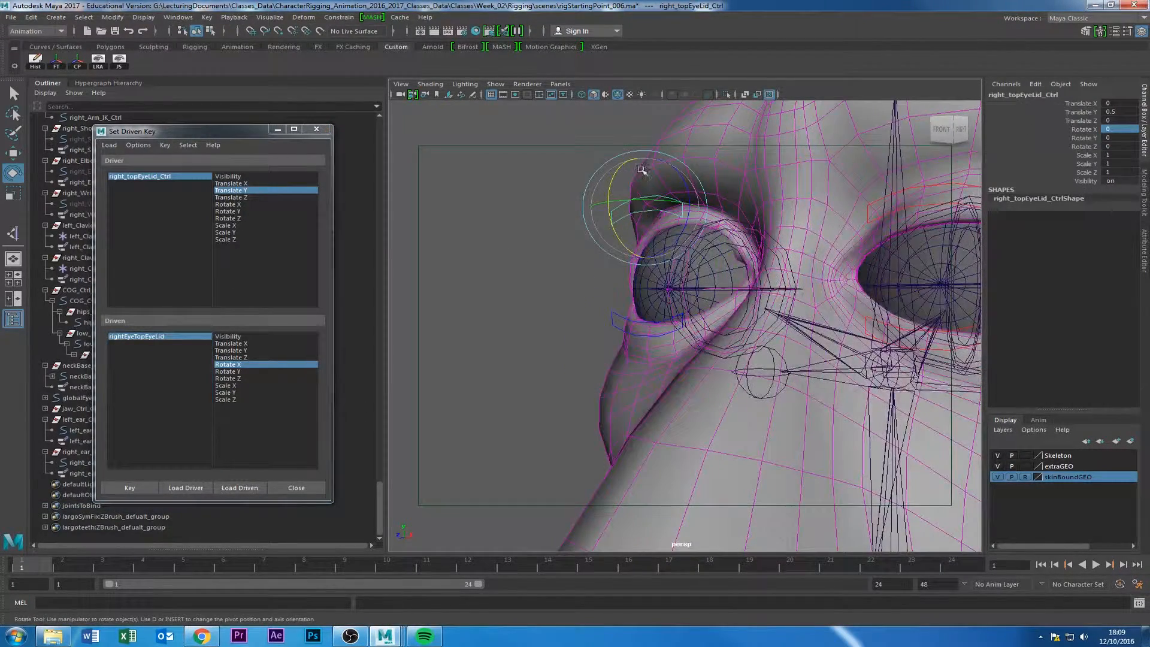
key("w")
left_click_drag(646, 180, 649, 129)
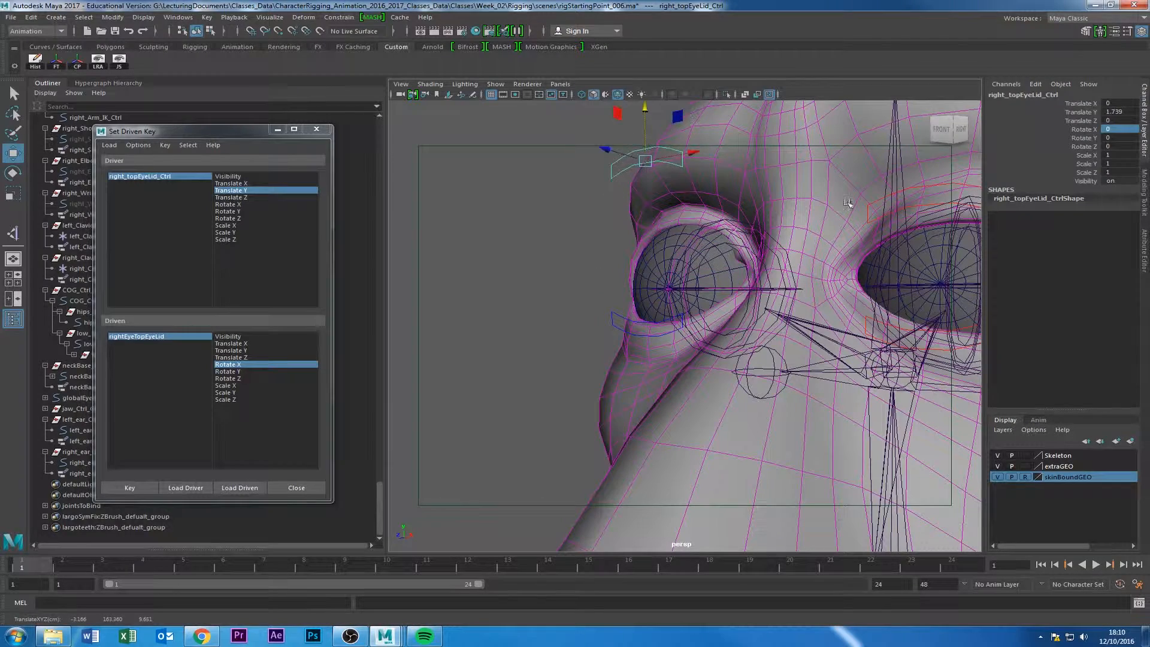
Enable both Translate Y limits on right_topEyeLid_Ctrl, with a minimum of -0.5 and a maximum of 0.5.
left_click(1144, 244)
left_click(951, 245)
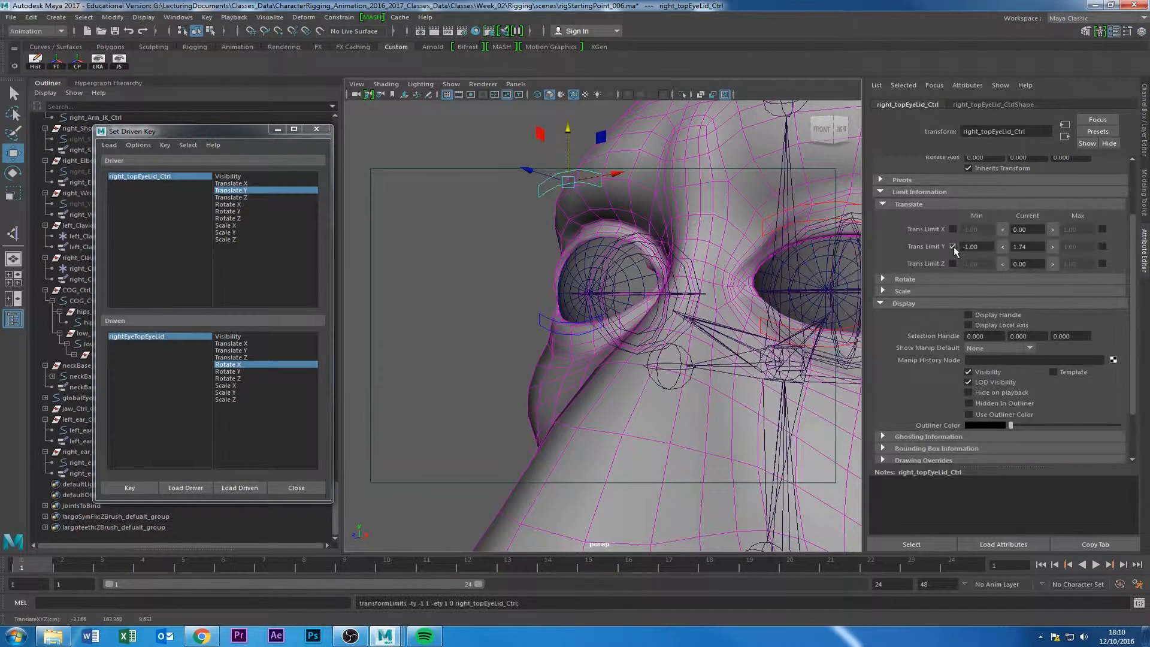
left_click(953, 246)
left_click(1102, 245)
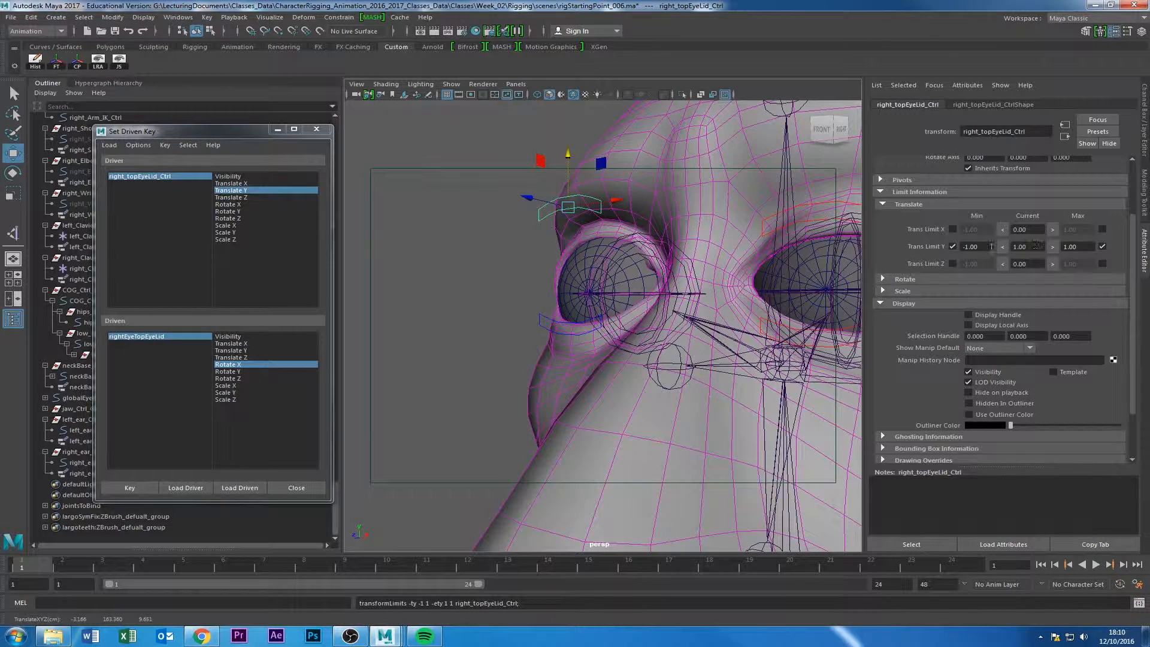
left_click(972, 246)
type("-0.5")
key("Return")
key("Tab")
type("0.5")
key("Return")
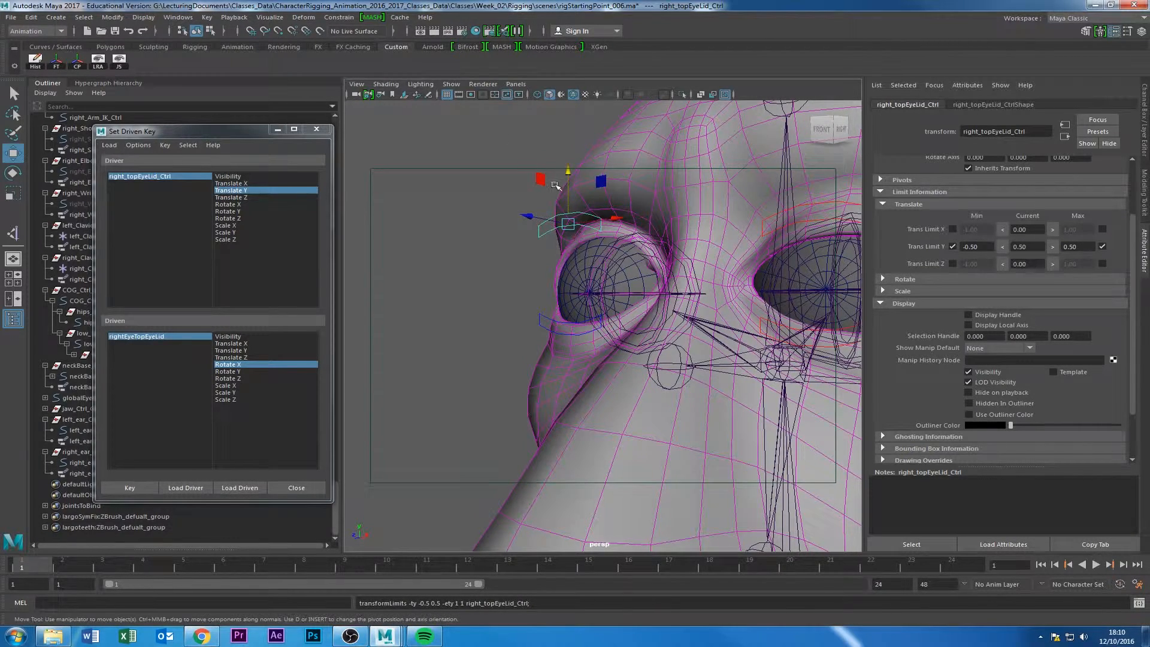
Test the upper limit by moving right_topEyeLid_Ctrl upward, and reset its Translate Y to 0.
left_click_drag(567, 174, 576, 121)
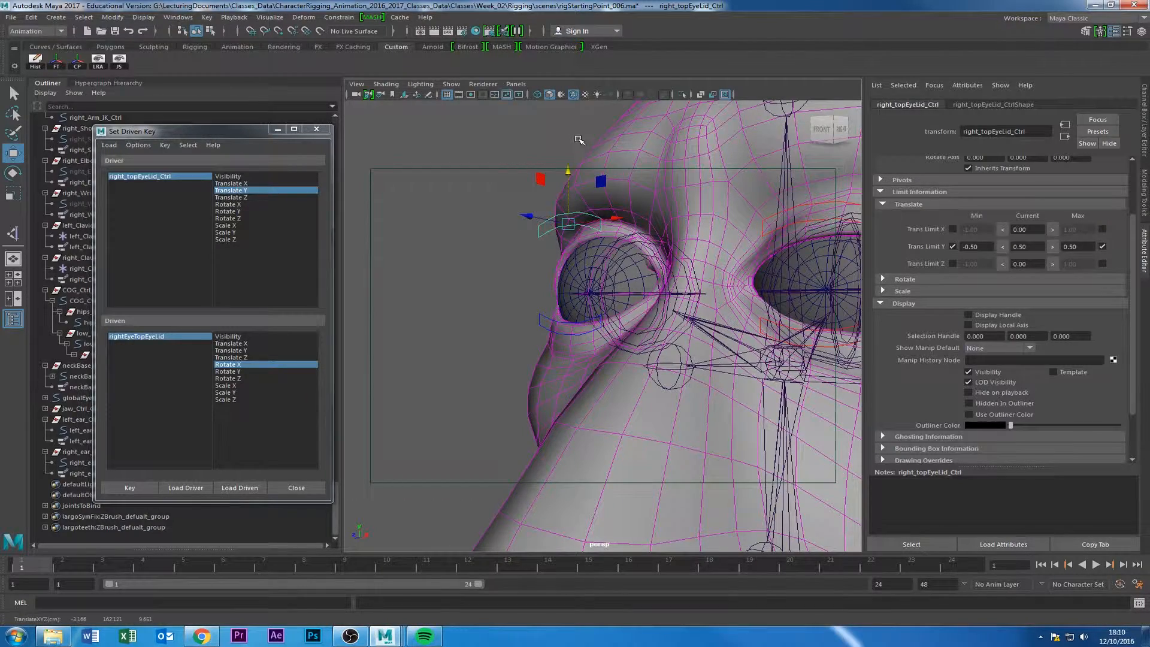
left_click_drag(549, 198, 514, 279, "alt")
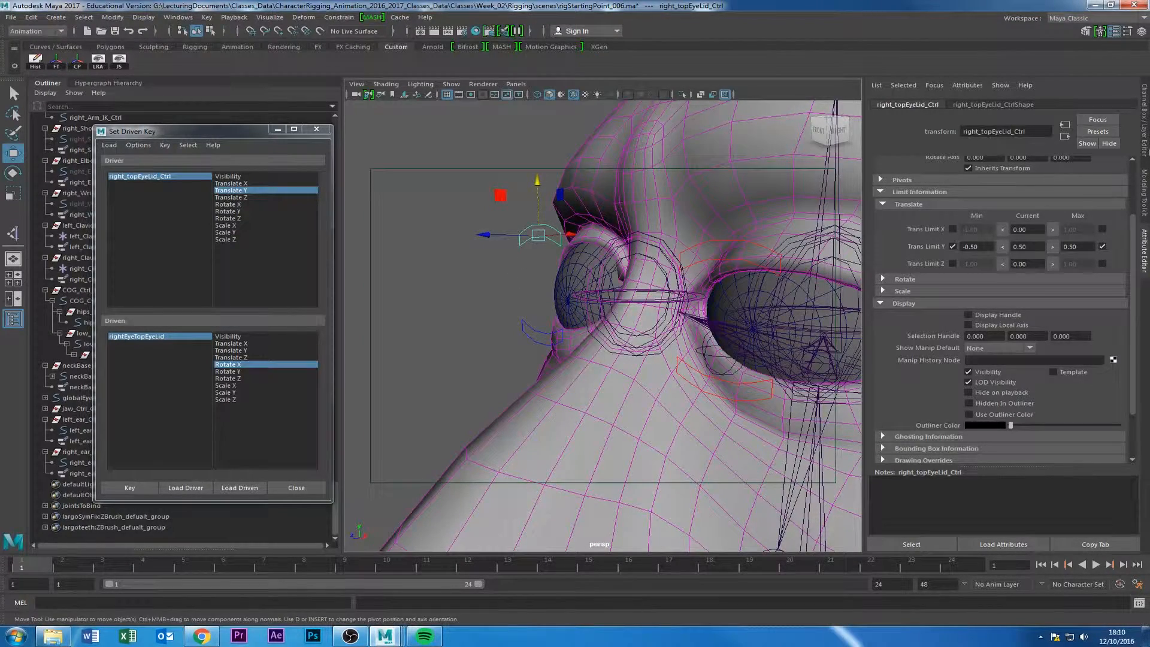
left_click(1144, 151)
left_click(1116, 111)
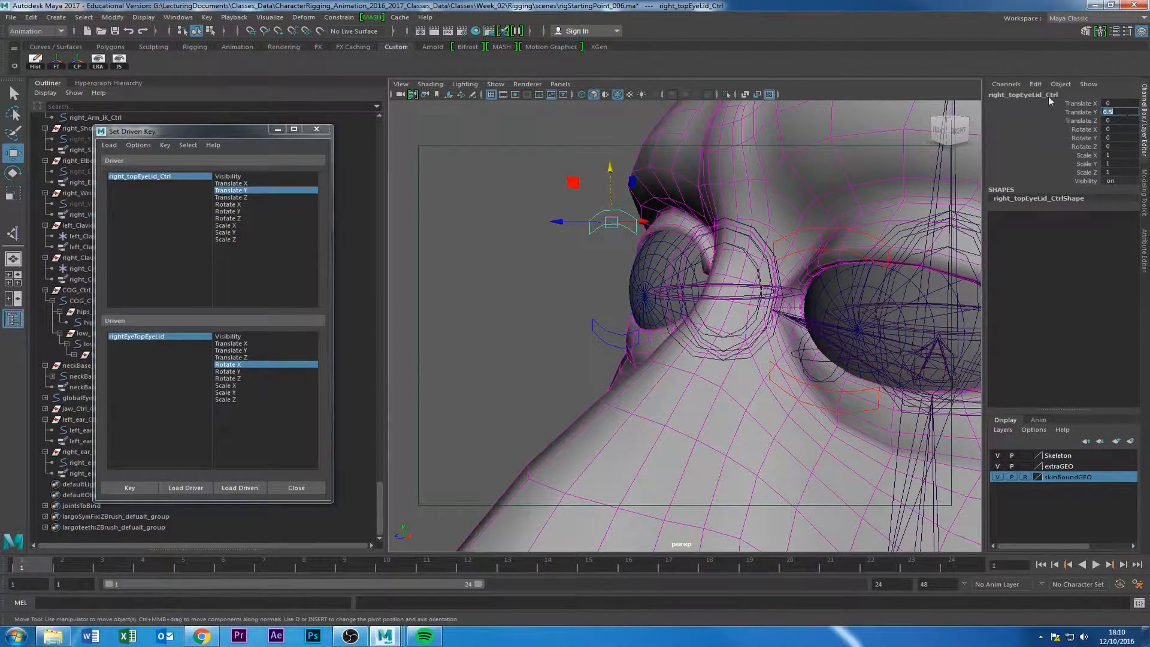
type("0")
key("Return")
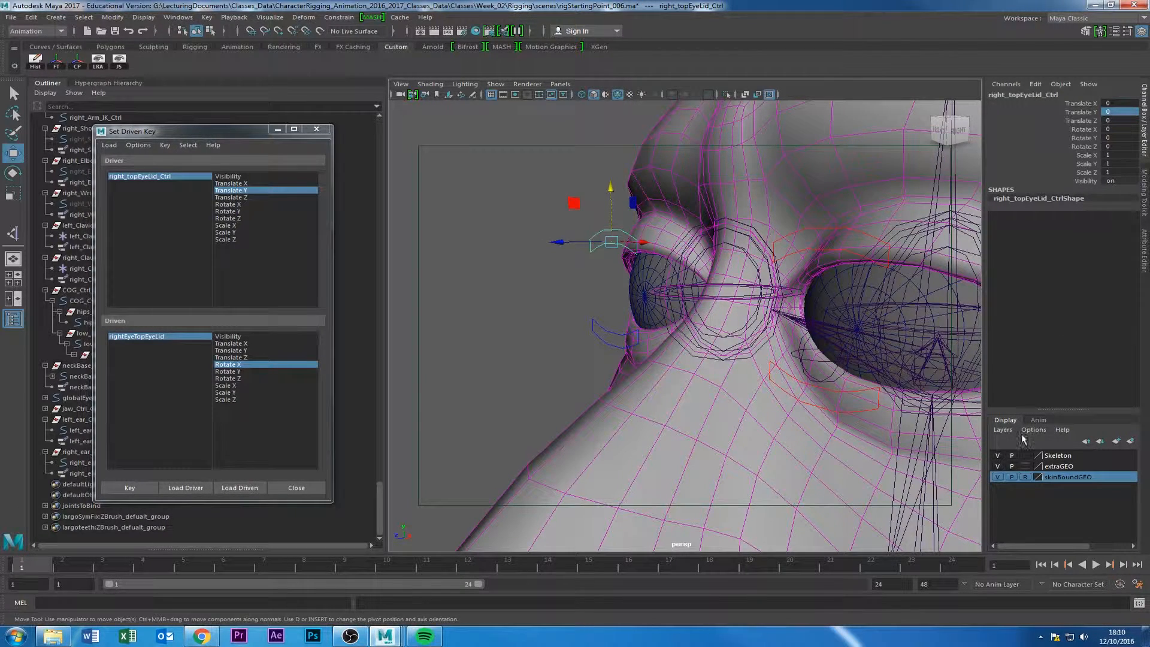
Load right_botEyeLid_Ctrl as driver and rightEyeBotEyeLid as driven, pairing the driver's Translate Y with the driven Rotate X.
left_click(595, 330)
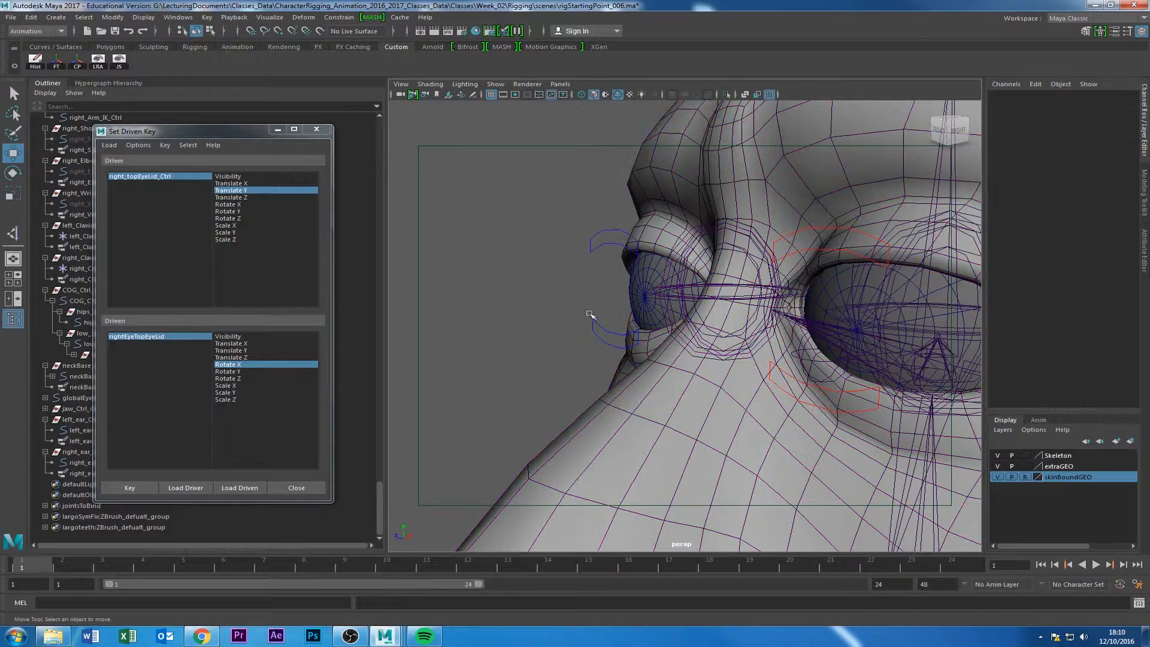
left_click(186, 488)
left_click_drag(528, 282, 741, 205, "alt")
left_click(742, 204)
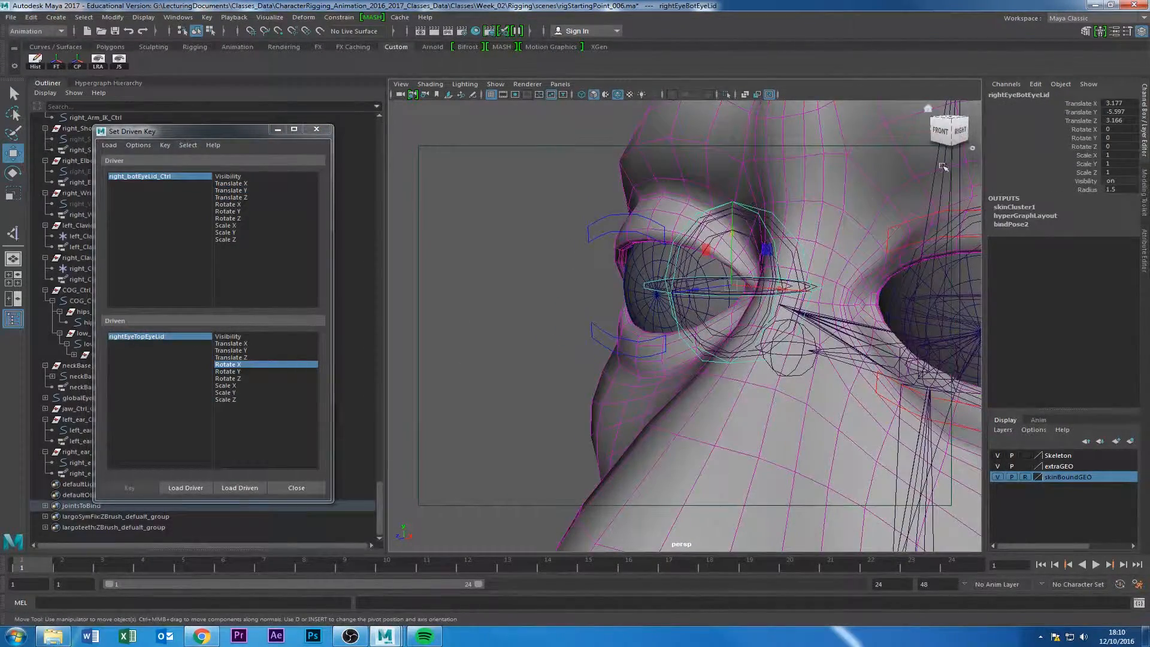
left_click(237, 488)
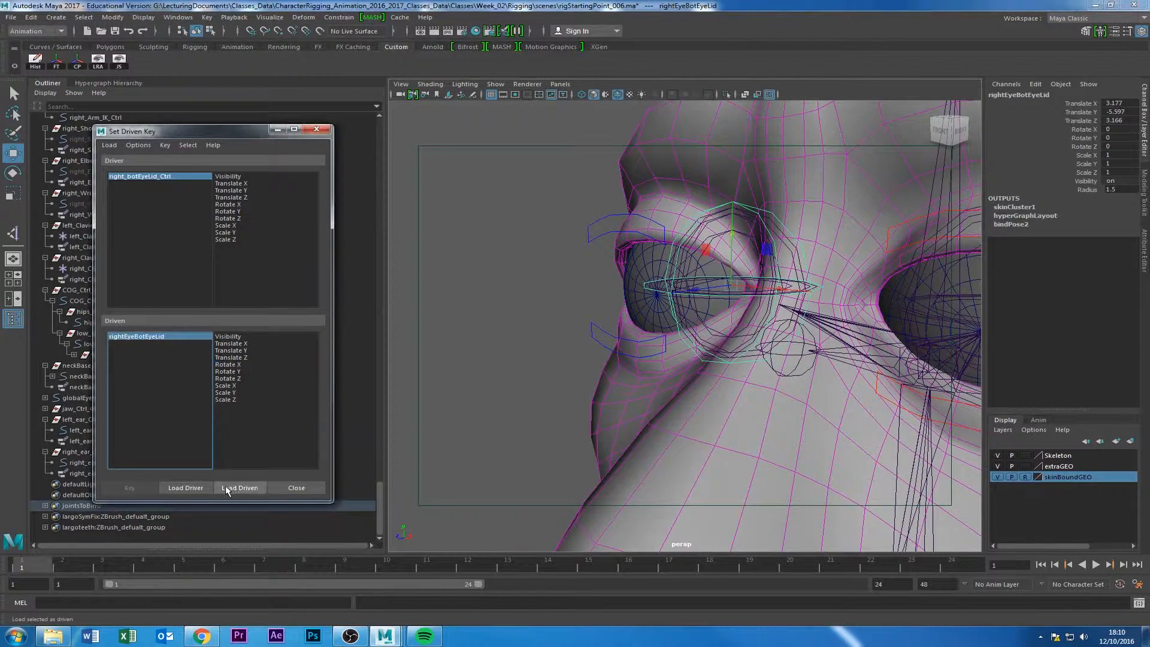
left_click(235, 191)
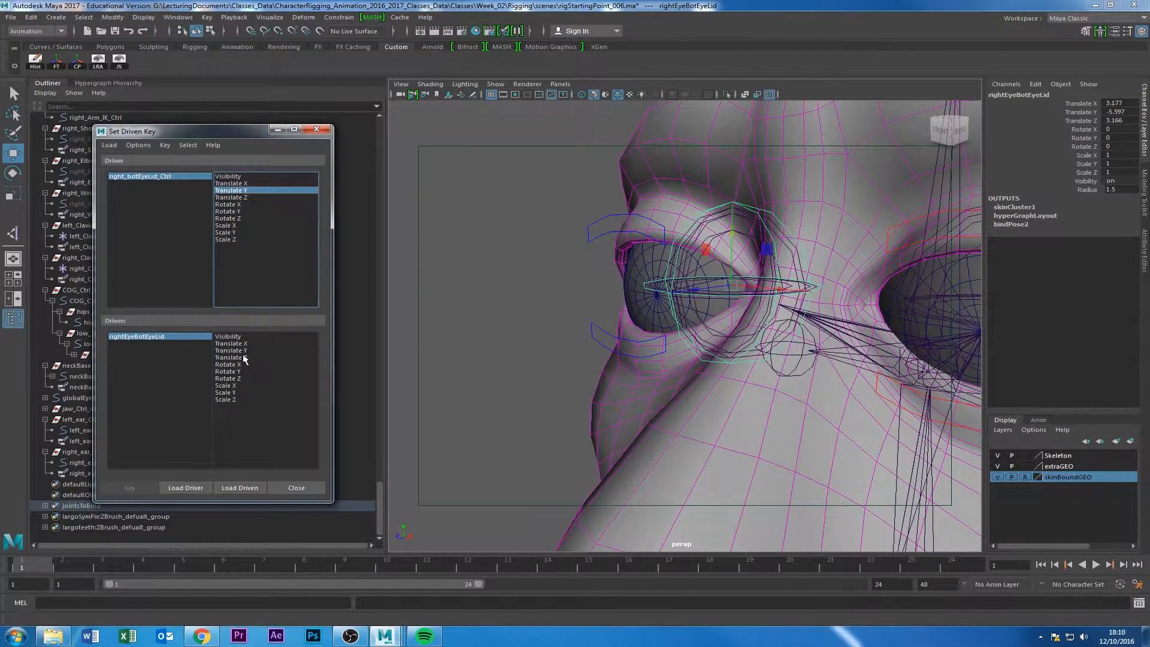
left_click(231, 365)
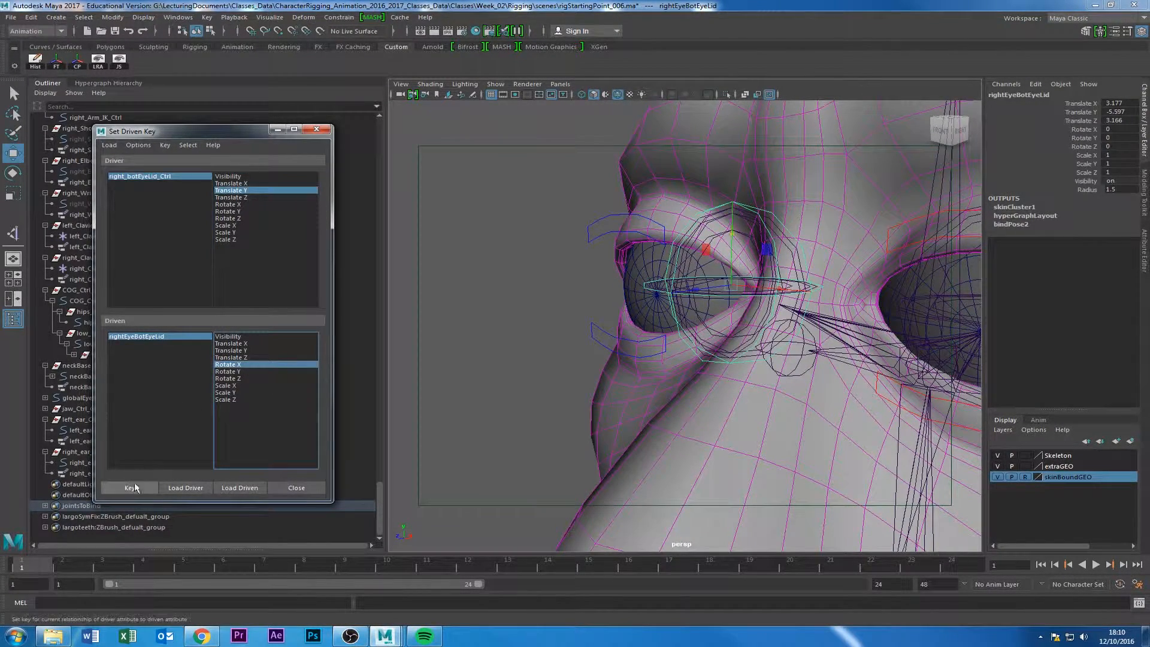
Key the neutral pose, and key right_botEyeLid_Ctrl's Translate Y at 0.5 against rightEyeBotEyeLid's Rotate X at -55.
left_click(129, 488)
left_click(131, 177)
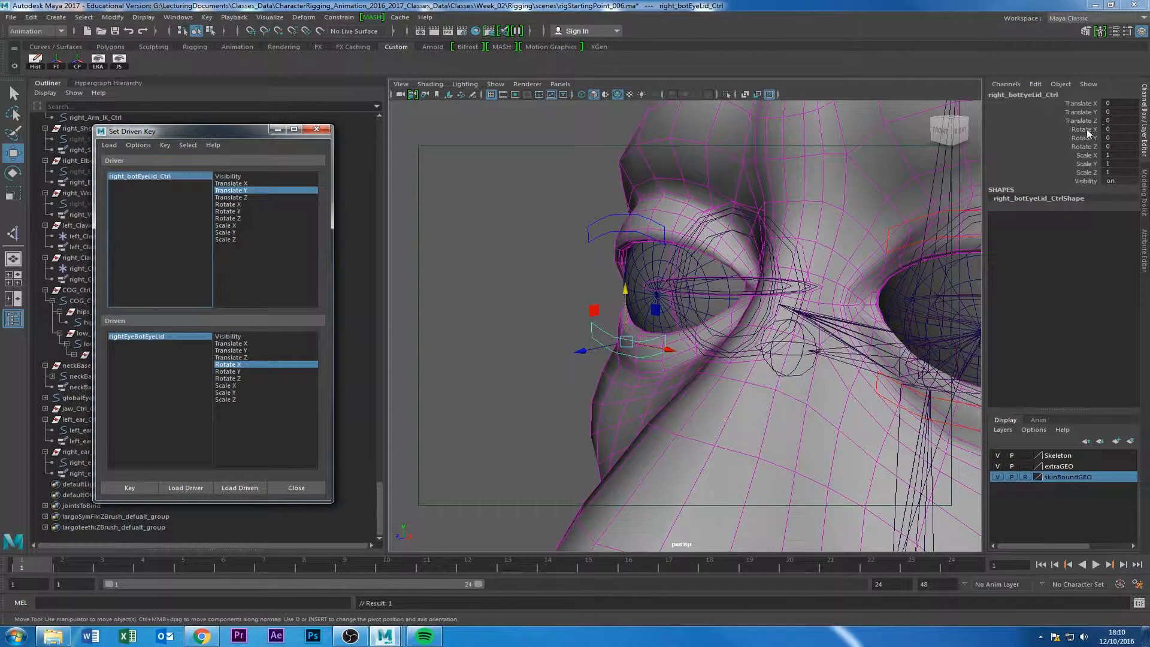
left_click(1106, 112)
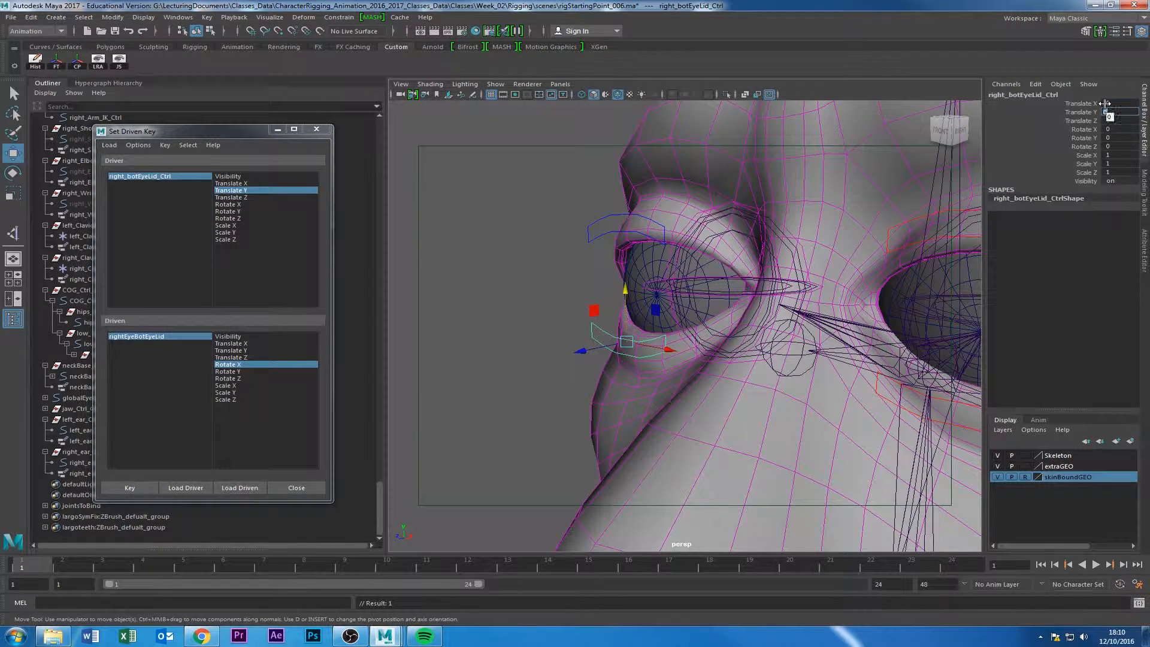
type("0.5")
key("Return")
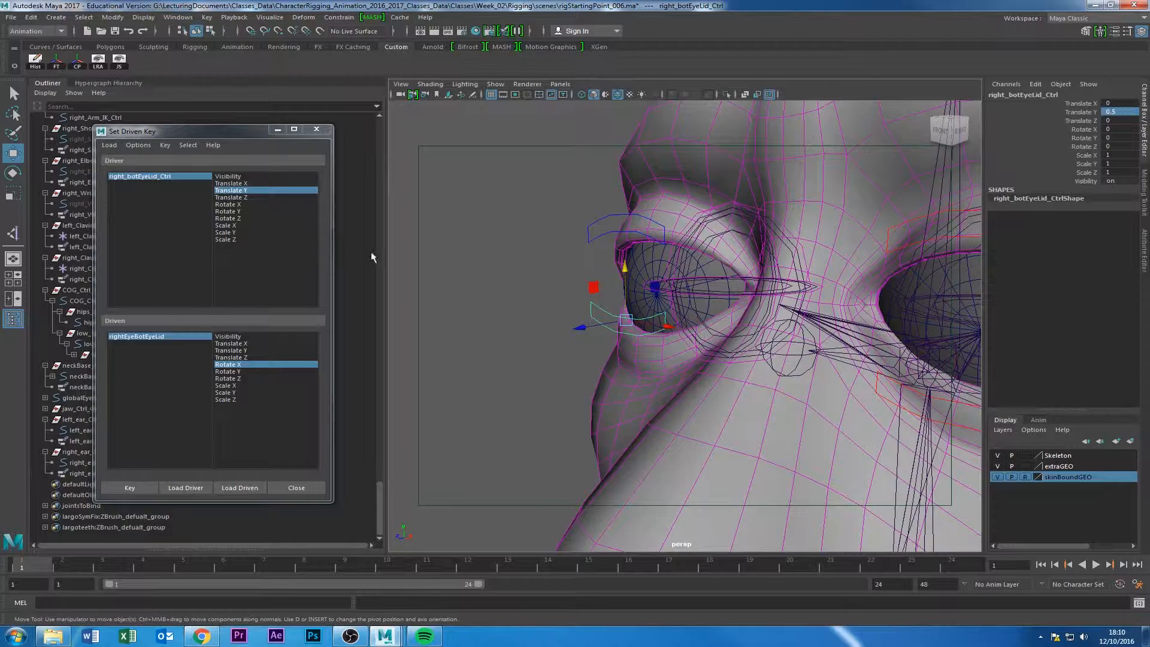
left_click(158, 338)
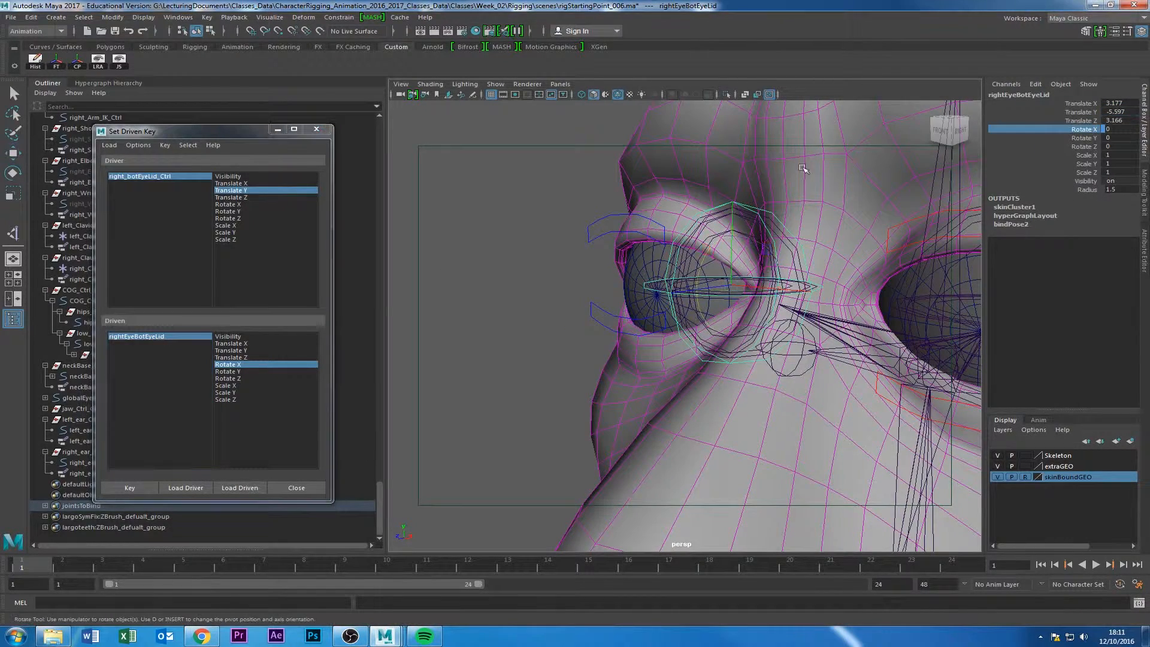
middle_click_drag(638, 239, 516, 245)
left_click(1116, 129)
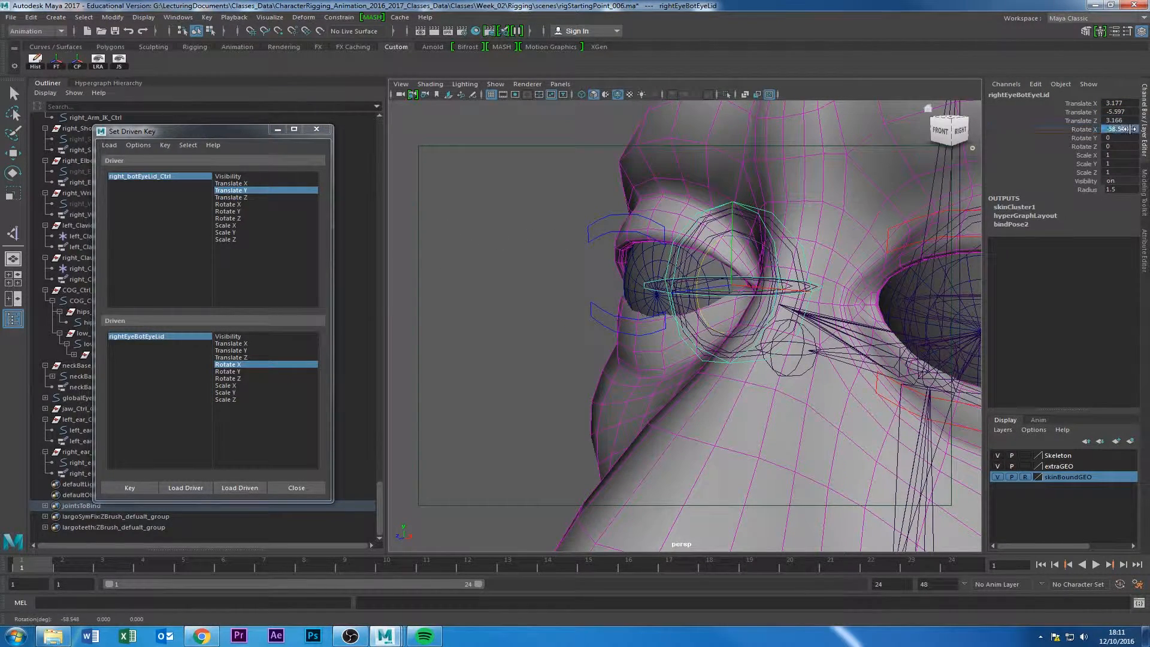
type("-55")
key("Return")
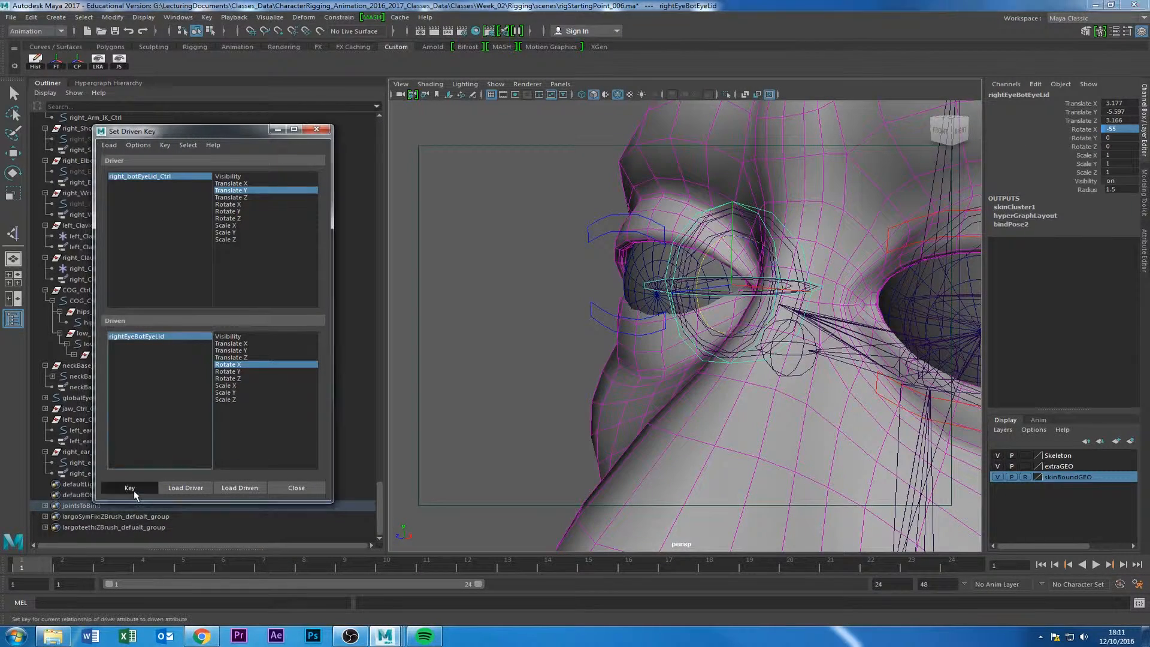
Set right_botEyeLid_Ctrl's Translate Y to -0.5 and rightEyeBotEyeLid's Rotate X to 55, and key the driven relationship.
left_click(147, 178)
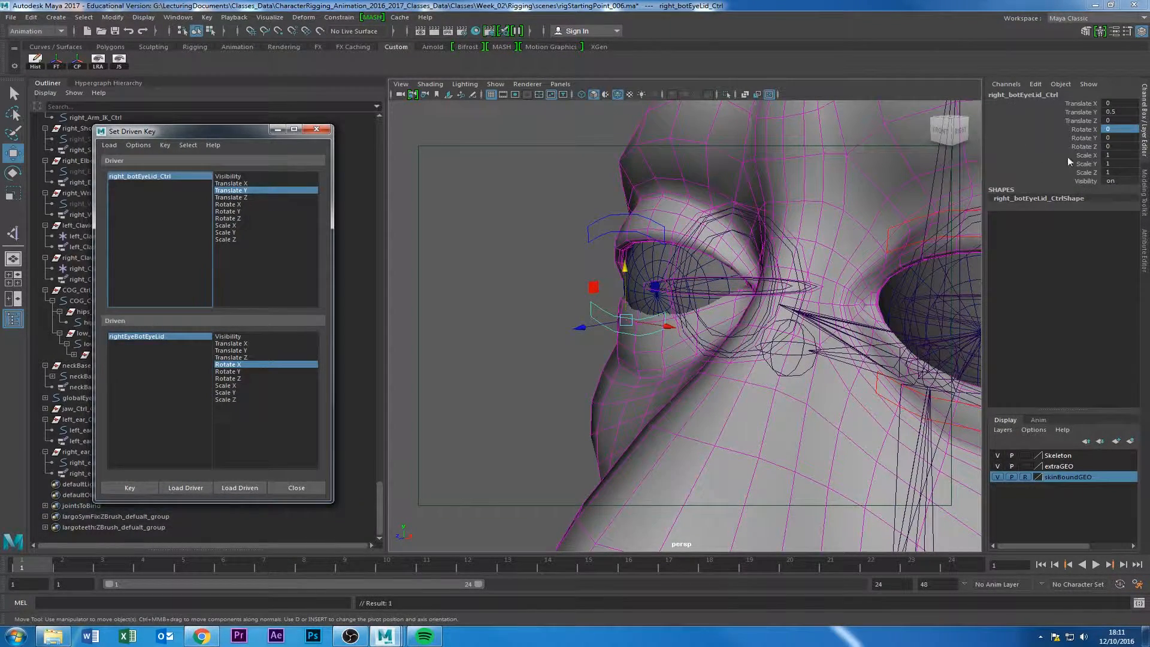
left_click(1119, 112)
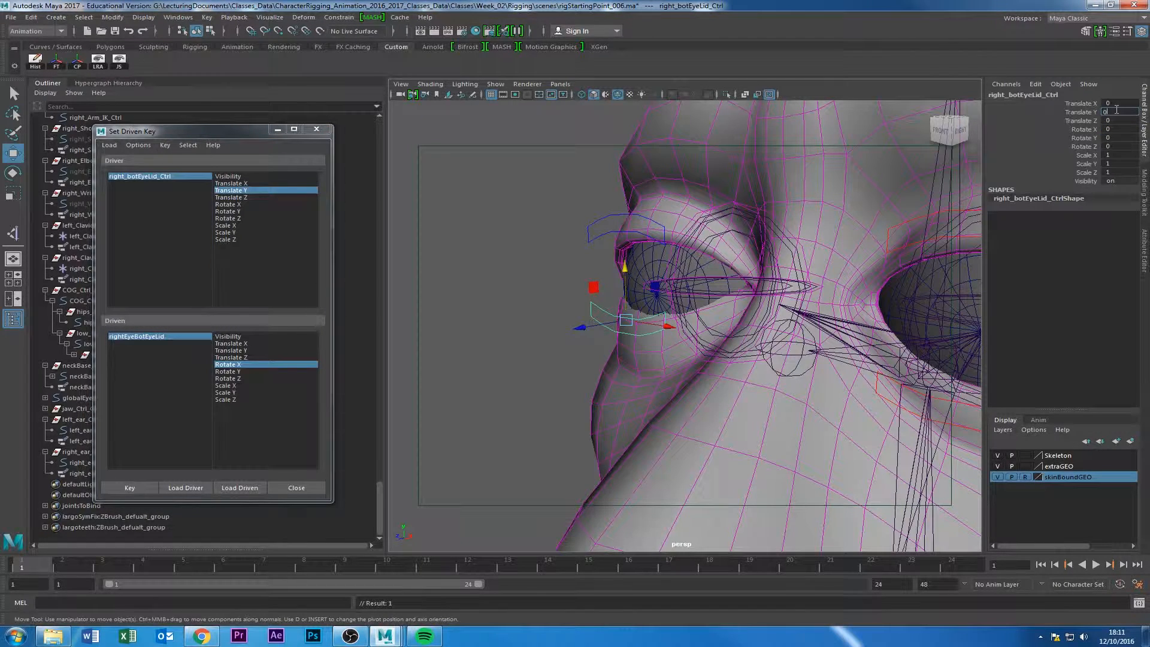
key("Return")
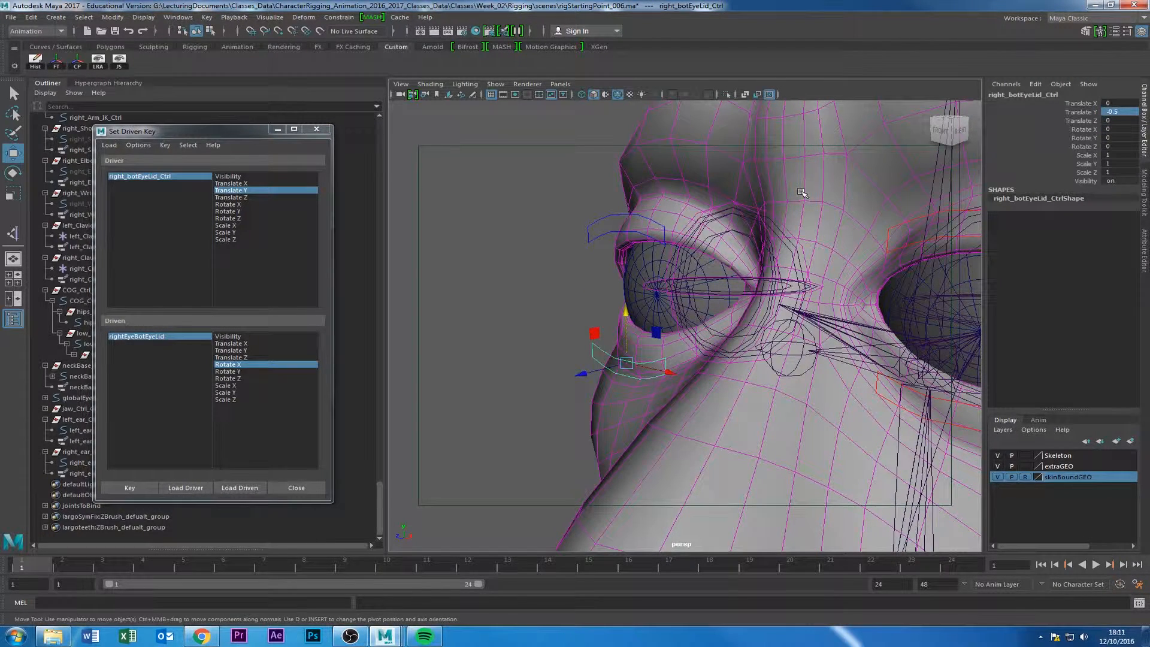
left_click(144, 340)
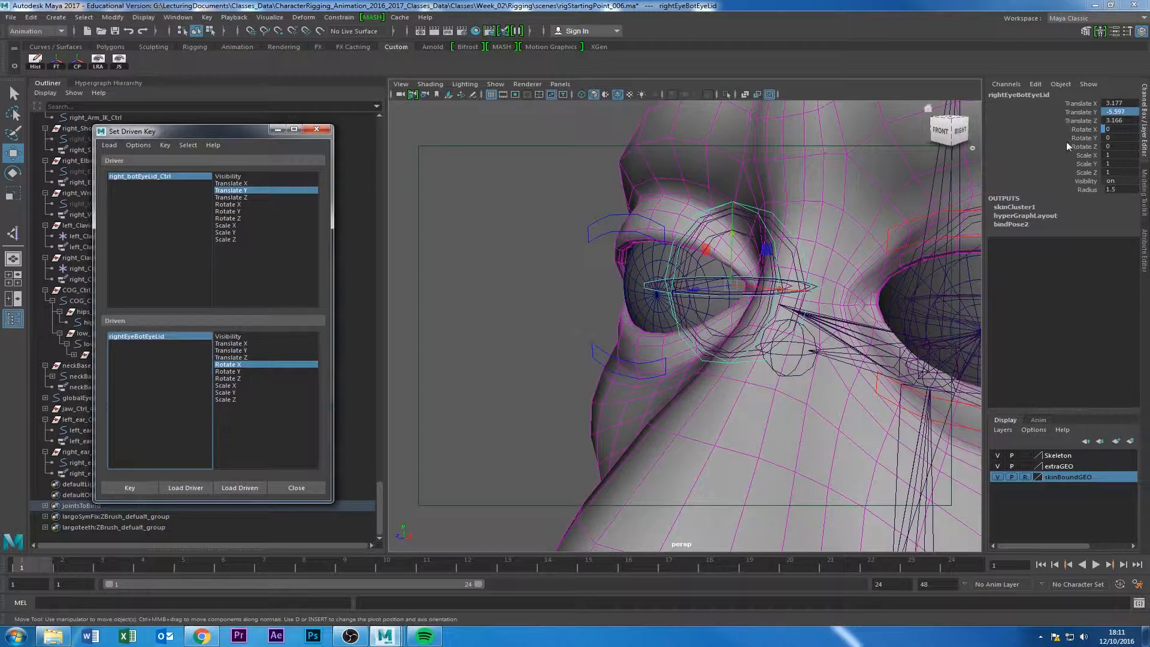
left_click(1103, 128)
middle_click_drag(608, 192, 450, 249)
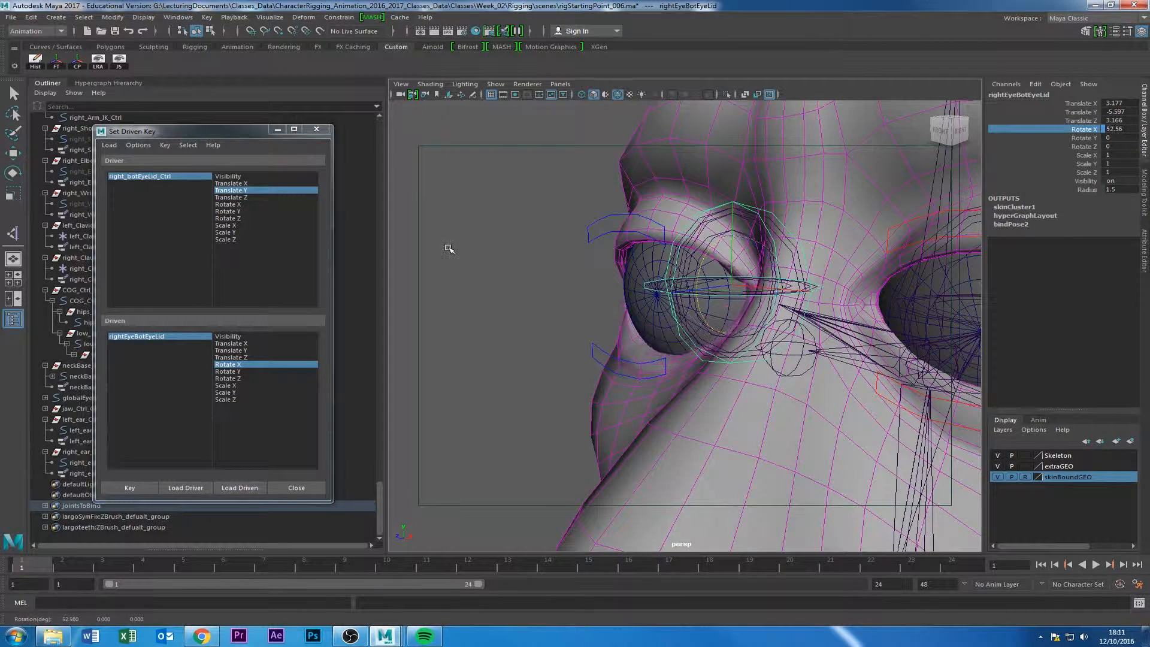
double_click(1125, 129)
type("55")
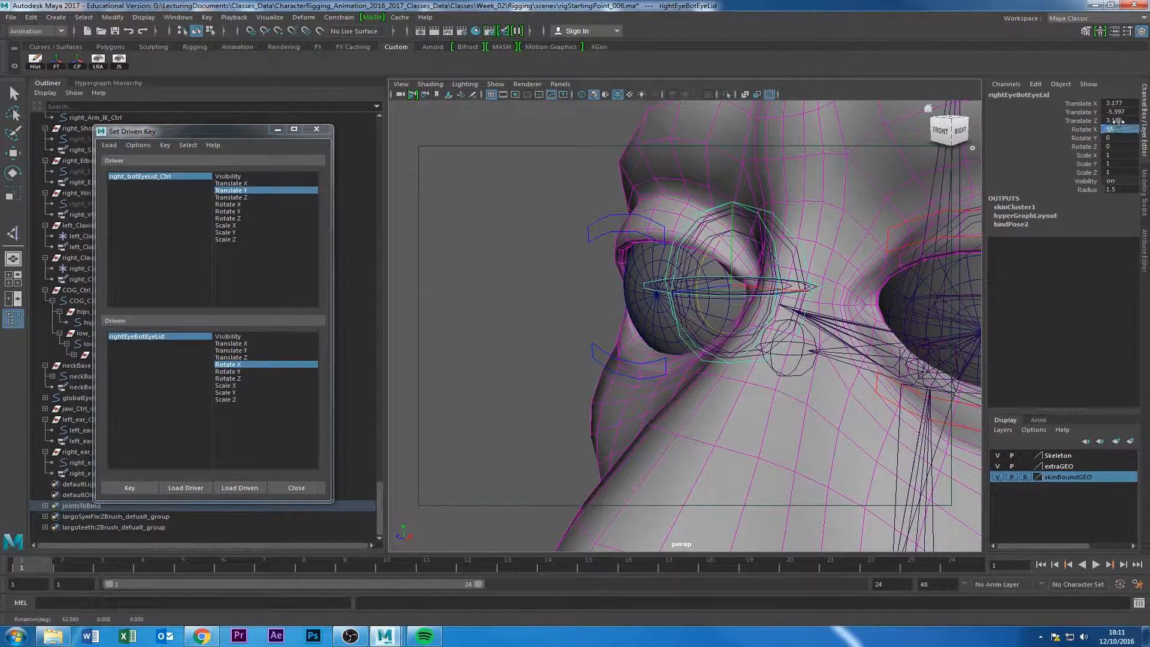
key("Return")
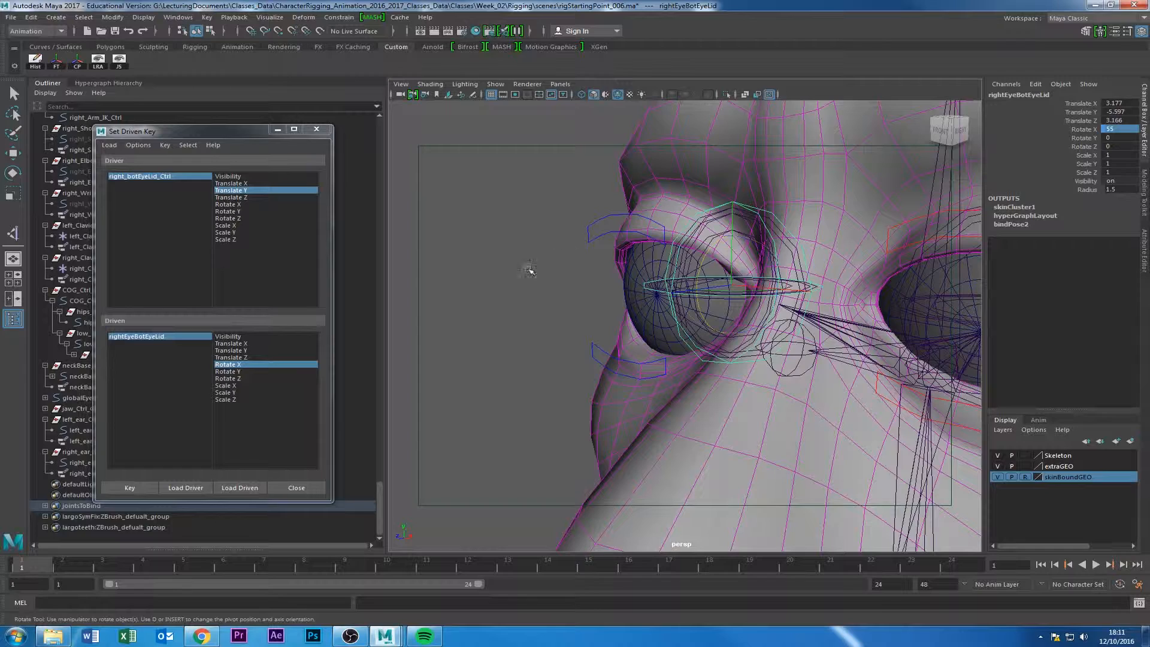
left_click(129, 488)
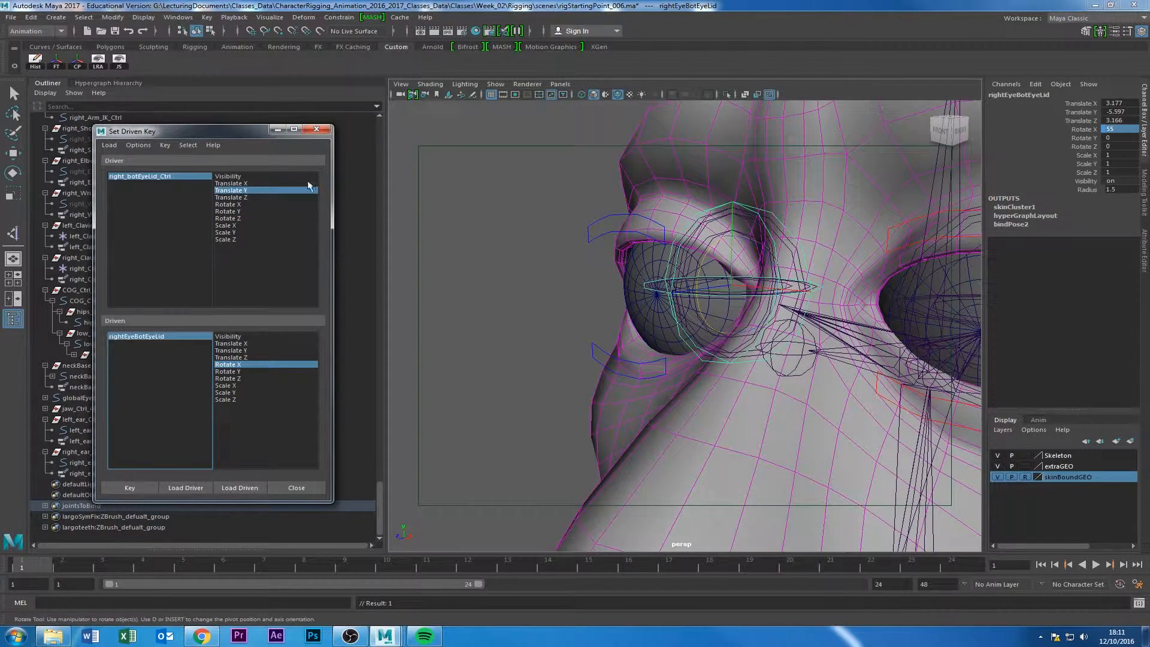
Close the Set Driven Key window and test the right bottom eyelid by moving right_botEyeLid_Ctrl vertically.
left_click(316, 129)
left_click(593, 352)
key("w")
mouse_move(625, 318)
left_mouse_down()
mouse_move(628, 221)
mouse_move(643, 317)
left_mouse_up()
Enable both Translate Y limits on right_botEyeLid_Ctrl, with a minimum of -0.5 and a maximum of 0.5.
key("ctrl+a")
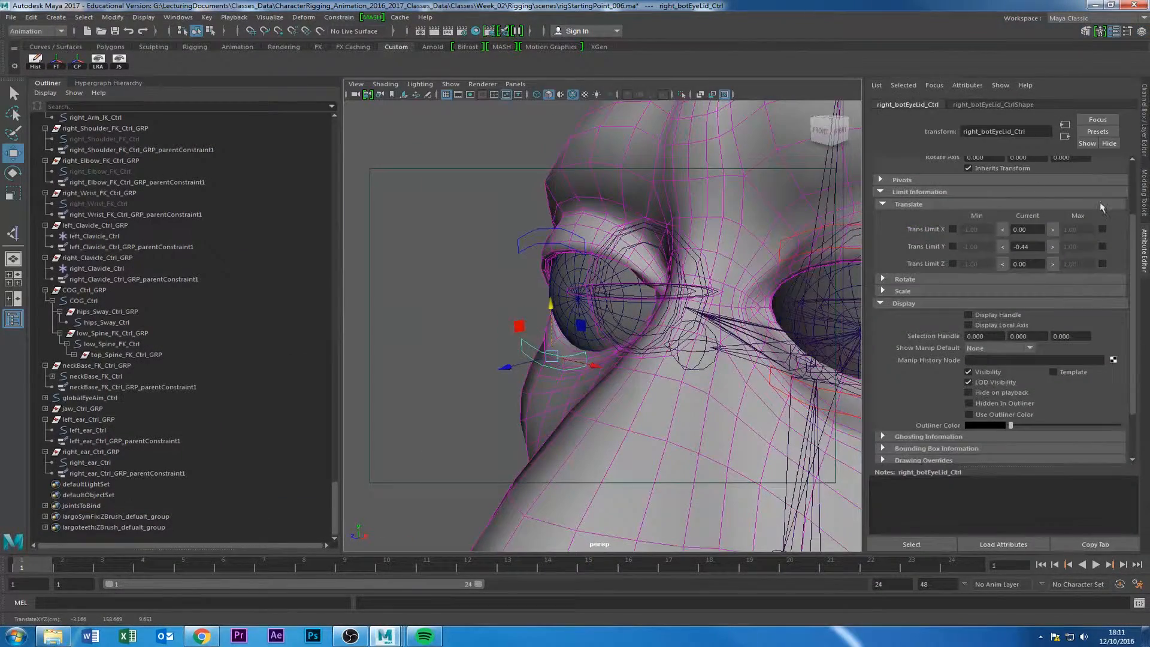
left_click(952, 246)
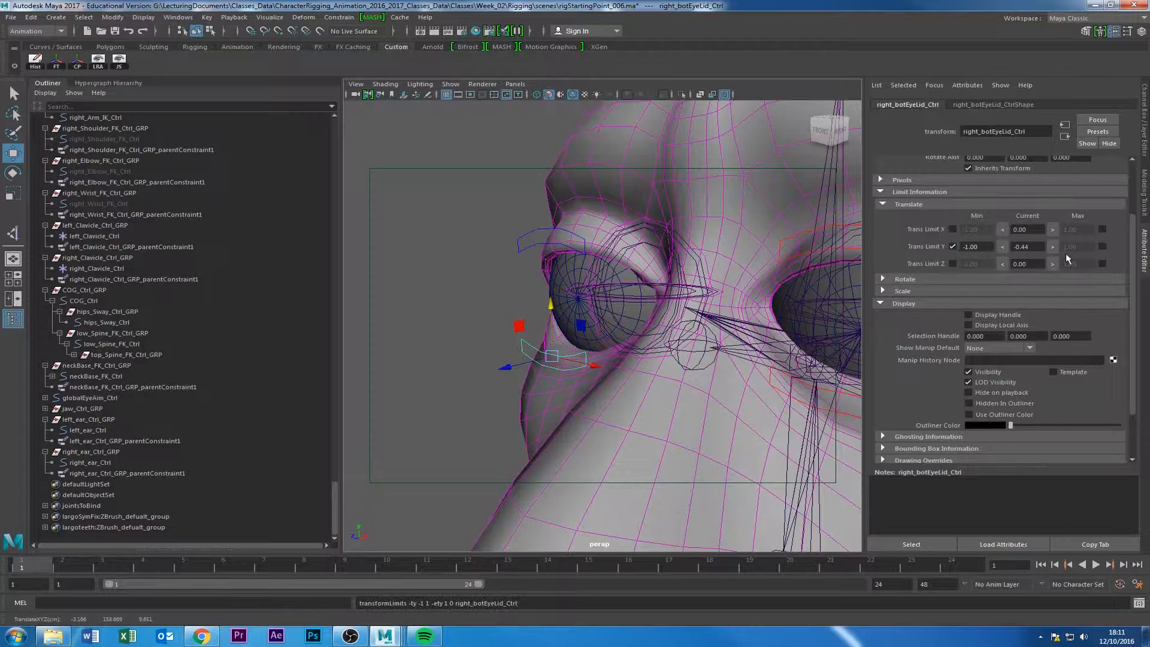
left_click(1103, 246)
left_click(1078, 247)
type("0.5")
left_click(985, 246)
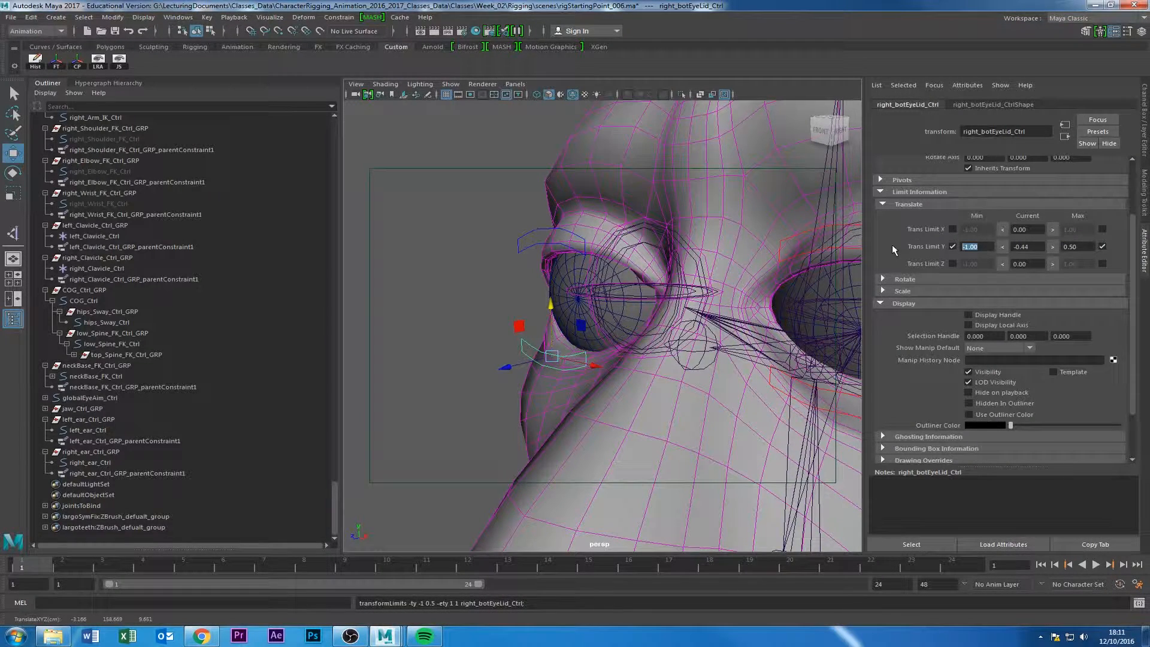
type("-0.5")
key("Return")
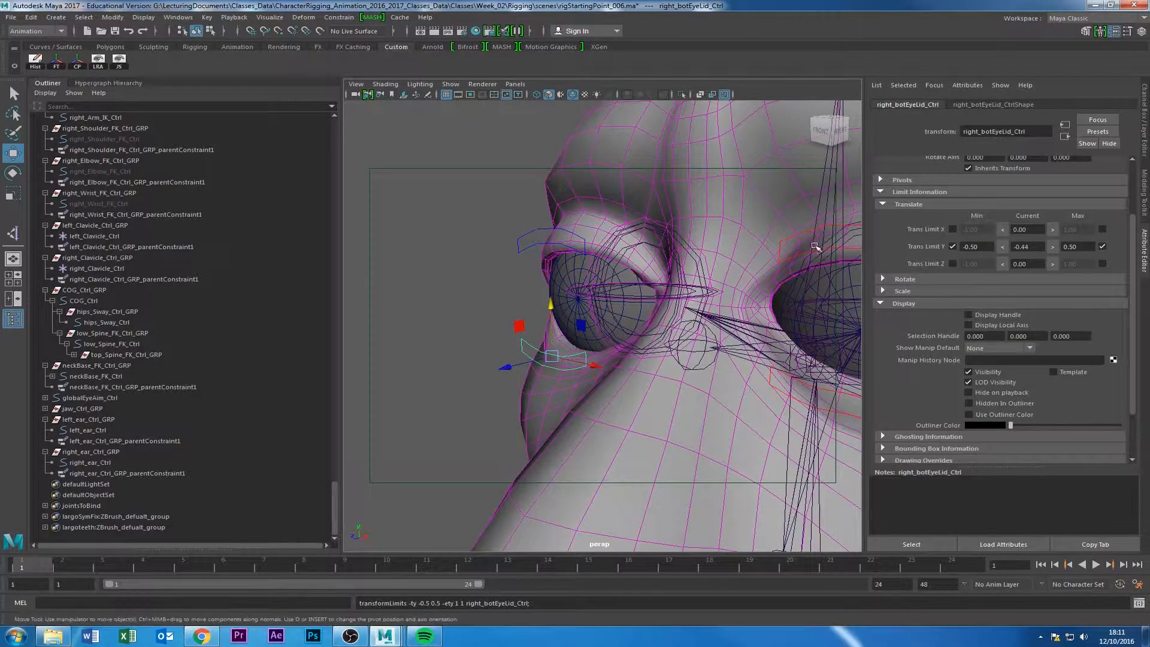
Test the upper limit by moving right_botEyeLid_Ctrl upward, and reset its Translate Y to 0.
right_click_drag(608, 352, 501, 328, "alt")
left_click_drag(572, 295, 564, 252)
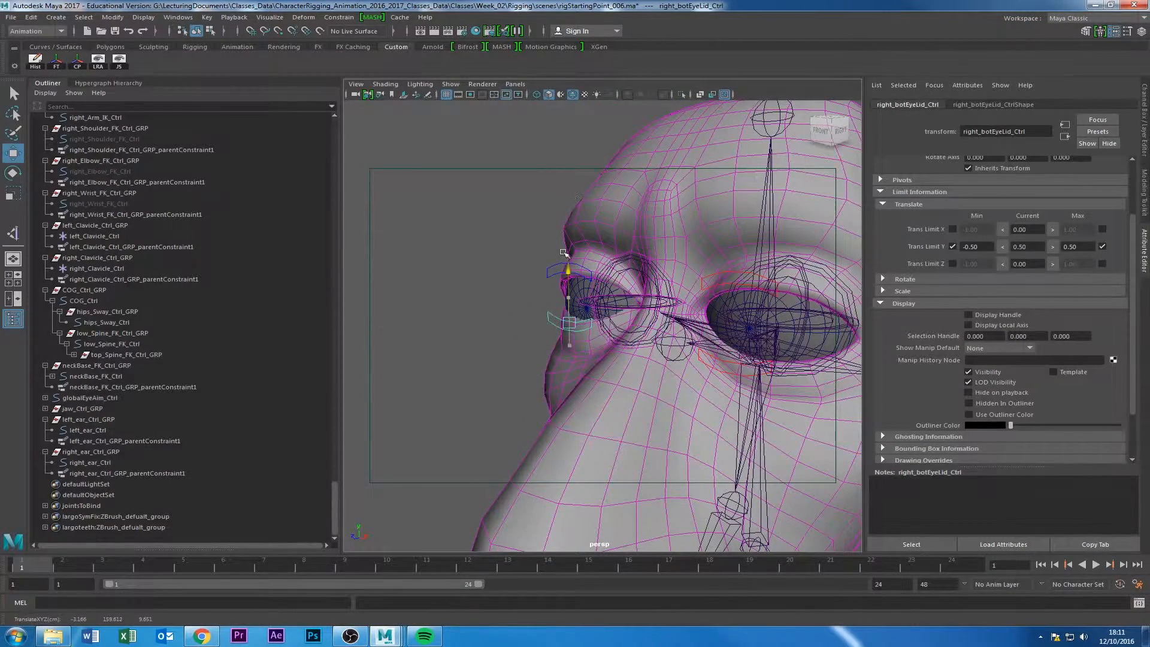
left_click(528, 174)
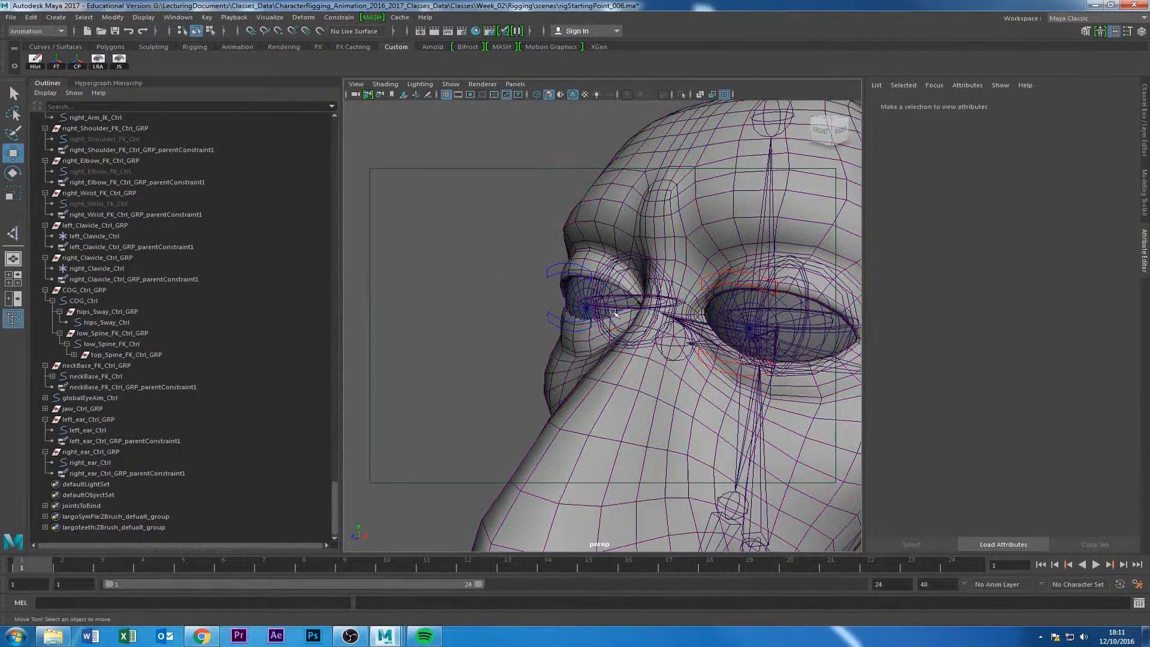
left_click(559, 314)
left_click(1146, 150)
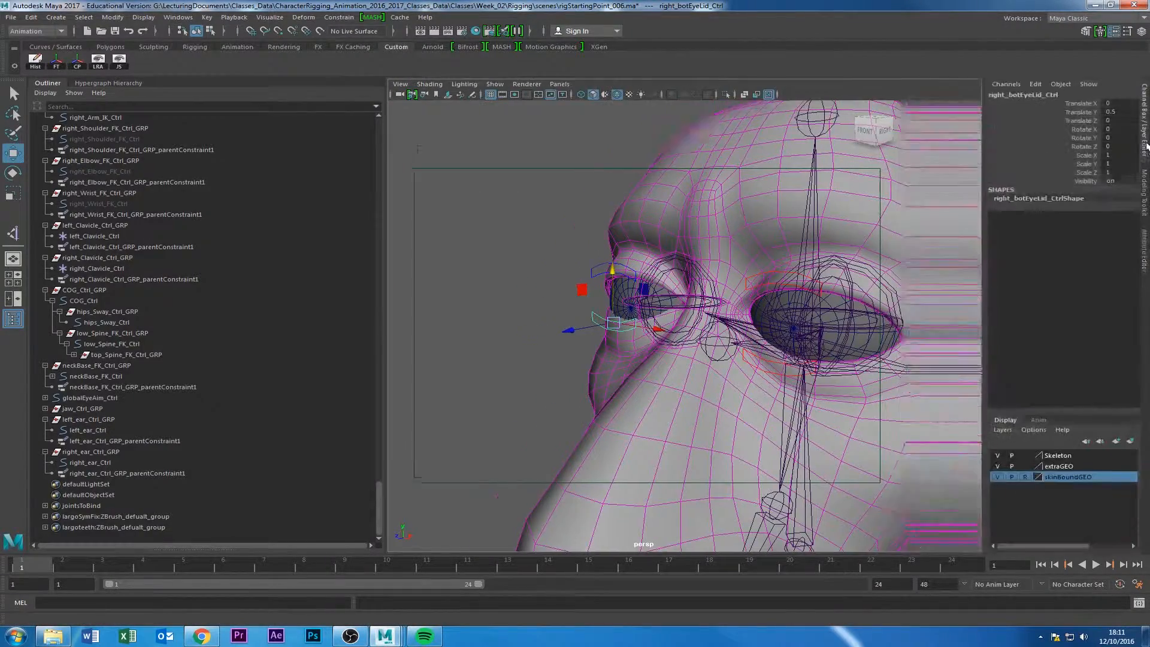
double_click(1129, 111)
type("0")
key("Return")
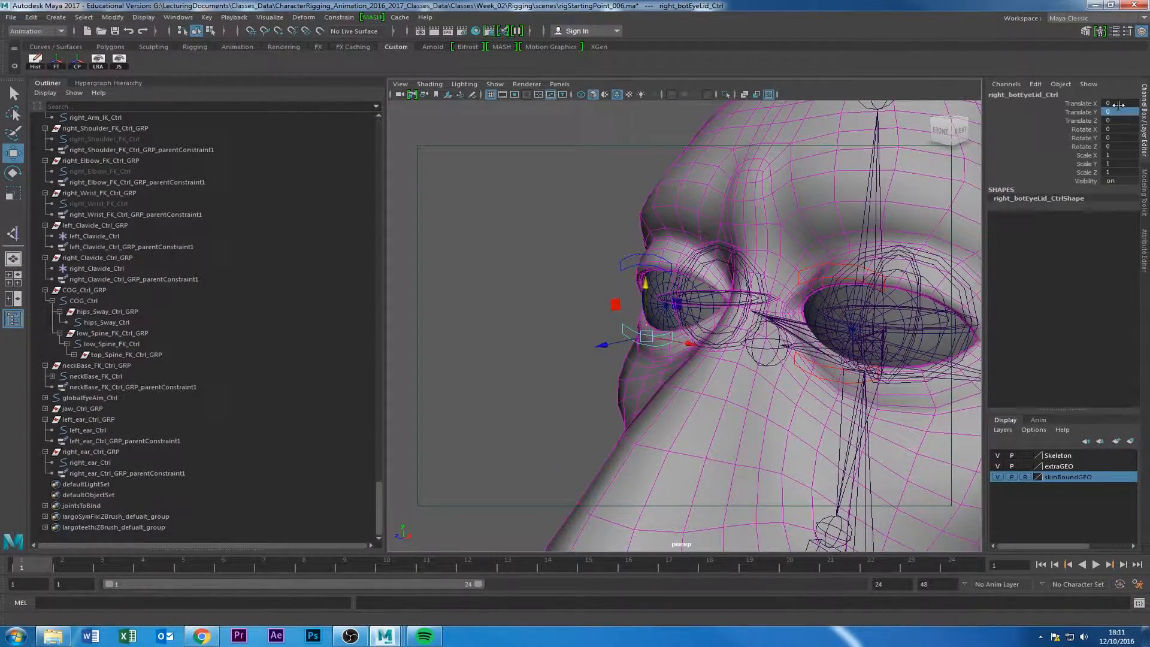
Rotate head_FK_Ctrl to check whether the eyelid controls follow the head, and undo the rotation.
left_click(591, 308)
left_click_drag(591, 308, 563, 291, "alt")
right_click_drag(563, 290, 440, 287, "alt")
left_click_drag(439, 287, 527, 316, "alt")
right_click_drag(526, 316, 661, 316, "alt")
left_click_drag(661, 316, 846, 386, "alt")
left_click(846, 386)
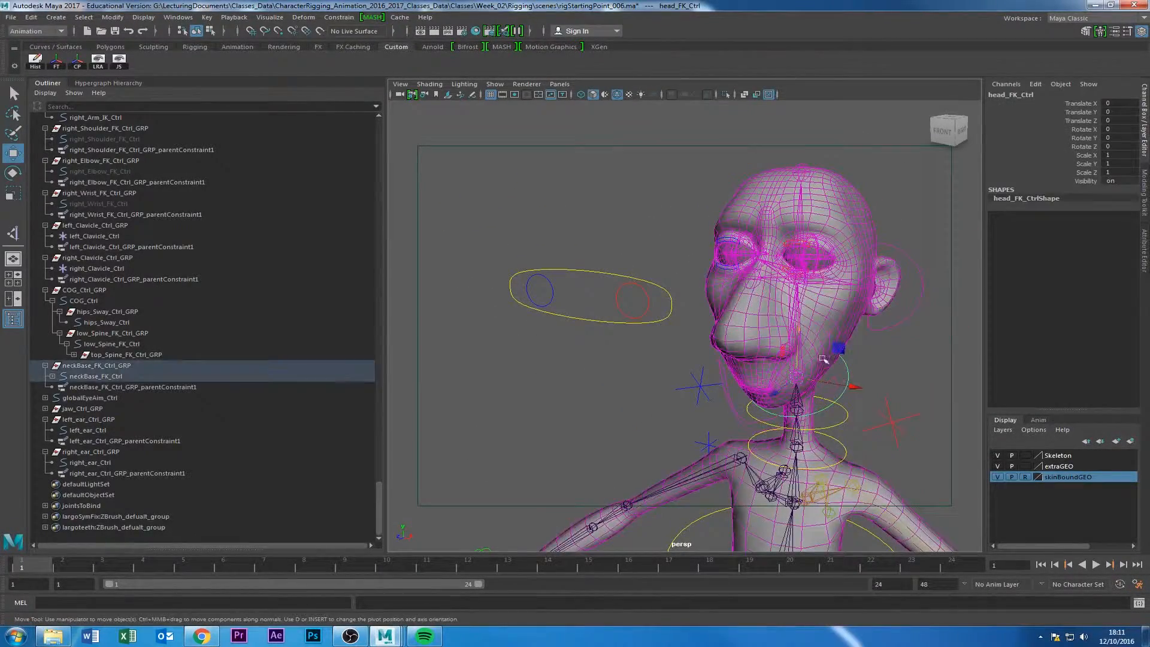
right_click_drag(824, 358, 845, 342, "alt")
key("e")
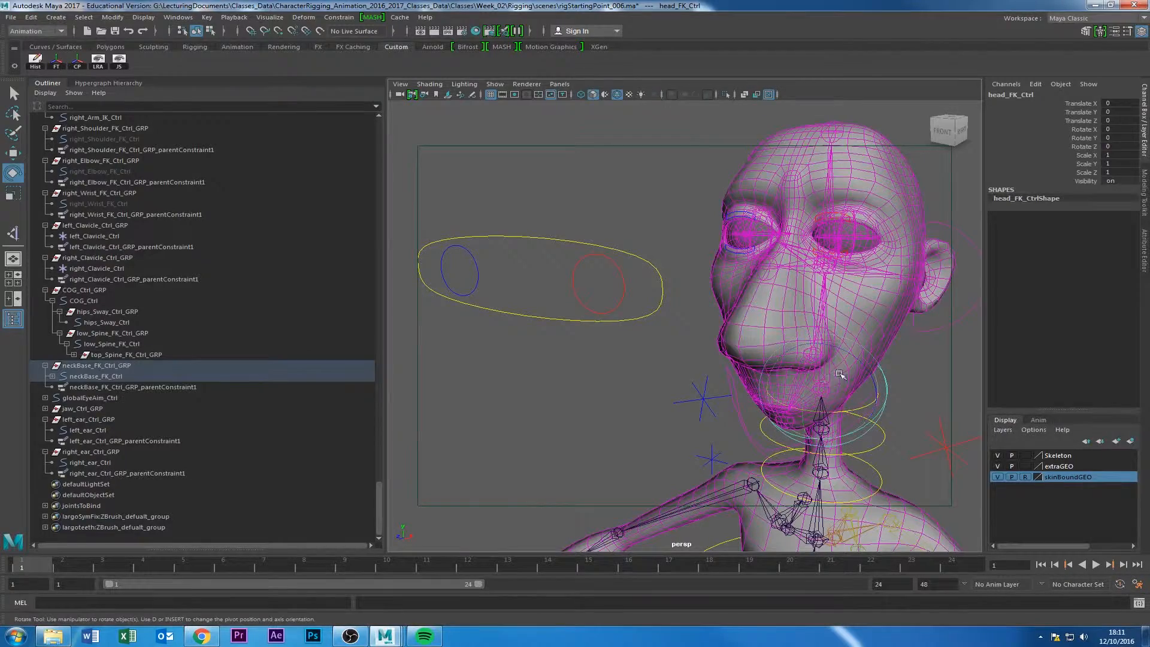
left_click_drag(840, 375, 815, 413)
left_click_drag(815, 413, 767, 324, "alt")
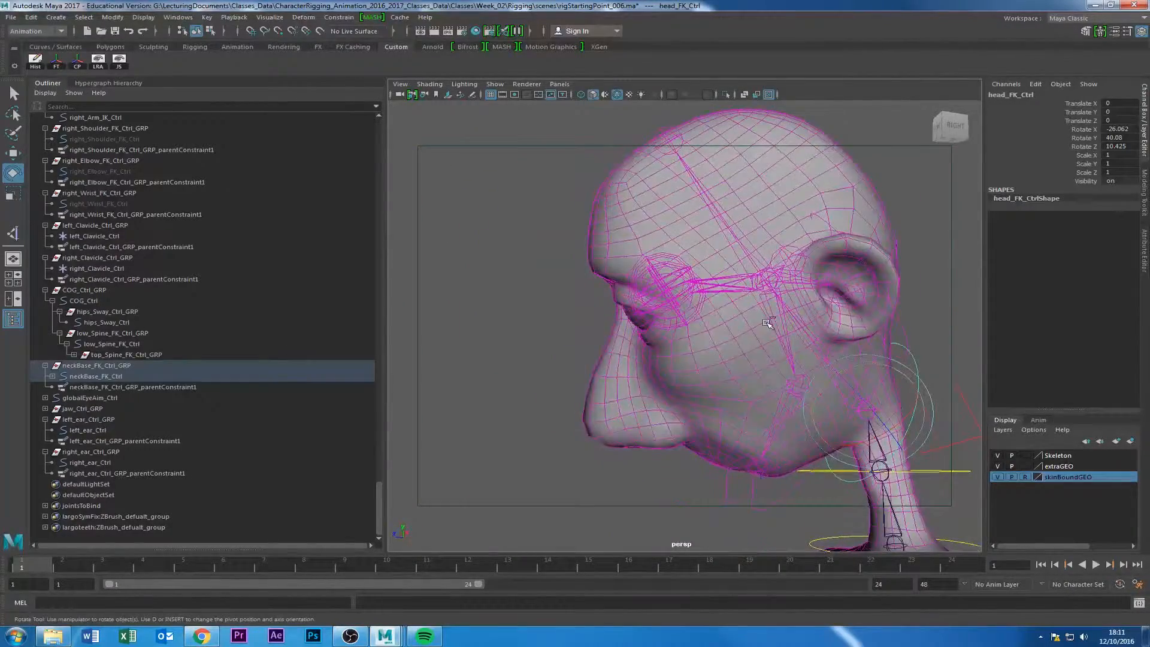
key("ctrl+z")
key("ctrl+z")
Locate the eyelid controls in the Outliner, group left_botEyeLid_Ctrl on its own, and select the new group.
middle_click_drag(611, 314, 590, 427, "alt")
right_click_drag(590, 428, 637, 429, "alt")
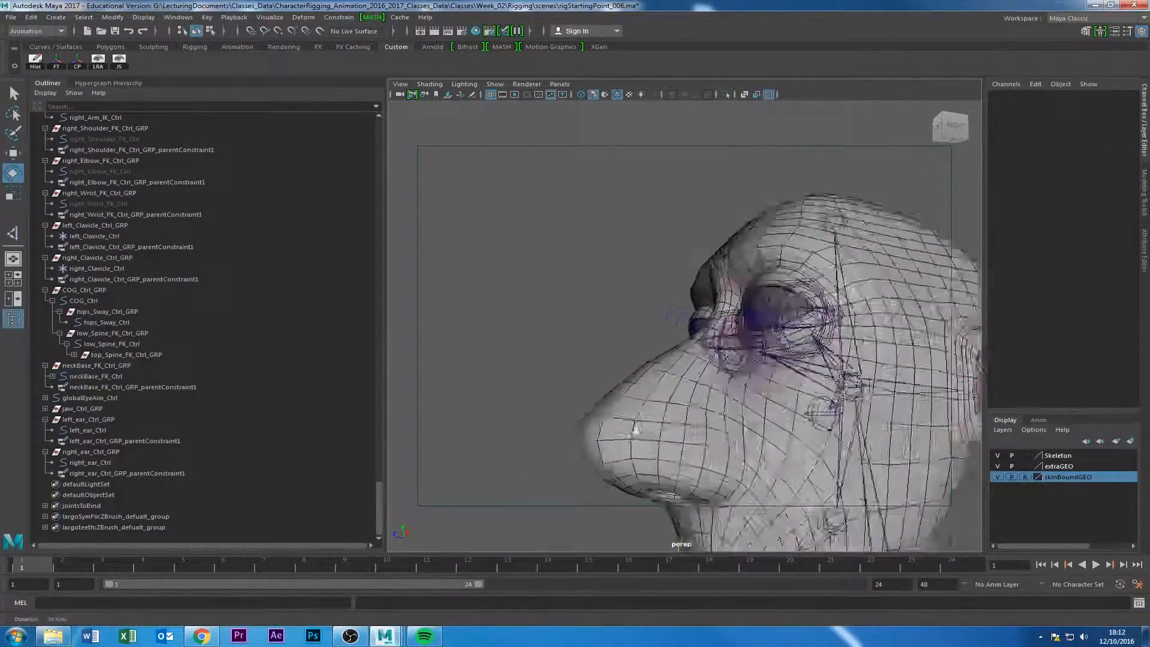
left_click_drag(637, 429, 742, 334, "alt")
left_click(816, 293)
key("w")
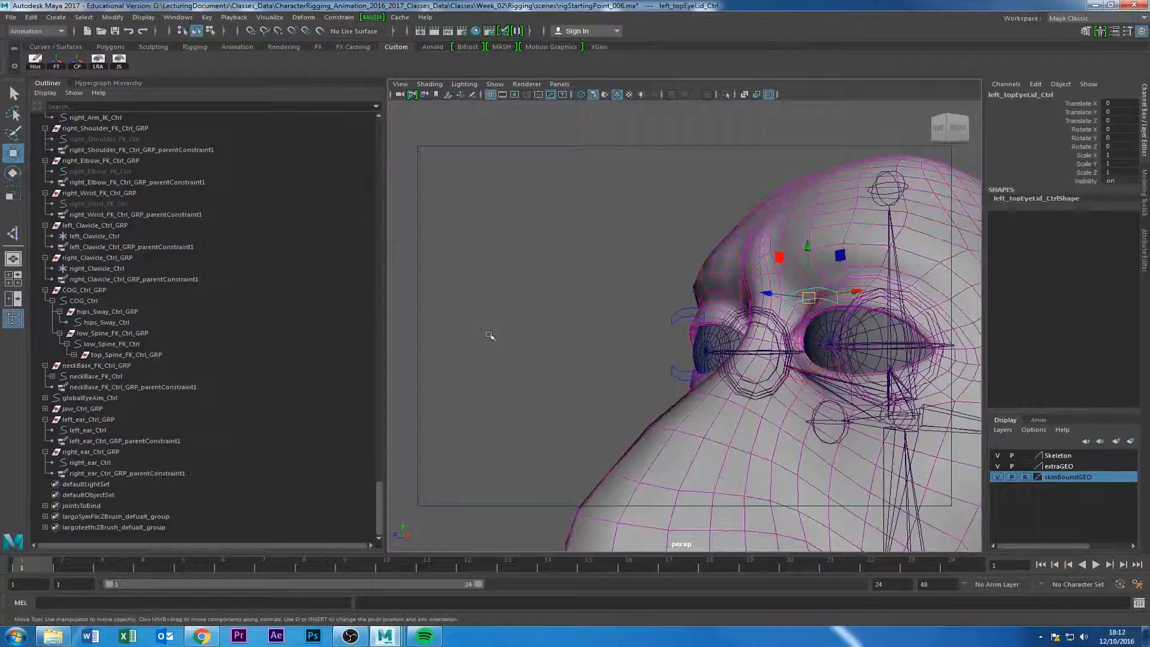
key("f")
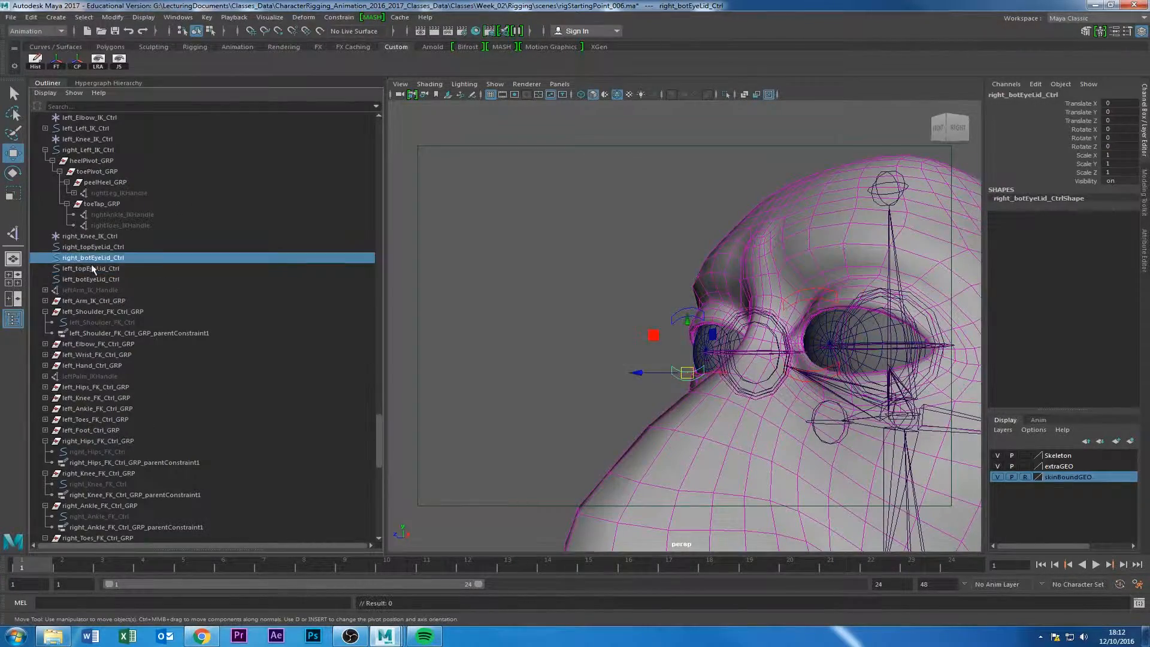
left_click(92, 279)
left_click_drag(585, 318, 563, 311, "alt")
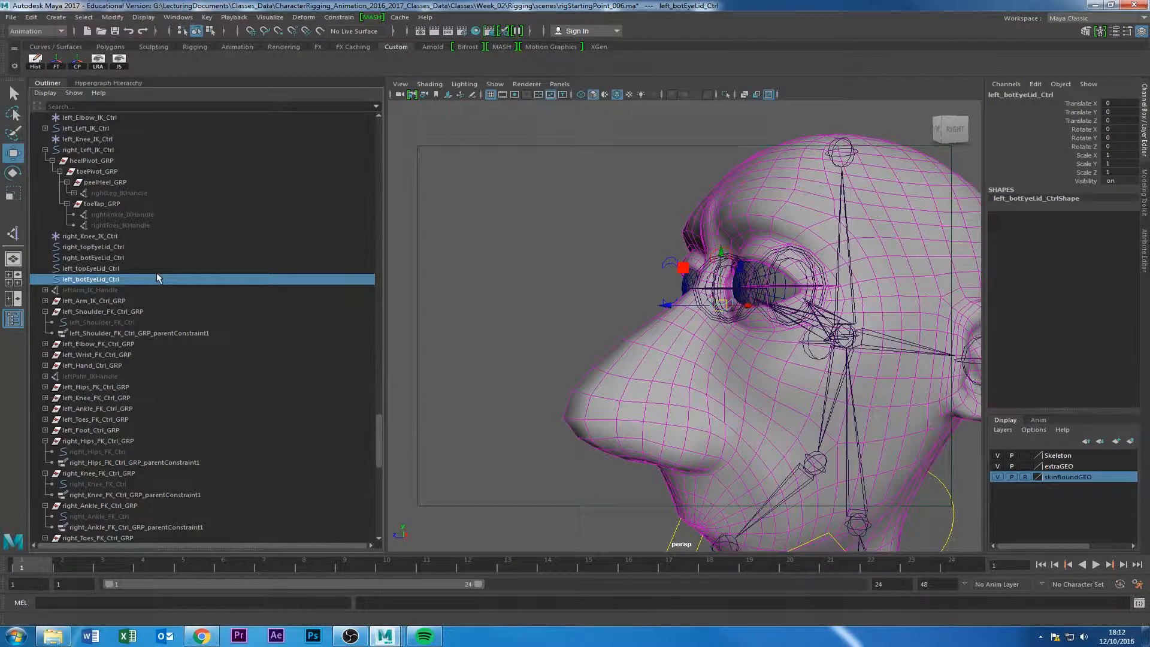
key("ctrl+g")
scroll(92, 293, "down", 10)
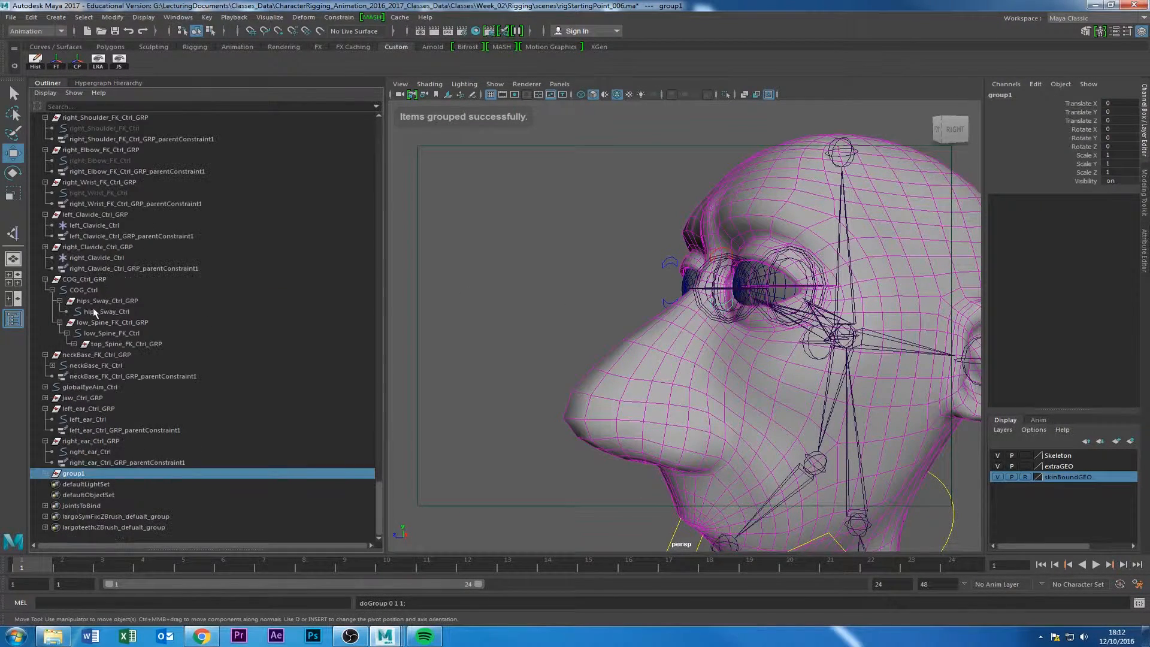
left_click(88, 462)
left_click(84, 473)
Group left_topEyeLid_Ctrl on its own.
scroll(108, 244, "up", 15)
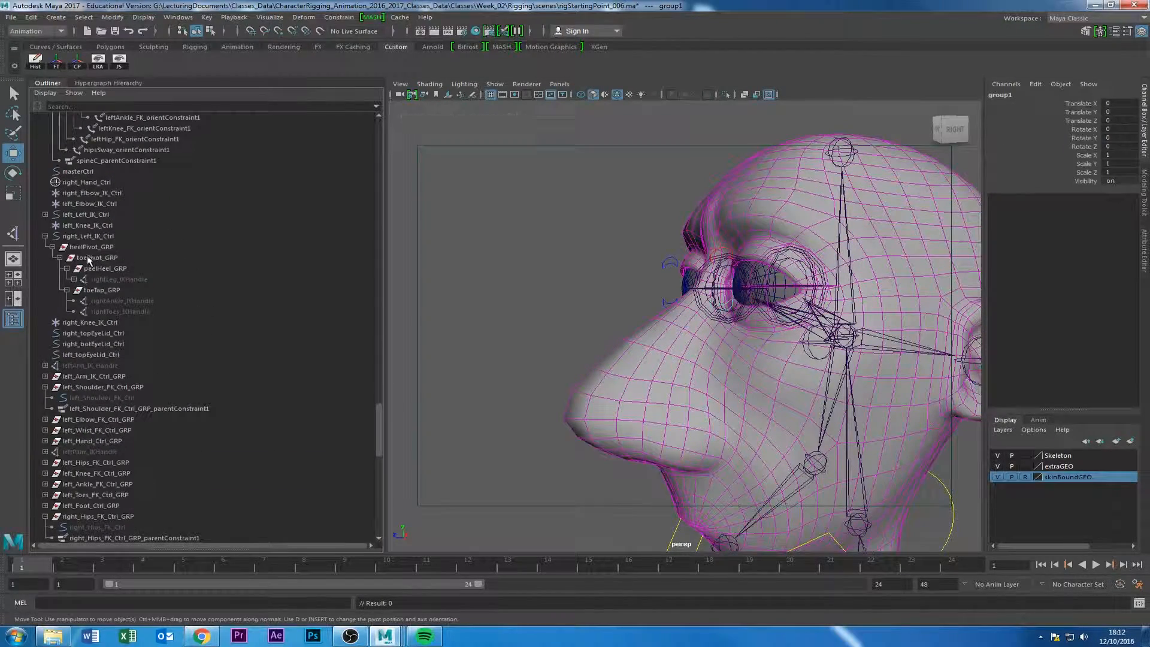
scroll(87, 275, "down", 3)
left_click(727, 249)
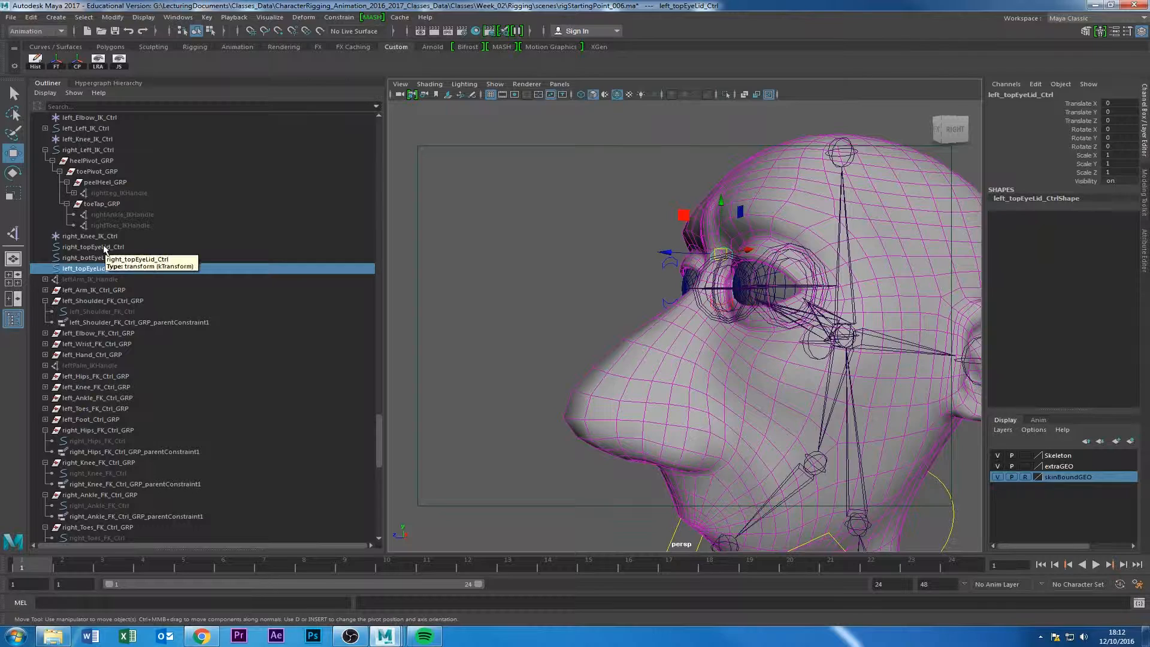
key("ctrl+g")
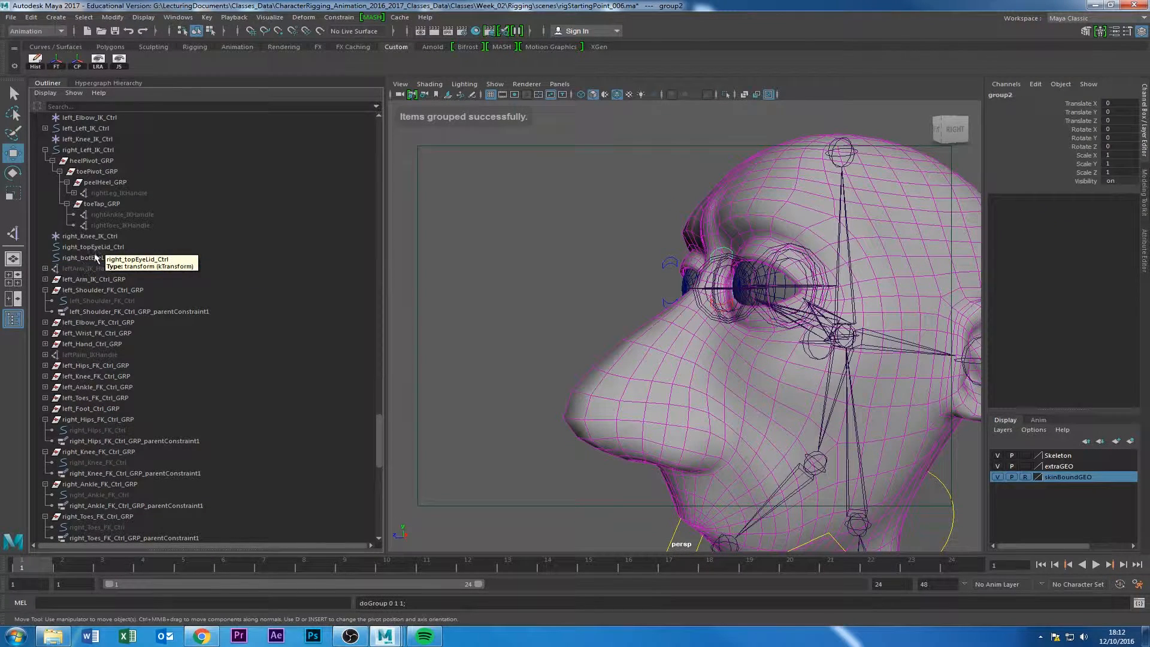
Group right_botEyeLid_Ctrl and right_topEyeLid_Ctrl, each into its own separate group.
left_click(104, 258)
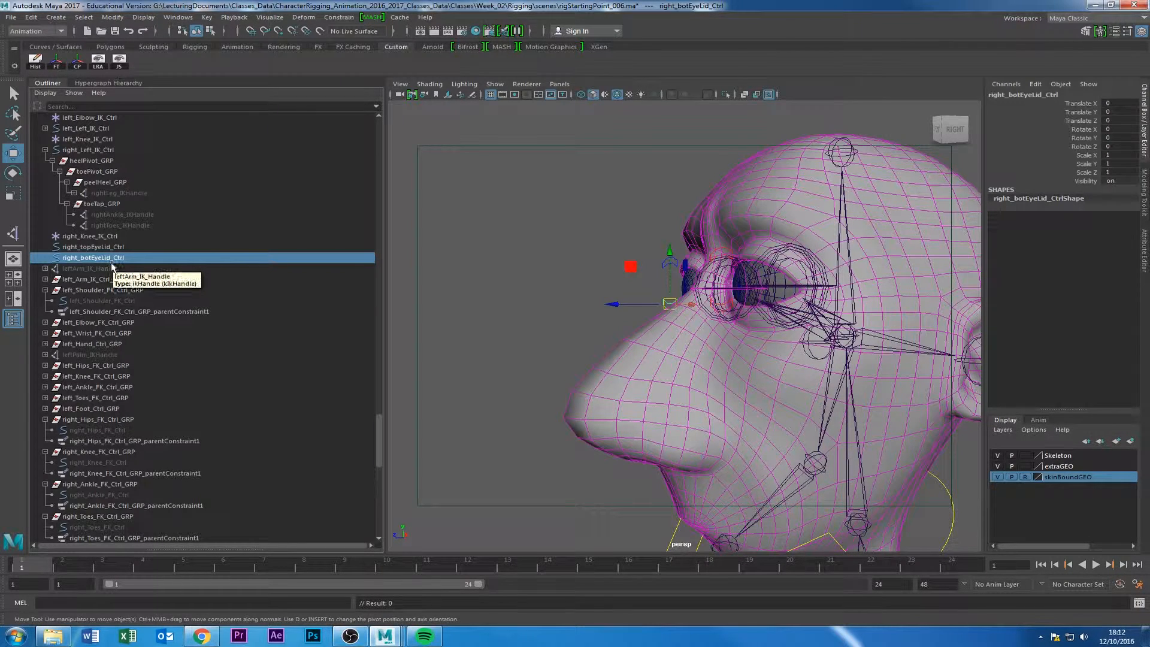
key("ctrl+g")
left_click(102, 246)
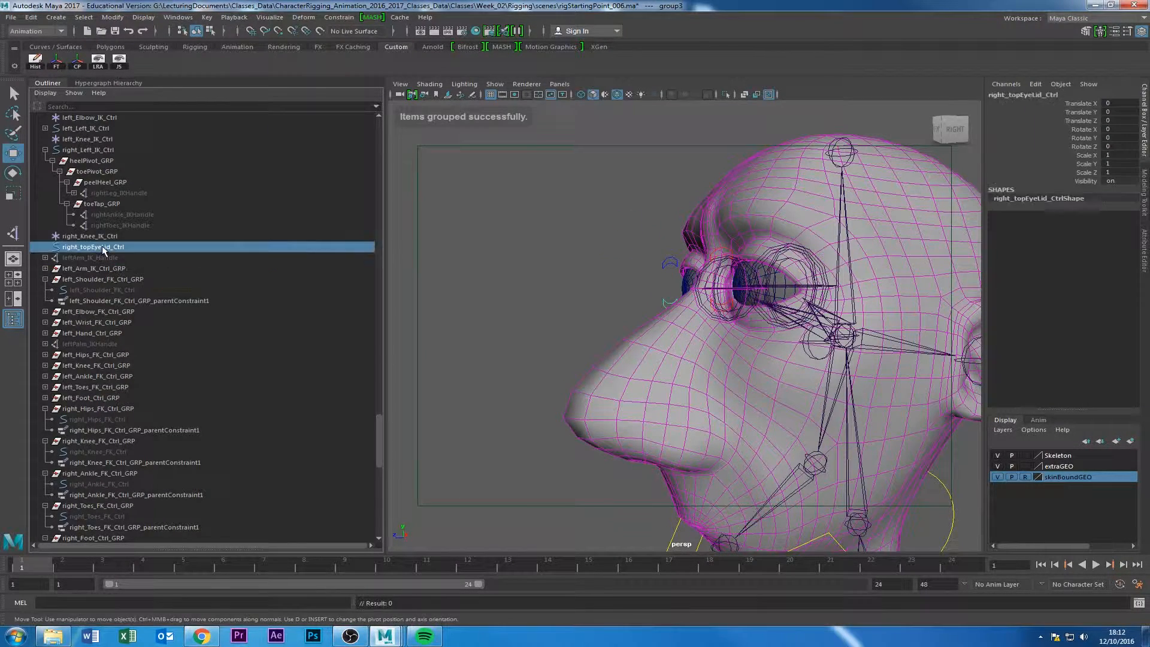
key("ctrl+g")
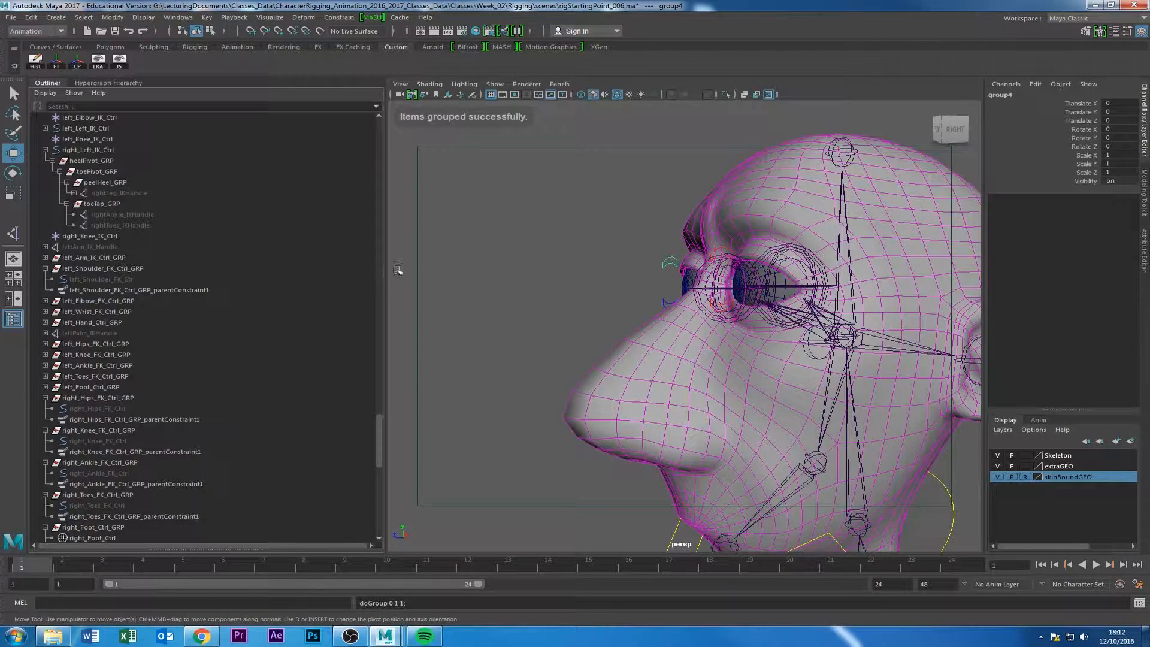
Rename the group holding left_botEyeLid_Ctrl as left_botEyeLid_Ctrl_GRP, reusing the control's name.
scroll(149, 336, "down", 10)
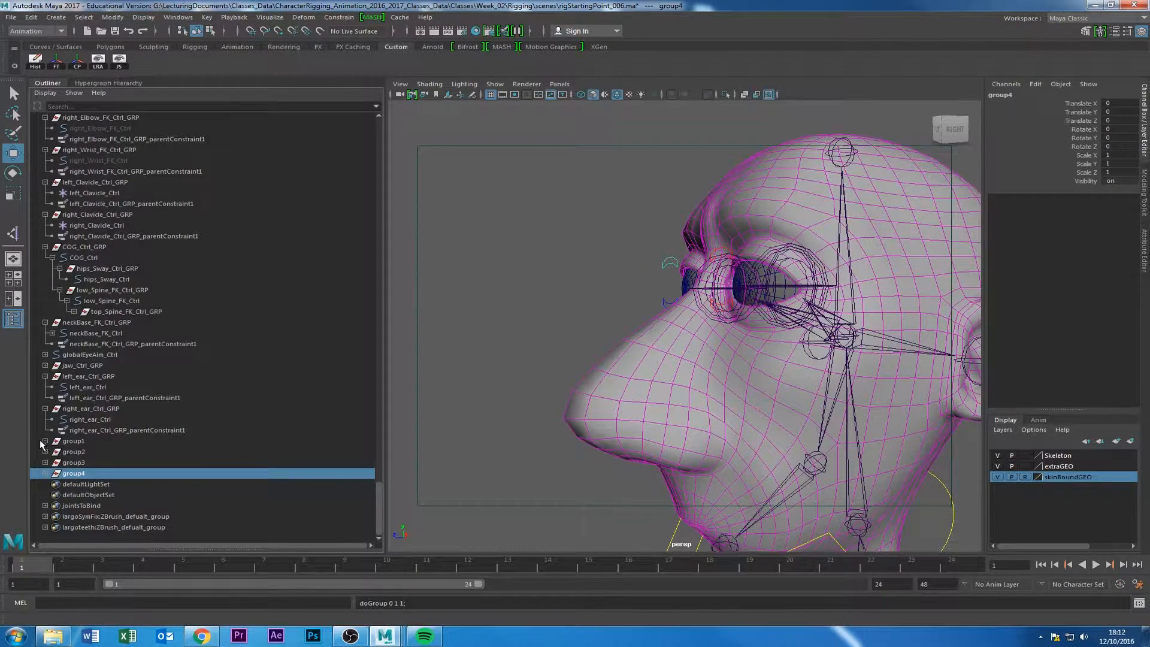
left_click(45, 441)
double_click(93, 452)
key("ctrl+c")
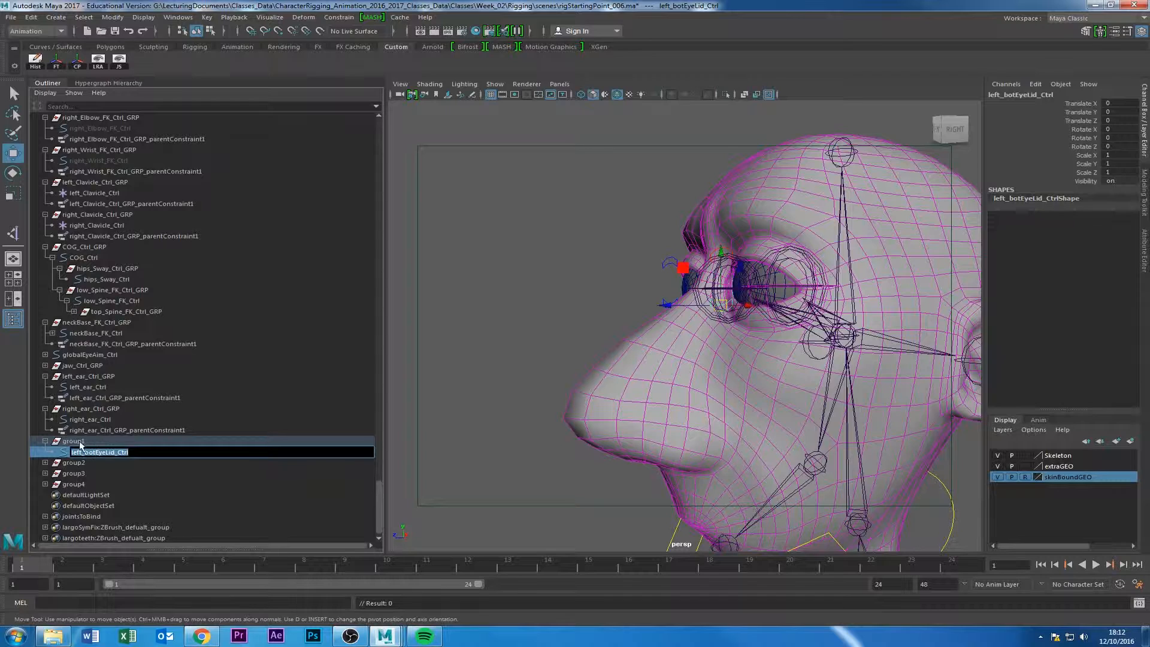
double_click(80, 441)
key("ctrl+v")
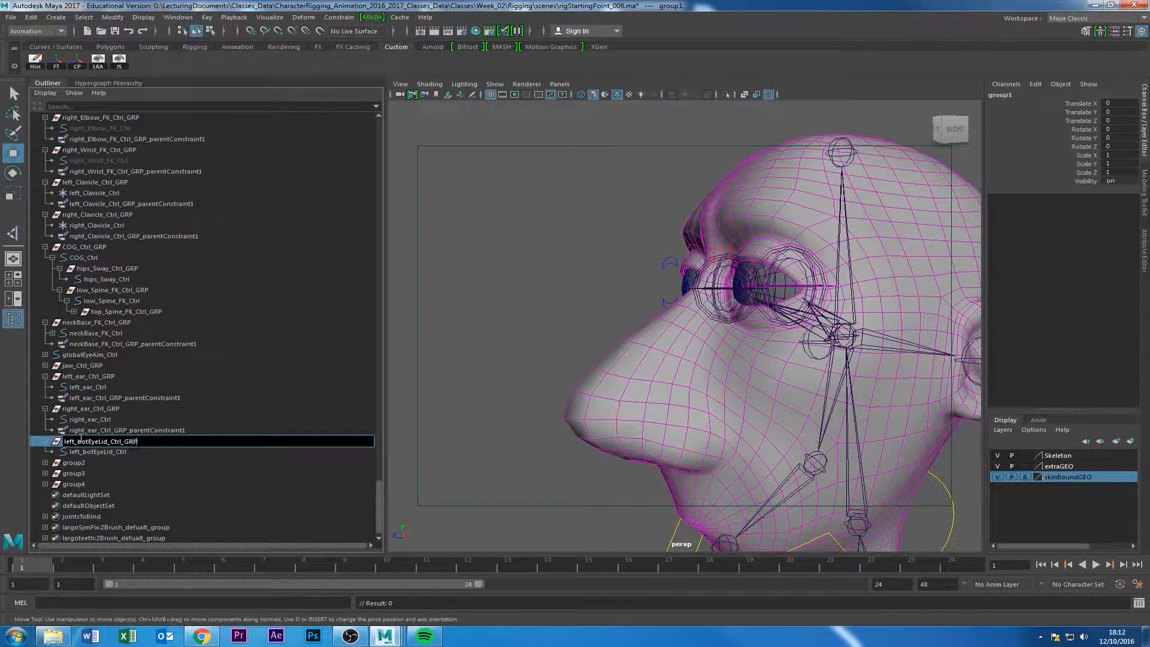
key("Return")
Rename the group holding left_topEyeLid_Ctrl as left_topEyeLid_Ctrl_GRP.
left_click(51, 465)
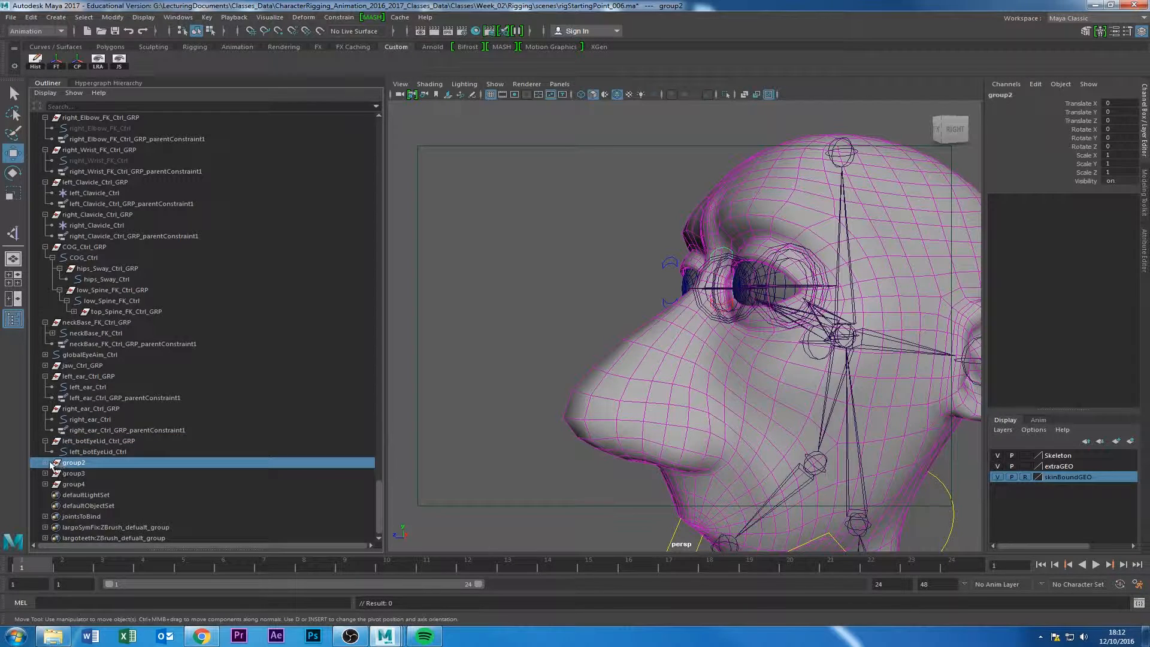
left_click(46, 463)
double_click(99, 474)
key("ctrl+c")
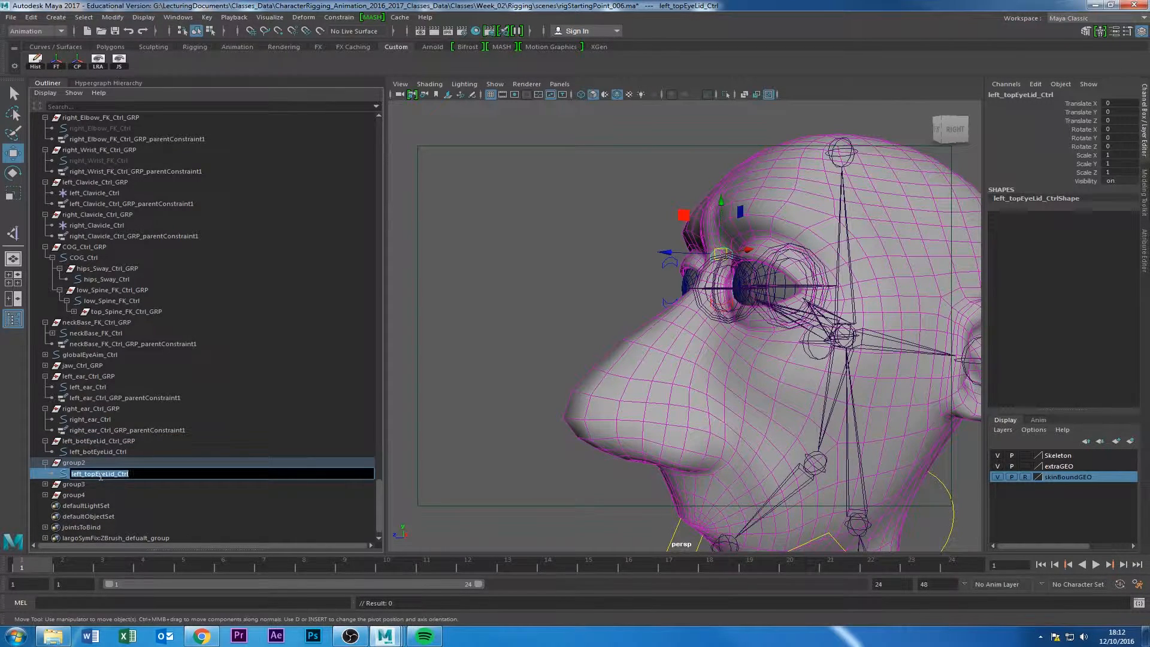
double_click(72, 464)
key("ctrl+v")
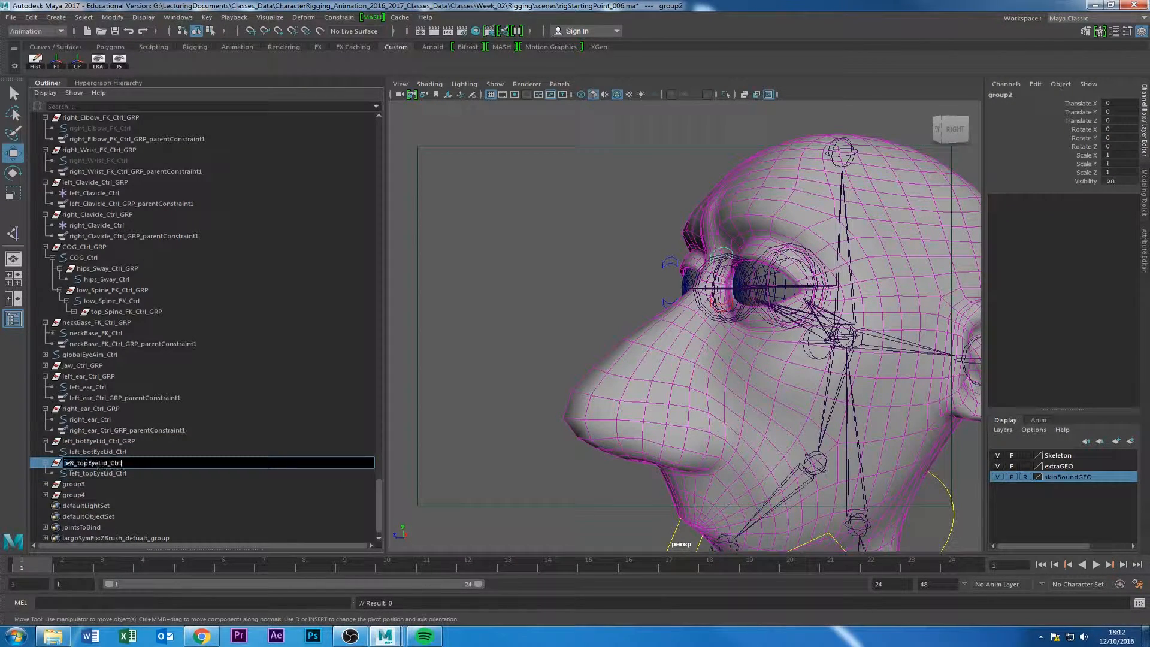
type("_GRP")
key("Return")
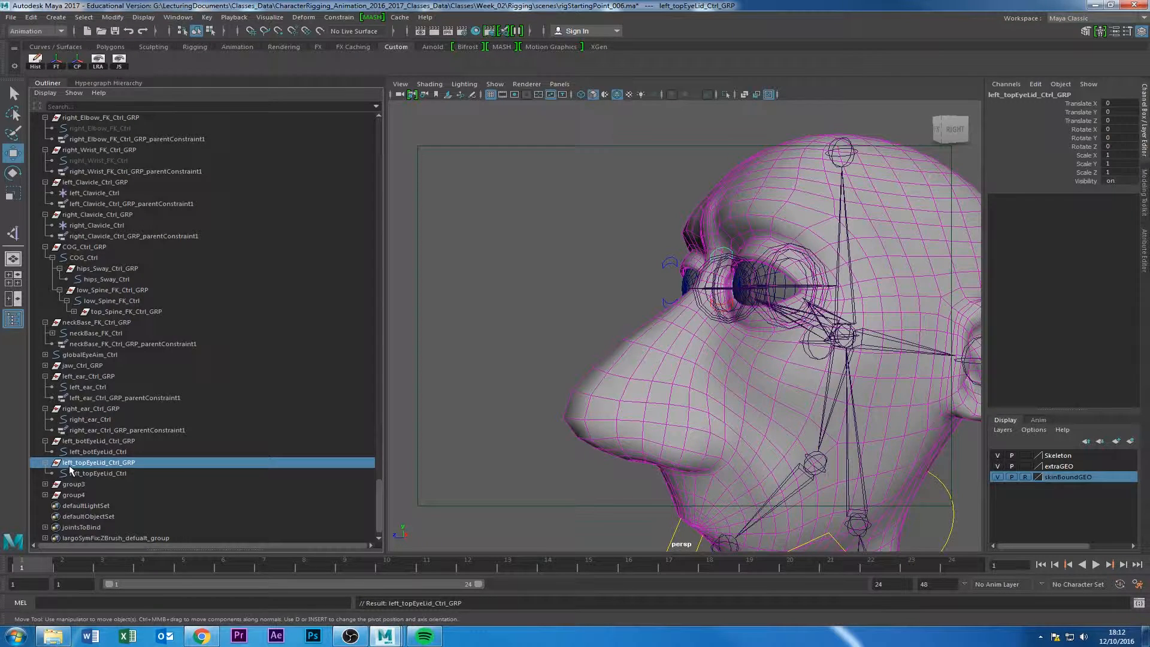
Rename the group holding right_botEyeLid_Ctrl as right_botEyeLid_Ctrl_GRP.
left_click(45, 484)
double_click(88, 496)
key("ctrl+c")
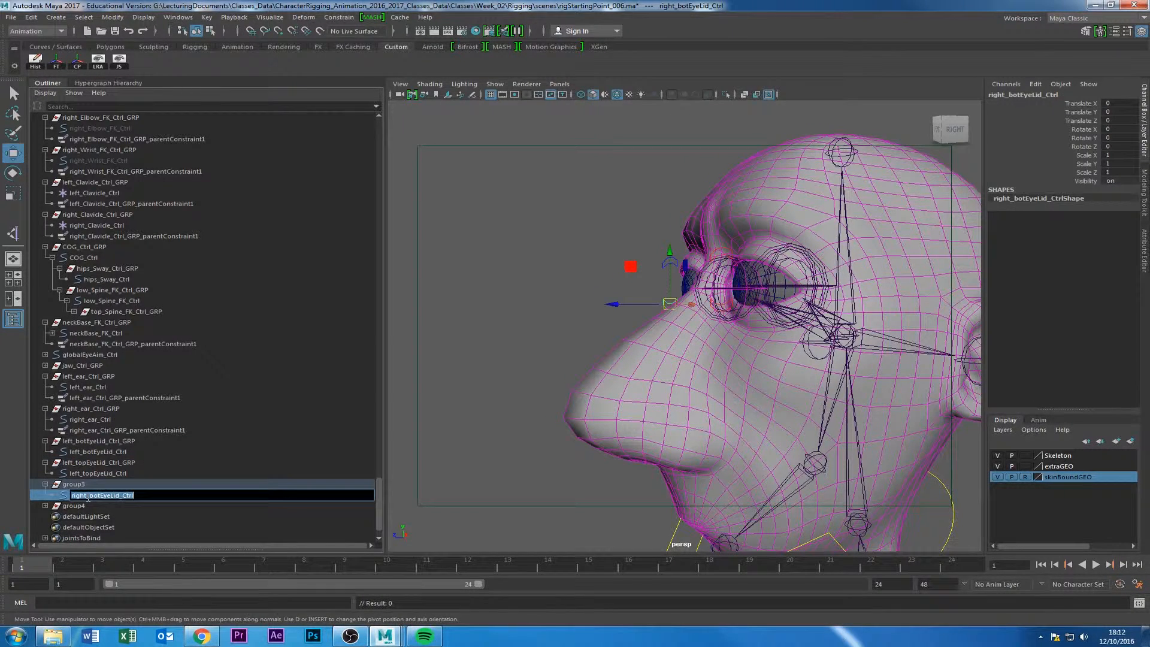
double_click(79, 484)
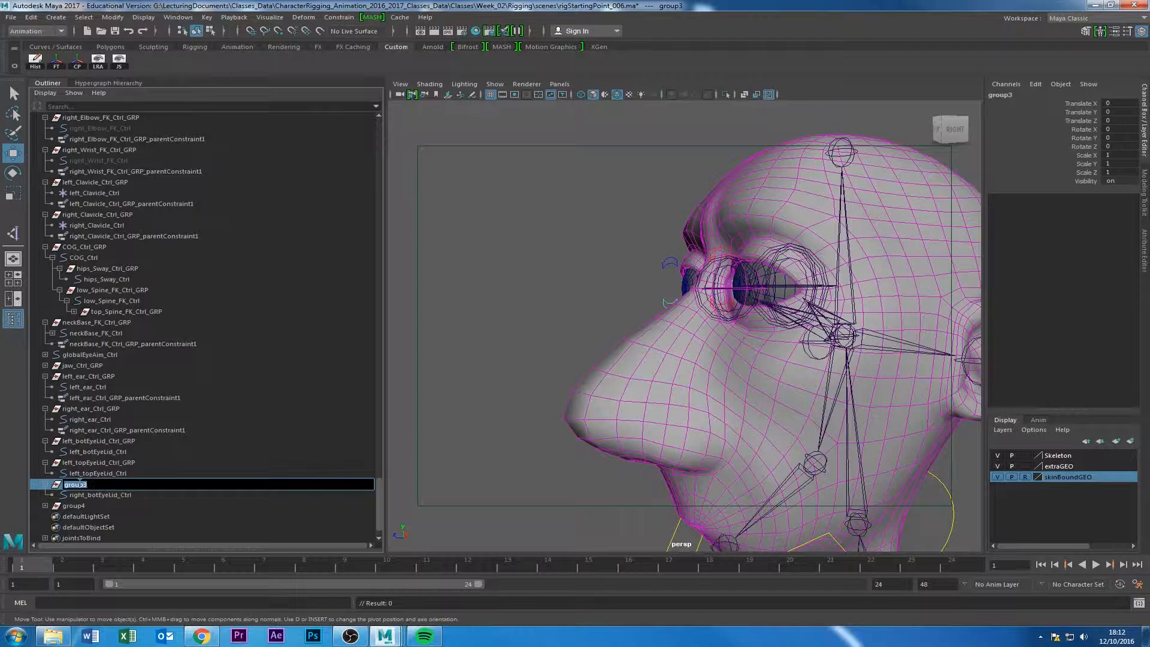
key("ctrl+v")
type("_GRP")
key("Return")
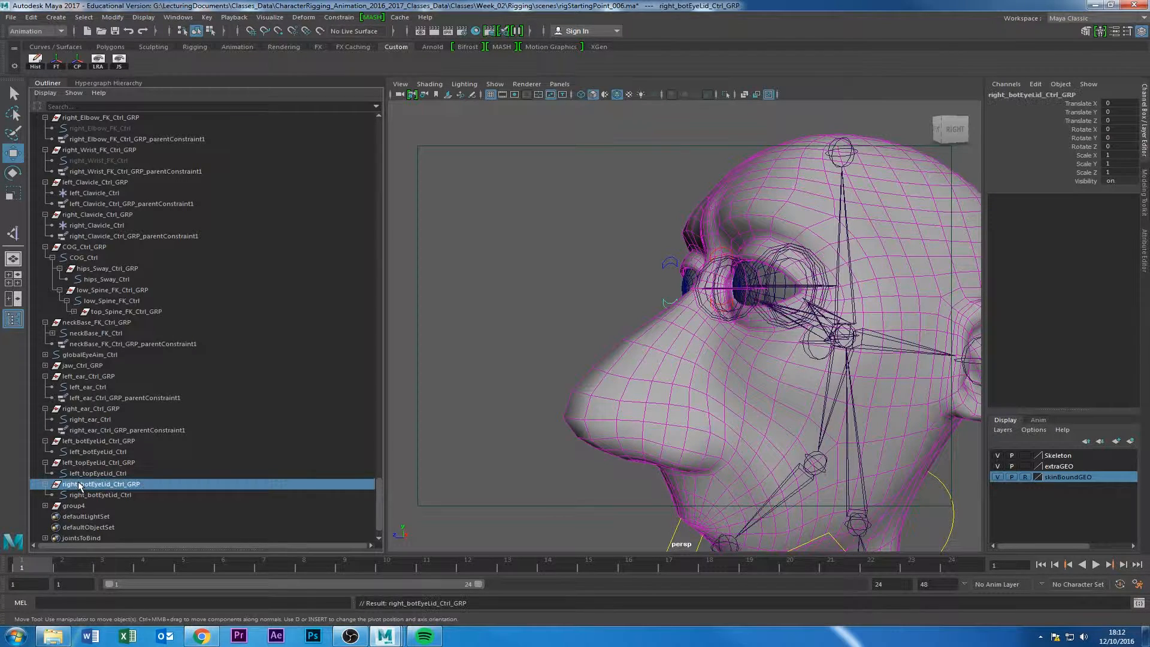
Rename the group holding right_topEyeLid_Ctrl as right_topEyeLid_Ctrl_GRP.
left_click(45, 506)
double_click(85, 516)
key("ctrl+c")
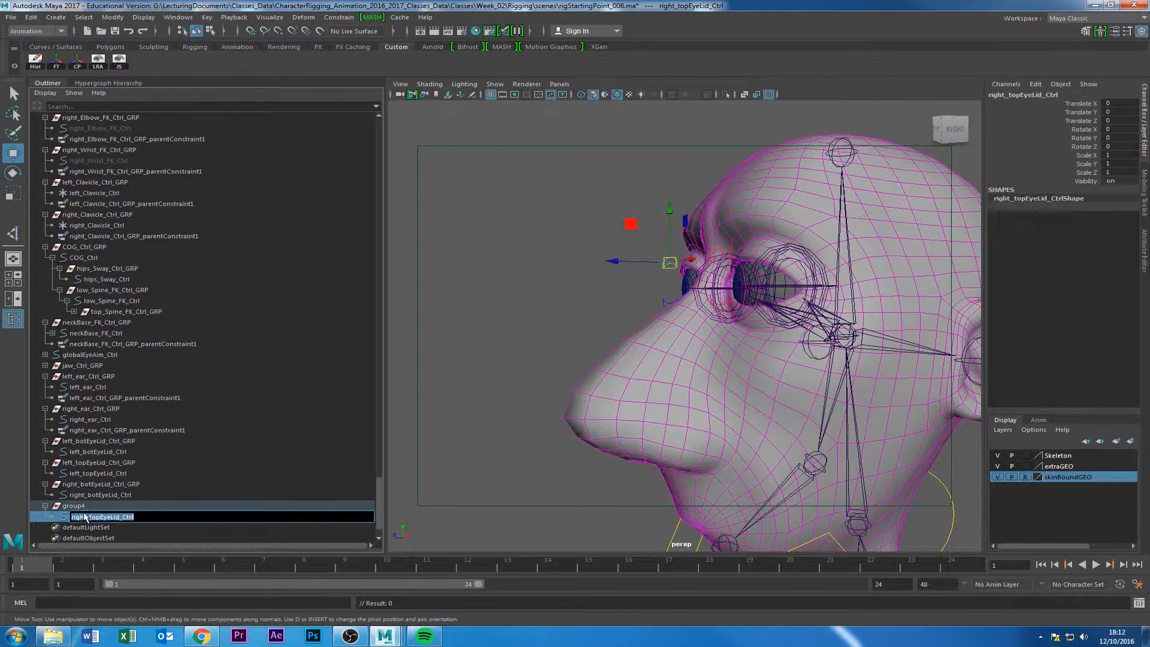
double_click(82, 507)
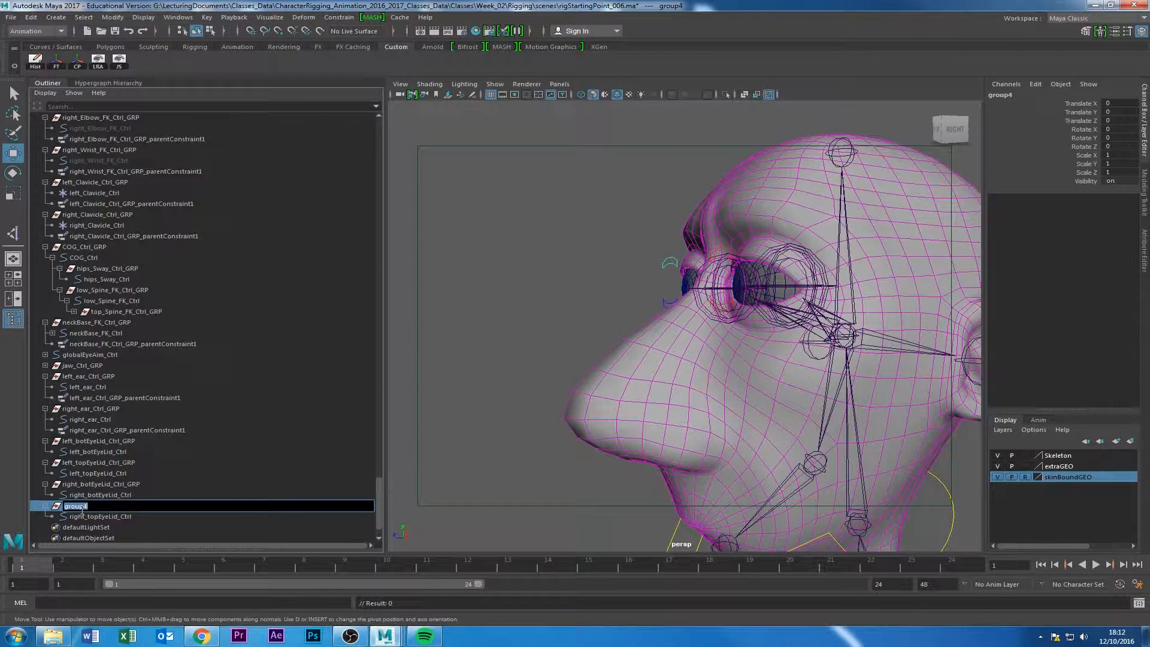
key("ctrl+v")
type("_GRP")
key("Return")
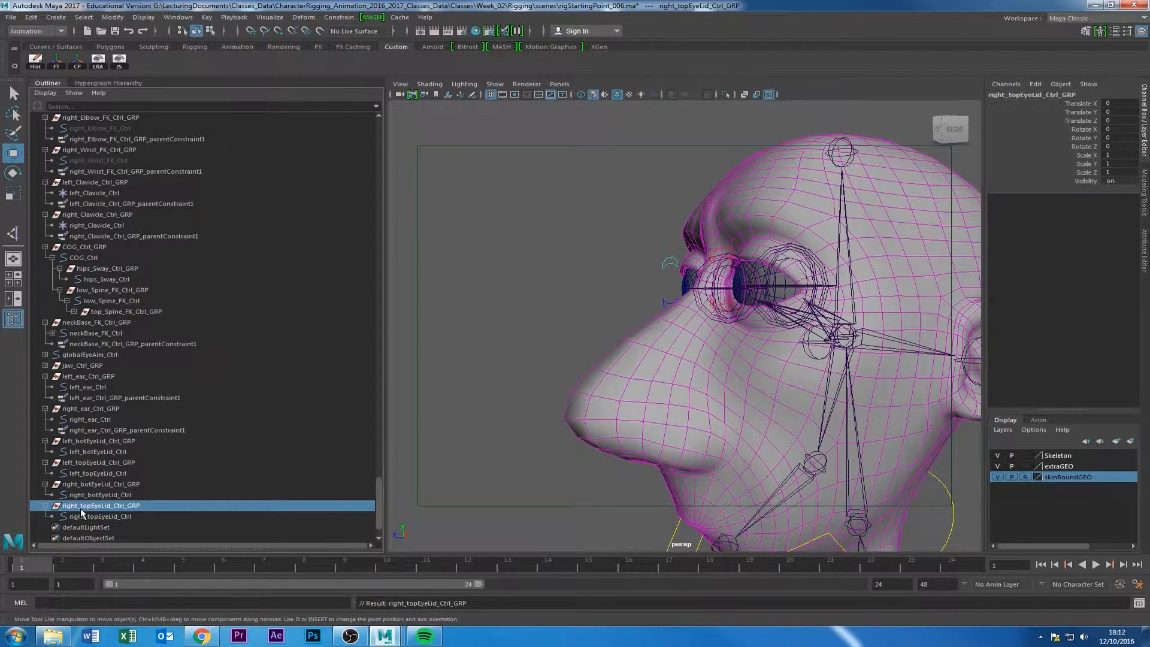
Collapse the four eyelid control groups in the Outliner and select them all together.
left_click(113, 496)
left_click(128, 485)
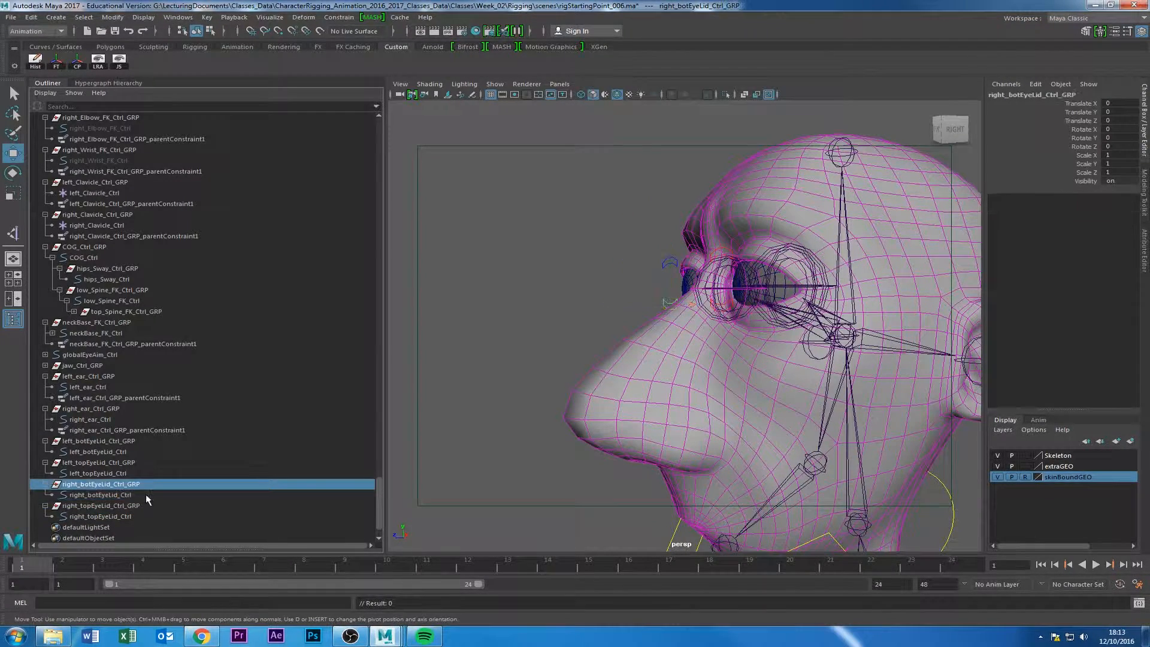
left_click(142, 508)
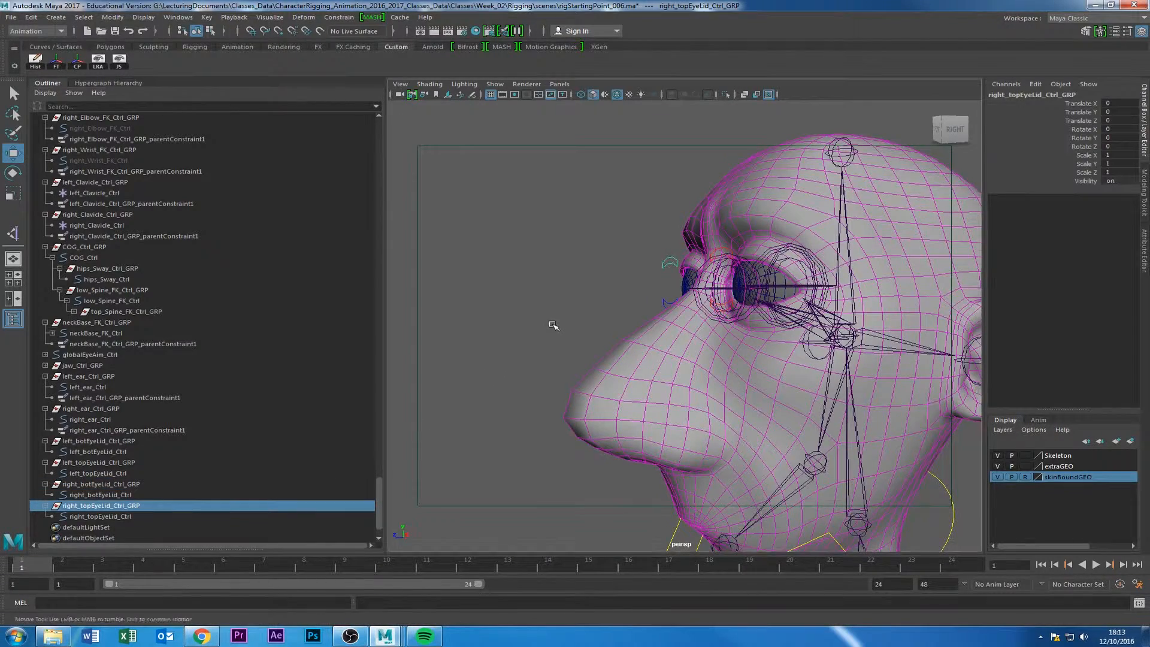
mouse_move(552, 321)
left_mouse_down("alt")
mouse_move(612, 326)
mouse_move(554, 336)
left_mouse_up("alt")
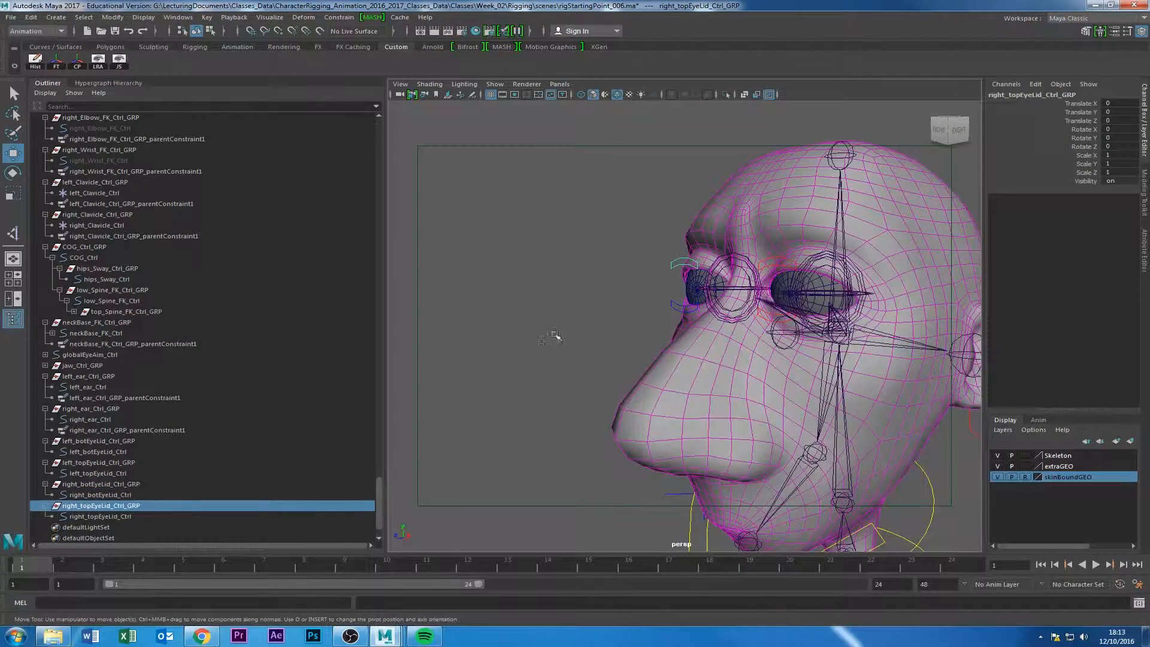
left_click(91, 484, "shift")
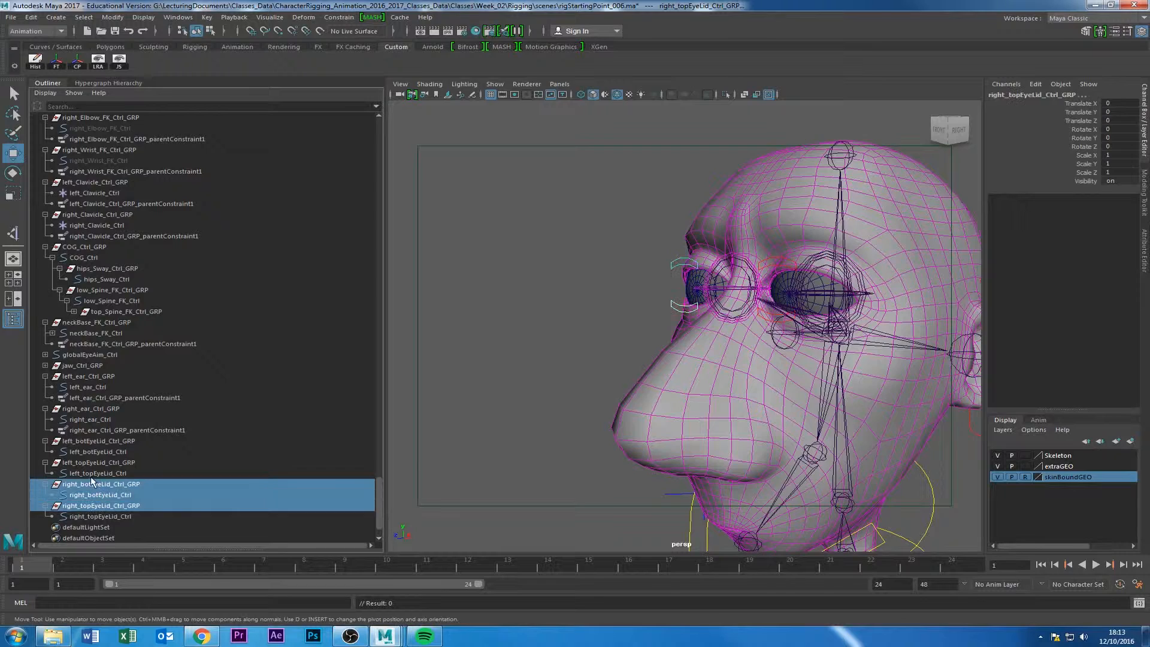
left_click(45, 441)
left_click(46, 453)
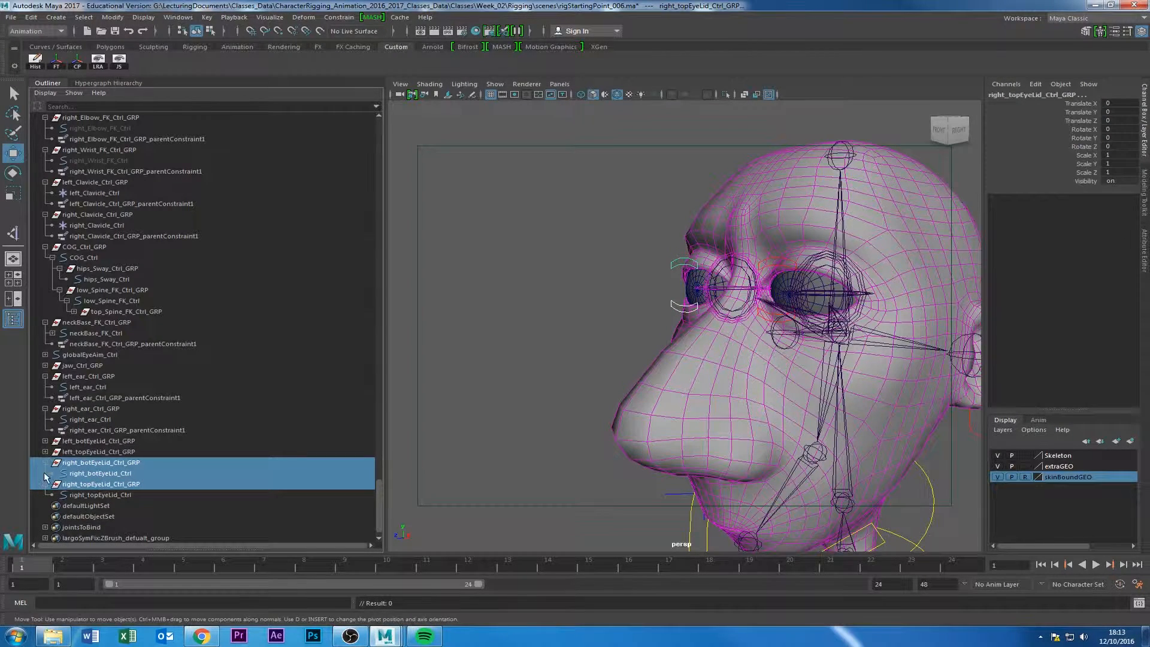
left_click(46, 485)
left_click(46, 463)
left_click_drag(98, 441, 106, 474)
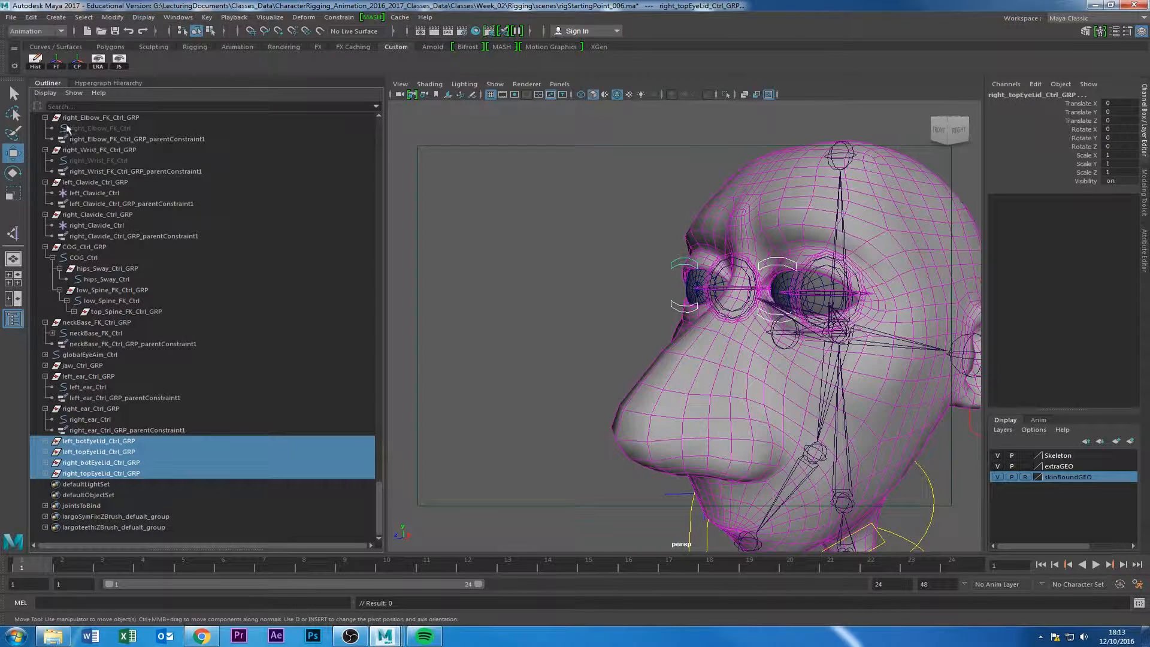
Select each of the four eyelid control groups in turn to check its pivot placement.
left_click(124, 442)
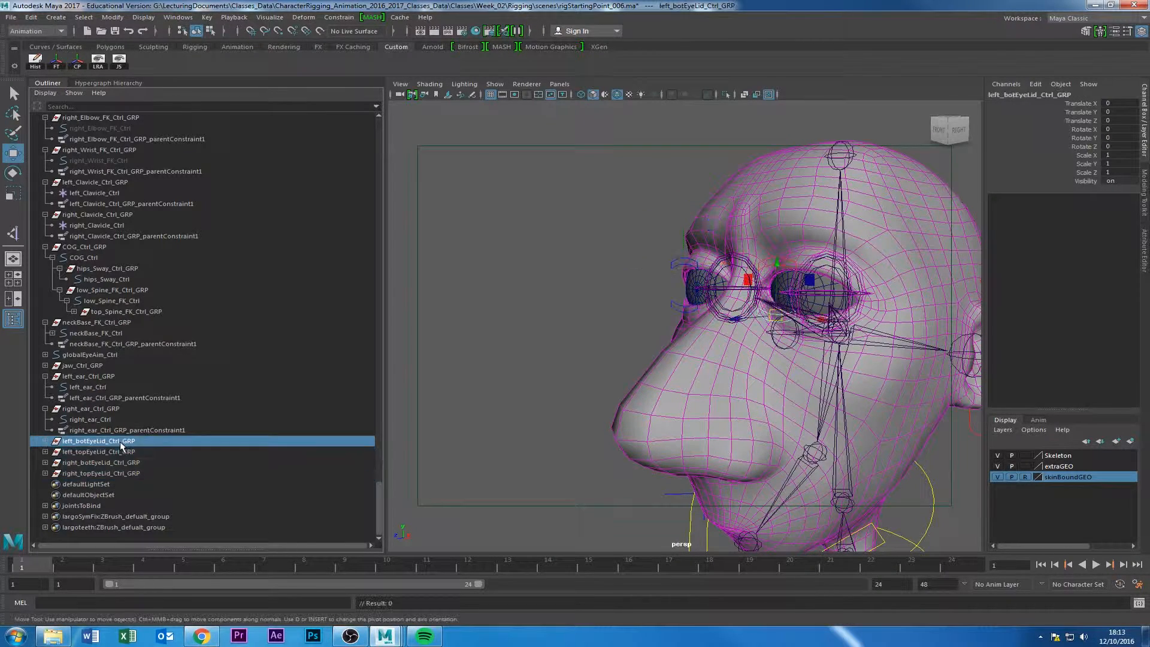
left_click(124, 452)
left_click(124, 462)
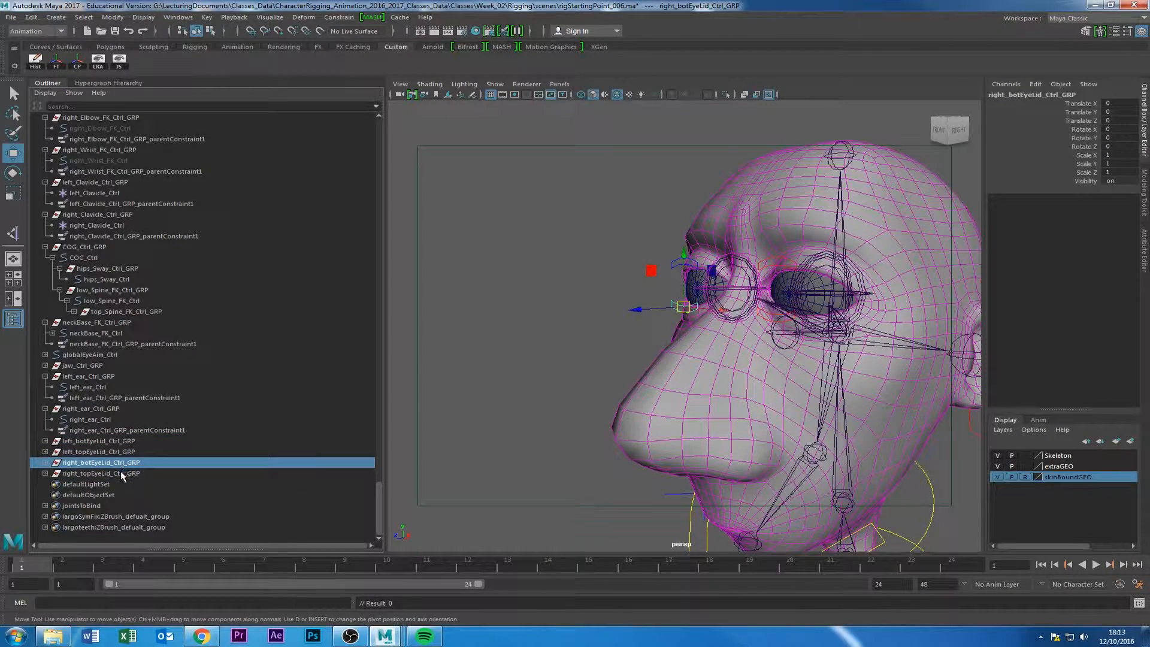
left_click(122, 473)
Parent constrain left_botEyeLid_Ctrl_GRP to the head joint.
left_click_drag(563, 335, 742, 393, "alt")
left_click(743, 396)
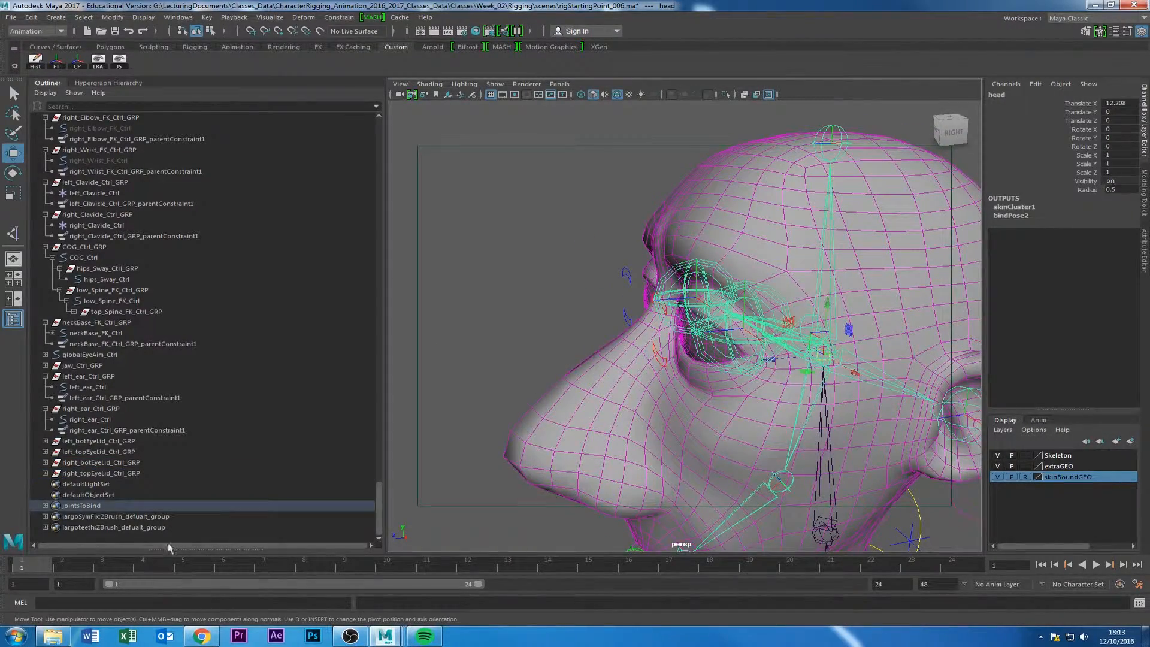
left_click(99, 442)
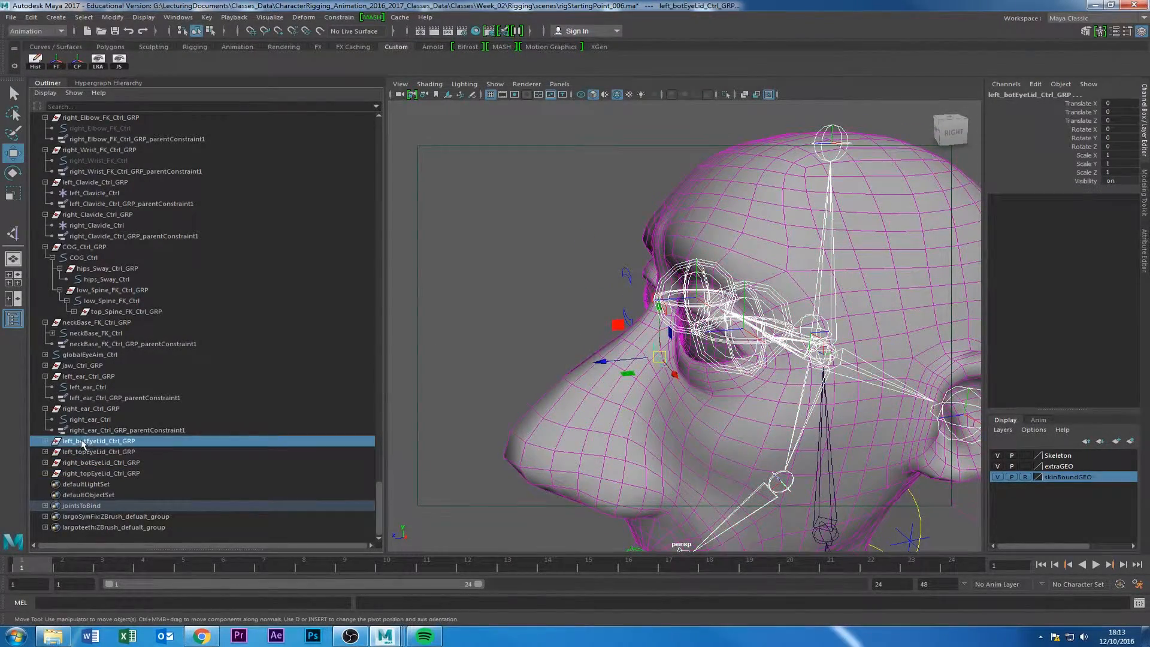
left_click(335, 18)
left_click(347, 44)
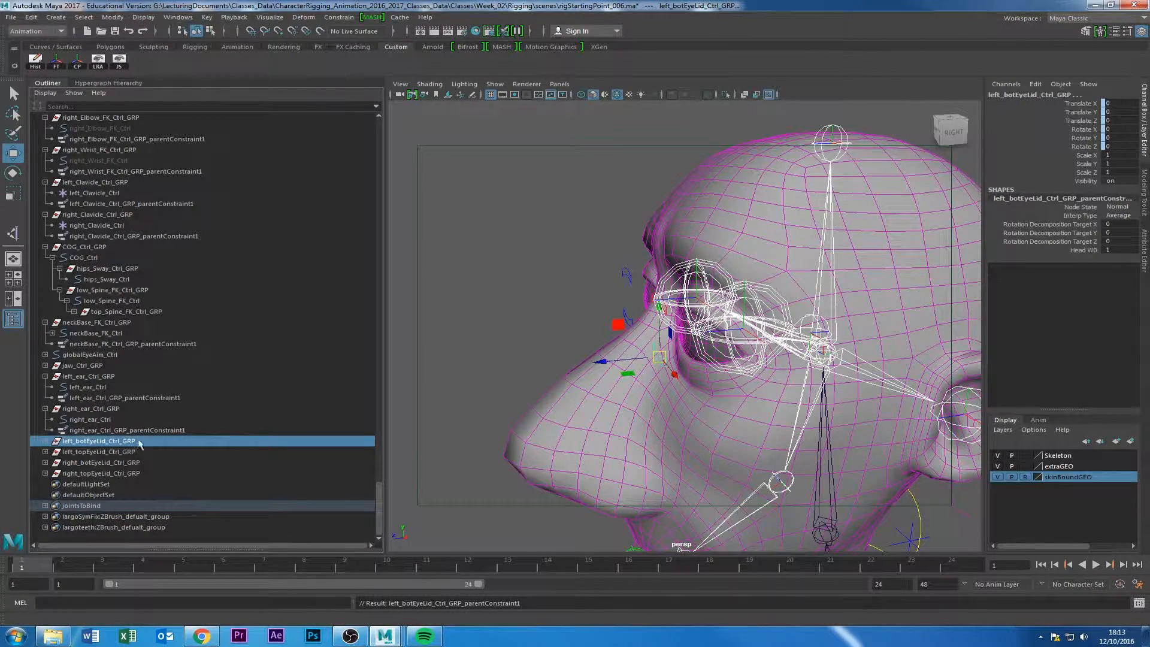
Parent constrain left_topEyeLid_Ctrl_GRP, right_botEyeLid_Ctrl_GRP and right_topEyeLid_Ctrl_GRP to the head joint, one after another.
left_click_drag(783, 347, 798, 334, "alt")
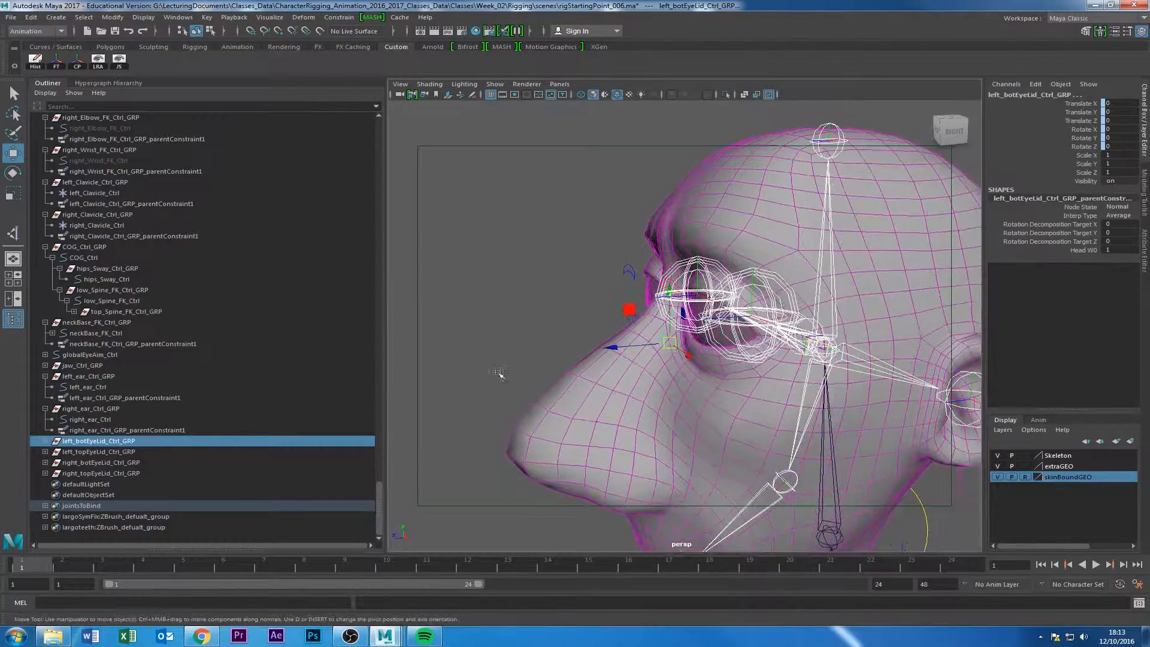
left_click(84, 452)
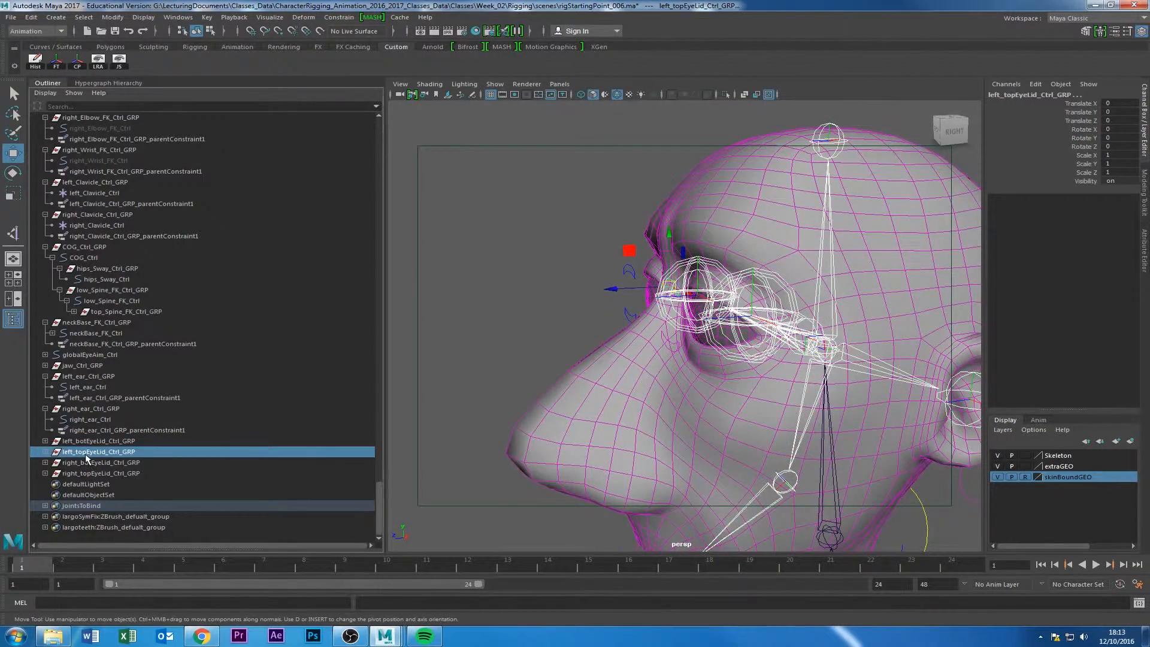
left_click(107, 462)
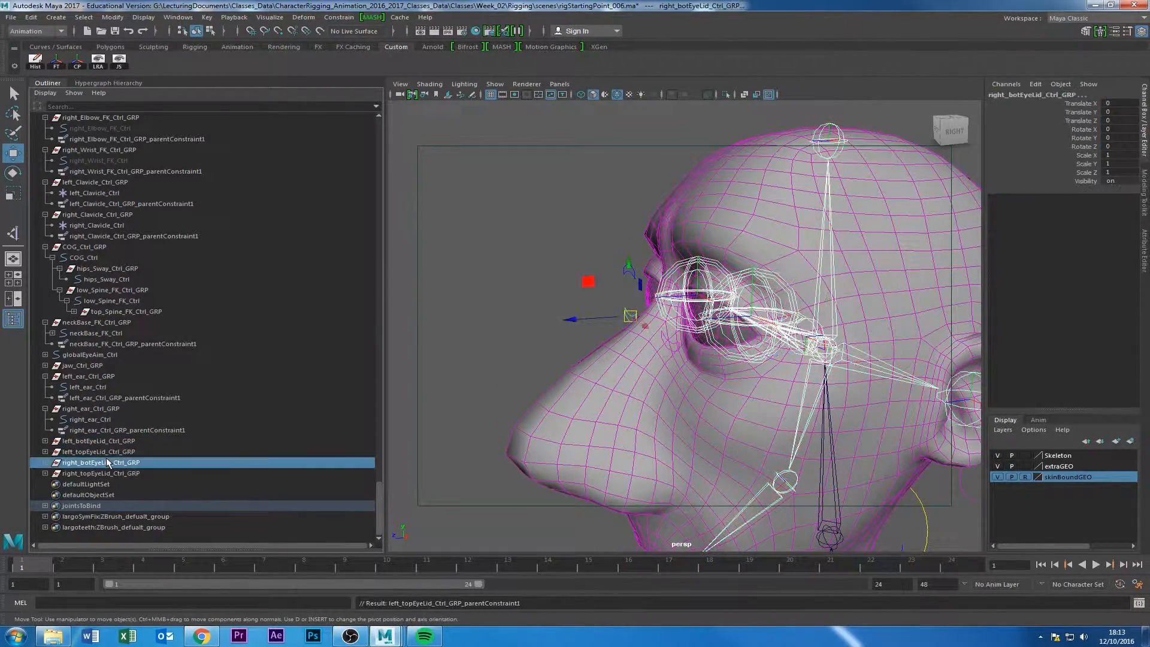
key("g")
left_click(110, 474)
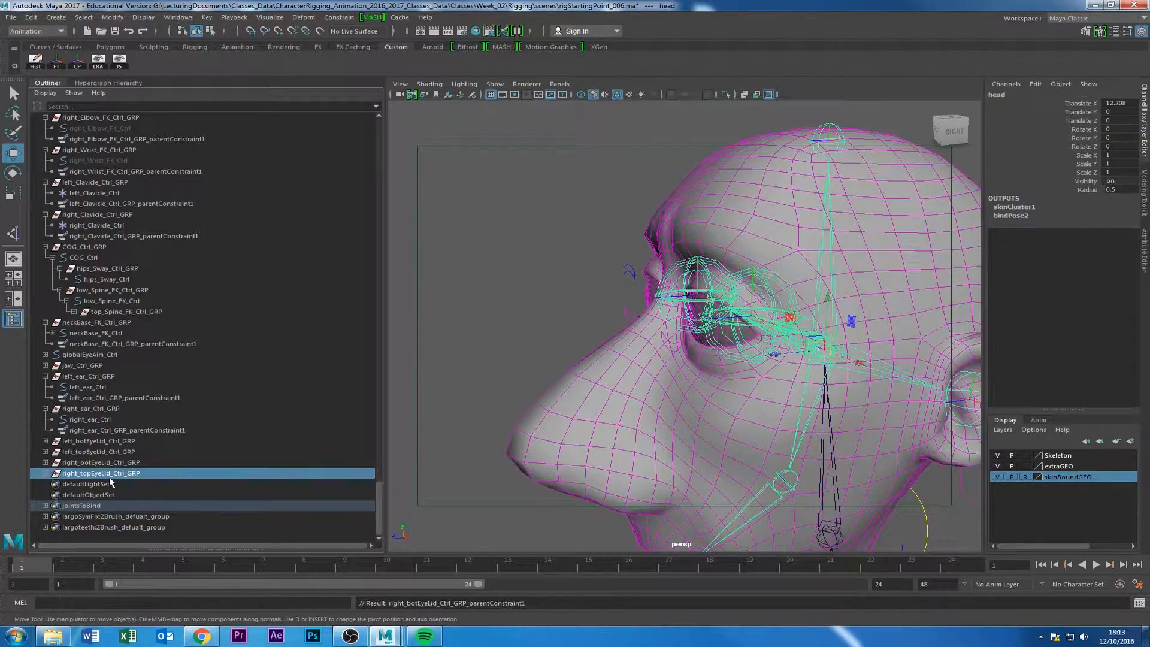
left_click_drag(419, 336, 833, 346, "alt")
left_click(833, 346)
Rotate head_FK_Ctrl to about -4, -22, -18 degrees in X, Y and Z to test that the eyelid controls follow.
scroll(833, 346, "down", 4)
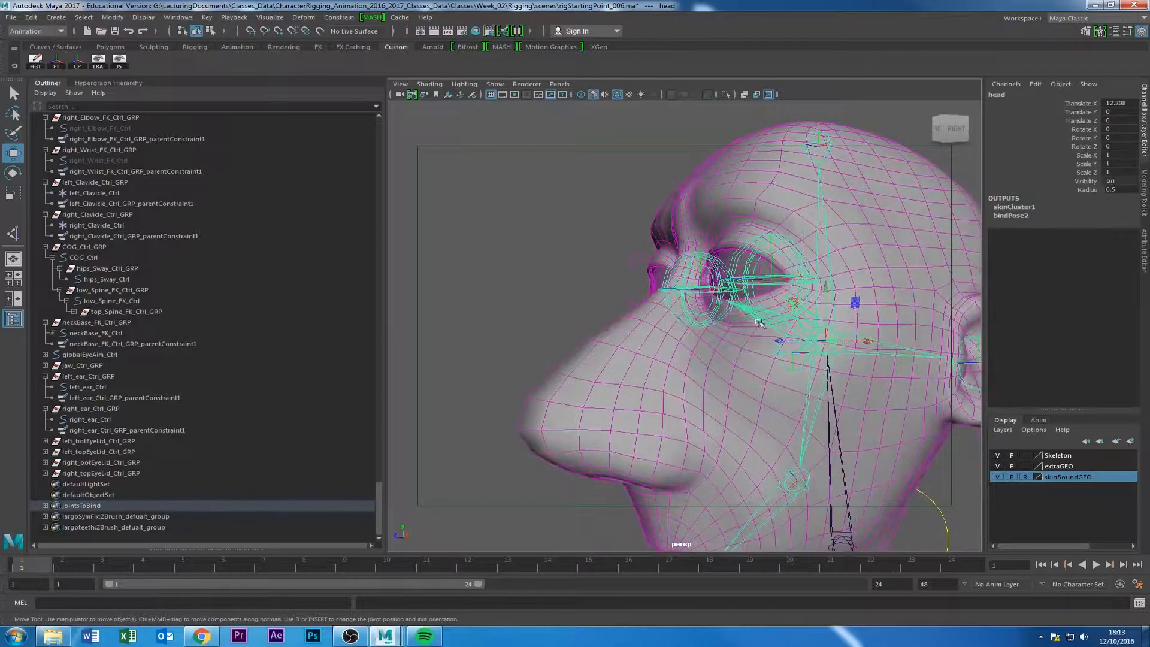
scroll(764, 398, "down", 3)
left_click_drag(764, 399, 761, 360, "alt")
left_click(768, 391)
key("e")
left_click_drag(611, 310, 722, 336, "alt")
middle_click_drag(728, 384, 768, 442, "alt")
scroll(767, 442, "up", 4)
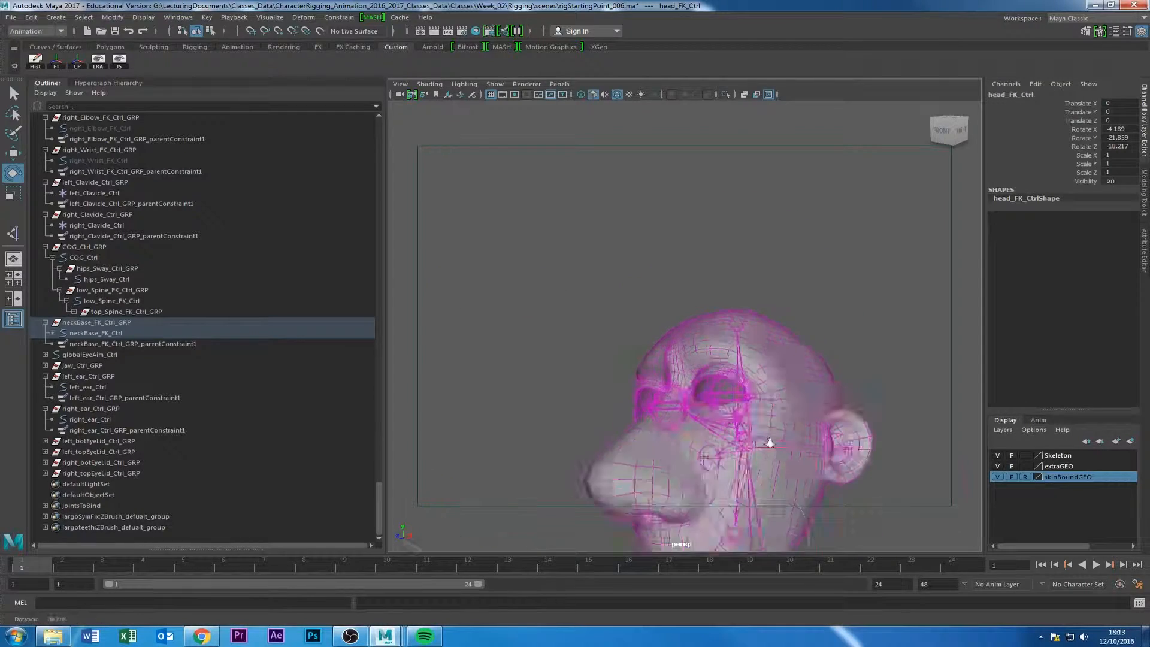
Test right_topEyeLid_Ctrl on the rotated head by moving it slightly upward, and undo the move.
left_click(612, 405)
key("w")
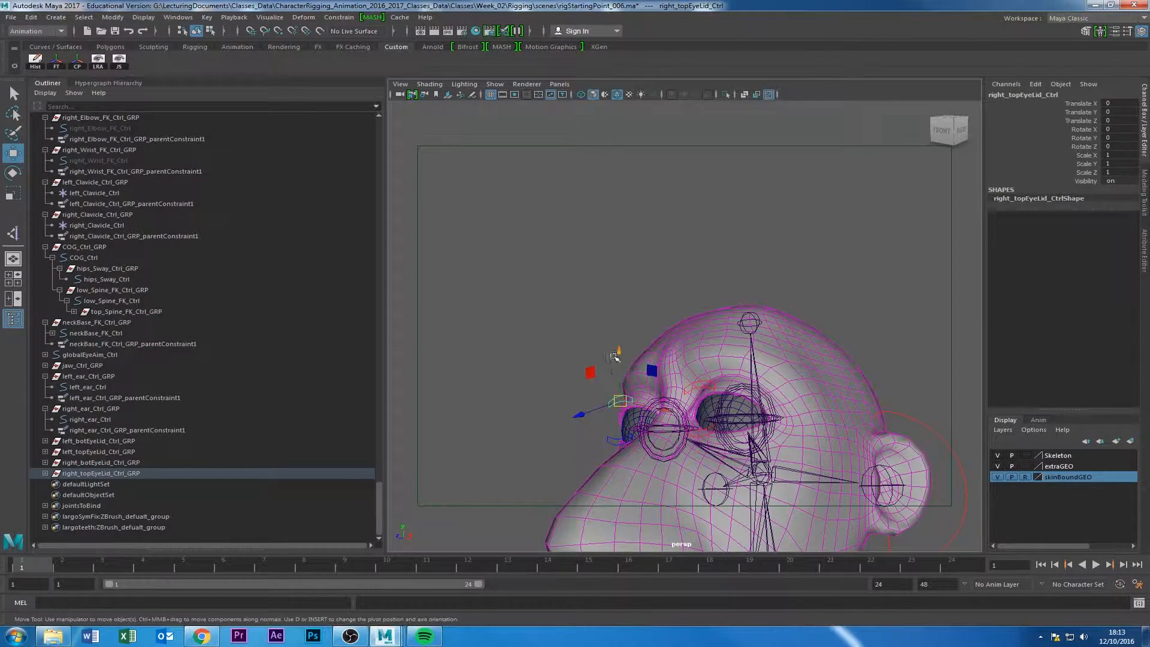
mouse_move(616, 358)
left_mouse_down()
mouse_move(618, 336)
mouse_move(617, 348)
left_mouse_up()
key("ctrl+z")
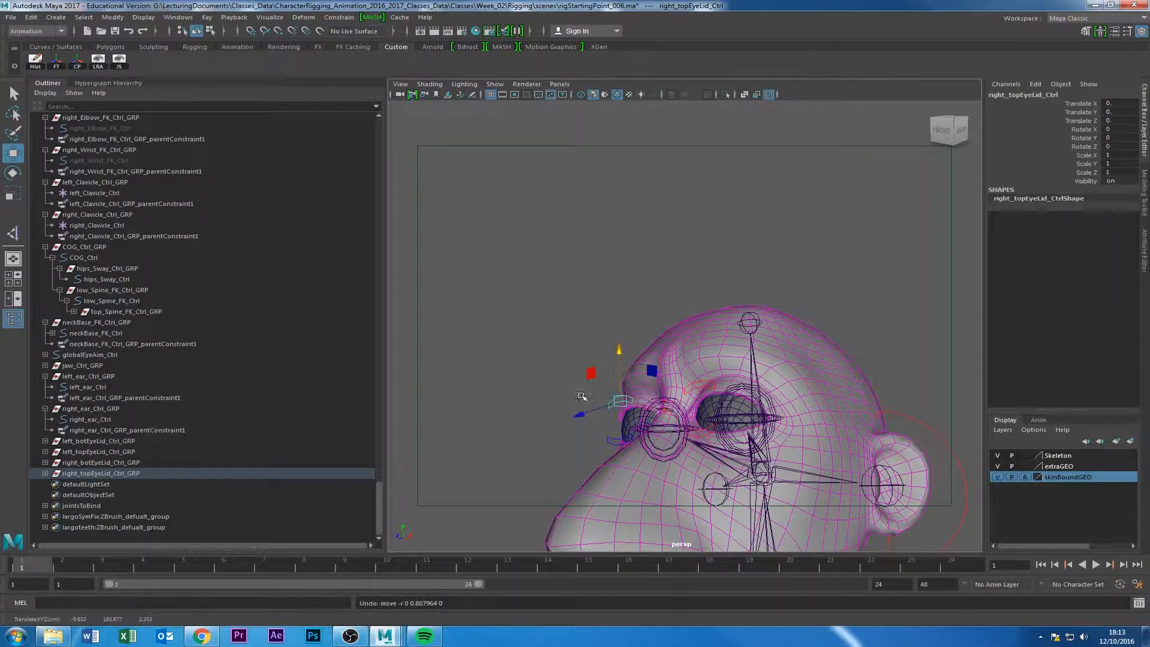
Undo the test move of right_topEyeLid_Ctrl and reset head_FK_Ctrl's X, Y and Z rotation to 0.
left_click_drag(581, 396, 584, 318, "alt")
key("ctrl+z")
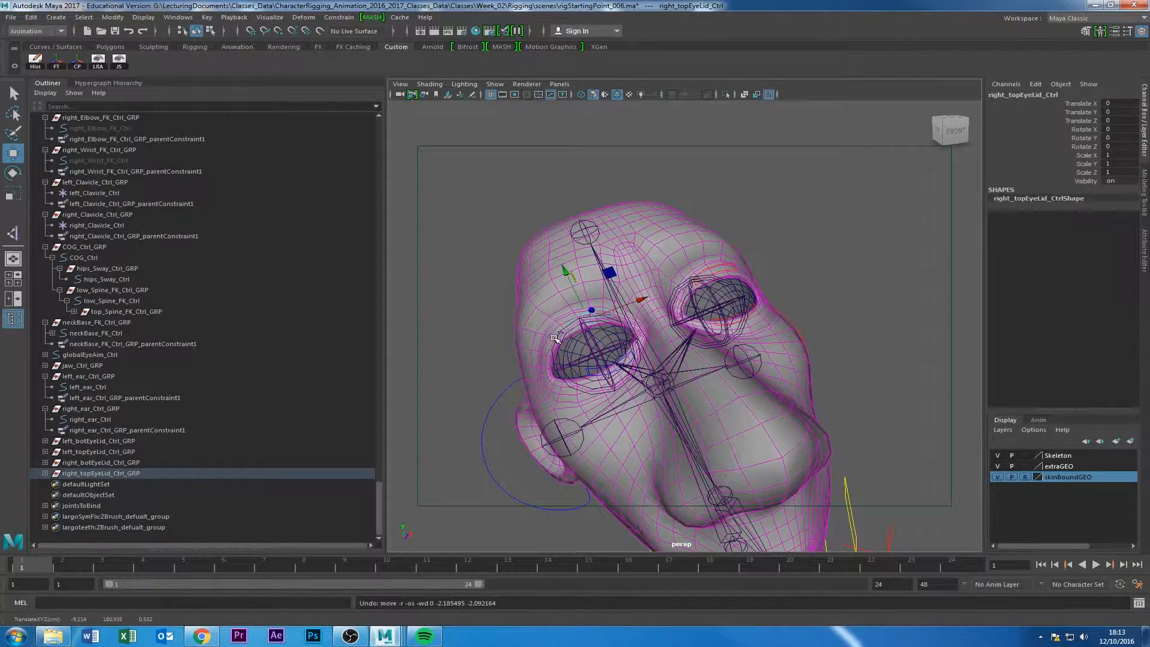
left_click(517, 266)
scroll(554, 277, "down", 4)
left_click_drag(767, 455, 678, 444, "alt")
left_click(784, 453)
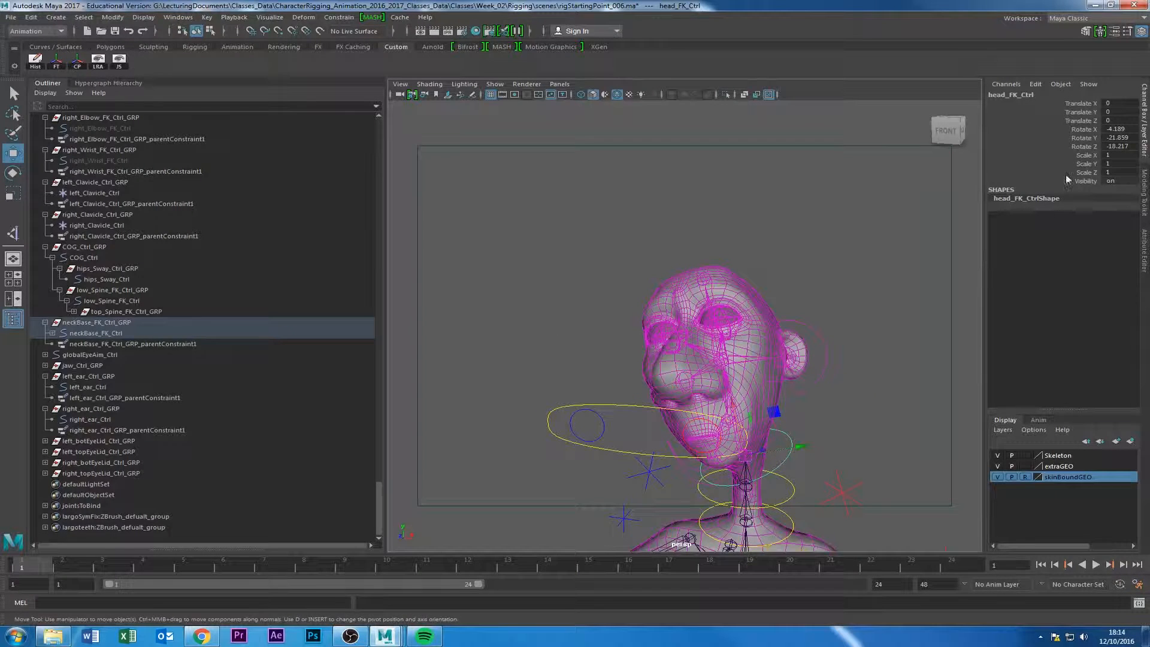
left_click_drag(1086, 130, 1114, 148)
type("-3")
key("Return")
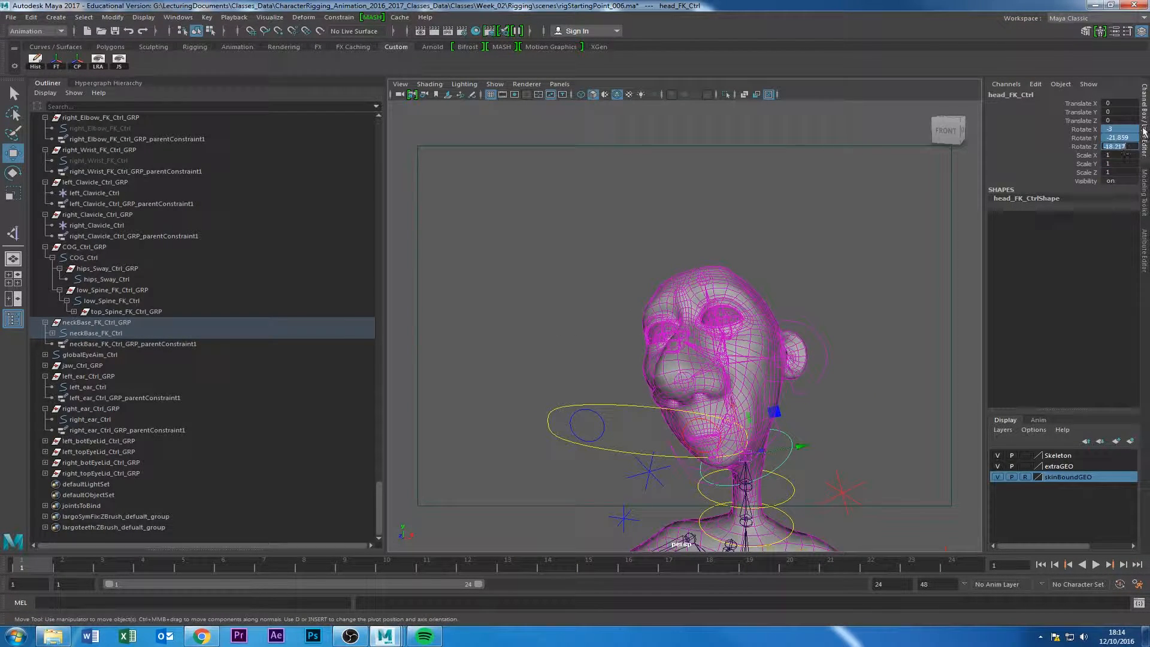
type("0")
key("Return")
Test globalEyeAim_Ctrl by moving it about 8.8, 1.4 and -3.8 units in X, Y and Z, and undo the move.
left_click_drag(632, 279, 593, 360, "alt")
left_click(540, 405)
left_click(528, 299)
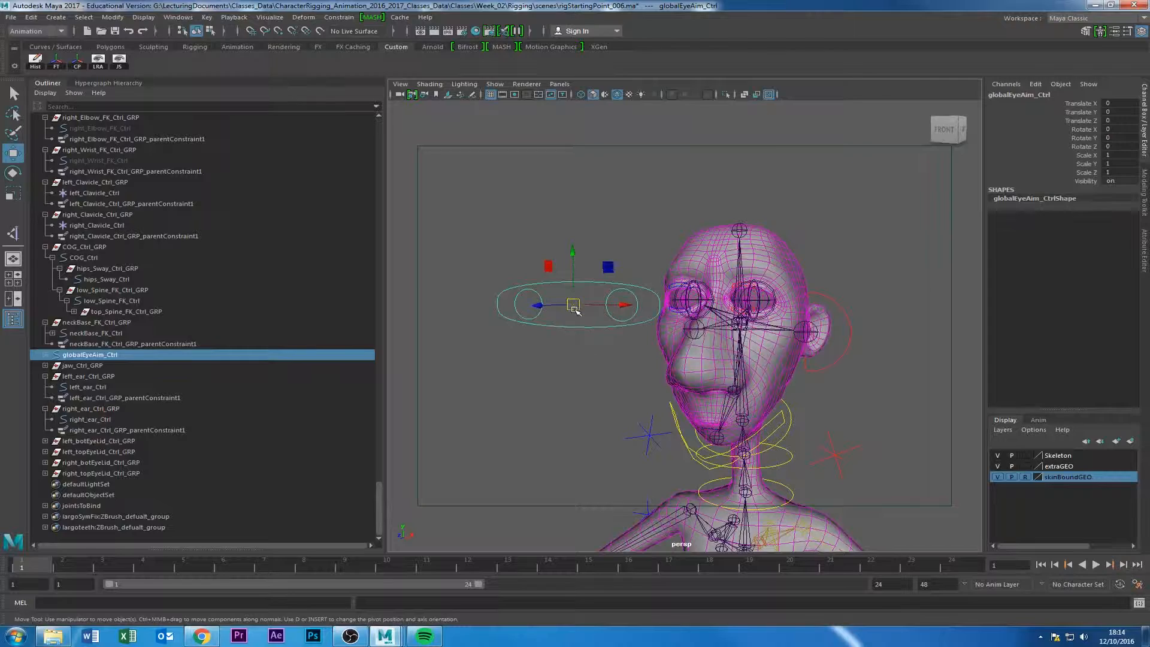
left_click_drag(574, 310, 743, 288)
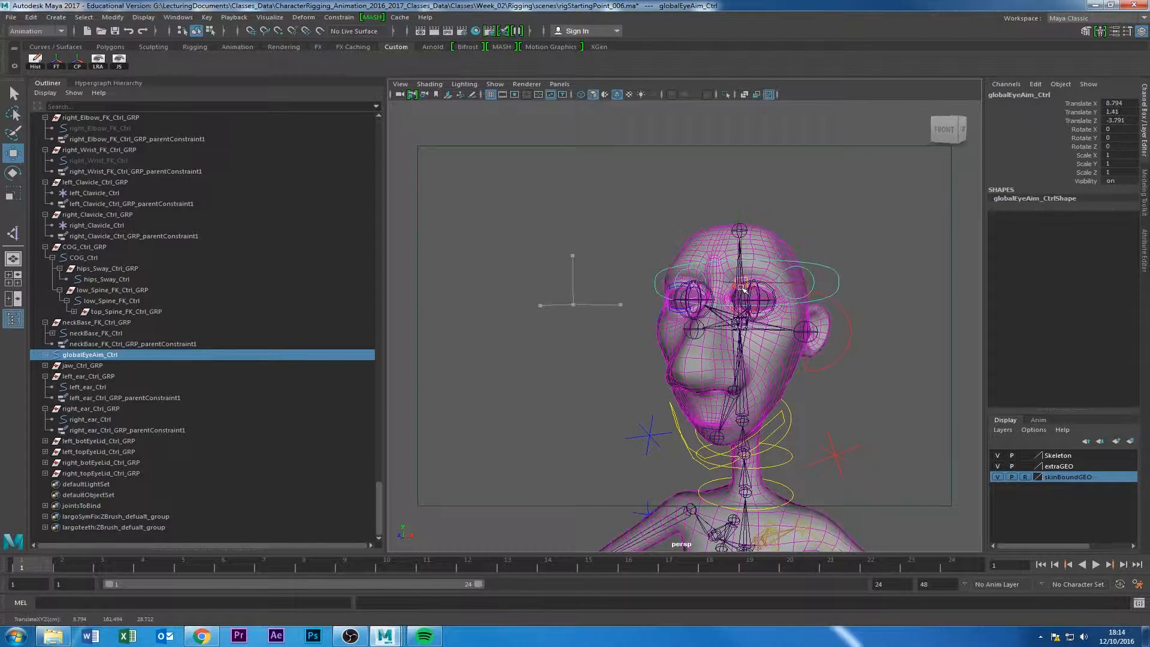
key("ctrl+z")
Examine where globalEyeAim_Ctrl sits relative to the master control circle and the head joint.
left_click_drag(587, 379, 486, 372, "alt")
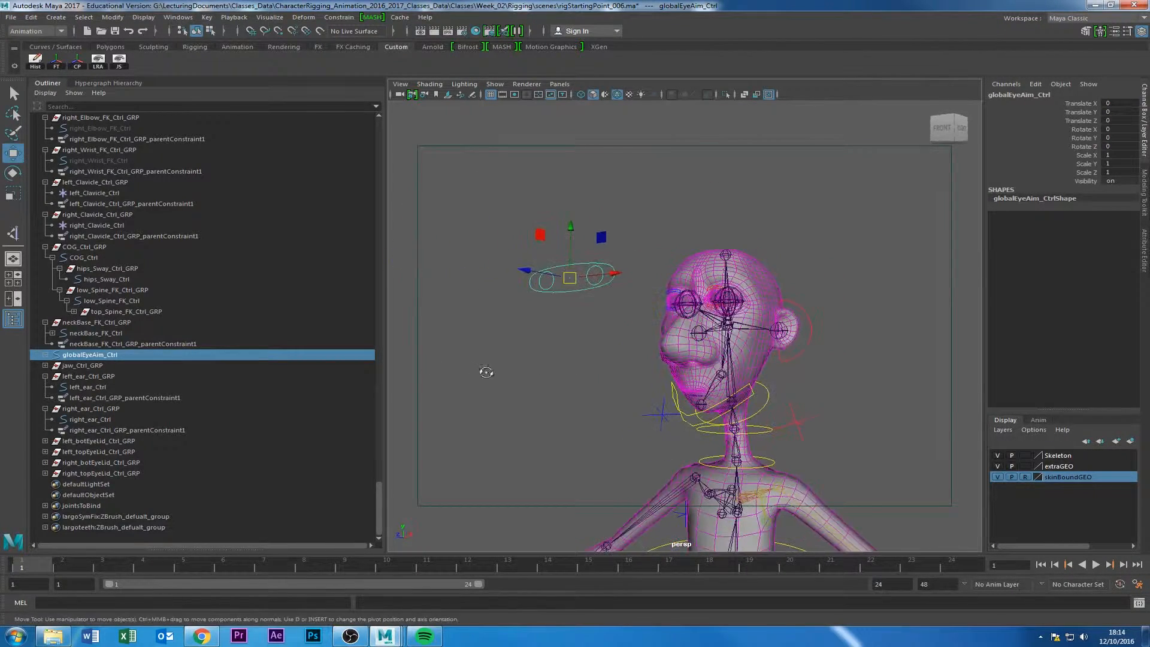
left_click(554, 323)
left_click(567, 291)
right_click_drag(583, 322, 596, 383, "alt")
left_click_drag(596, 384, 565, 330, "alt")
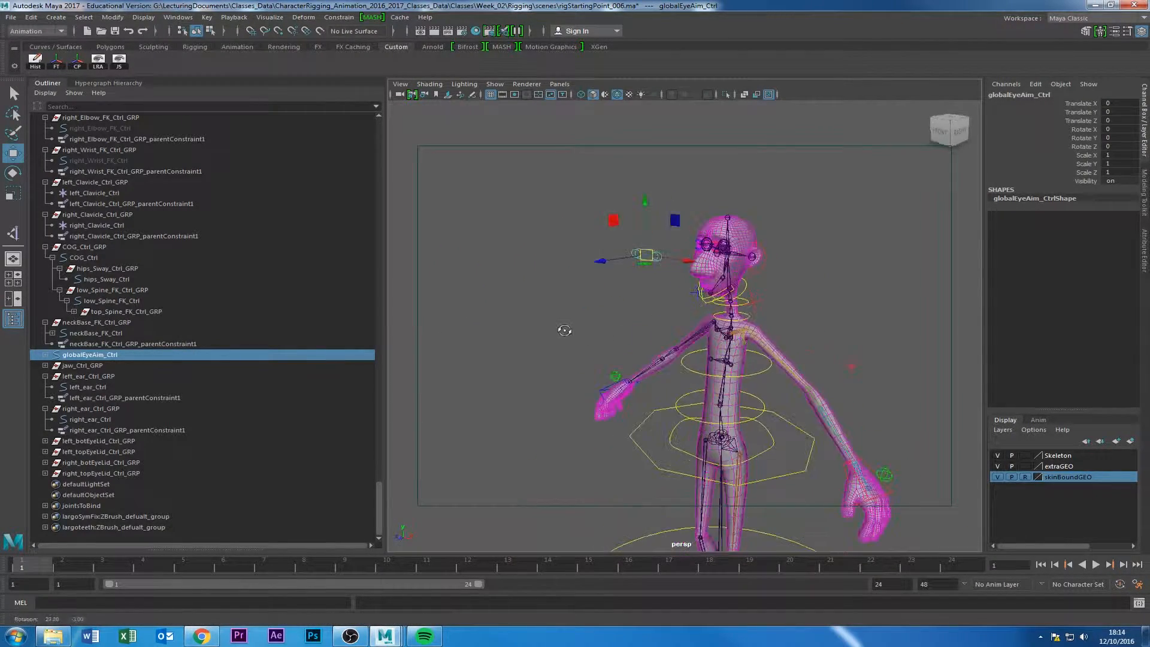
middle_click_drag(564, 330, 569, 251, "alt")
right_click_drag(576, 374, 527, 380, "alt")
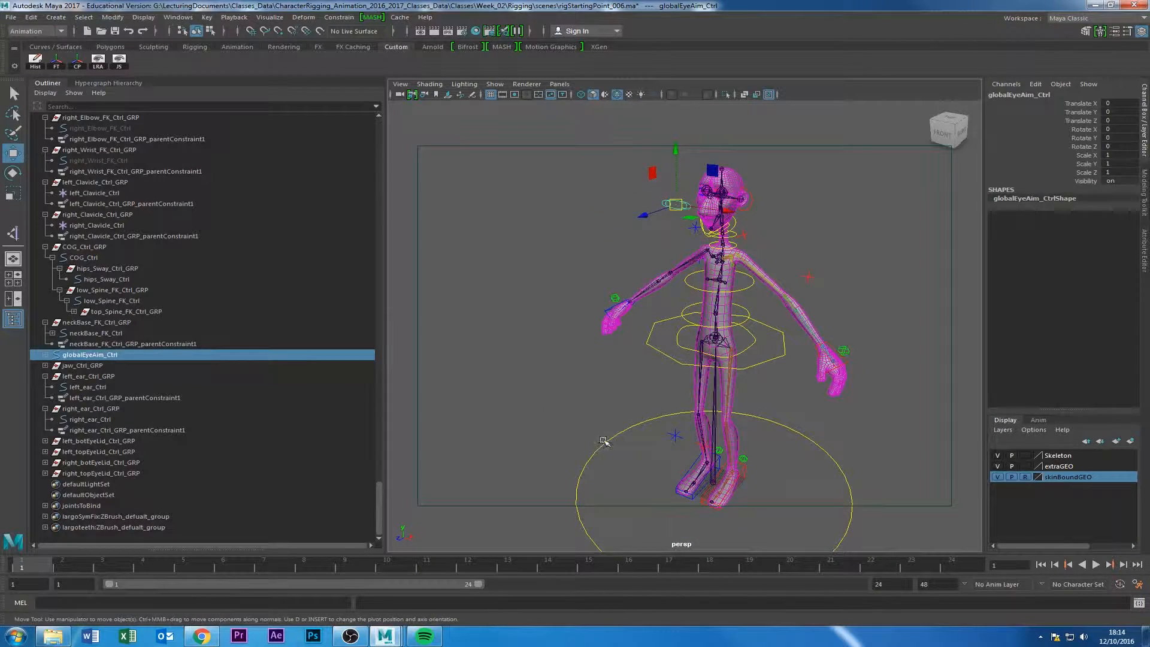
left_click(604, 449)
middle_click_drag(618, 381, 630, 451, "alt")
right_click_drag(653, 407, 731, 372, "alt")
left_click_drag(791, 320, 702, 302, "alt")
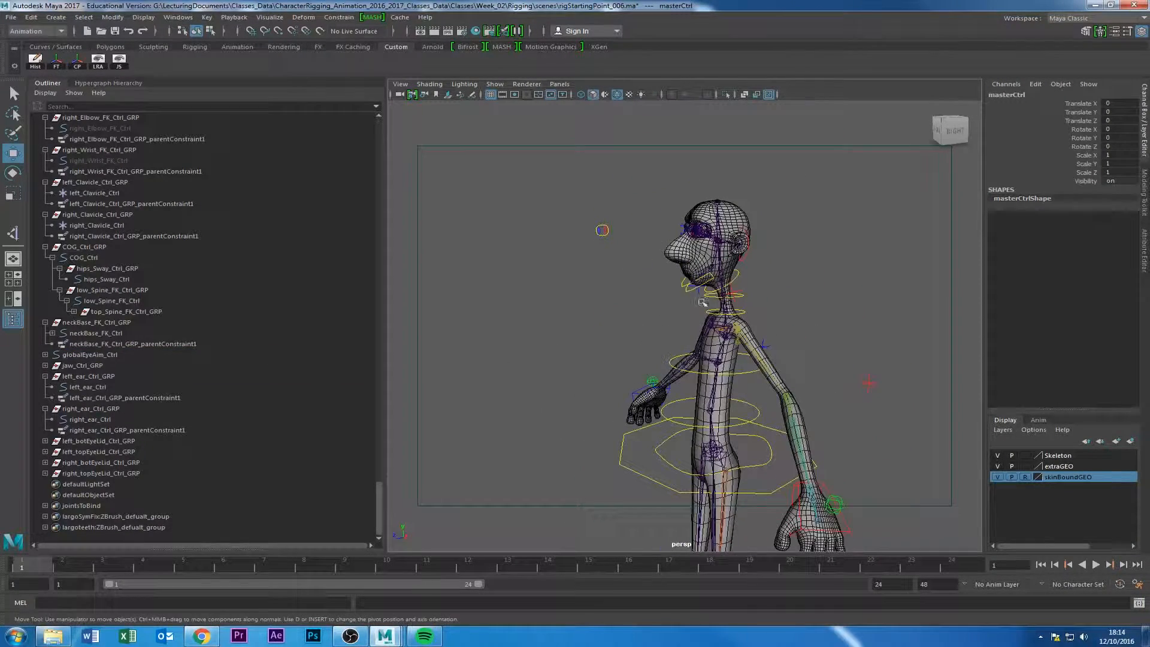
left_click(723, 238)
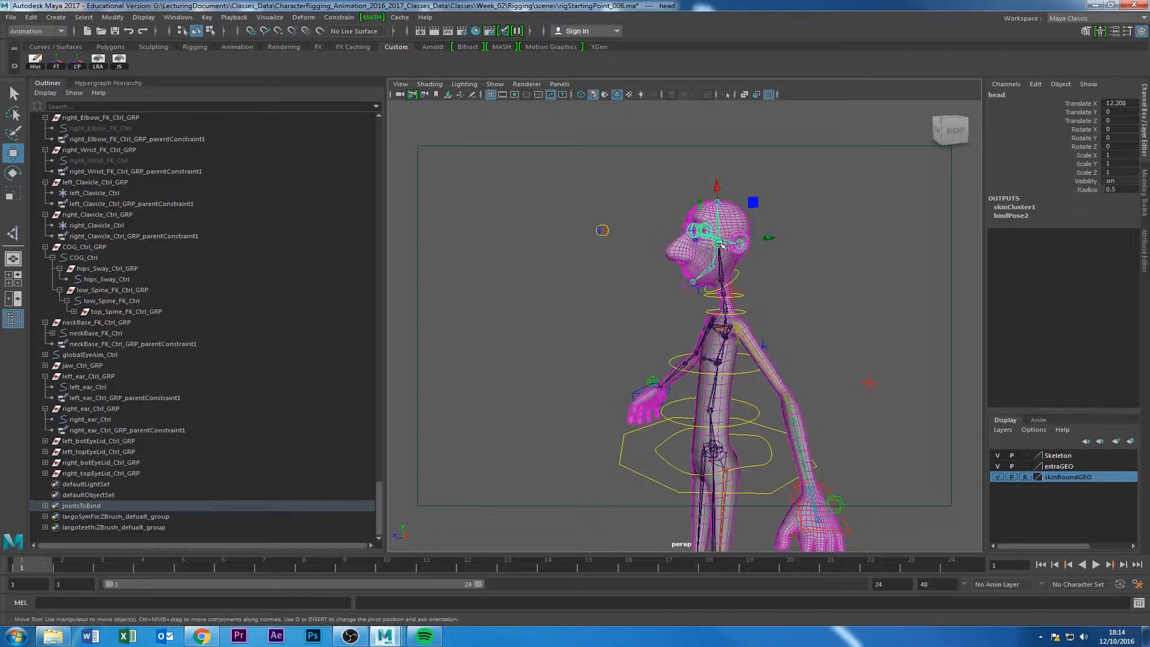
left_click_drag(723, 238, 676, 304, "alt")
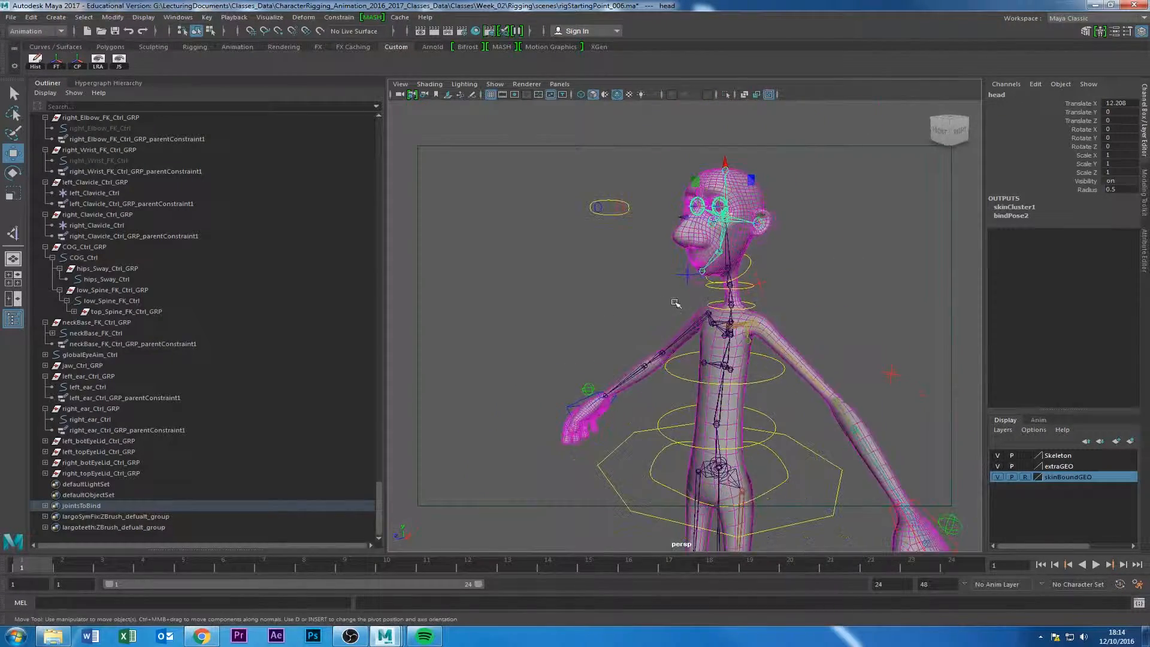
left_click_drag(851, 233, 640, 431, "alt")
Select masterCtrl and examine the whole rig from head to feet around its control curves.
left_click(520, 406)
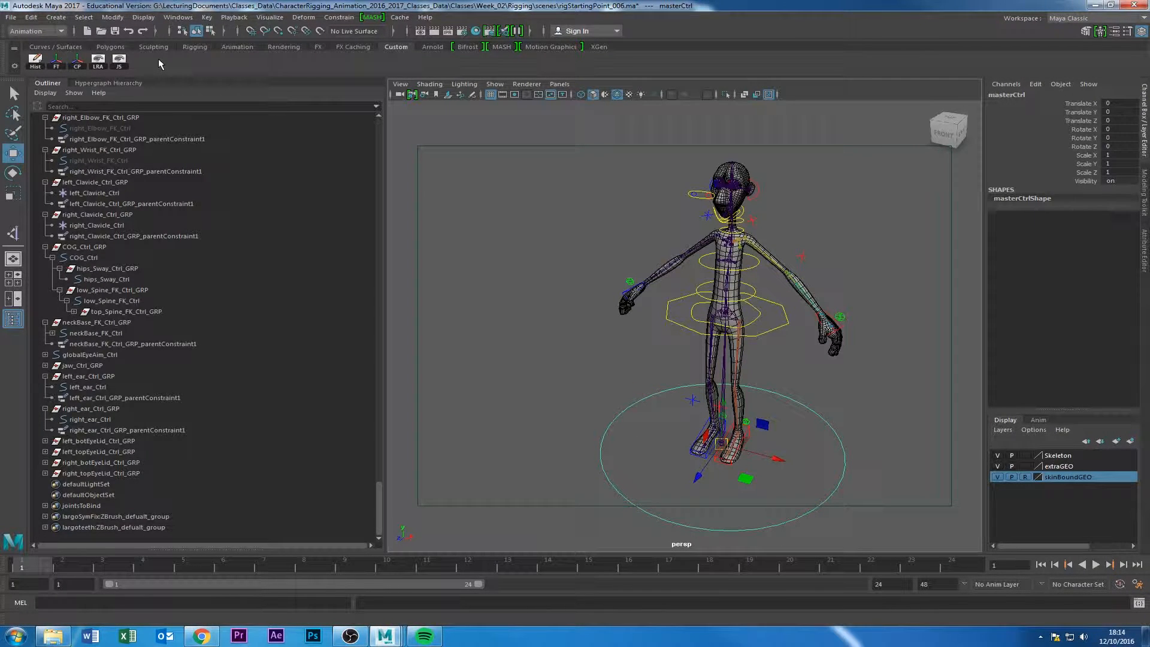
left_click(577, 449)
left_click_drag(577, 449, 591, 426, "alt")
left_click(592, 426)
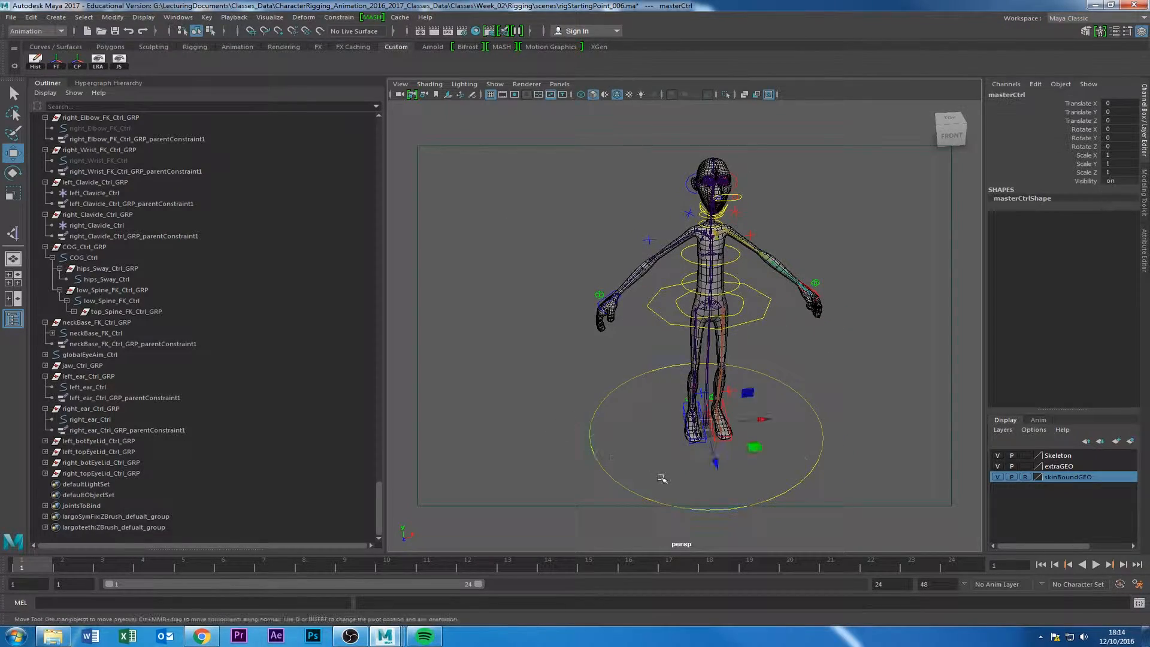
left_click_drag(660, 477, 745, 478, "alt")
middle_click_drag(745, 478, 741, 395, "alt")
right_click_drag(741, 395, 809, 405, "alt")
left_click_drag(809, 405, 716, 370, "alt")
middle_click_drag(716, 369, 671, 495, "alt")
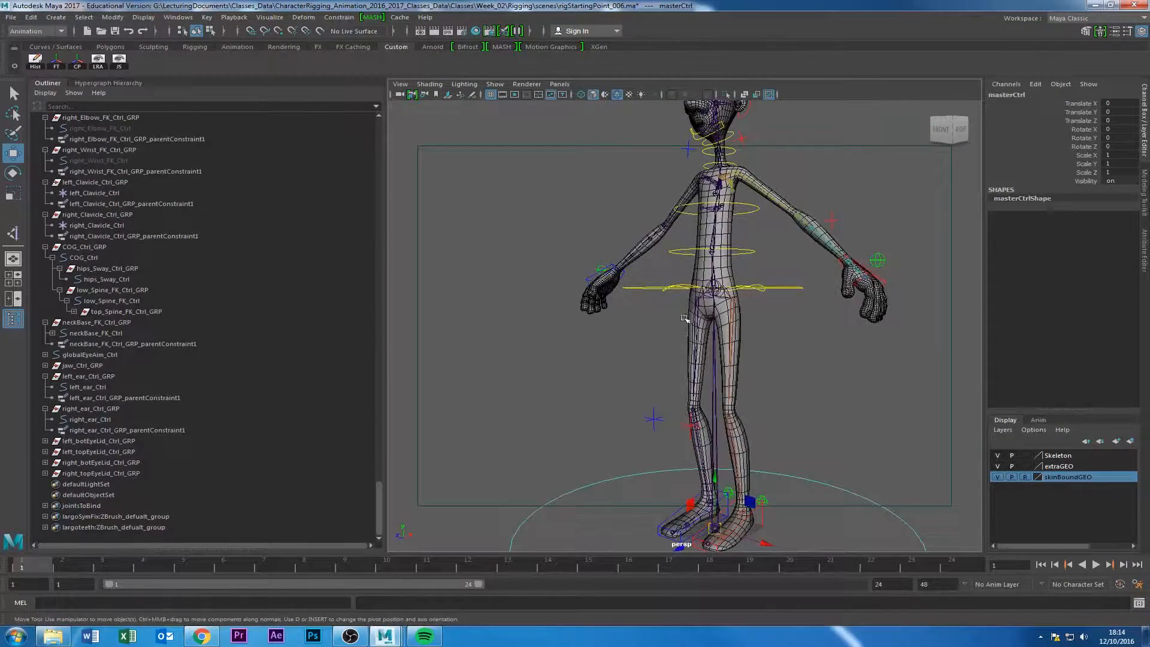
middle_click_drag(655, 301, 665, 418, "alt")
middle_click_drag(604, 295, 570, 380, "alt")
right_click_drag(570, 379, 622, 328, "alt")
left_click_drag(622, 329, 642, 358, "alt")
right_click_drag(642, 358, 677, 432, "alt")
middle_click_drag(707, 492, 735, 392, "alt")
left_click_drag(735, 392, 773, 377, "alt")
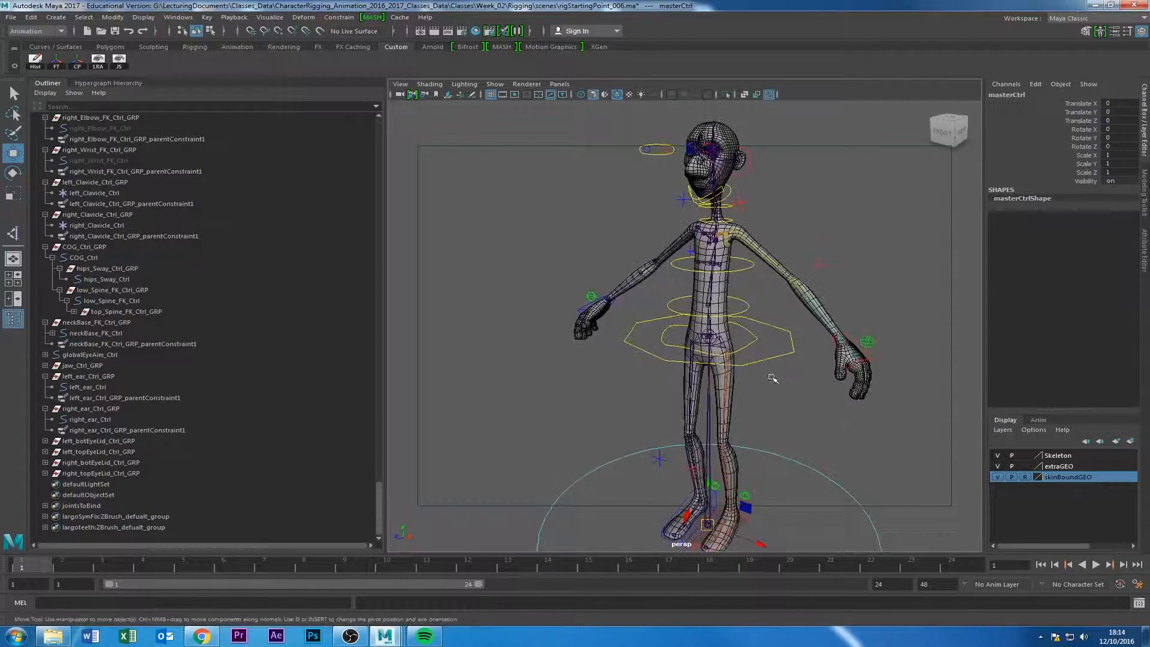
middle_click_drag(808, 428, 810, 398, "alt")
left_click_drag(809, 398, 826, 435, "alt")
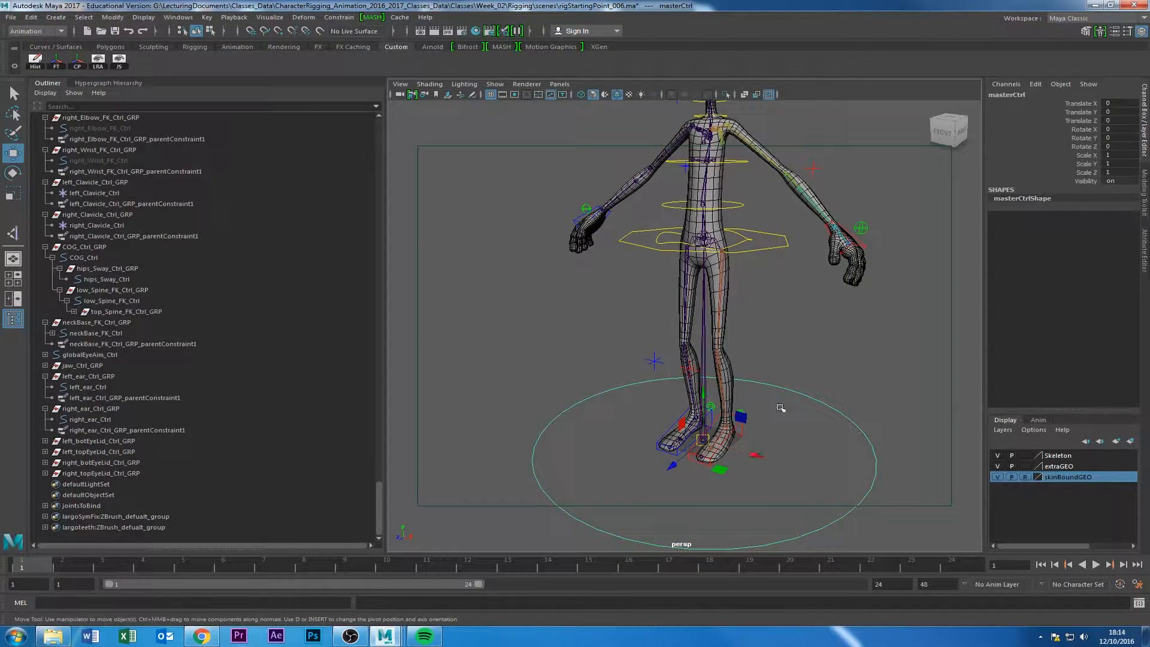
left_click_drag(722, 426, 604, 437, "alt")
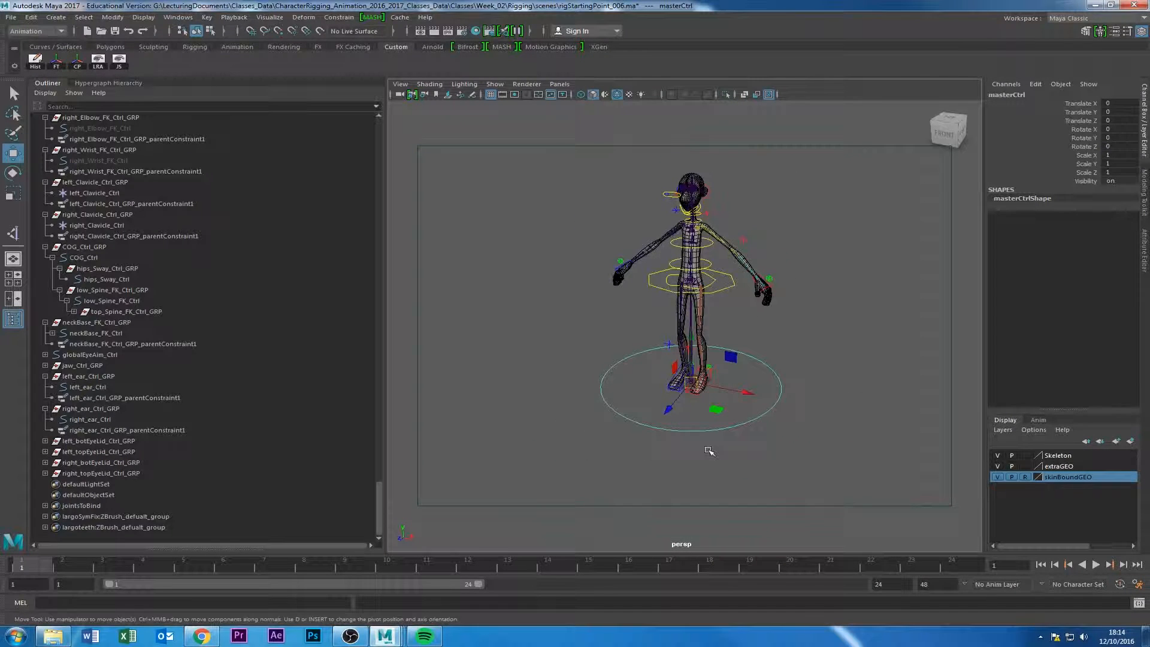